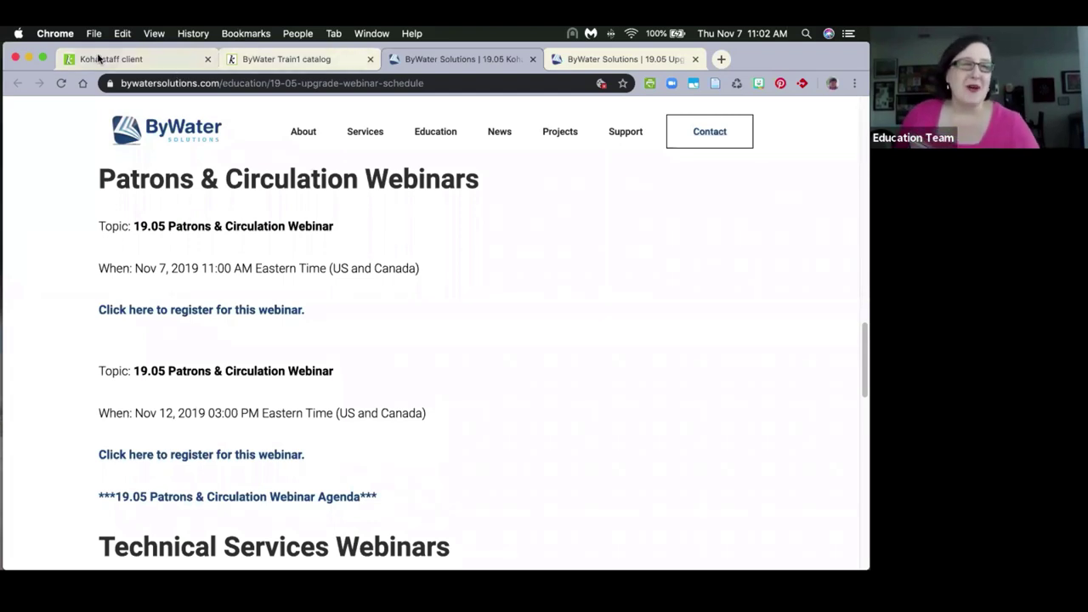
- Switch from the 19.05 webinar schedule to the Koha staff client home page
left_click(99, 60)
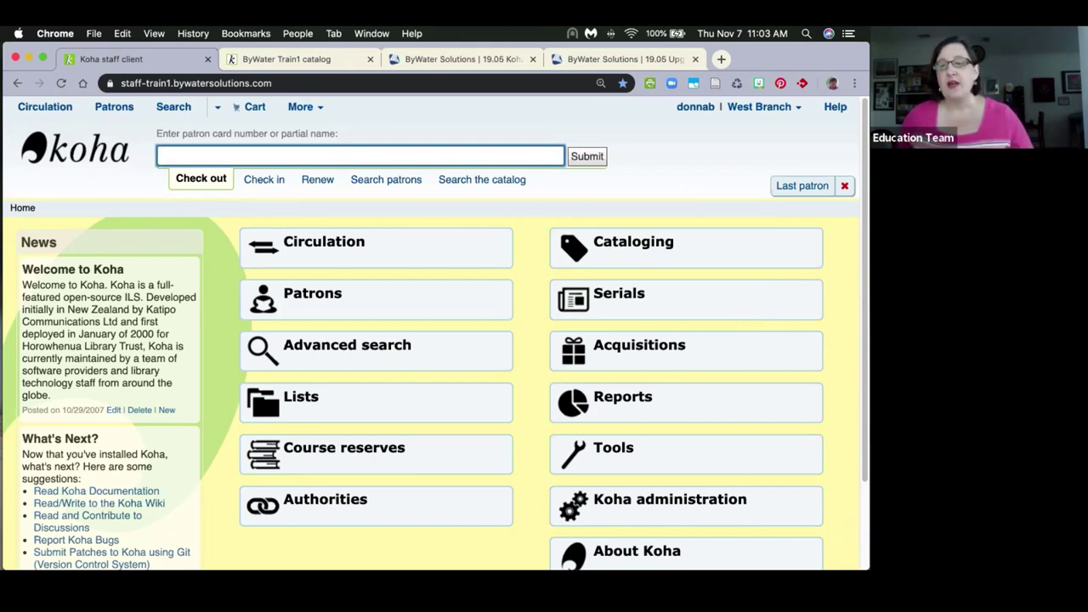
- Open Administration's Item types page and browse the 15 item types and their charges
left_click(629, 524)
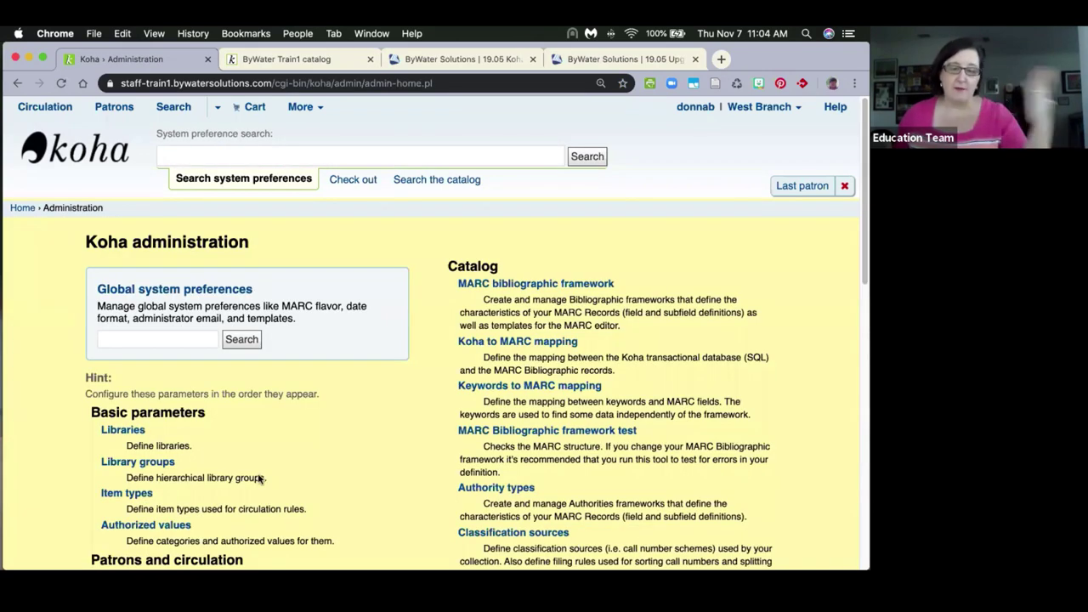
scroll(182, 460, "down", 1)
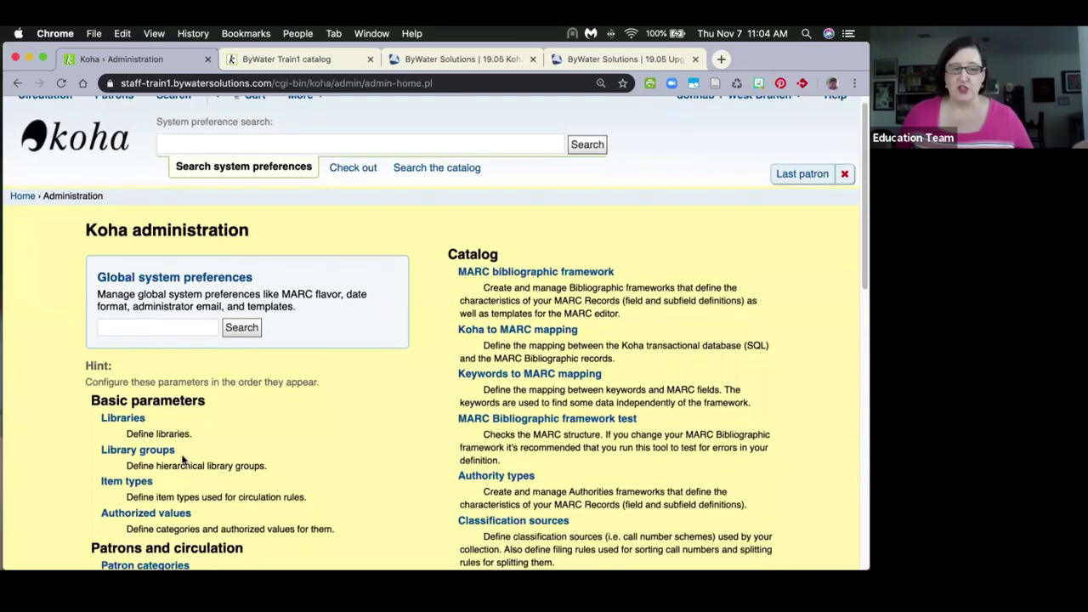
scroll(182, 460, "down", 3)
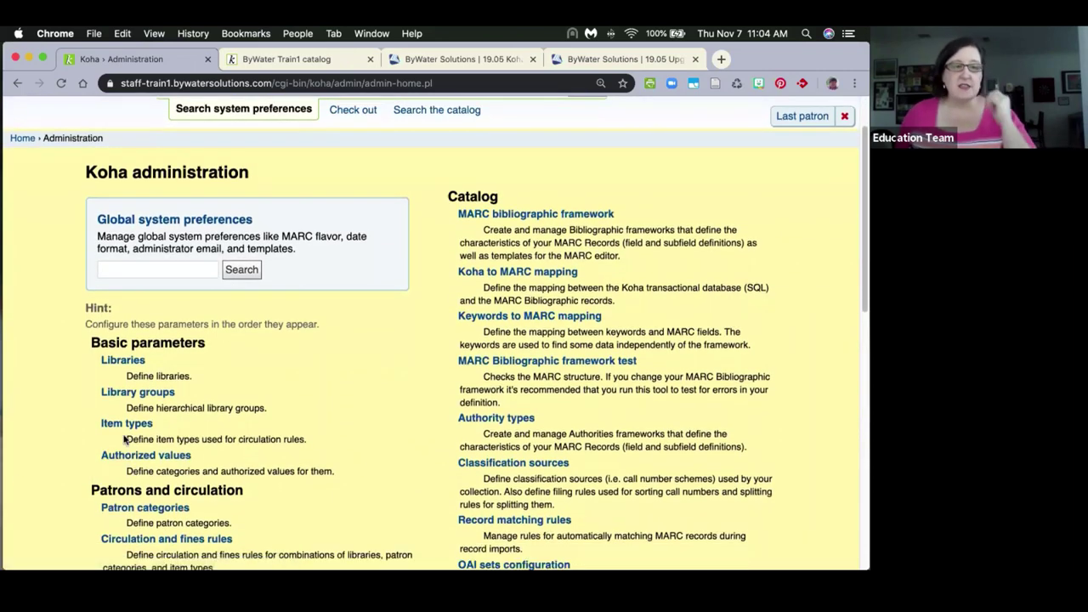
left_click(126, 425)
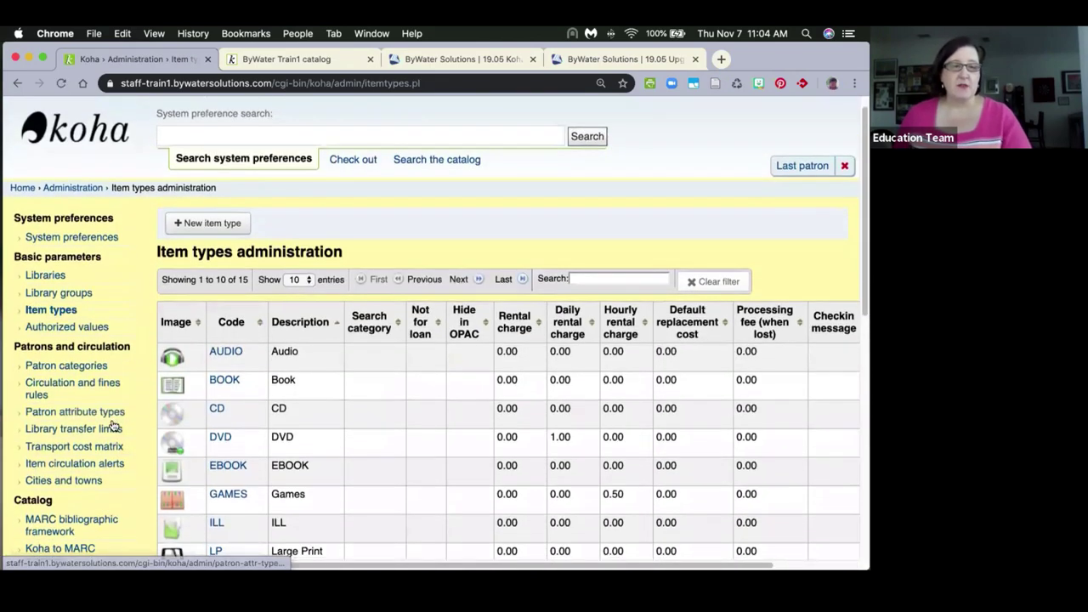
scroll(113, 427, "down", 4)
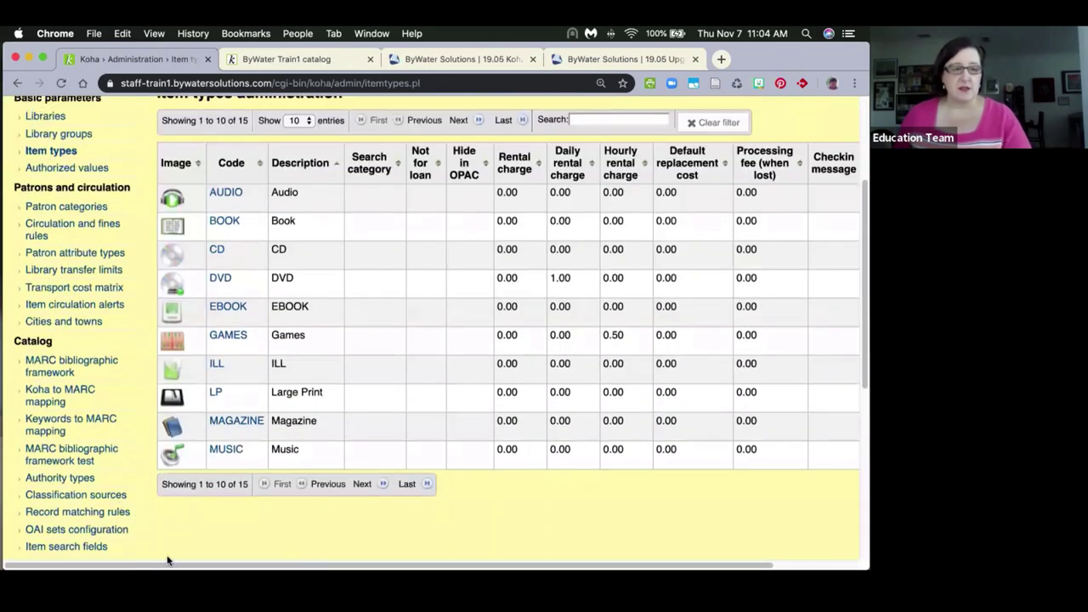
left_click_drag(164, 560, 277, 560)
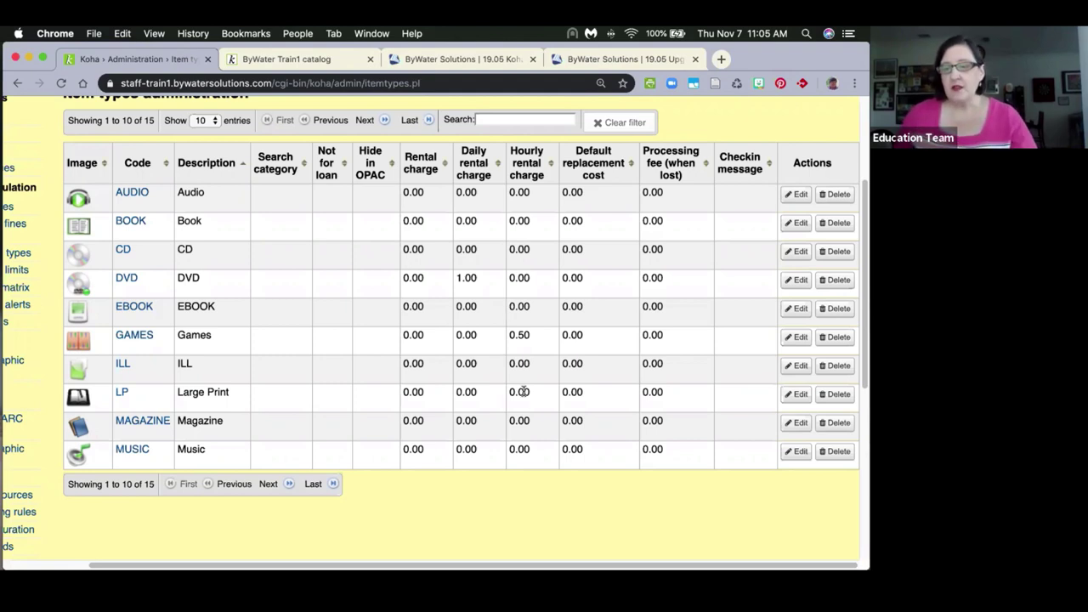
scroll(519, 386, "down", 2)
scroll(513, 379, "down", 1)
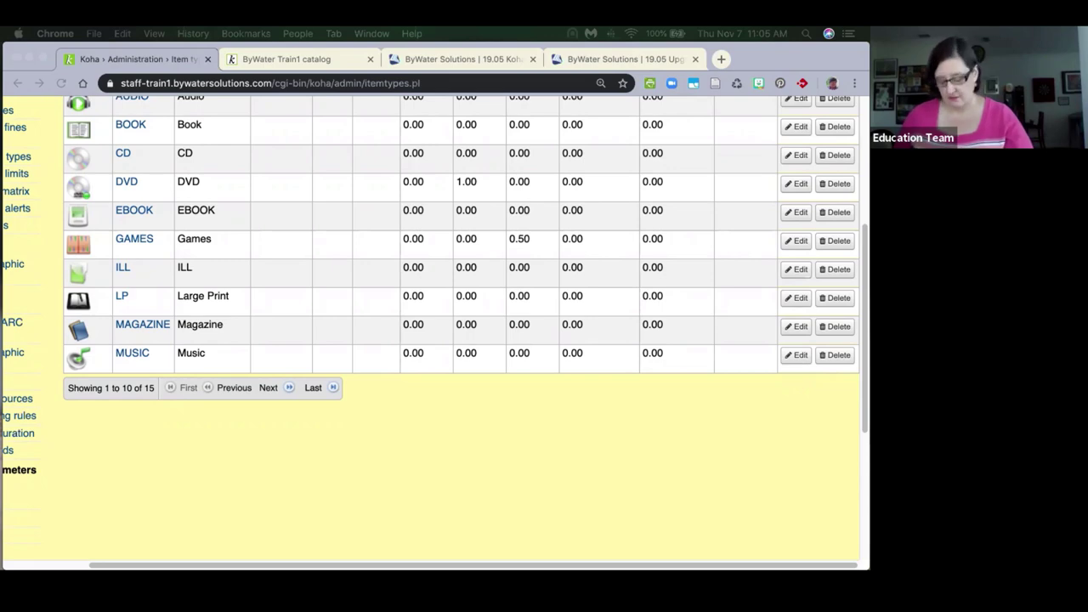
scroll(446, 383, "up", 5)
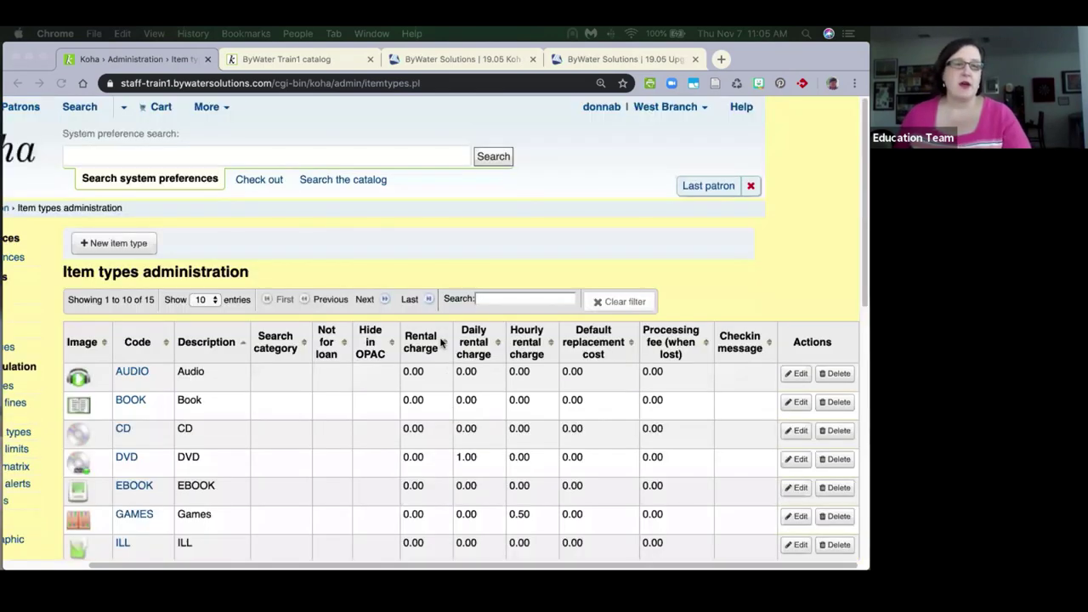
- Look up the patron by name in the Check out search
left_click(260, 179)
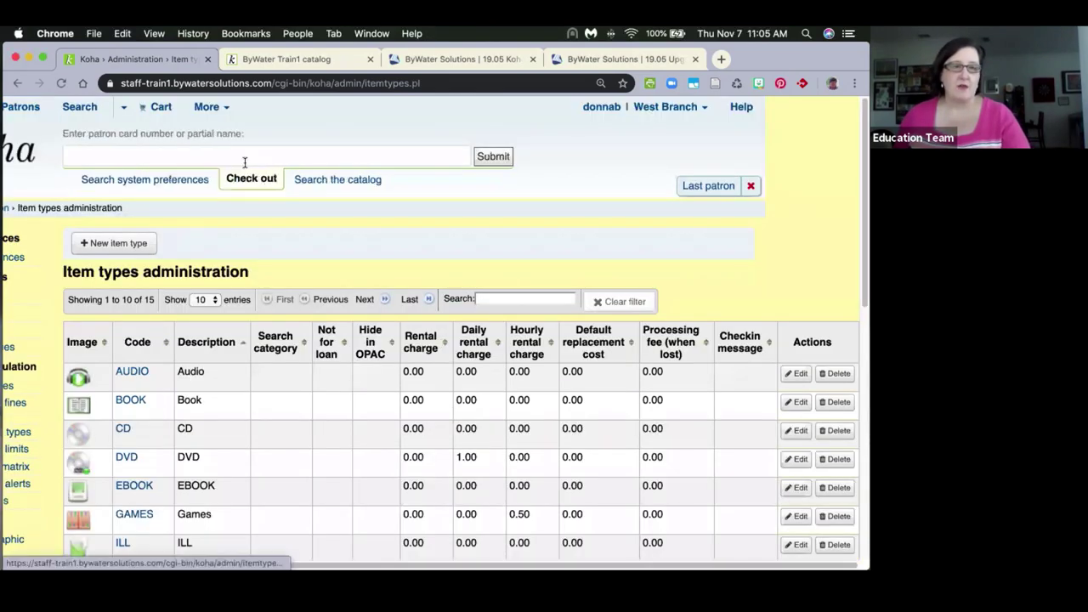
left_click(239, 156)
type("andrew")
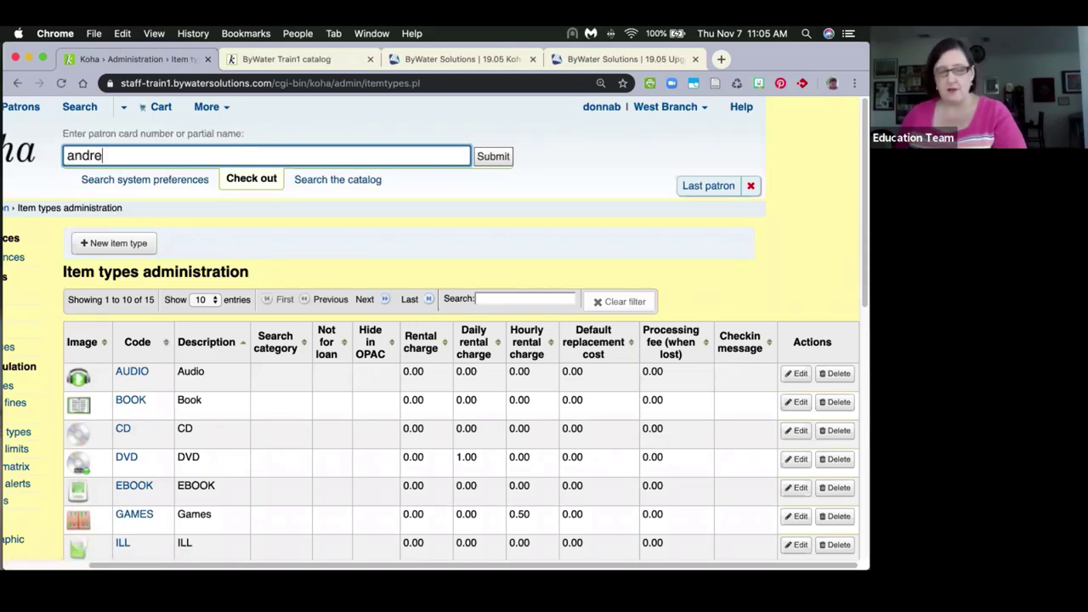
key("Return")
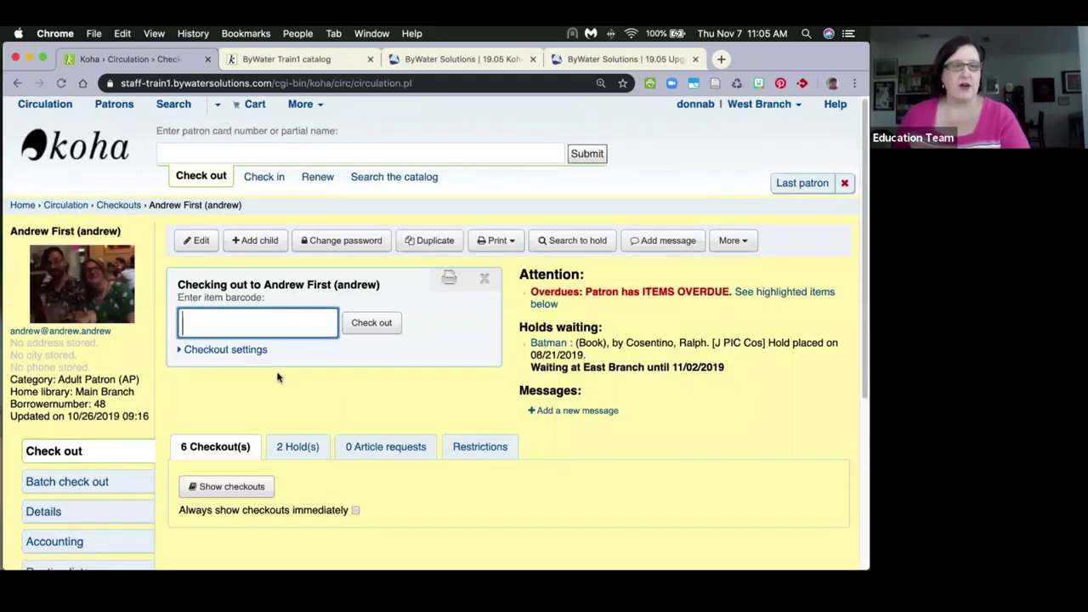
scroll(277, 376, "down", 1)
right_click(244, 302)
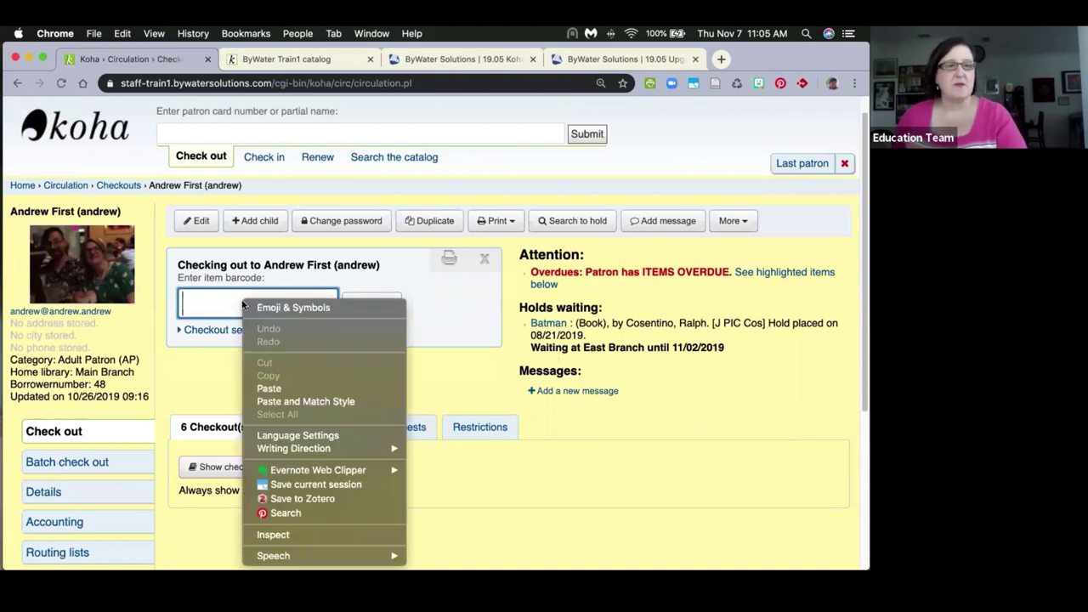
left_click(269, 388)
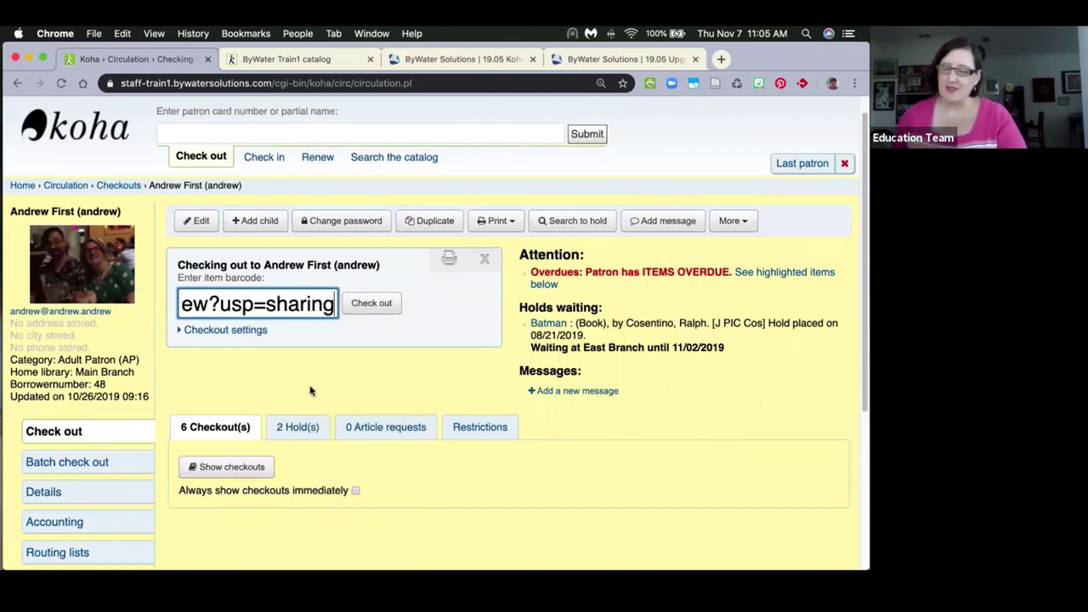
left_click(863, 561)
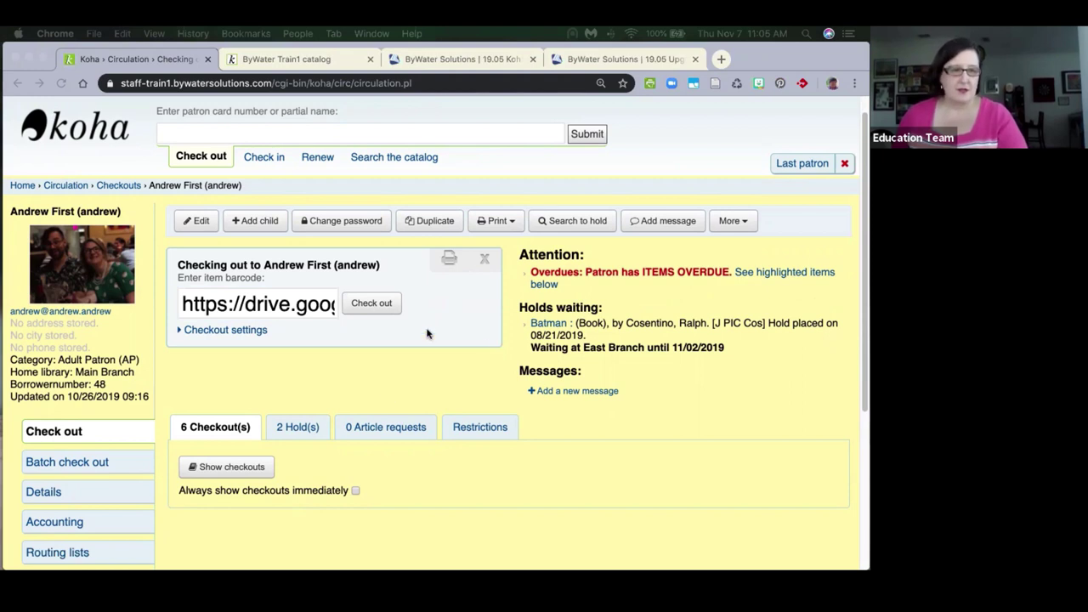
left_click_drag(184, 304, 399, 306)
type("3000000099304")
key("Return")
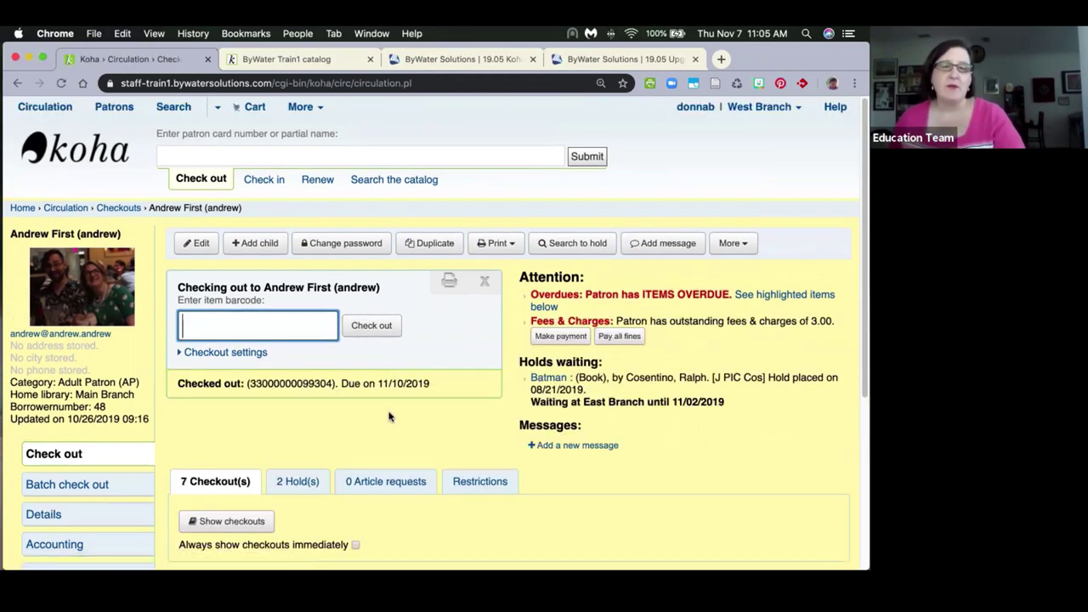
- Review the patron's 3.00 outstanding fees and checkout list, then return to the staff home page
left_click_drag(806, 321, 829, 324)
scroll(829, 324, "down", 4)
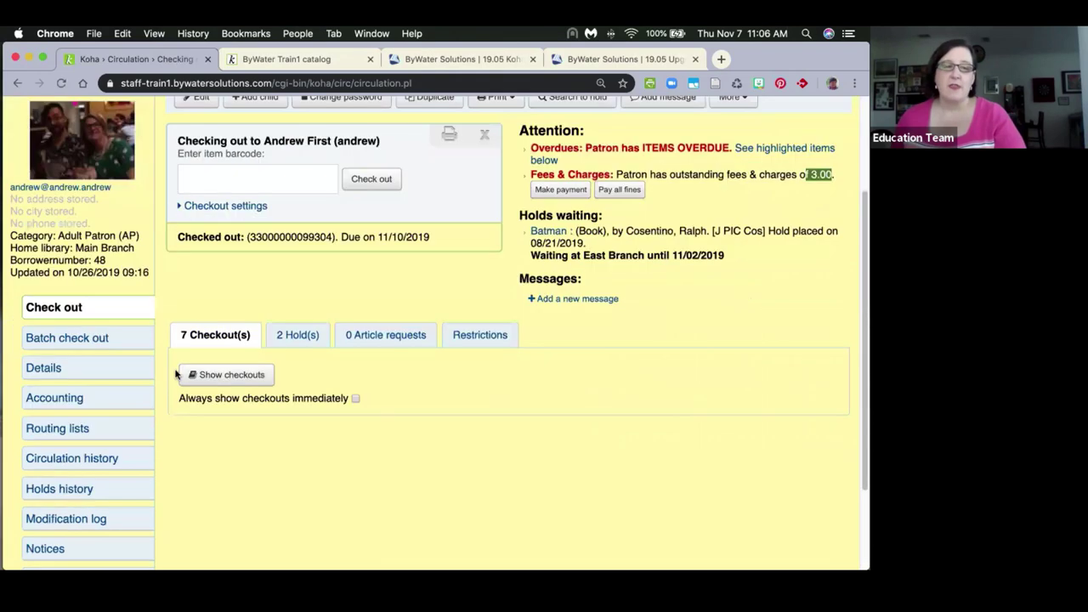
left_click(220, 375)
scroll(219, 378, "down", 2)
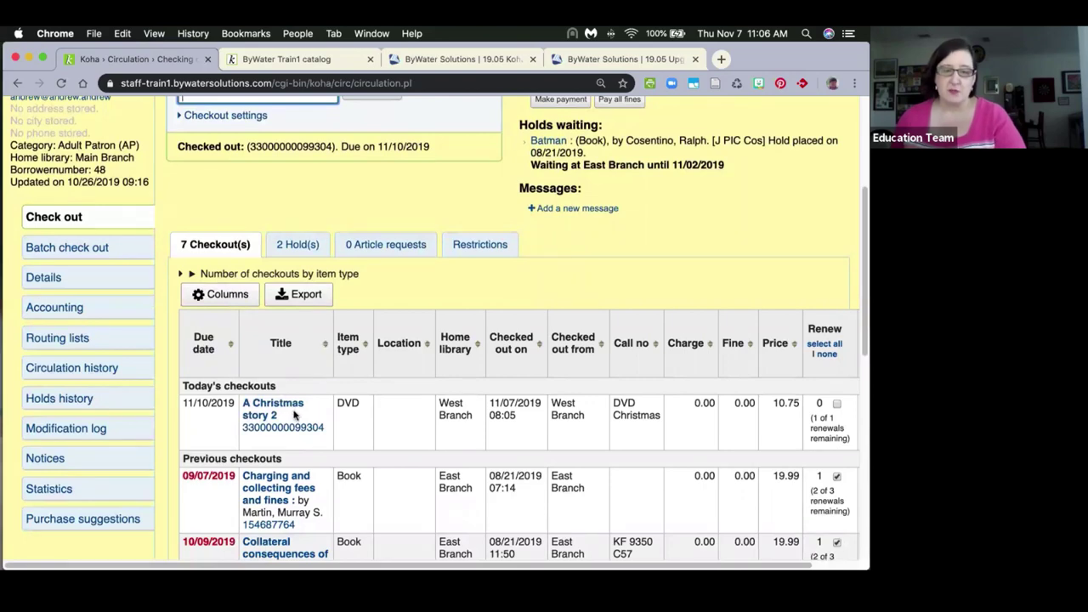
scroll(302, 412, "up", 2)
scroll(306, 405, "up", 4)
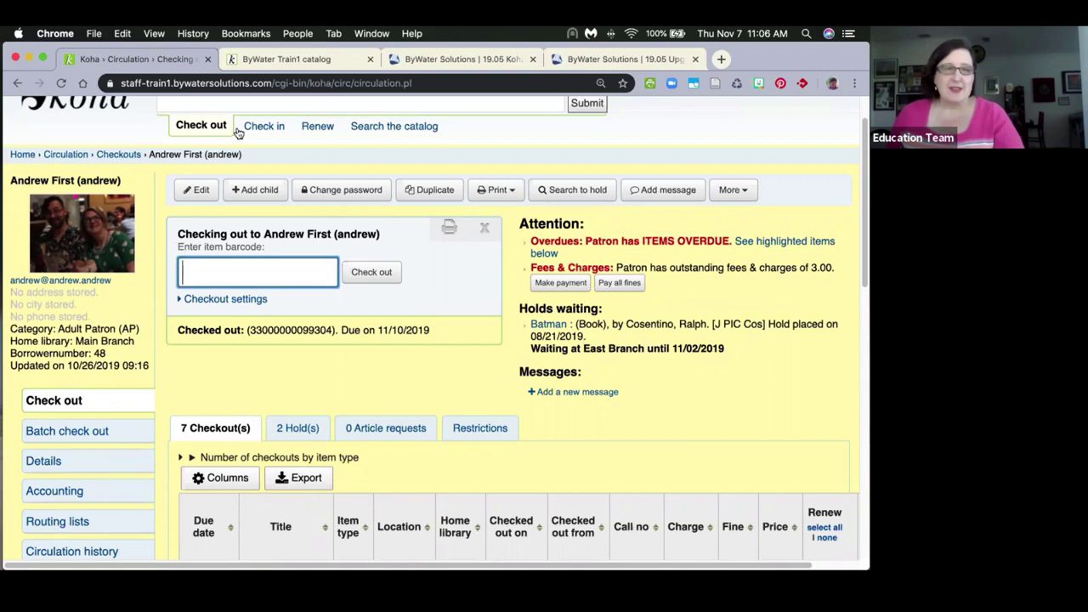
scroll(64, 157, "up", 2)
left_click(66, 156)
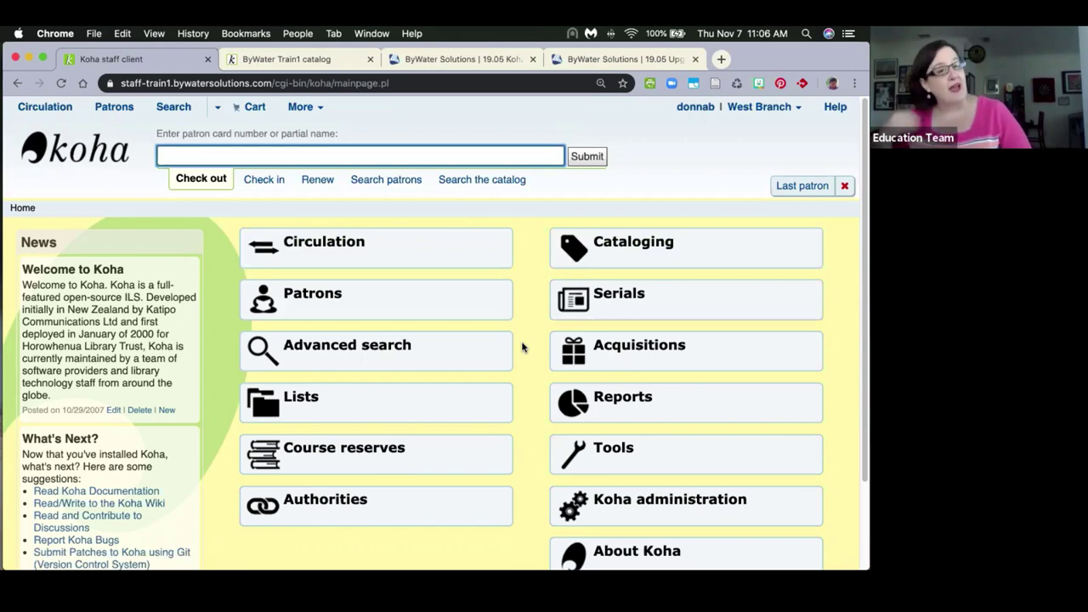
- Search system preferences for 'update item location' and read the UpdateItemLocationOnCheckin help
left_click(637, 503)
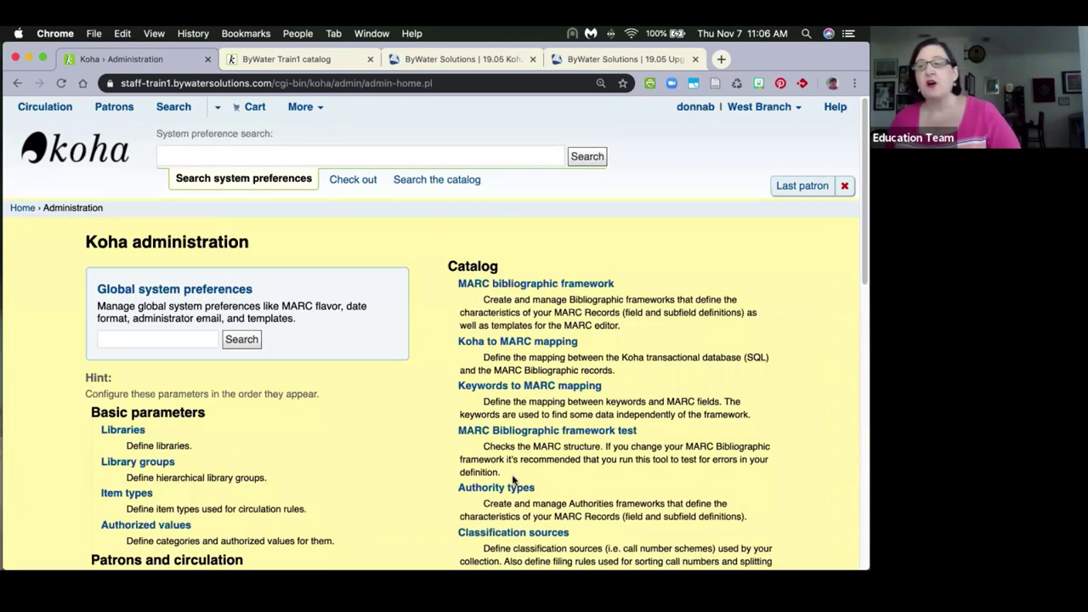
left_click(176, 336)
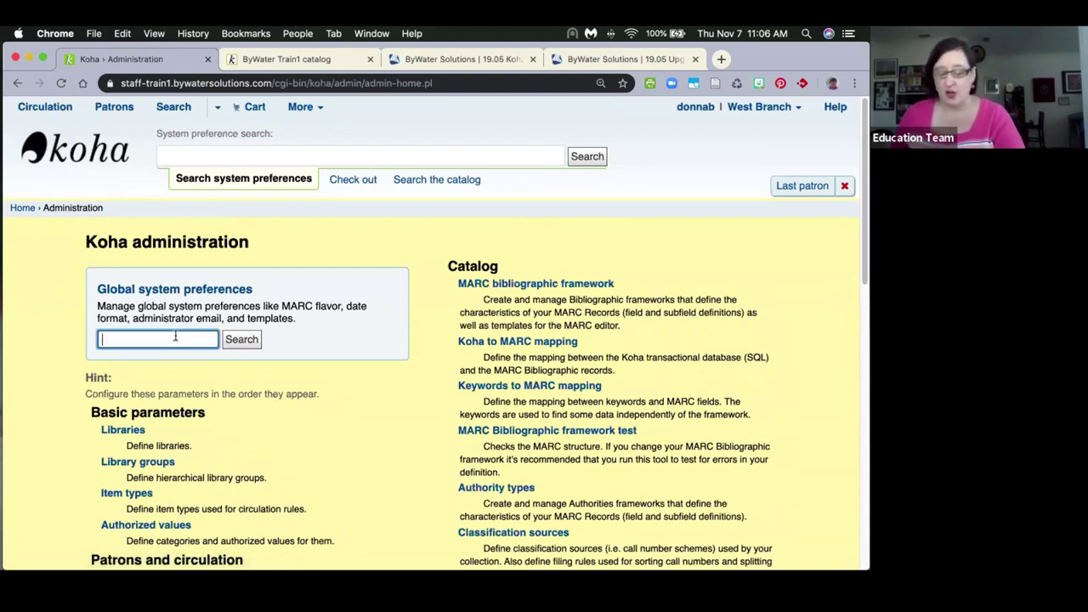
type("update ite")
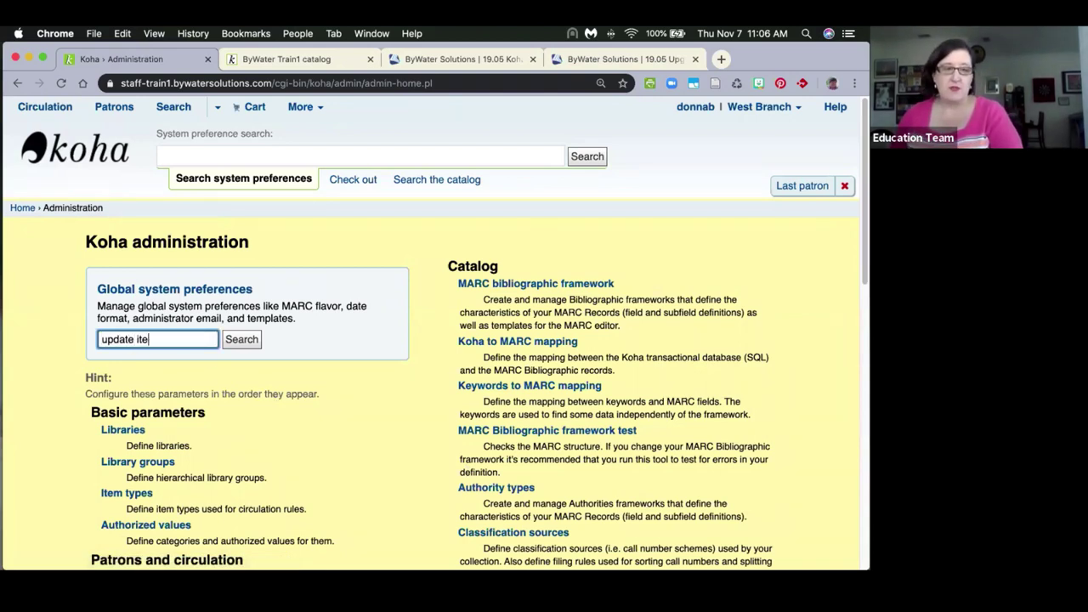
type("m location")
key("Return")
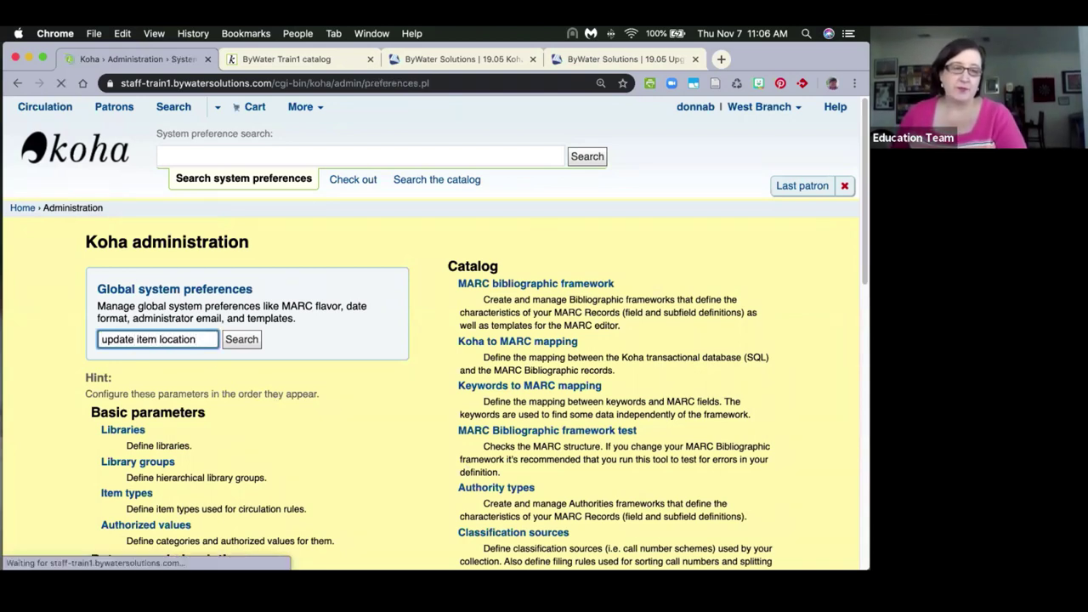
scroll(333, 425, "down", 2)
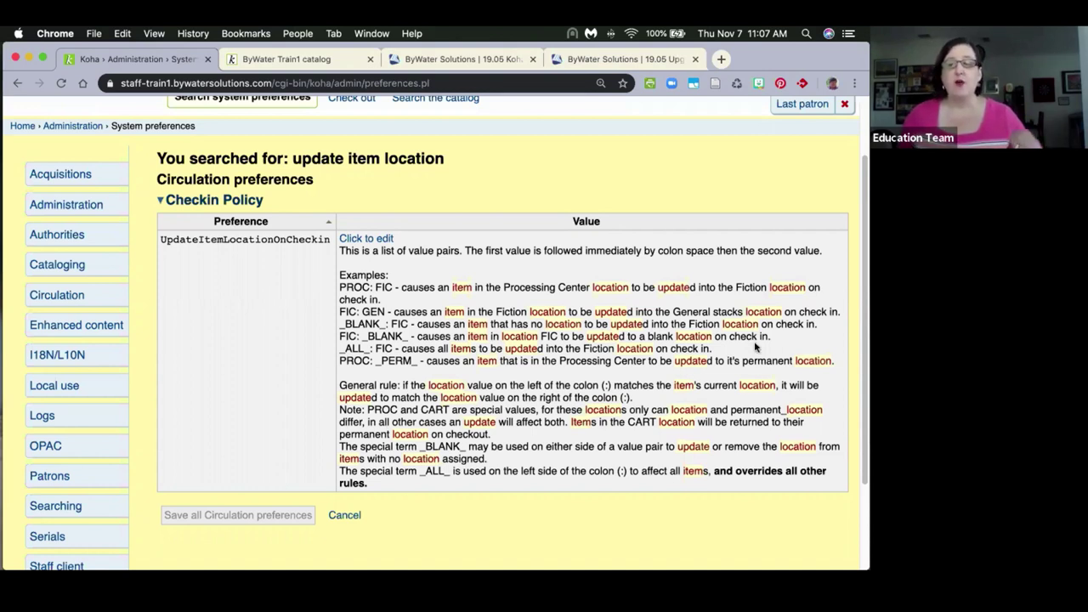
scroll(489, 304, "down", 1)
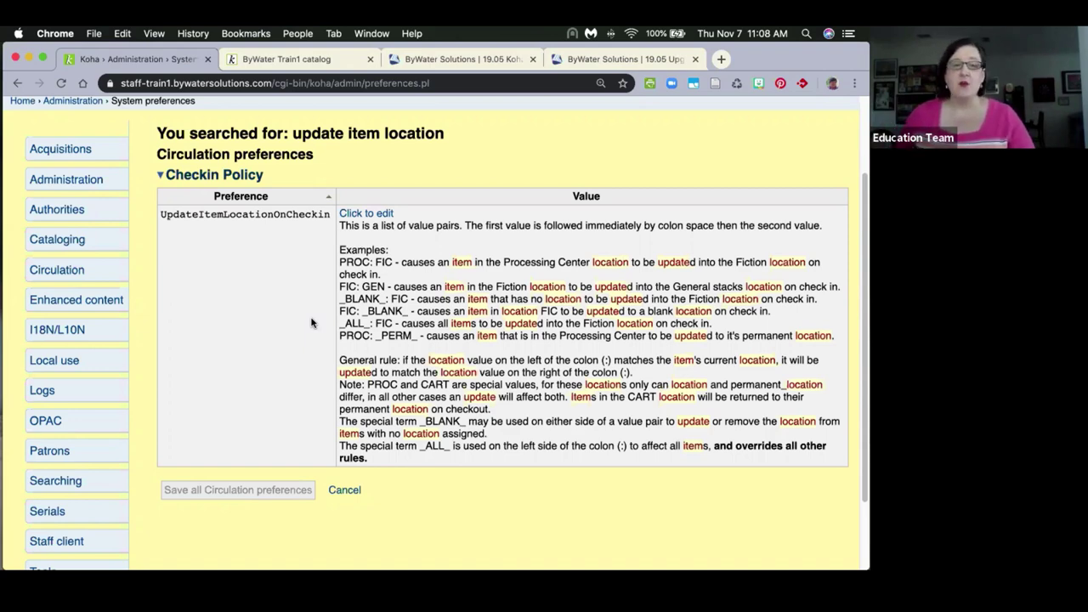
- Enter UpdateItemLocationOnCheckin mappings DISPLAY: FIC, DISPLAY: NONFIC and DISPLAY: on separate lines
left_click(364, 218)
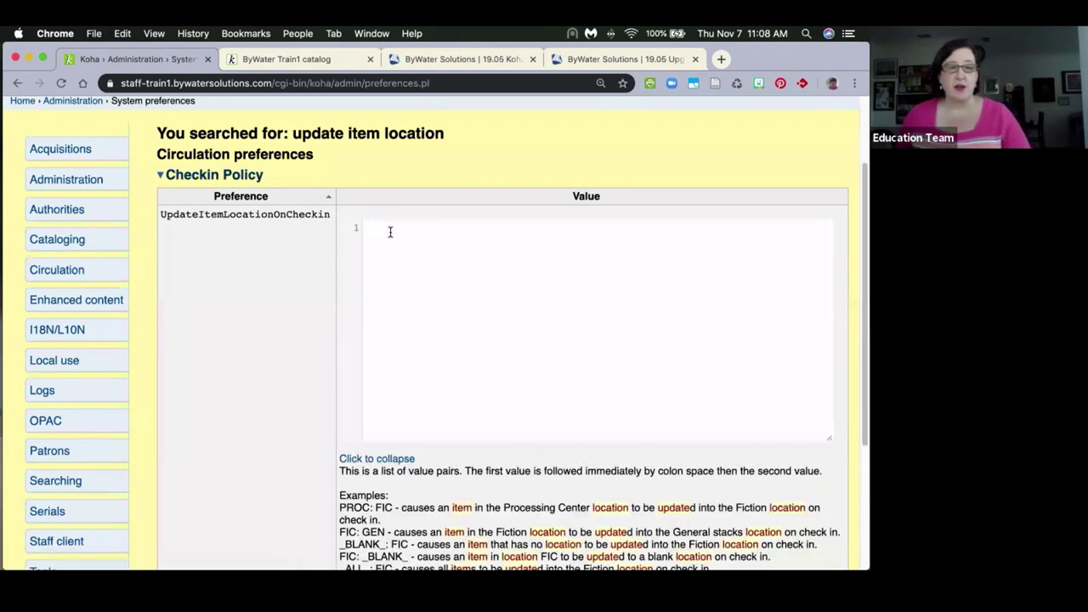
left_click(391, 232)
type("DISPLAY")
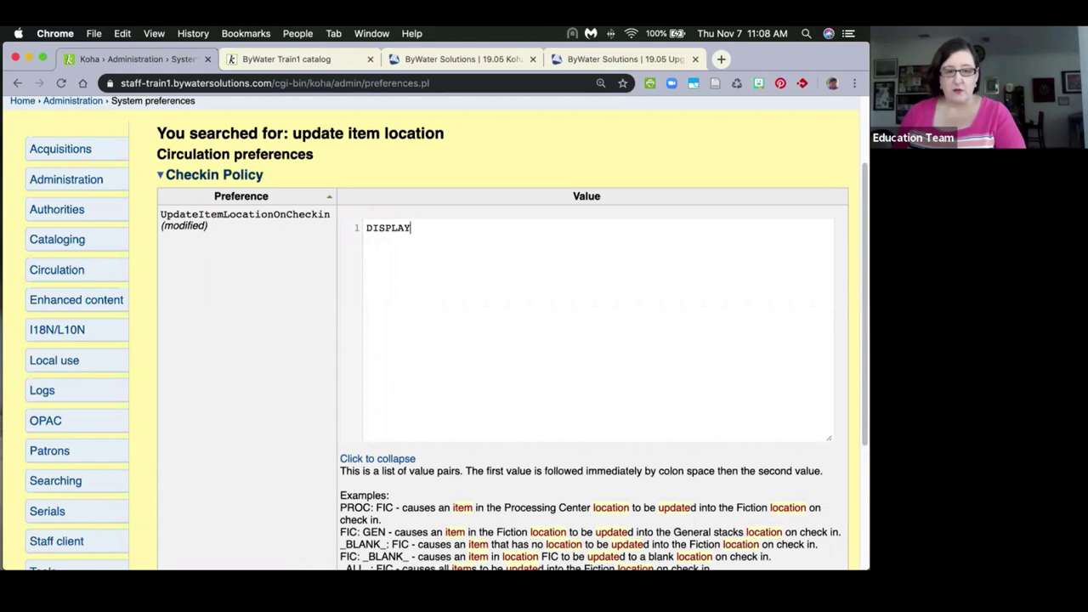
type(": FIC")
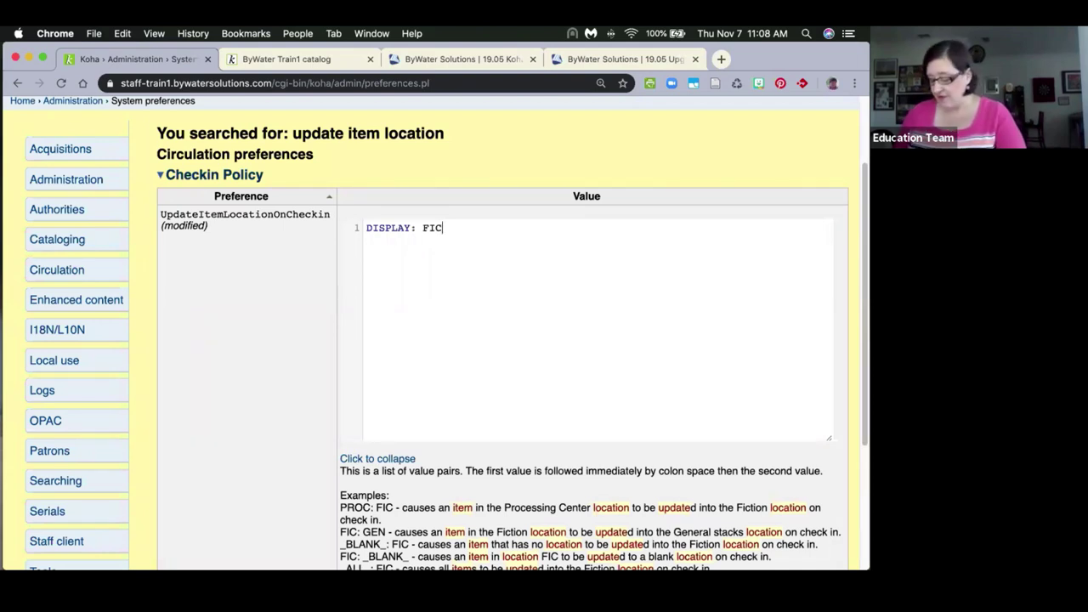
key("Return")
type("DISPLAY")
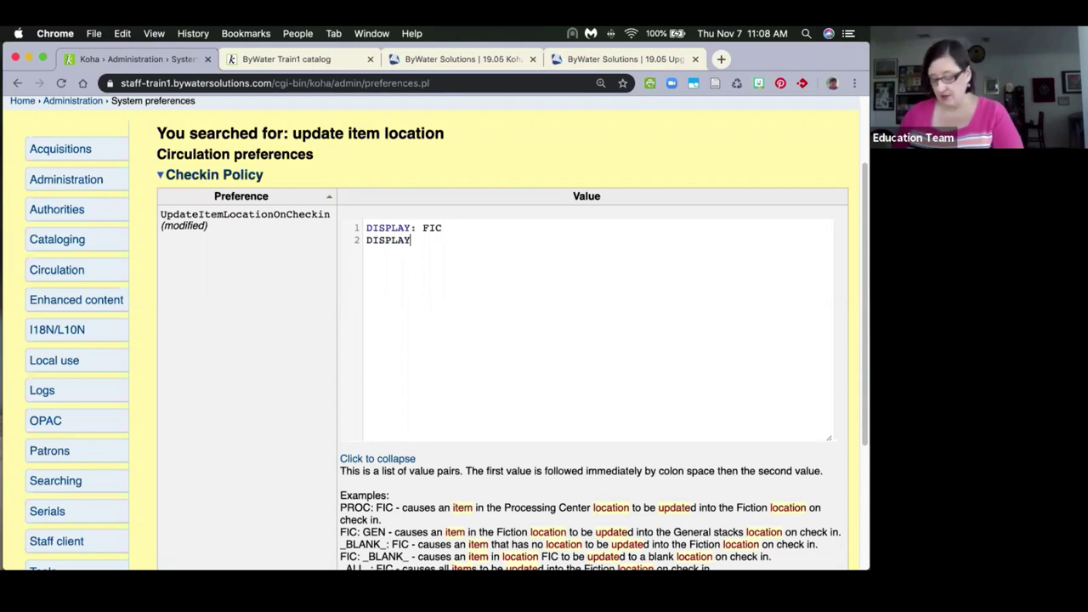
type(": NONFIC")
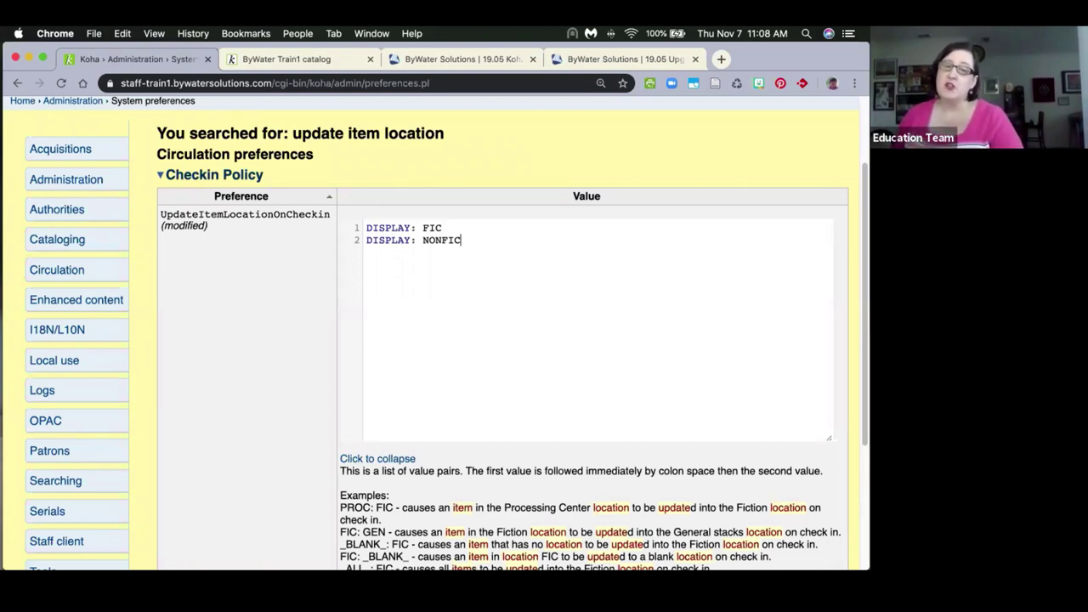
key("Return")
type("DISP")
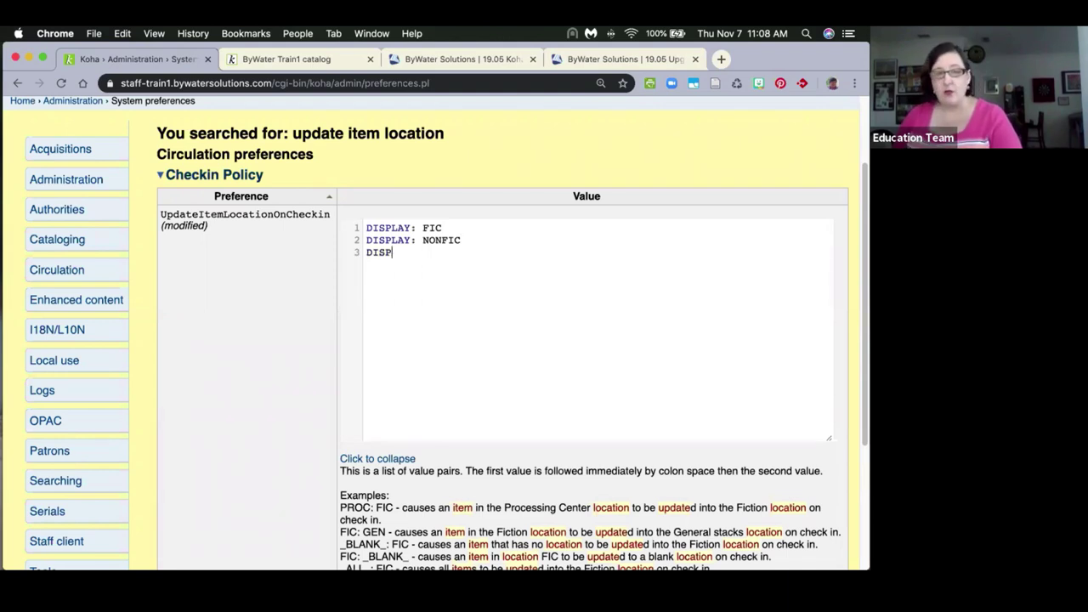
type("LAY:")
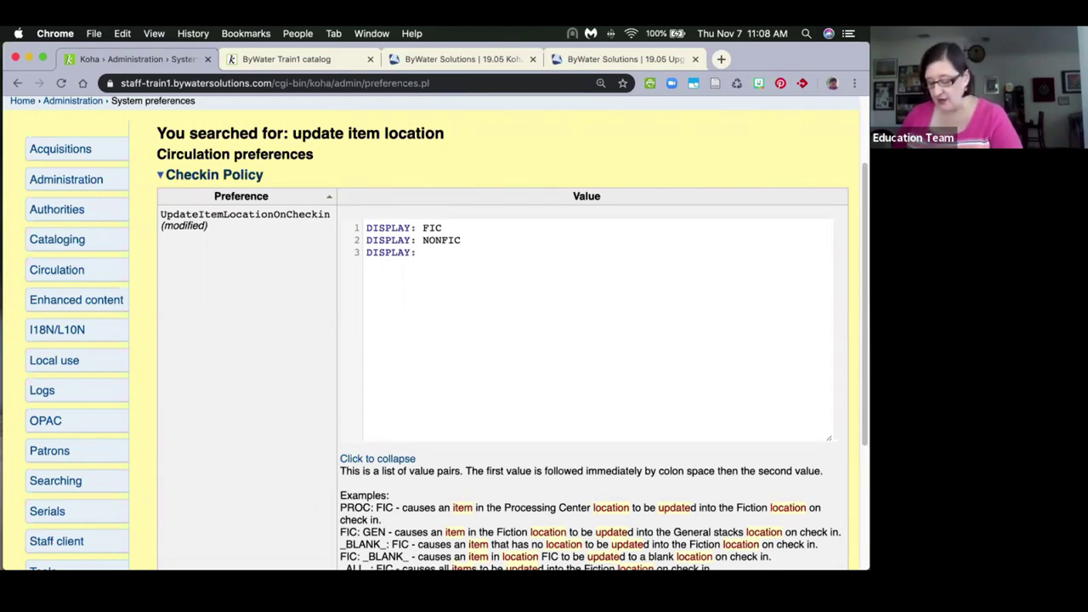
key("Return")
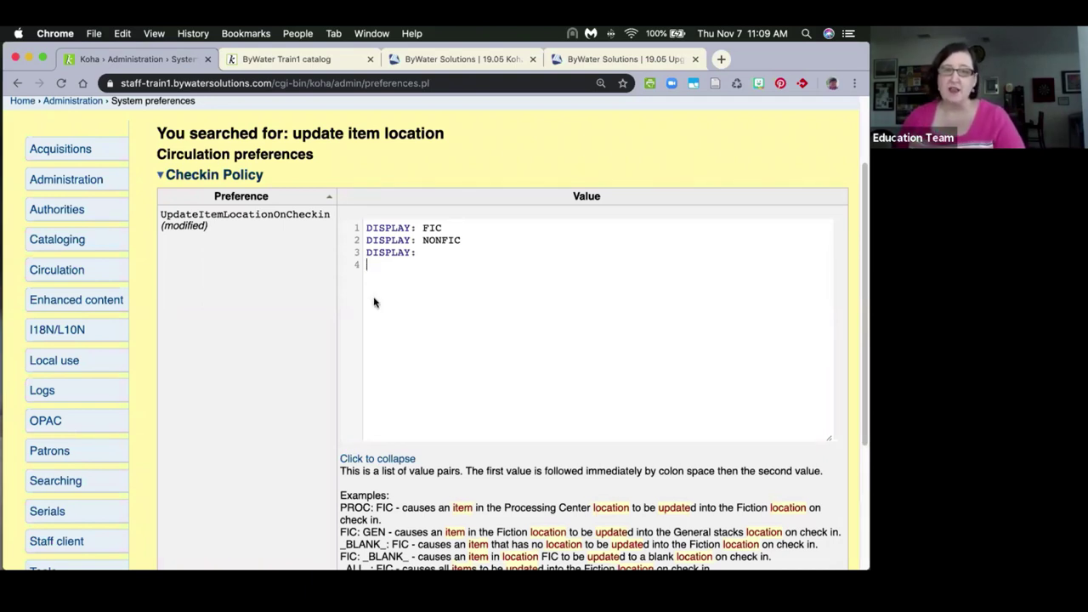
scroll(411, 306, "down", 3)
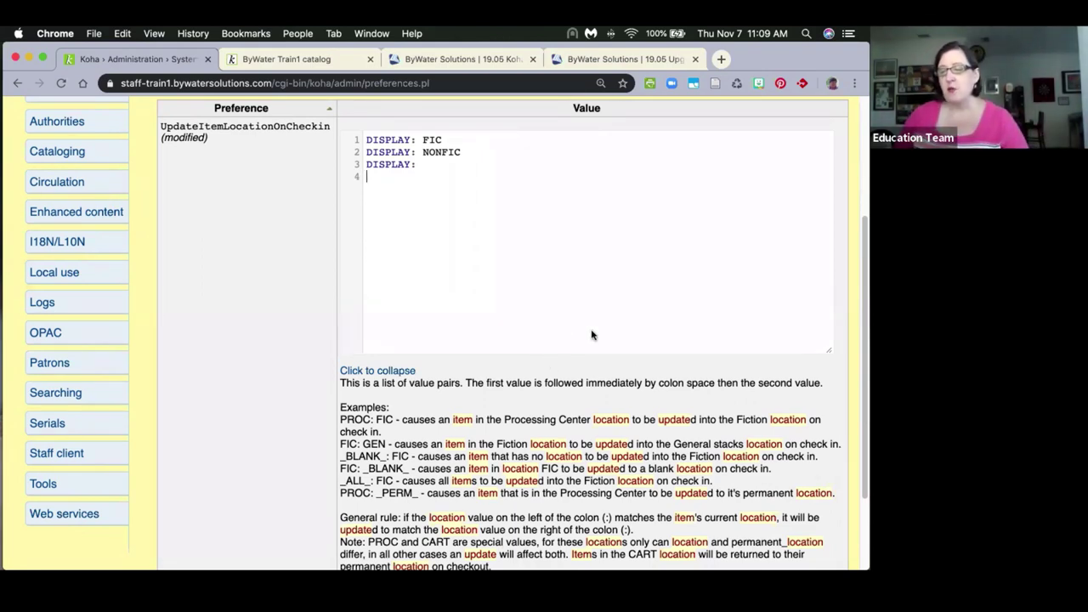
scroll(634, 408, "down", 1)
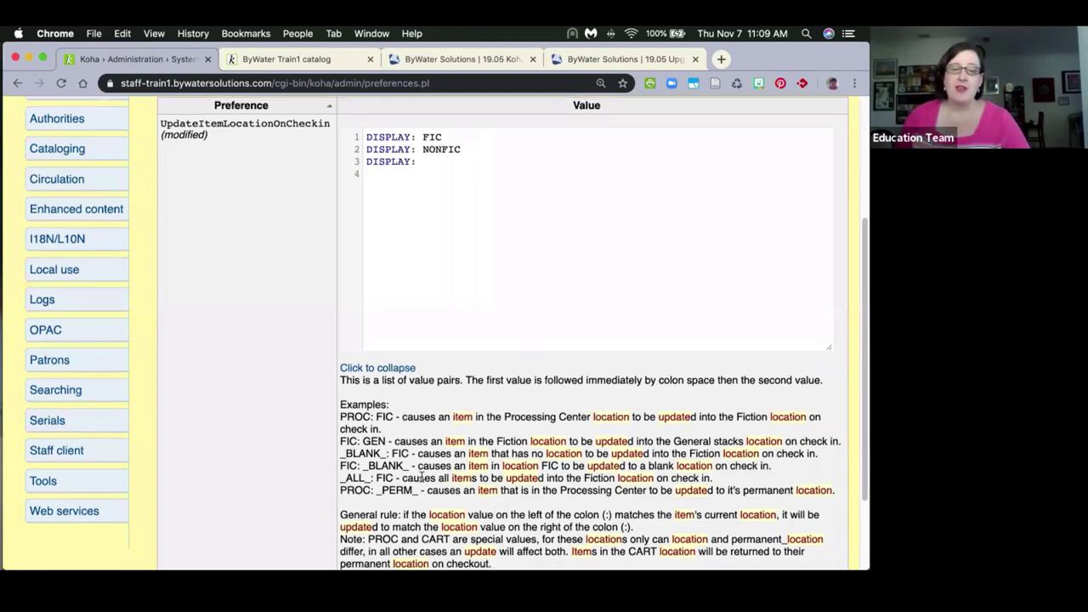
left_click_drag(371, 478, 341, 481)
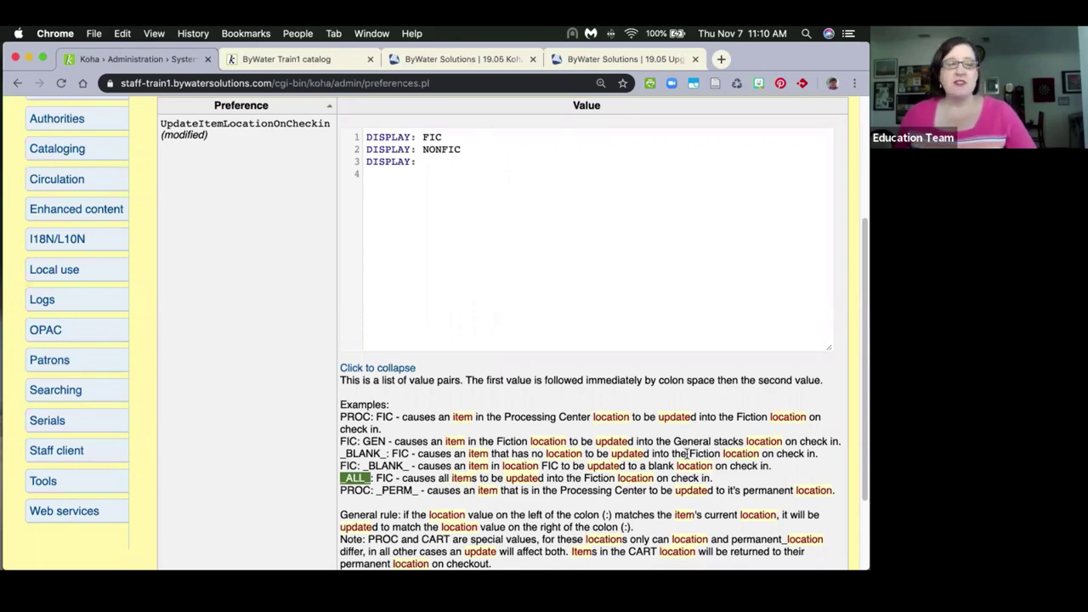
scroll(281, 388, "up", 5)
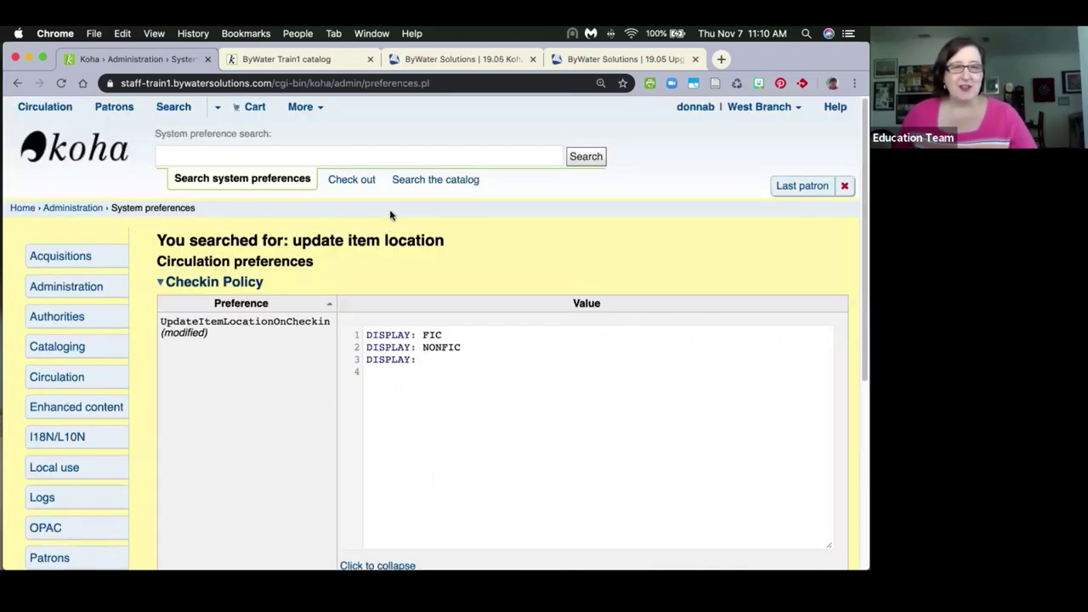
- Discard the unsaved location preference edit and reopen Koha administration
left_click(72, 150)
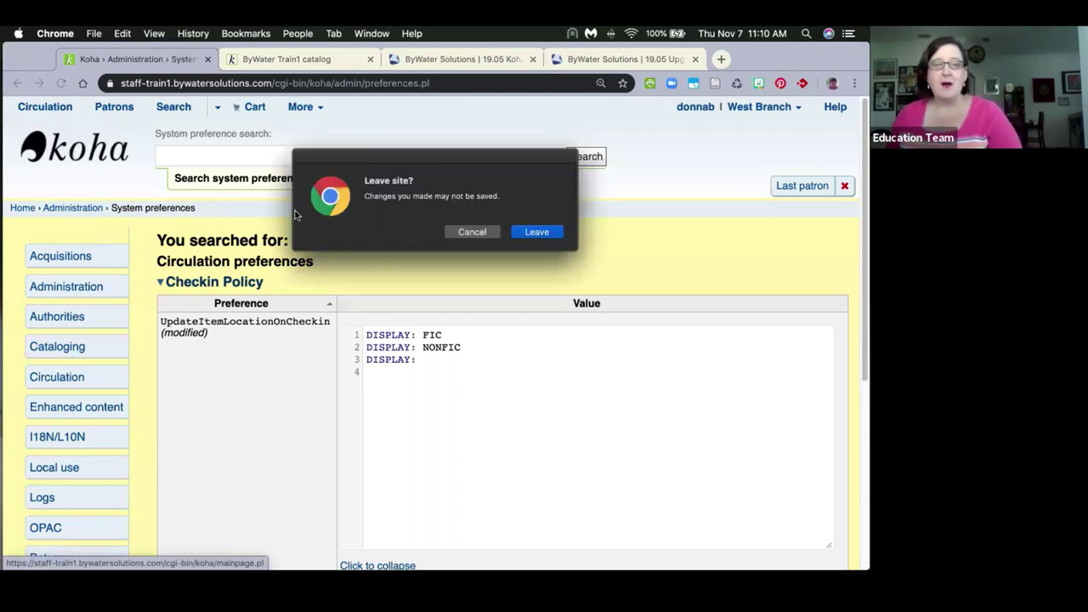
left_click(547, 233)
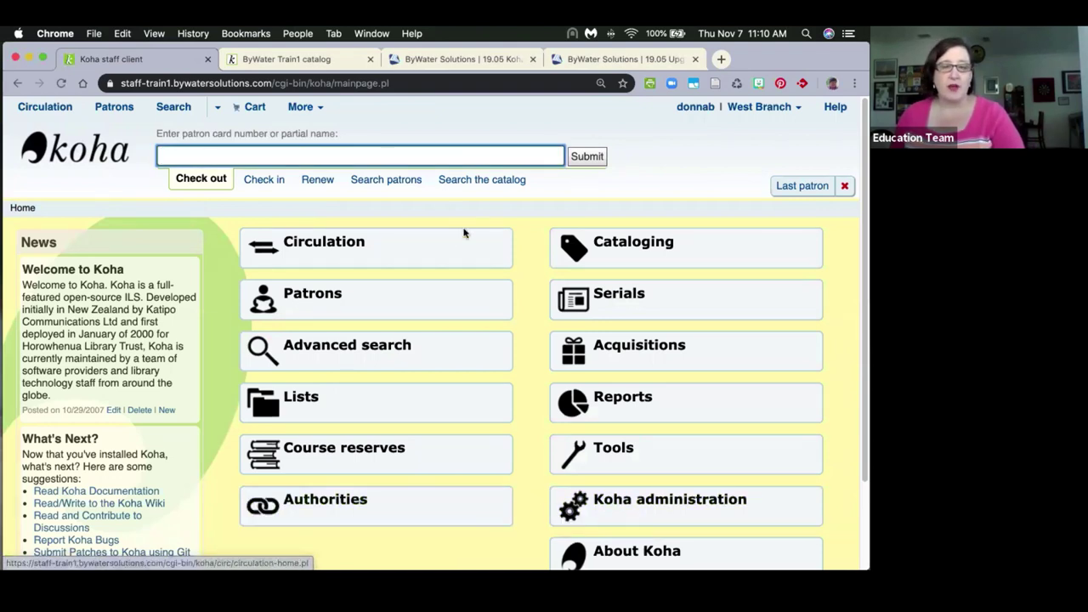
left_click(630, 510)
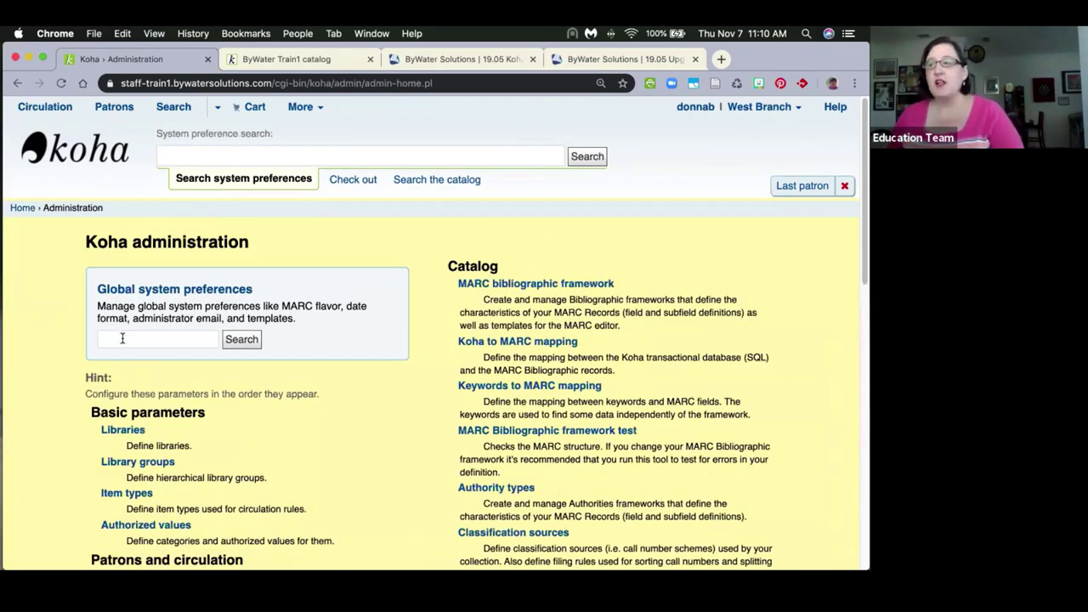
- Search system preferences for 'auto checked' to find AutoReturnCheckedOutItems
left_click(122, 339)
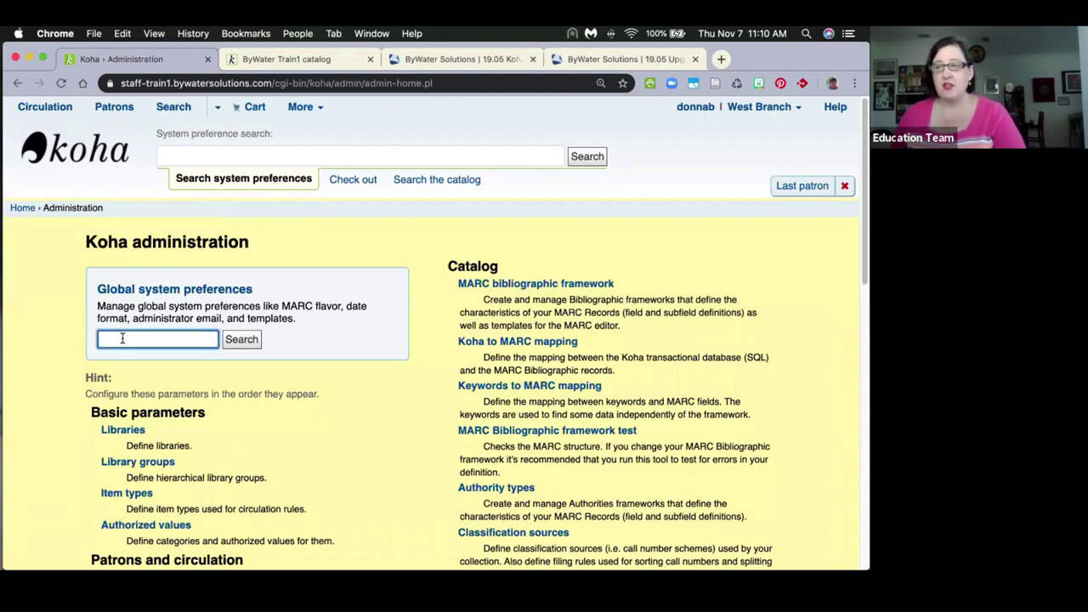
type("auto")
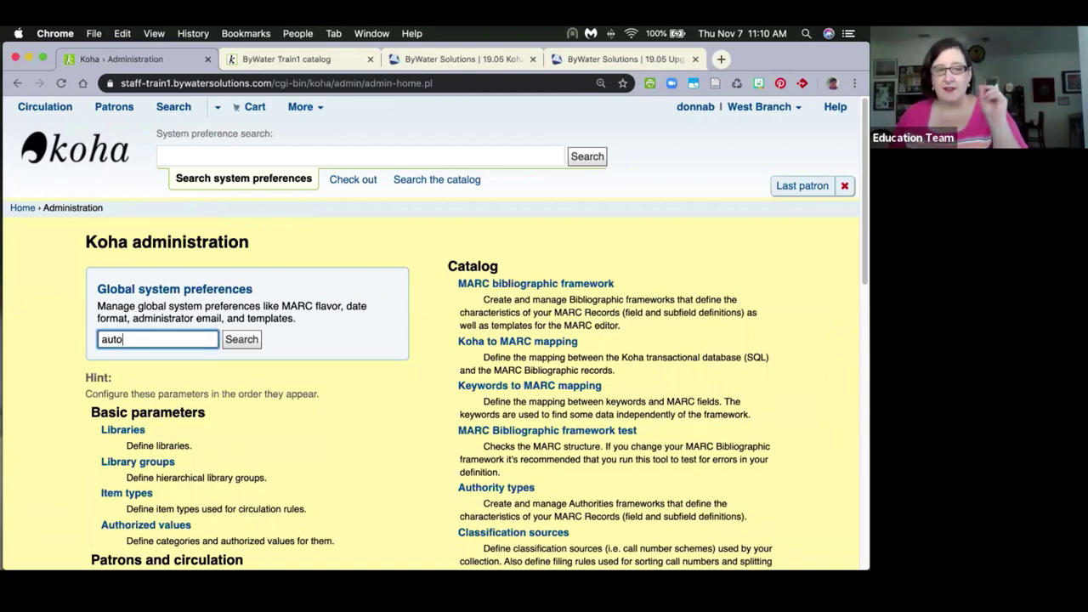
type(" checked")
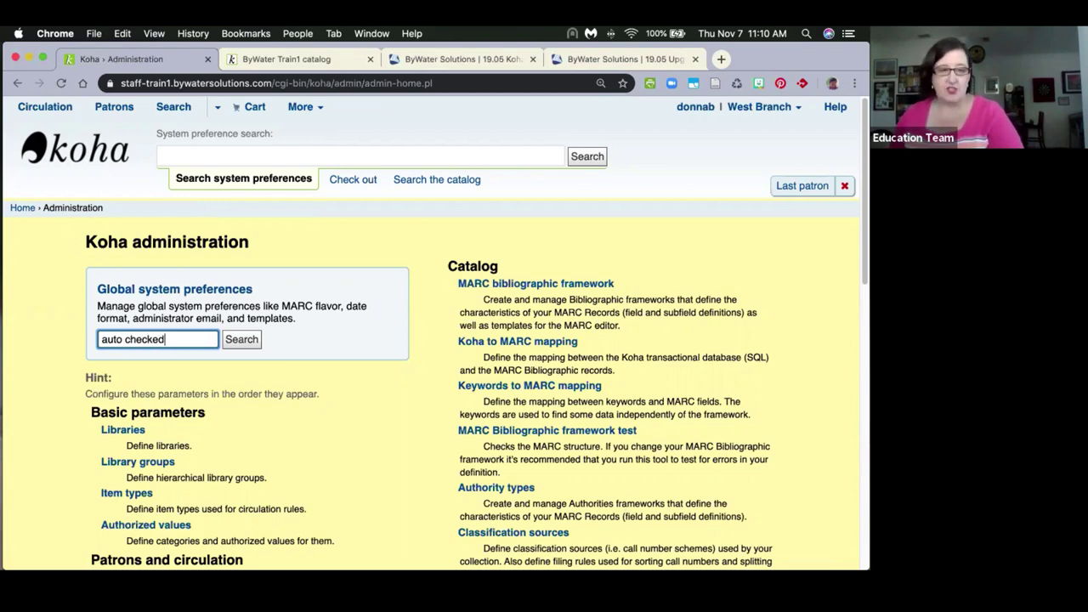
key("Return")
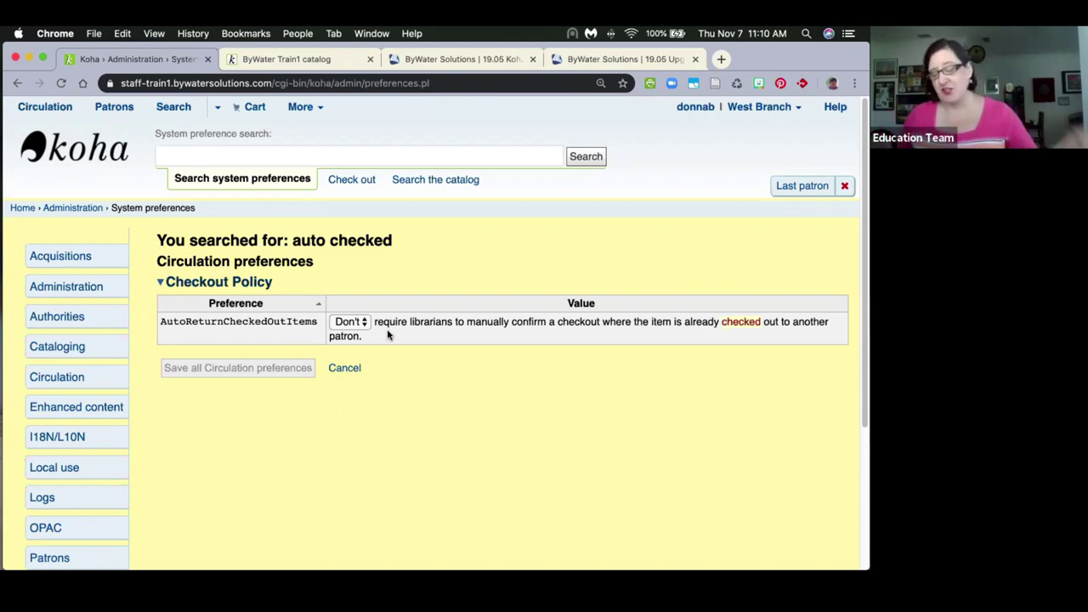
- Switch AutoReturnCheckedOutItems to Do, then back to Don't require confirmation
left_click(352, 323)
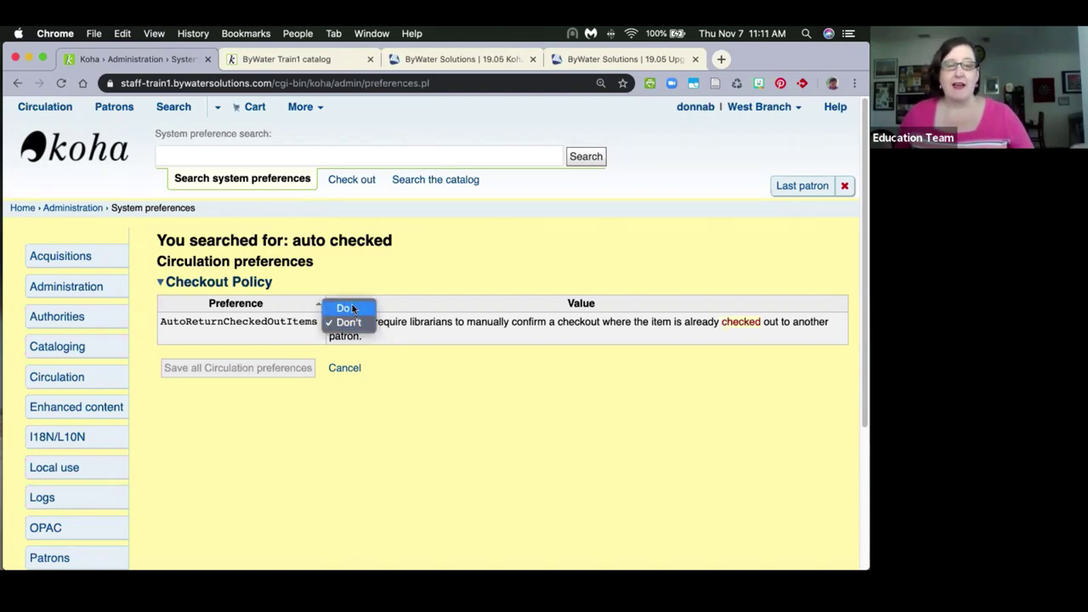
left_click(353, 310)
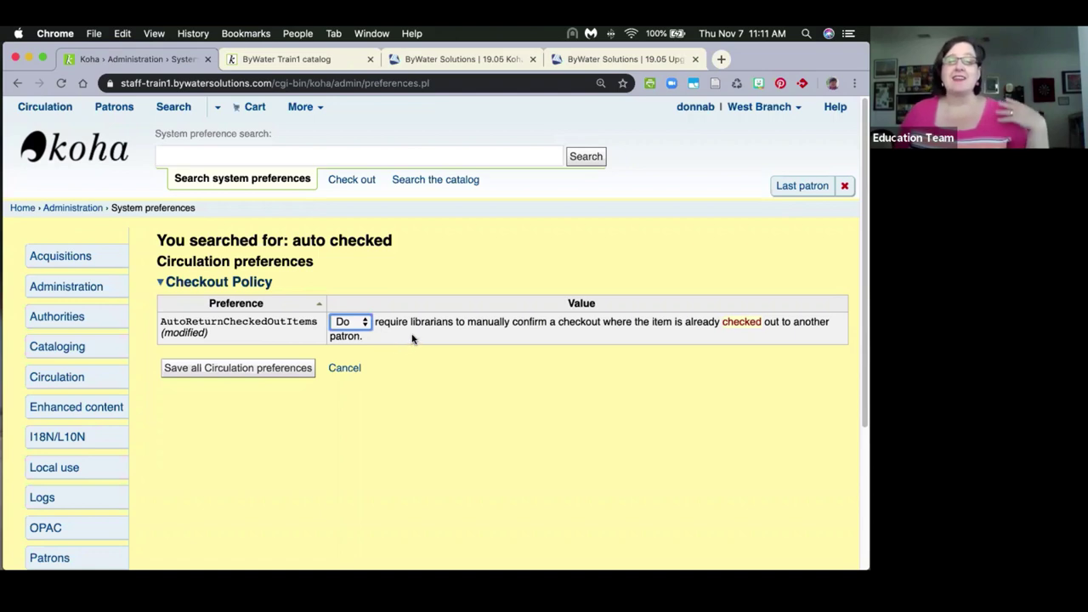
left_click(343, 328)
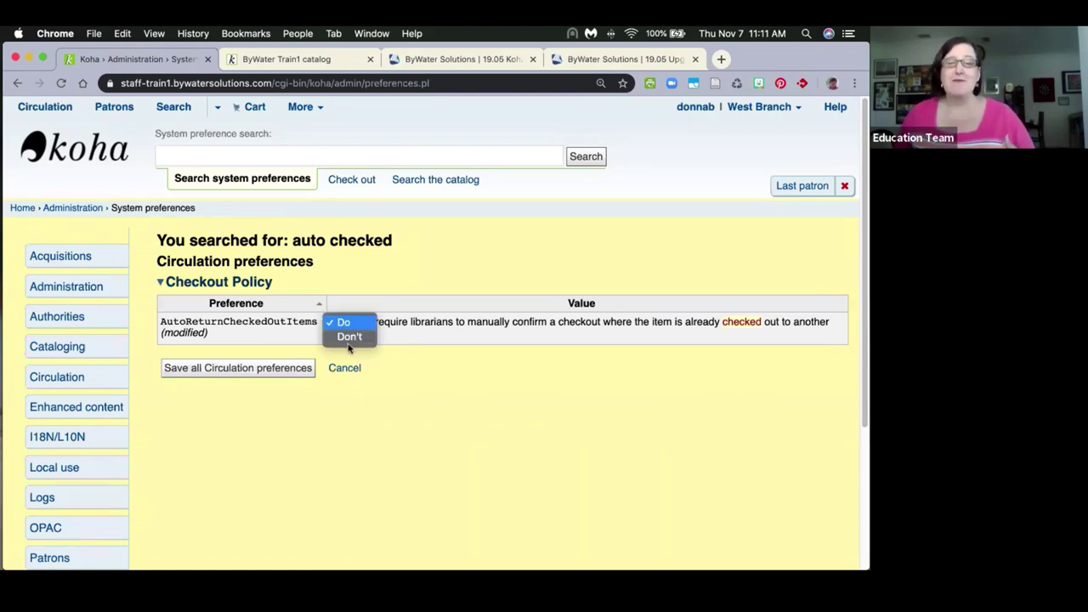
left_click(356, 335)
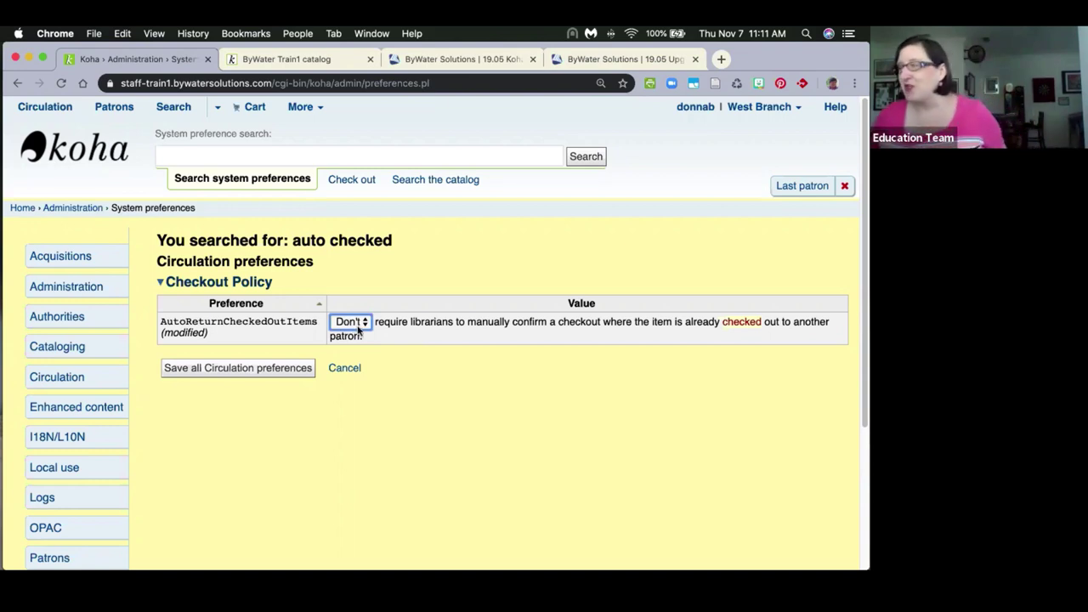
left_click(370, 363)
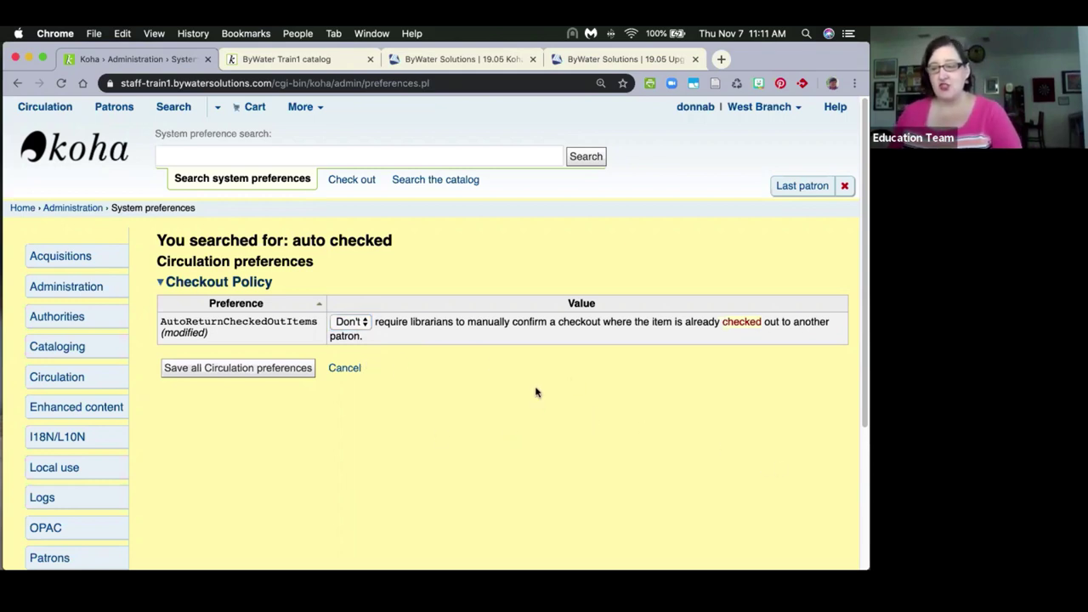
scroll(438, 217, "down", 1)
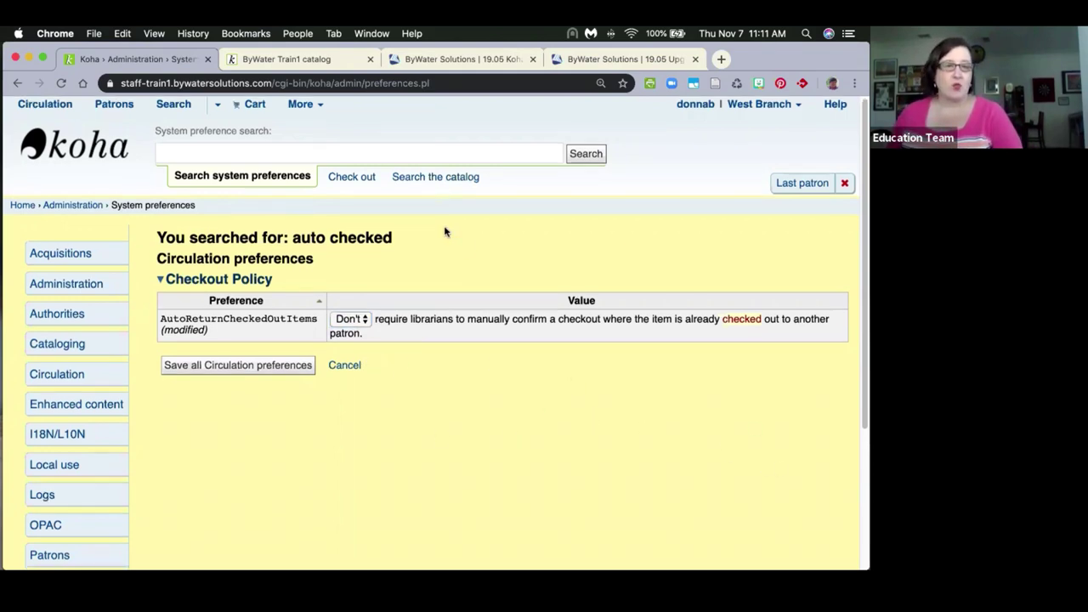
- Open the checkout screen for another patron with 3 current checkouts, leaving the preferences page
left_click(348, 177)
scroll(638, 239, "down", 1)
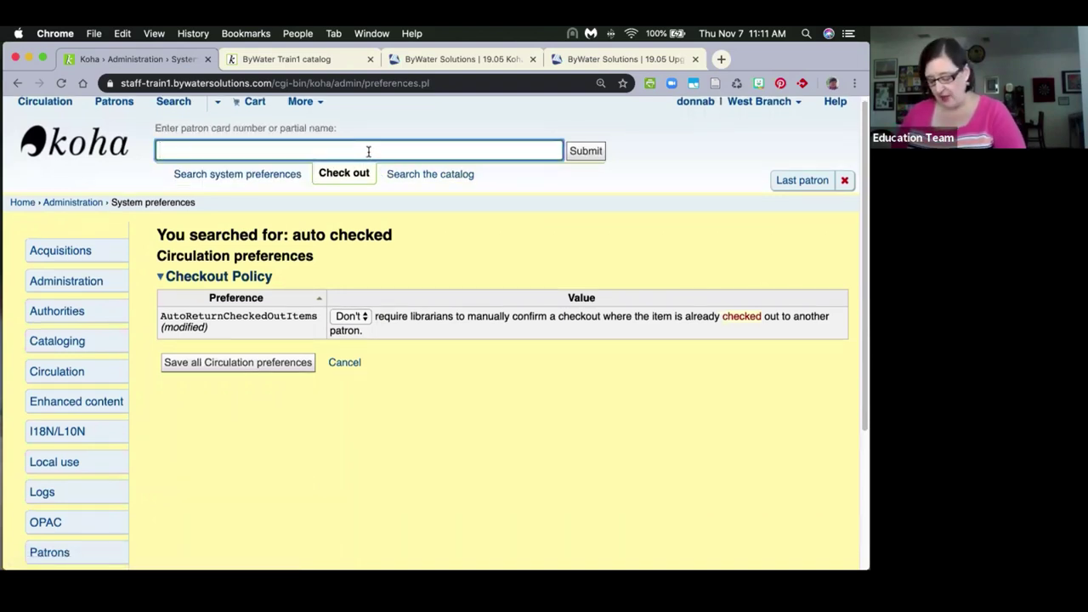
type("bob")
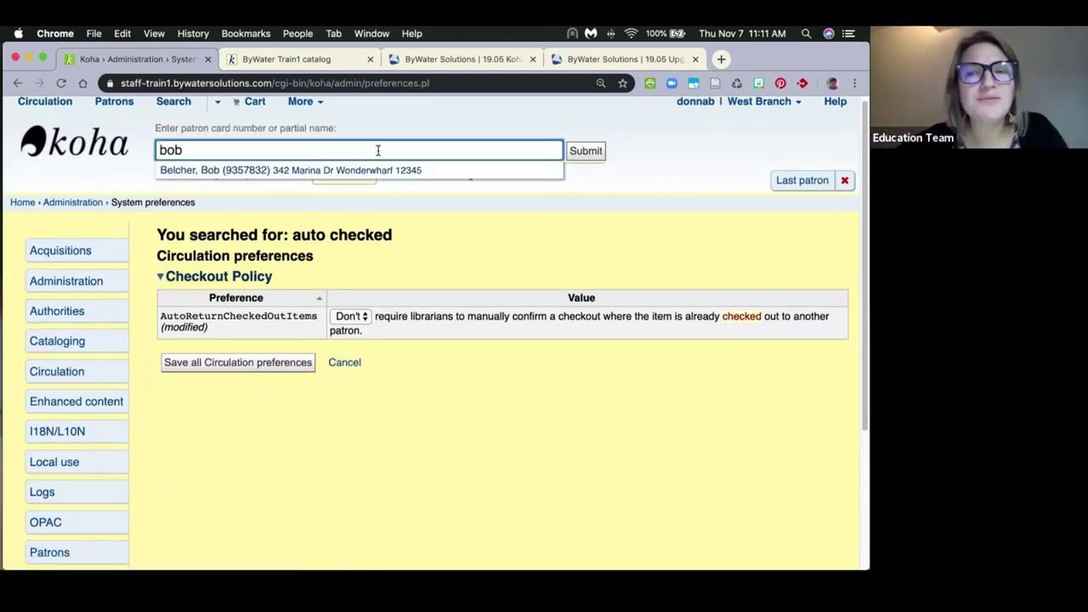
left_click(371, 173)
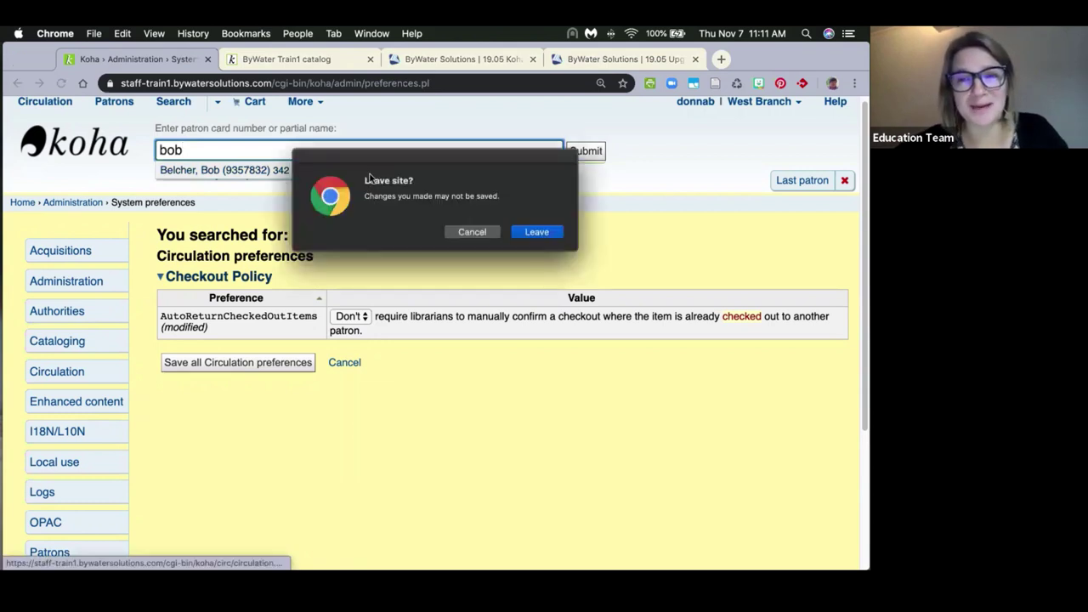
left_click(537, 232)
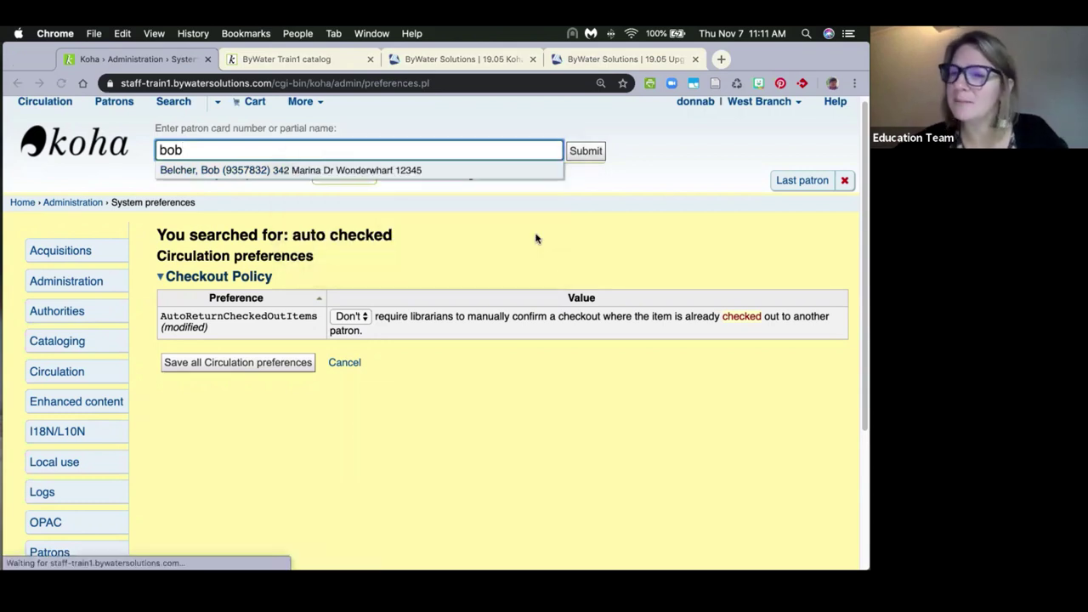
left_click(534, 232)
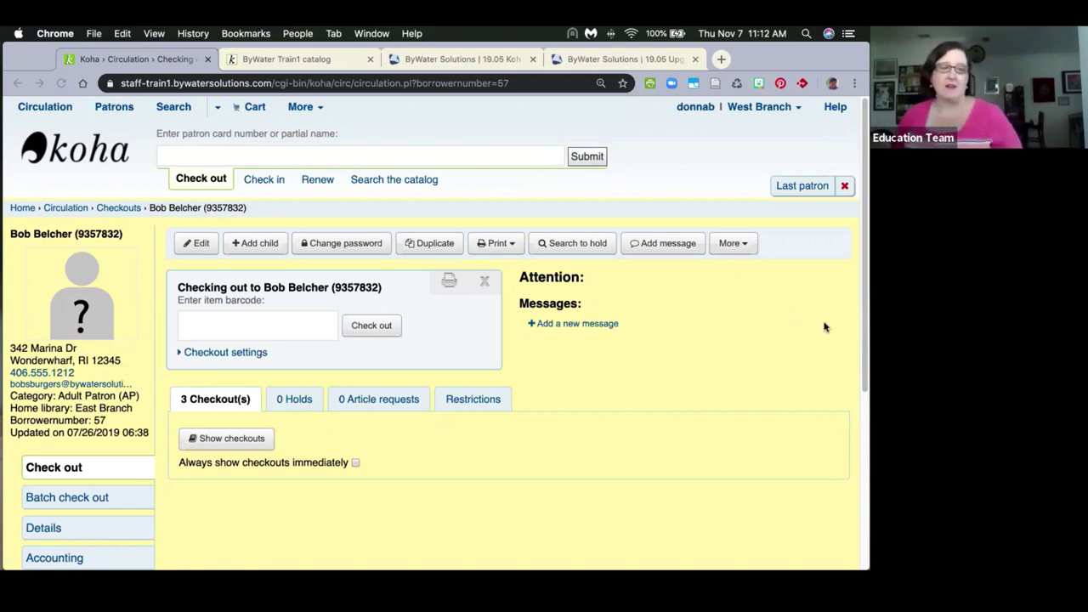
left_click(183, 330)
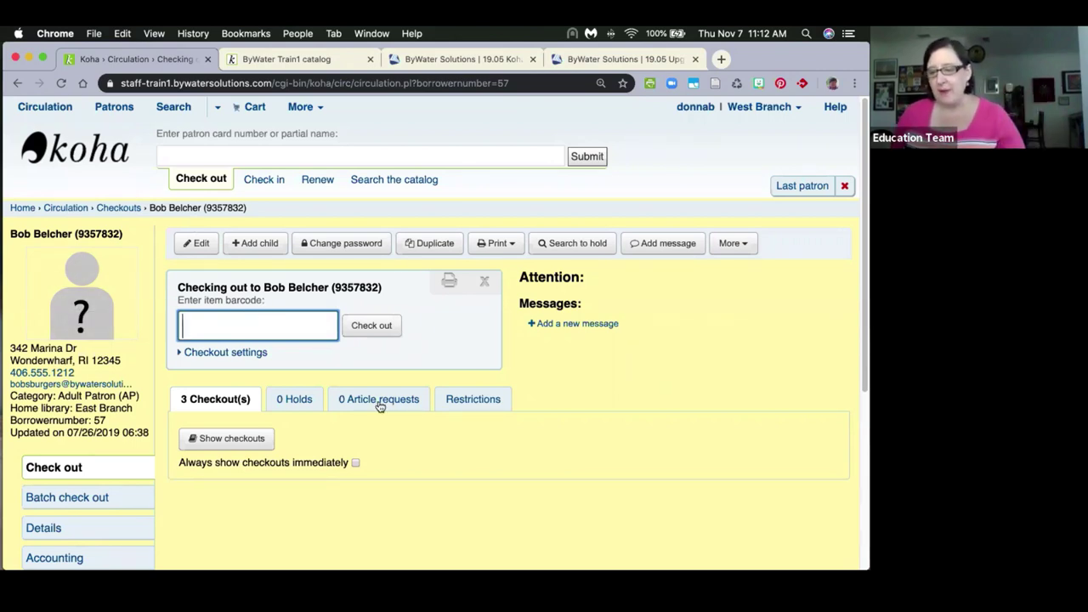
- Check out item 39141 to the patron, auto-returning it from another patron, due 12/01/2019
type("39141")
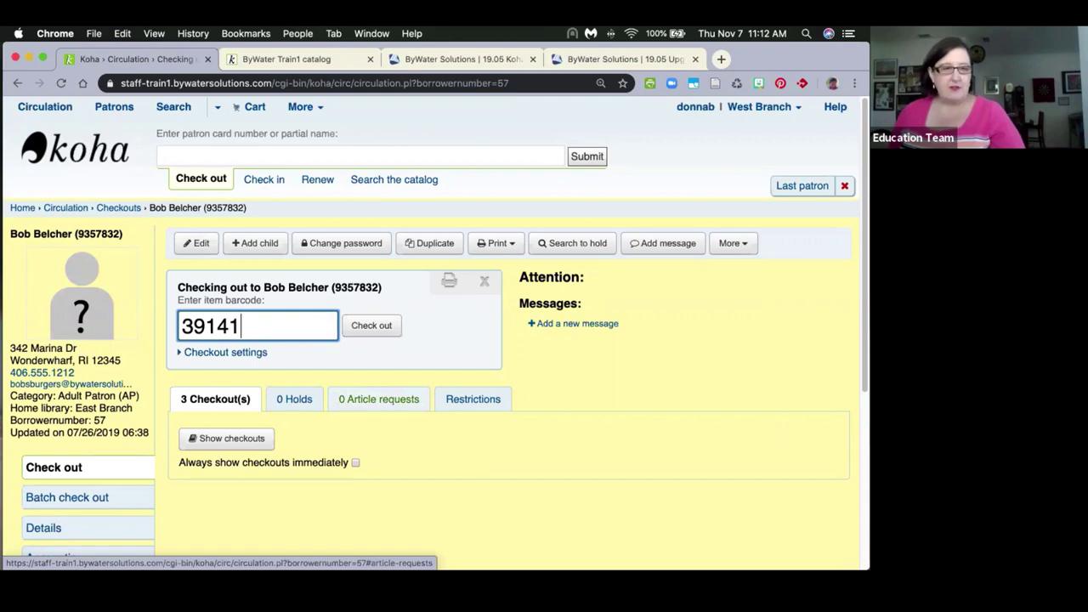
key("Return")
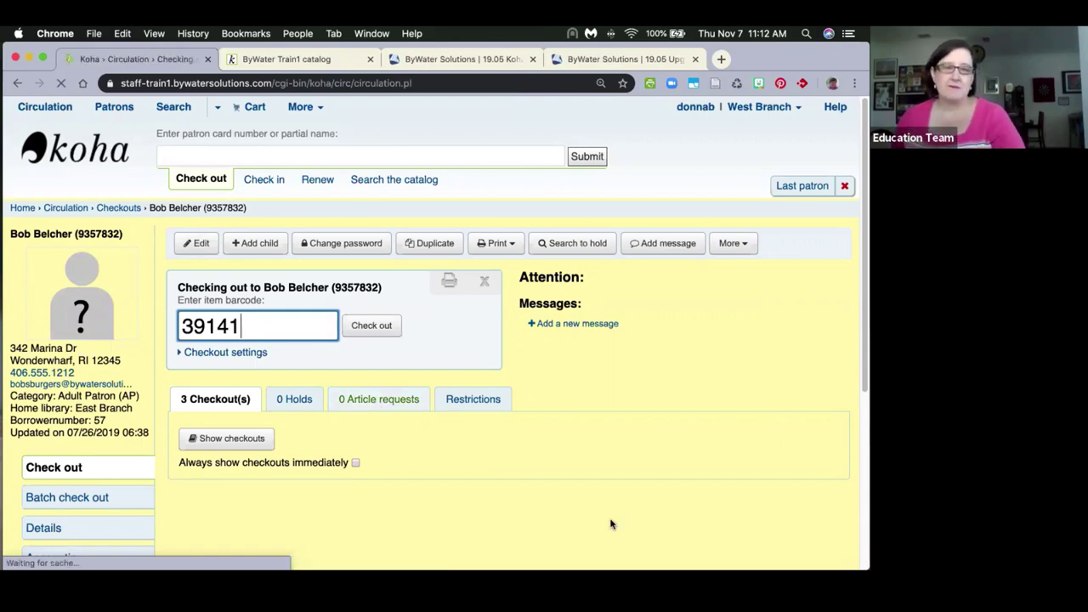
scroll(646, 479, "down", 3)
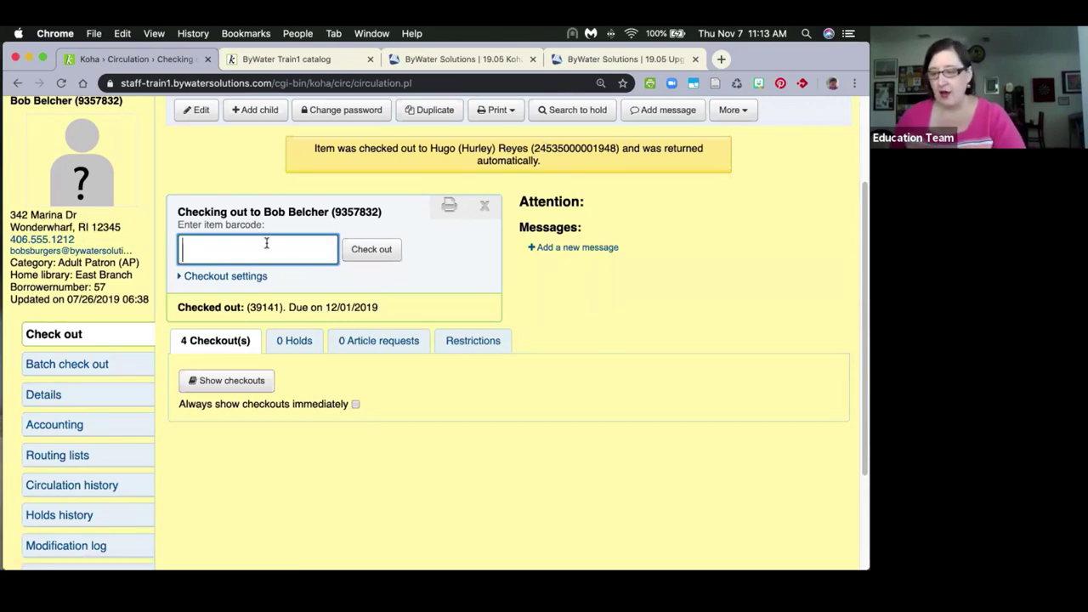
- Check out item 39145 despite its hold for another patron, due 12/01/2019
type("3914")
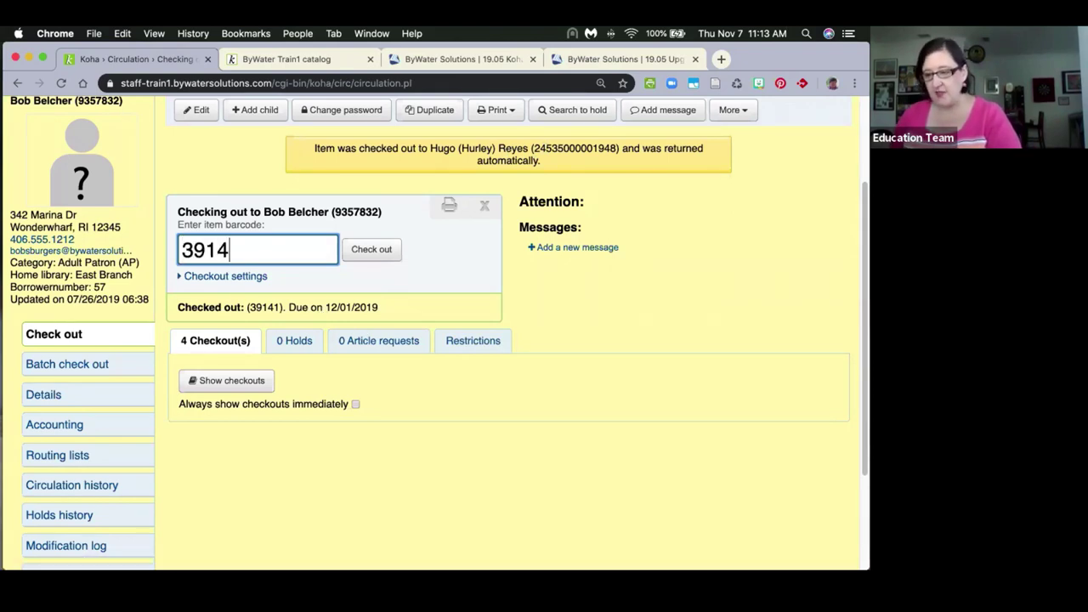
type("5")
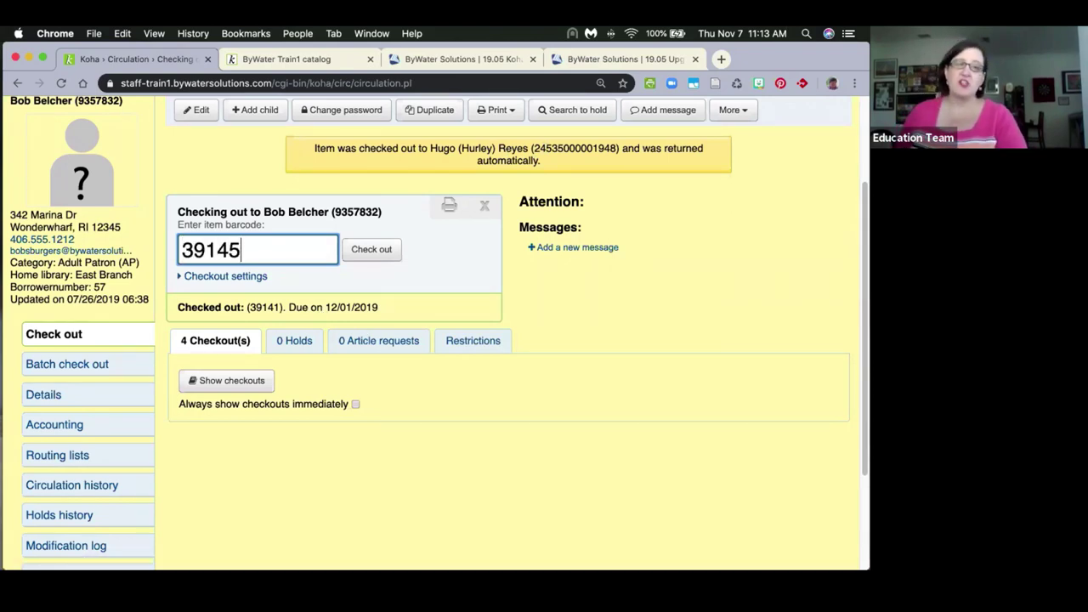
key("Return")
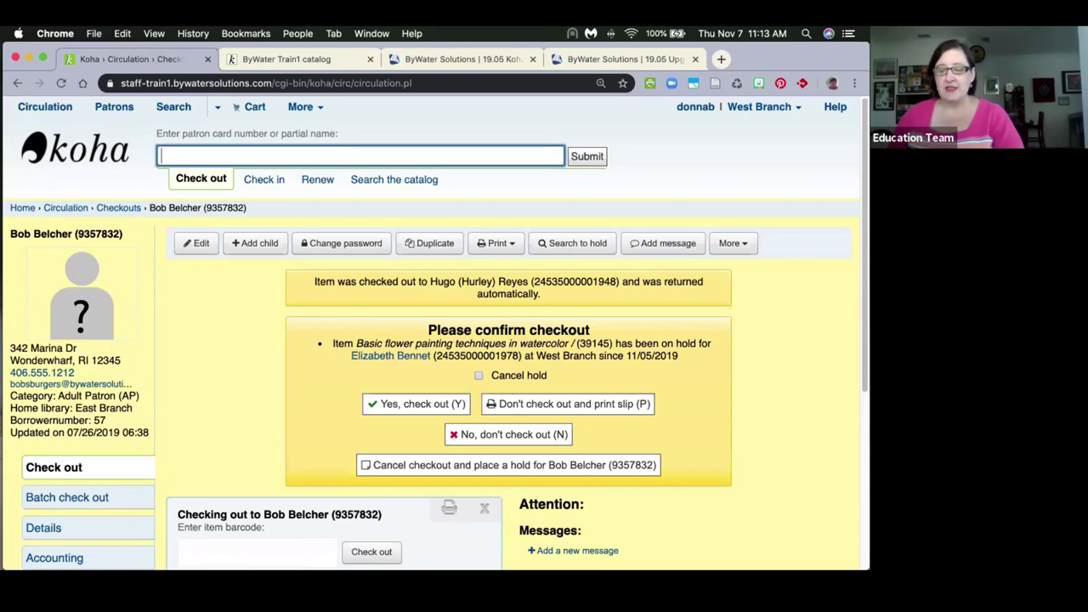
scroll(713, 392, "down", 5)
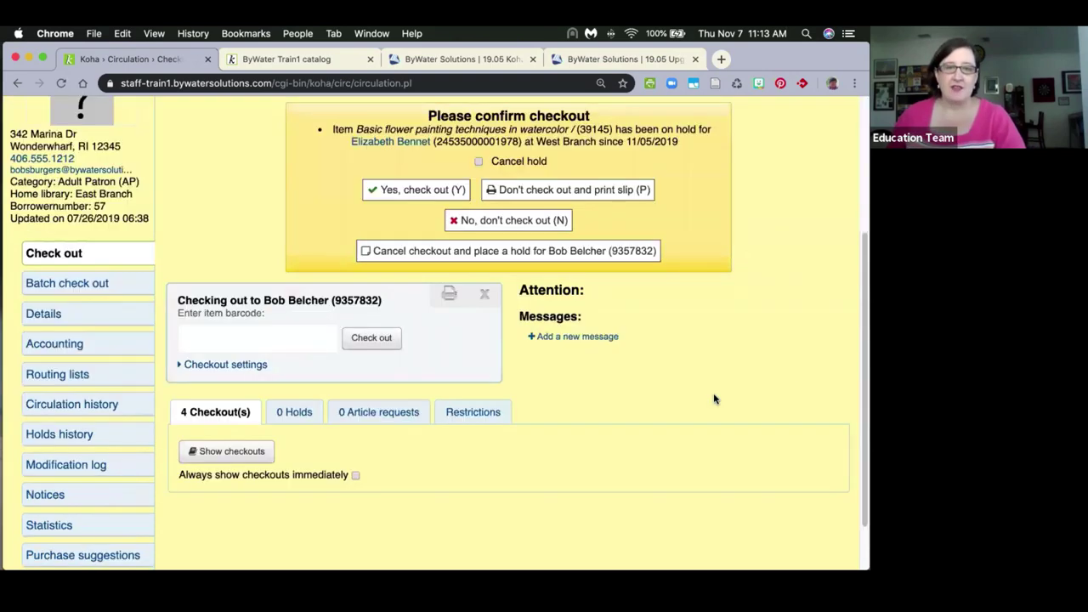
scroll(714, 392, "up", 2)
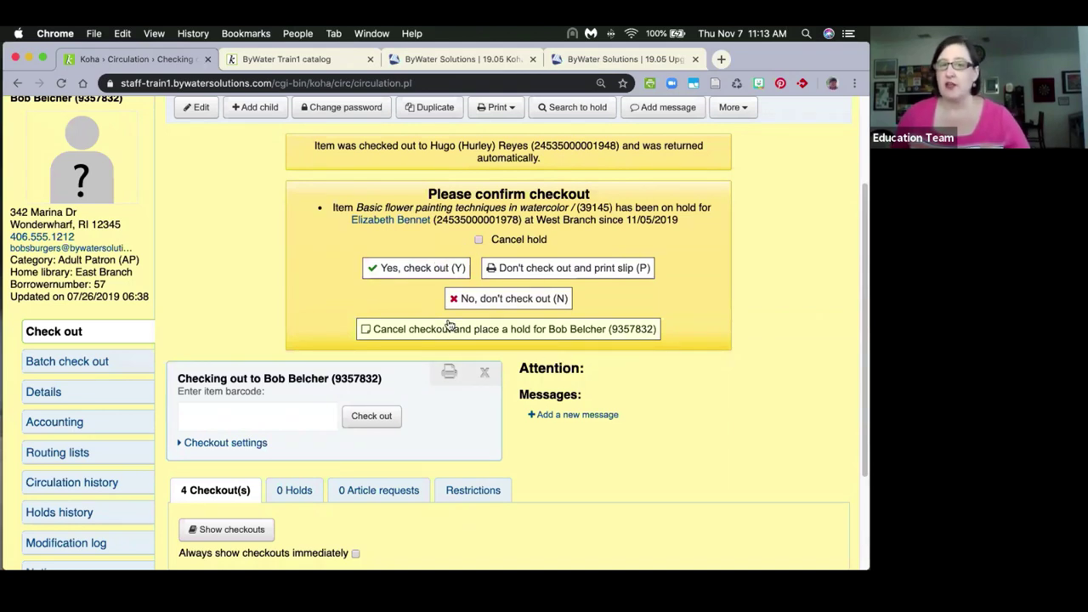
left_click(431, 275)
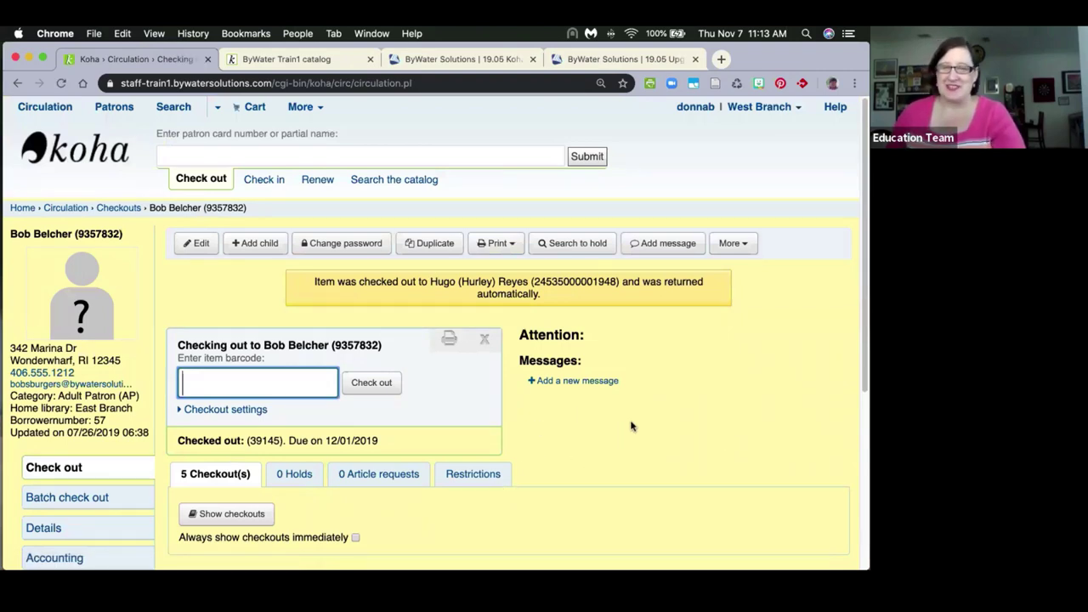
- Check out item 39143, noting its Lost status, due 11/28/2019
scroll(638, 430, "down", 1)
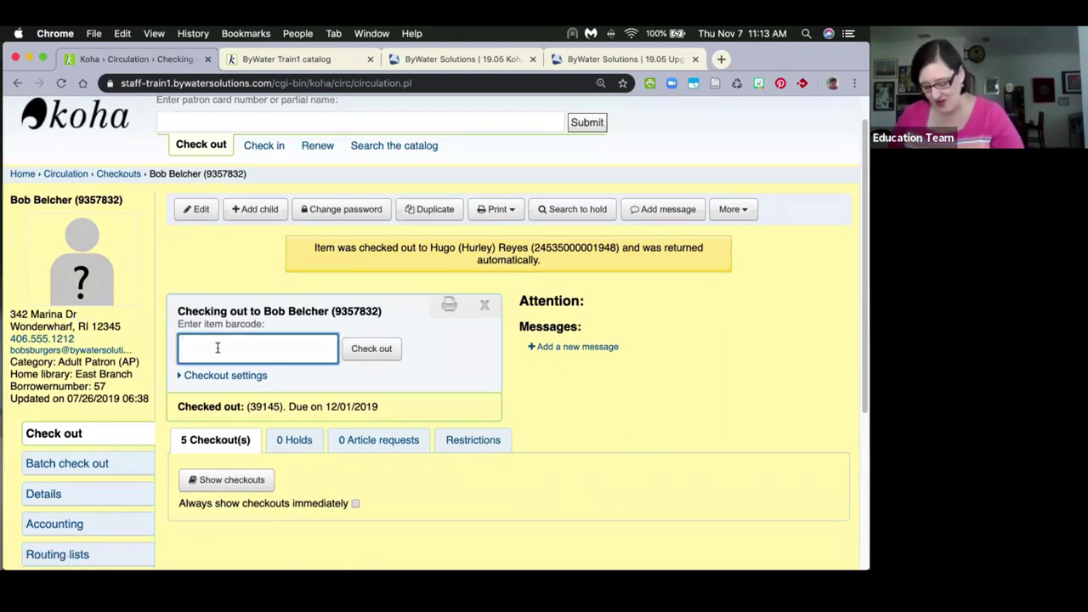
type("39143")
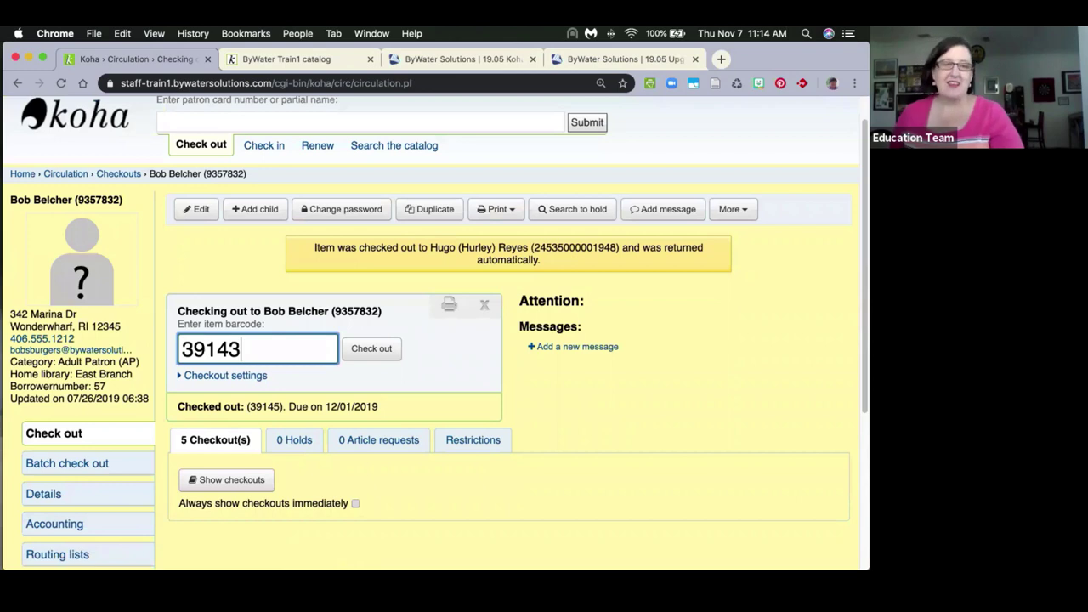
key("Return")
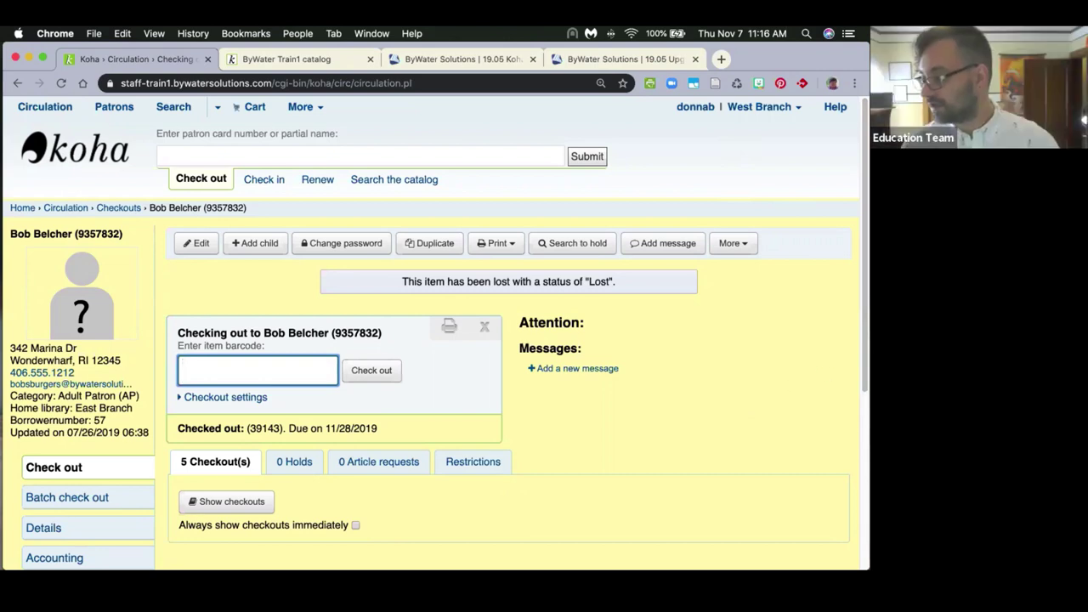
- In the self-checkout tab, enter a patron user id as the card number and submit it
key("super+Tab")
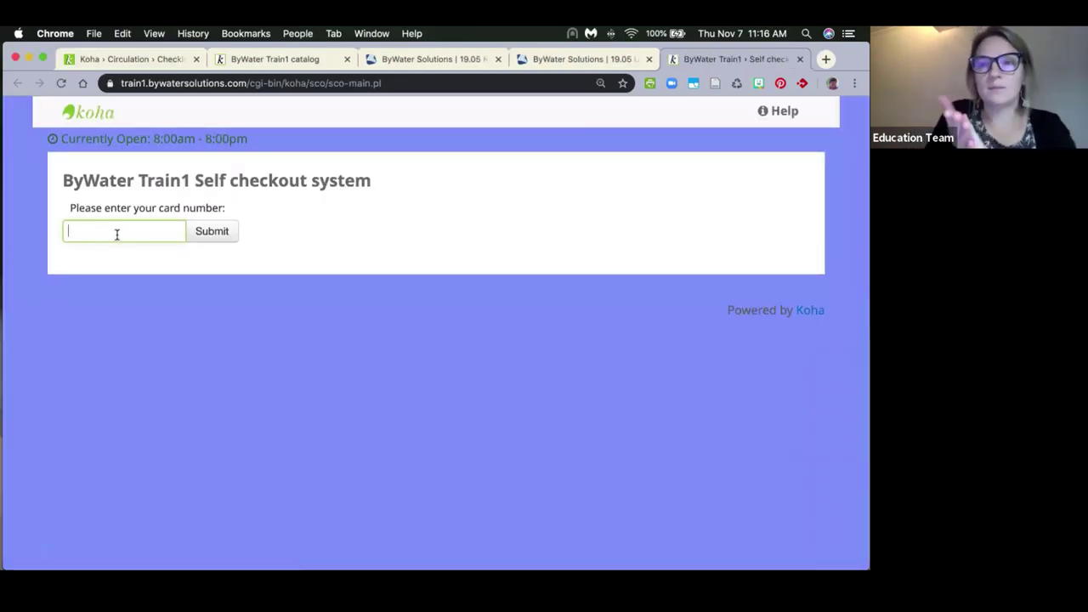
type("bwssuppor")
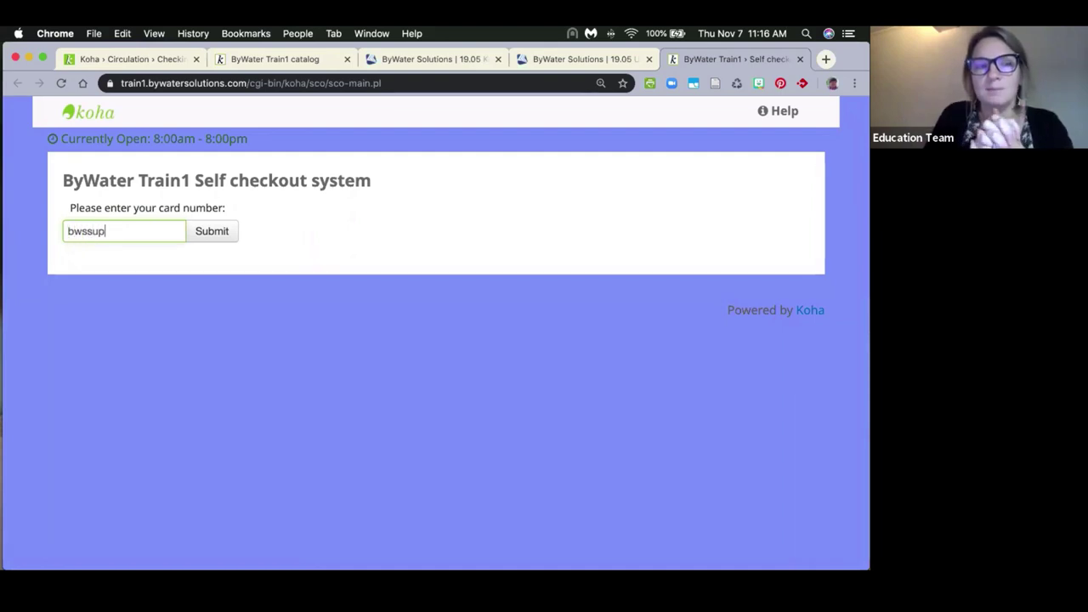
key("BackSpace")
key("BackSpace")
key("BackSpace")
key("BackSpace")
key("BackSpace")
key("BackSpace")
key("BackSpace")
key("BackSpace")
key("BackSpace")
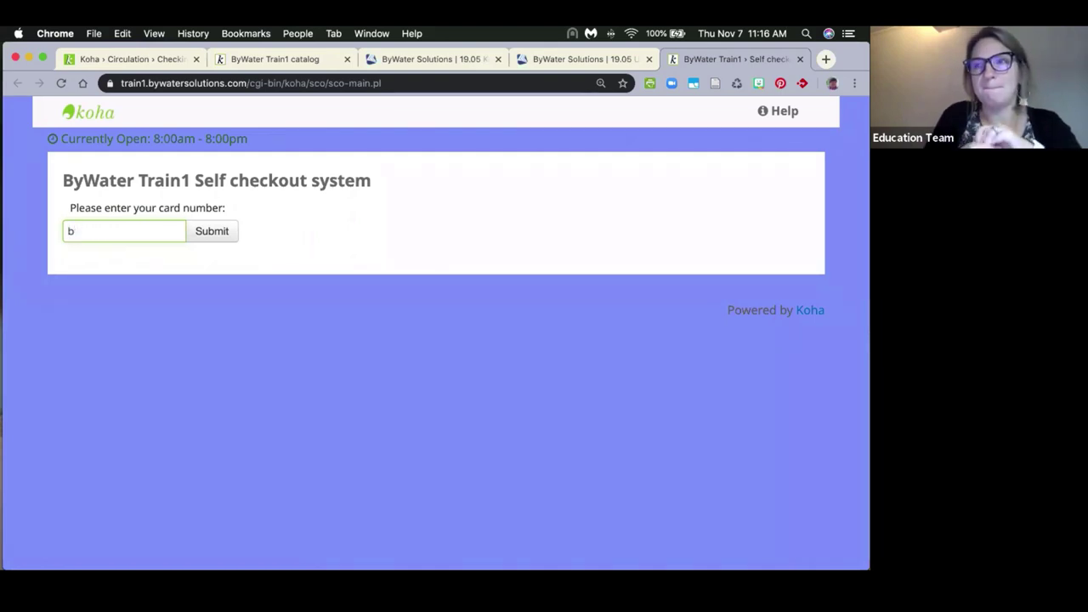
type("donnab")
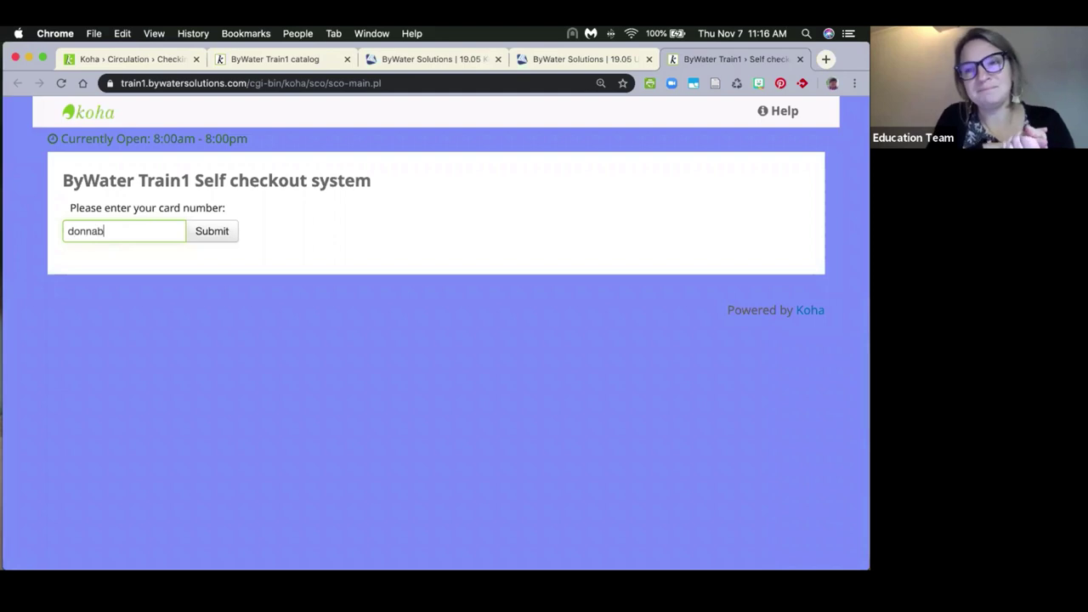
key("Return")
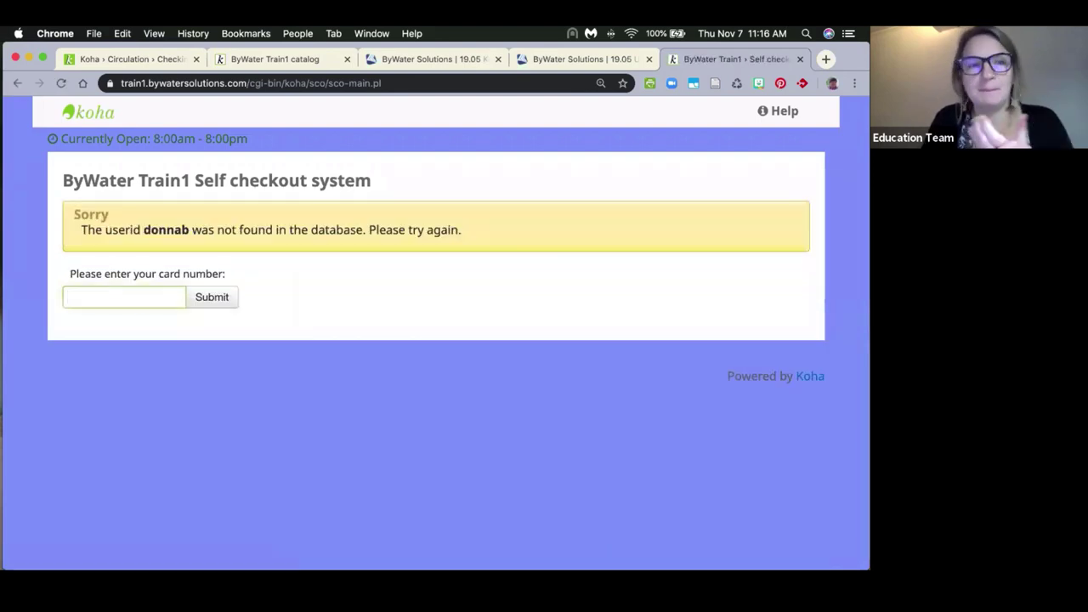
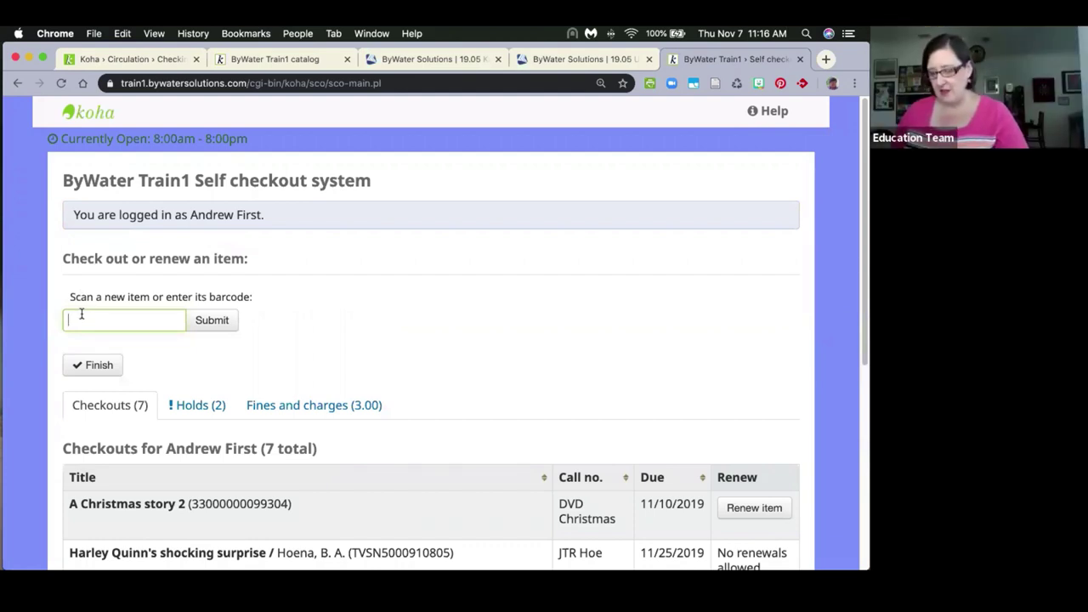
type("391")
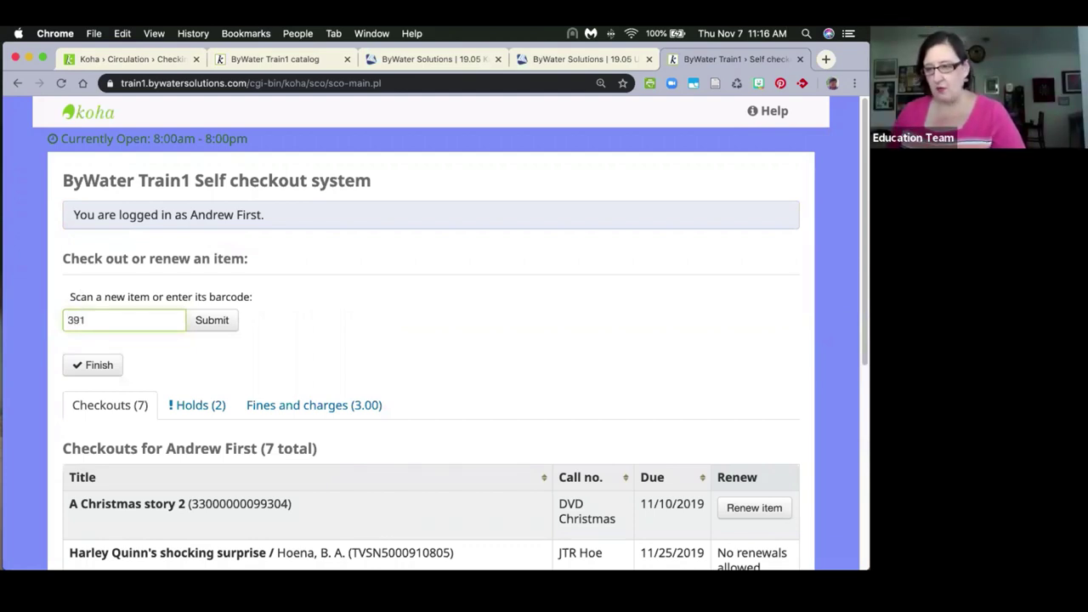
type("45")
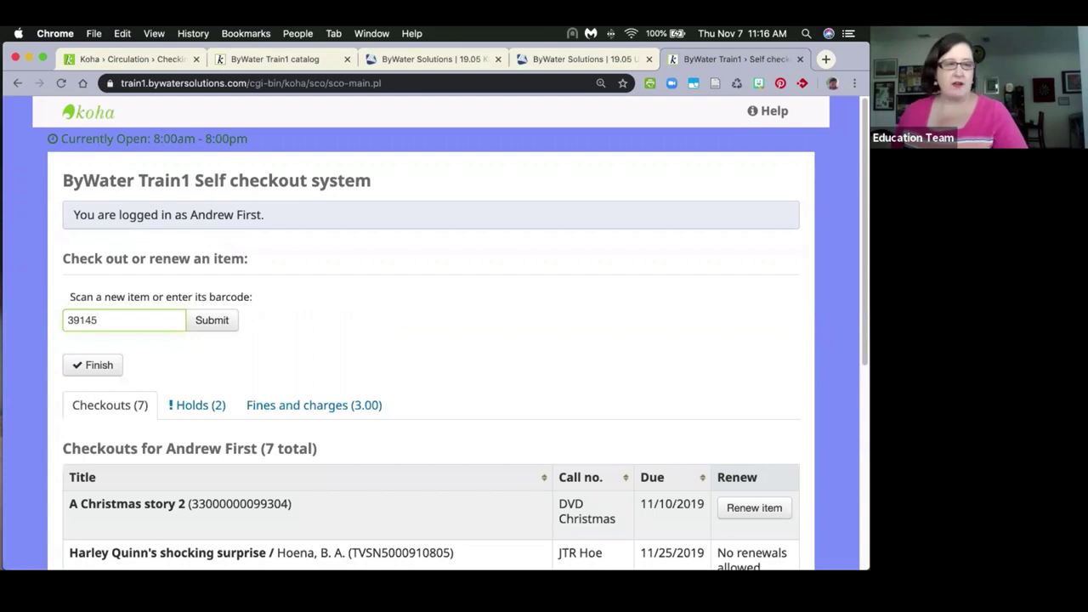
key("Return")
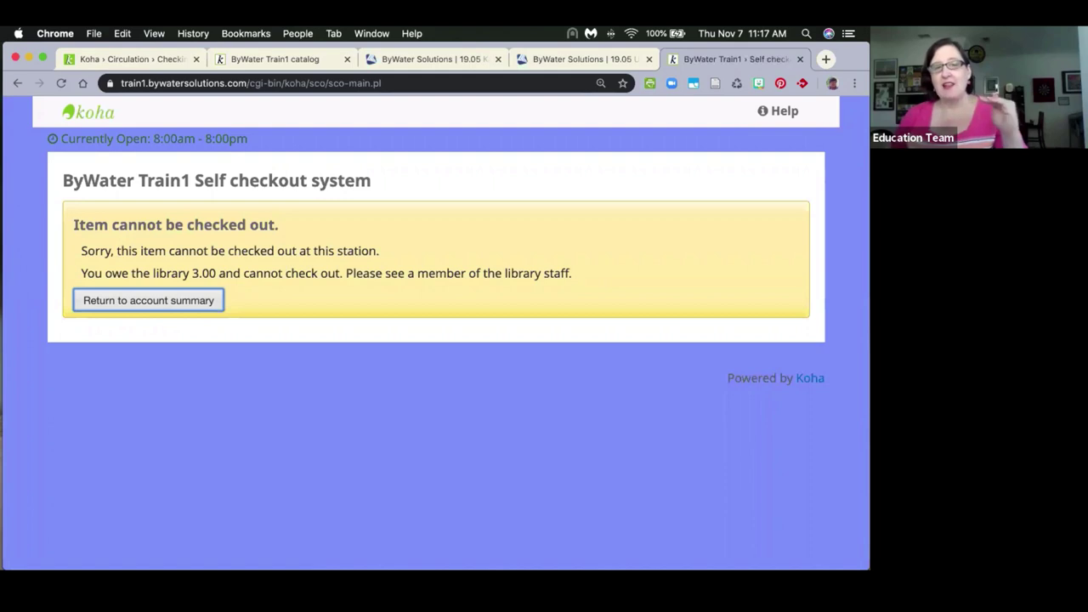
left_click_drag(80, 252, 440, 252)
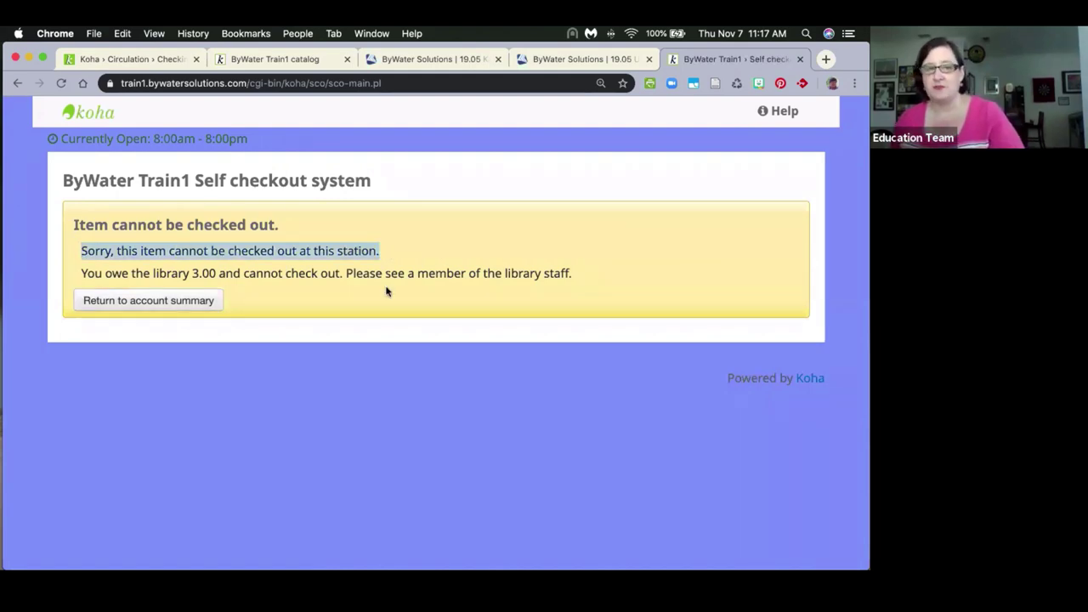
left_click(138, 304)
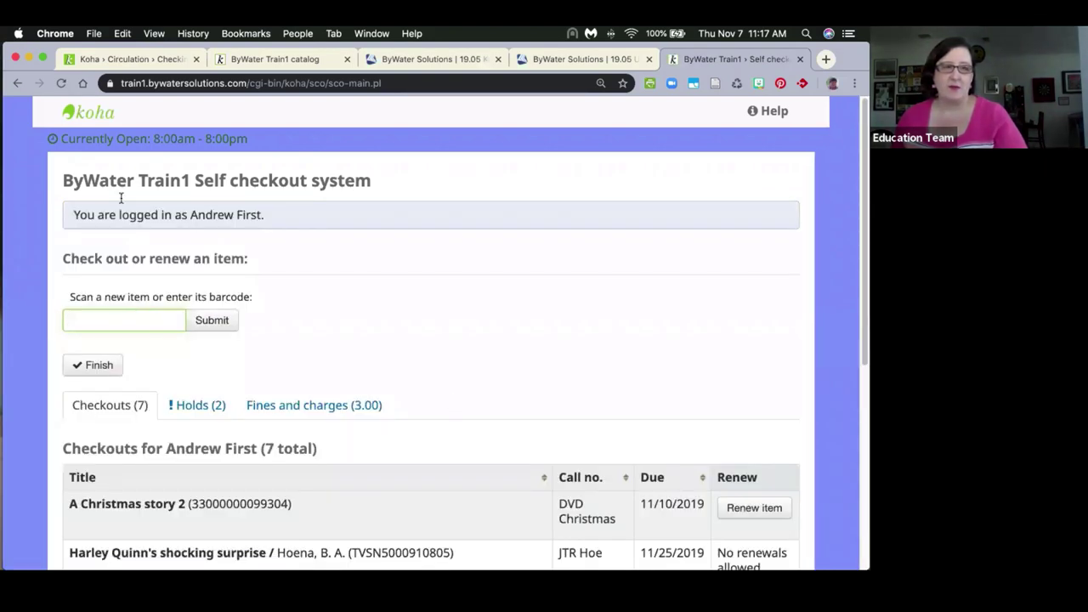
- Reload the self checkout page twice, confirming resubmission, so fines and charges show 0.00
left_click(61, 84)
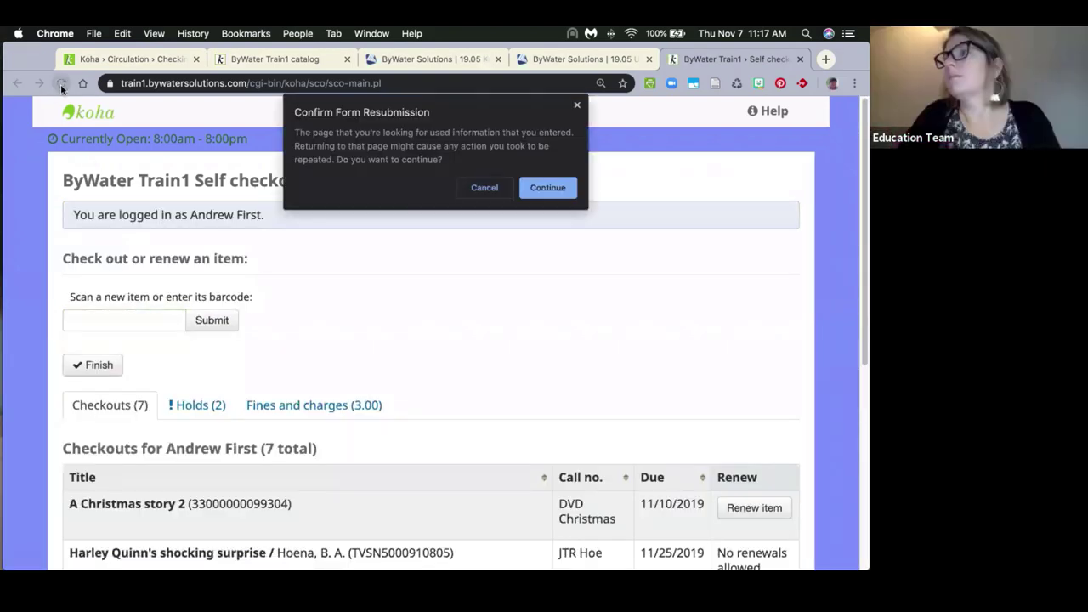
left_click(551, 190)
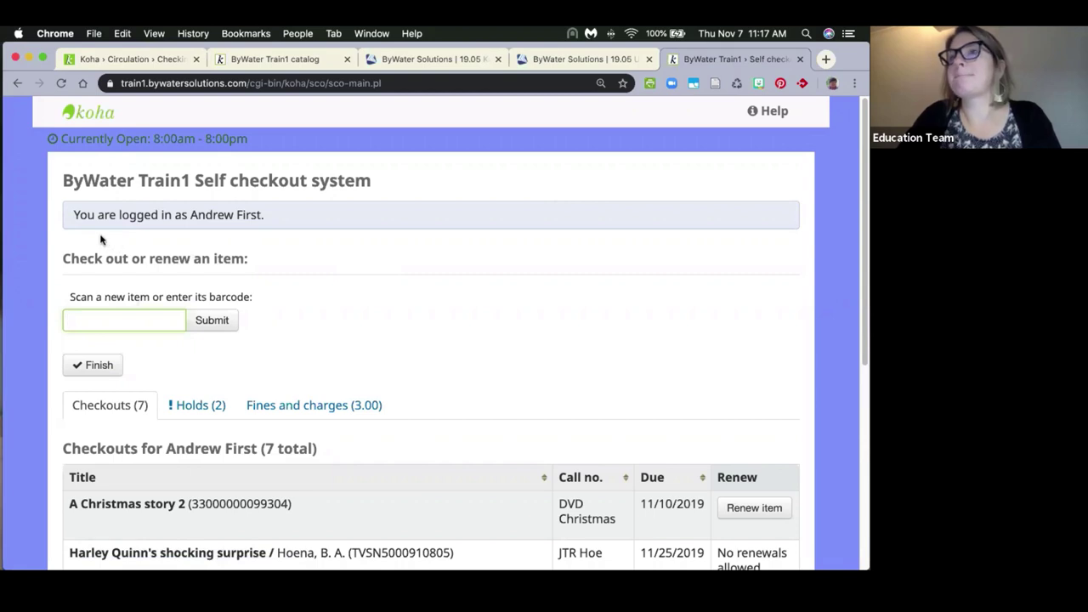
left_click(61, 83)
left_click(545, 188)
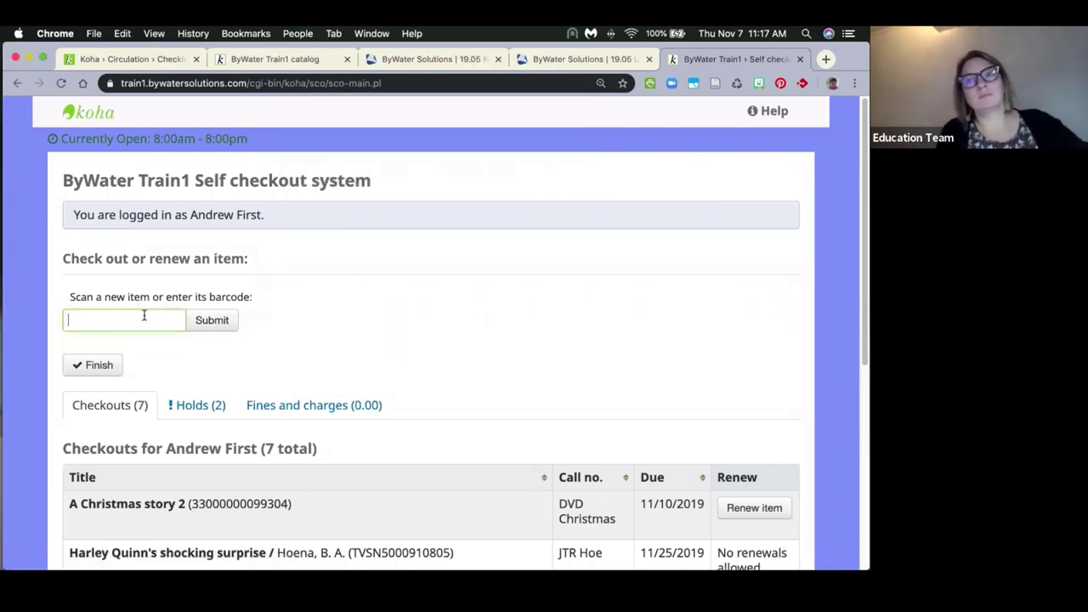
type("391")
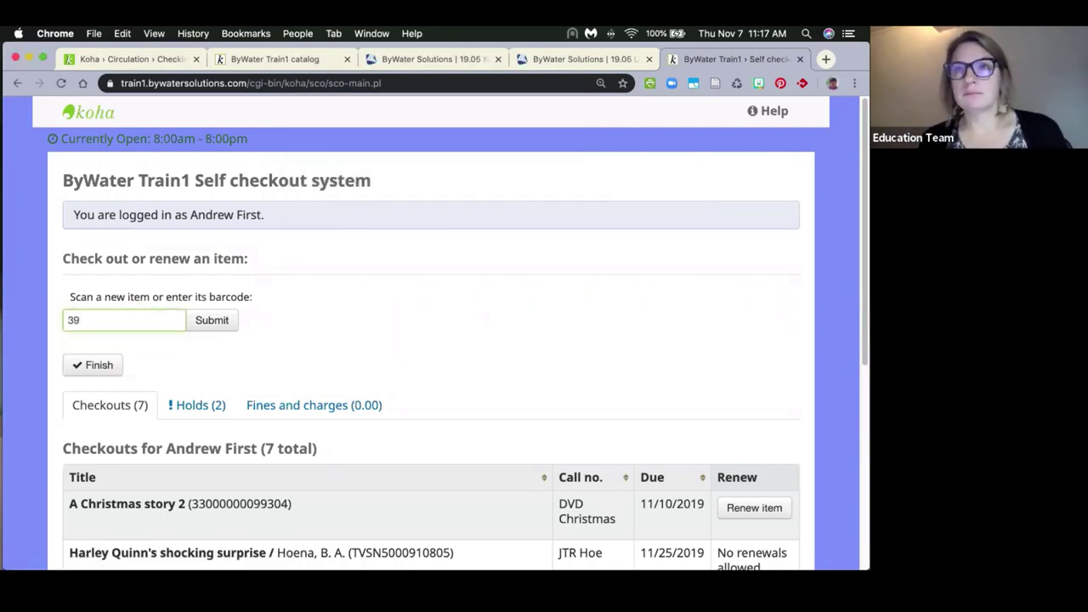
type("43")
key("Return")
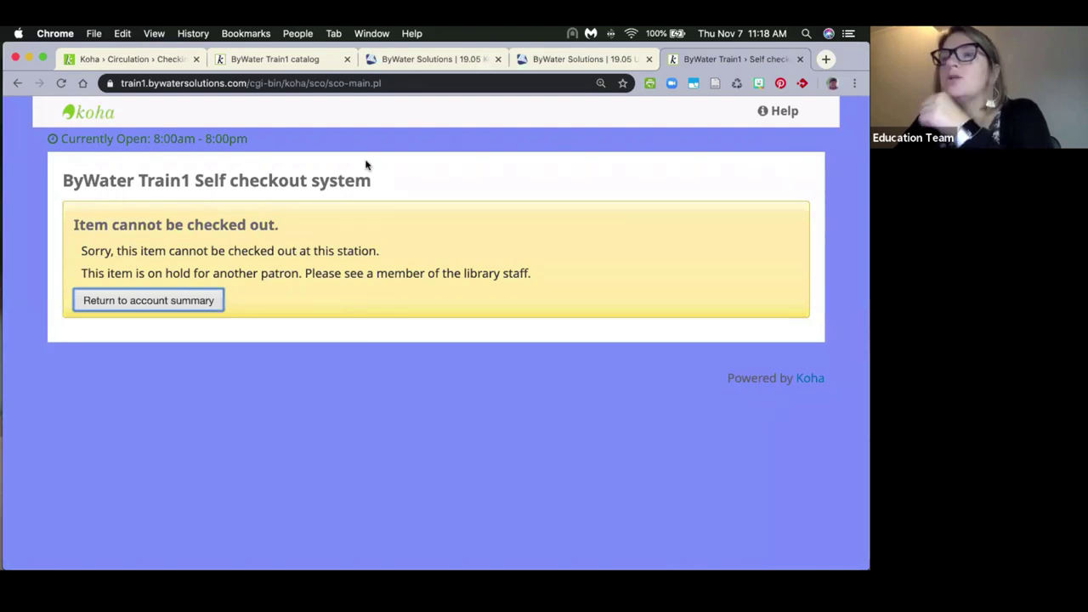
left_click(154, 309)
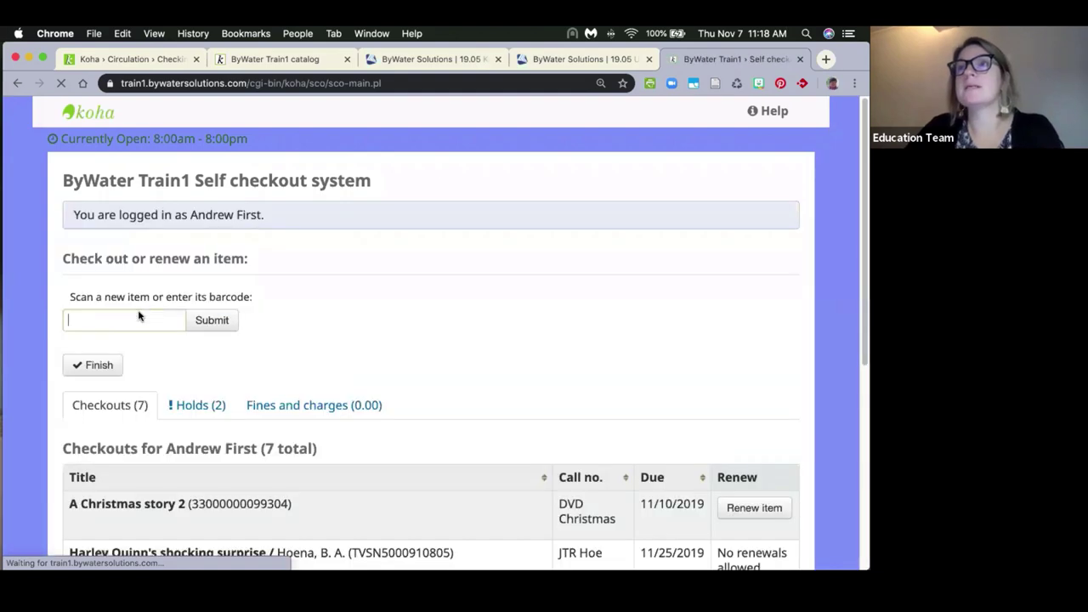
- Check out barcode 39145, Basic flower painting techniques in watercolor, at self checkout
type("39")
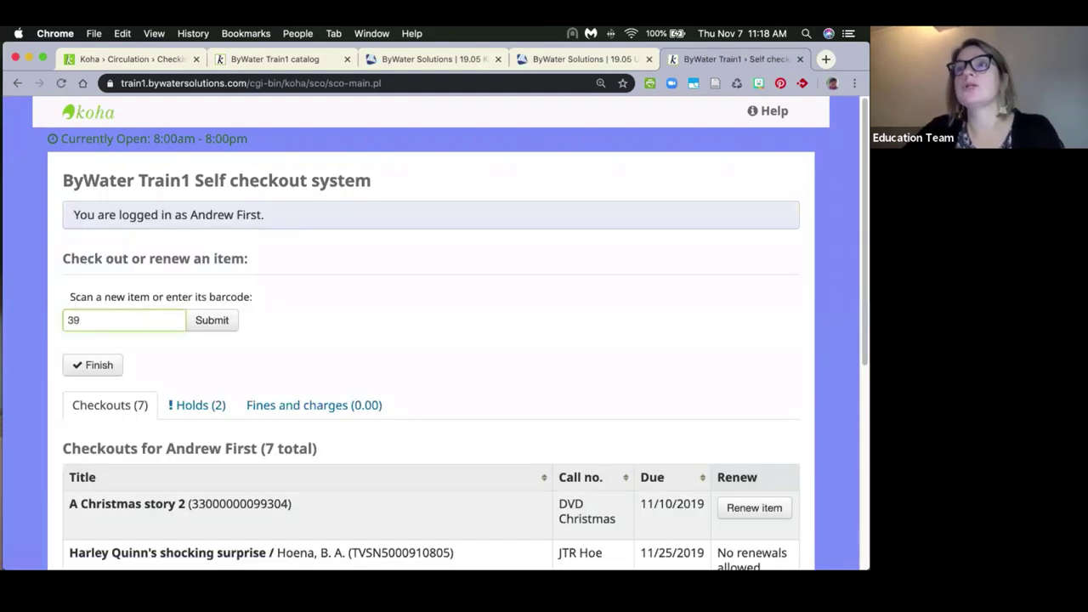
type("145")
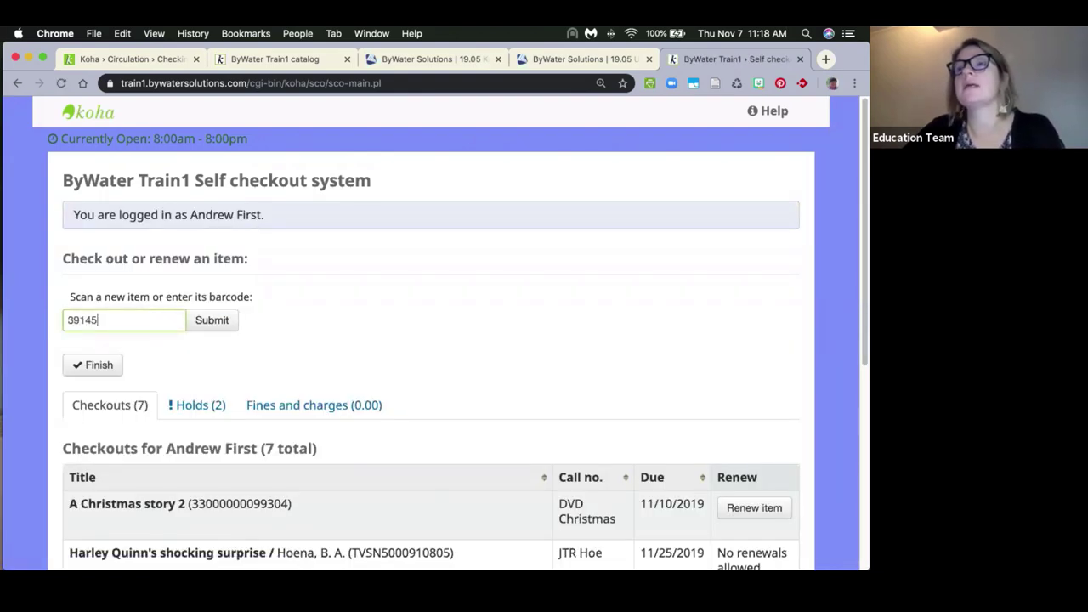
key("Return")
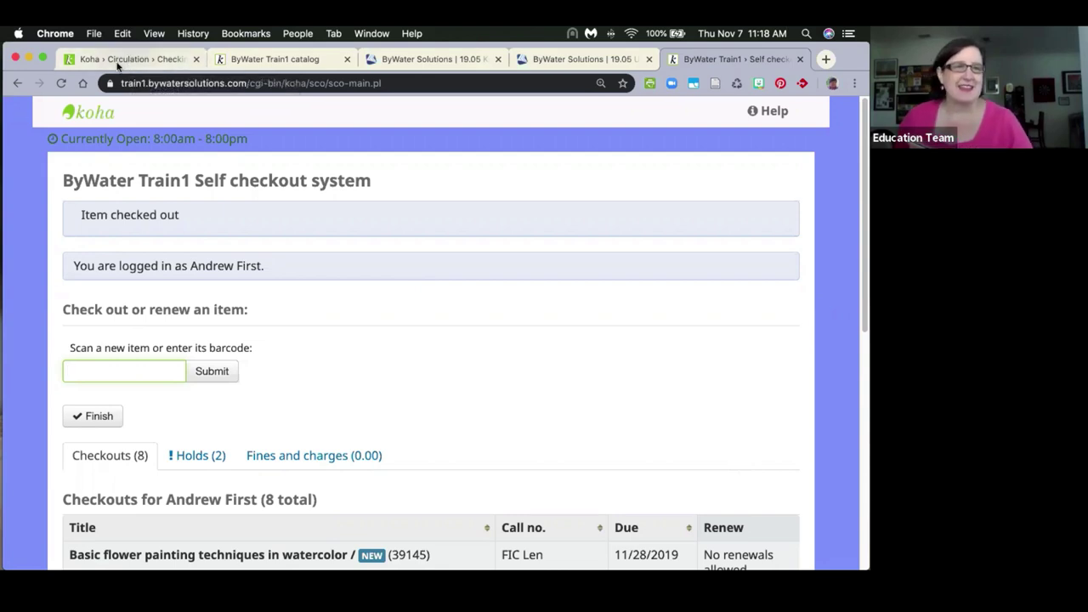
- On the staff Circulation side, go to Renew and enter item barcode 3916
left_click(117, 56)
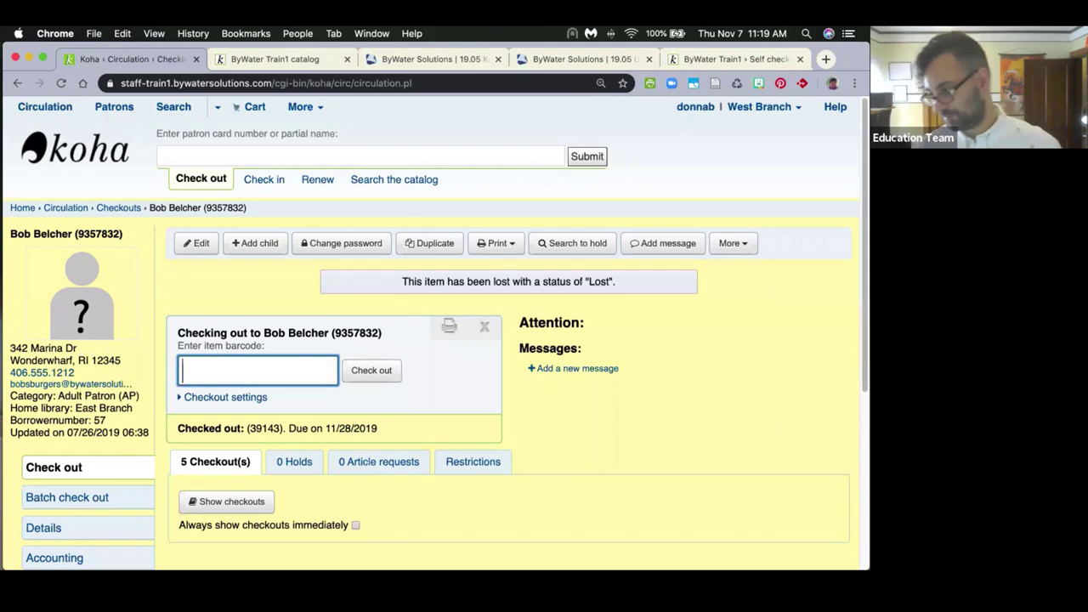
left_click(313, 180)
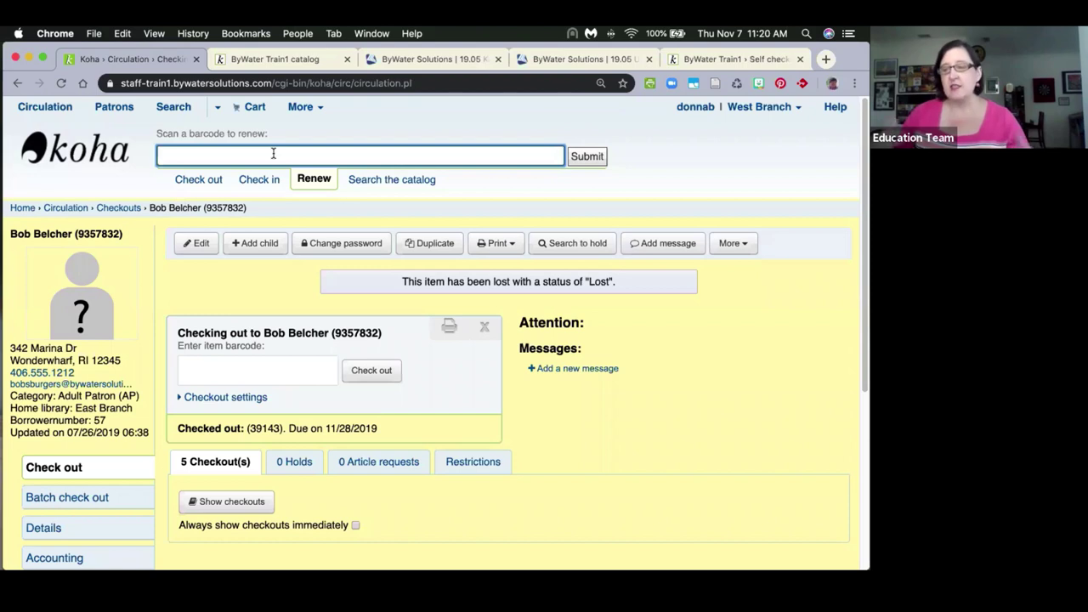
type("3916")
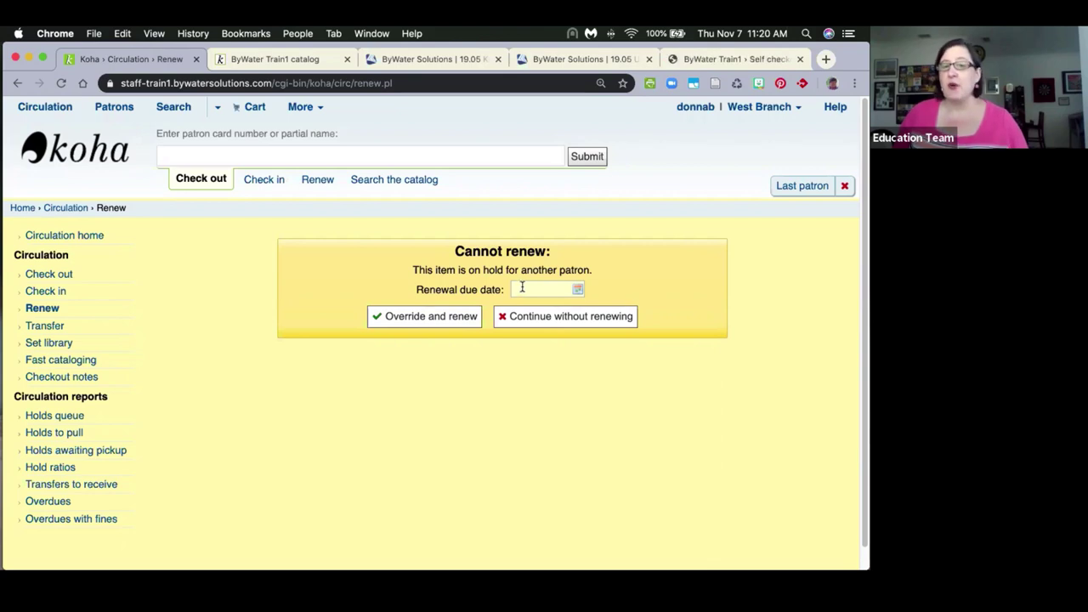
- Set the renewal due date to 11/12/2019 and override the hold to renew Blue wolf in green fire
left_click(523, 288)
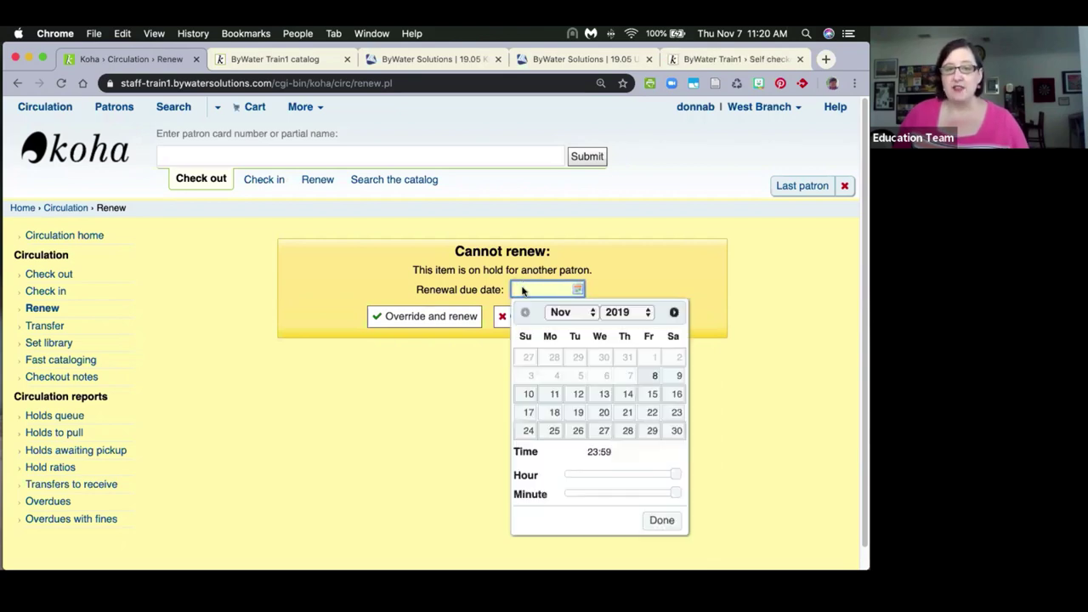
left_click(578, 396)
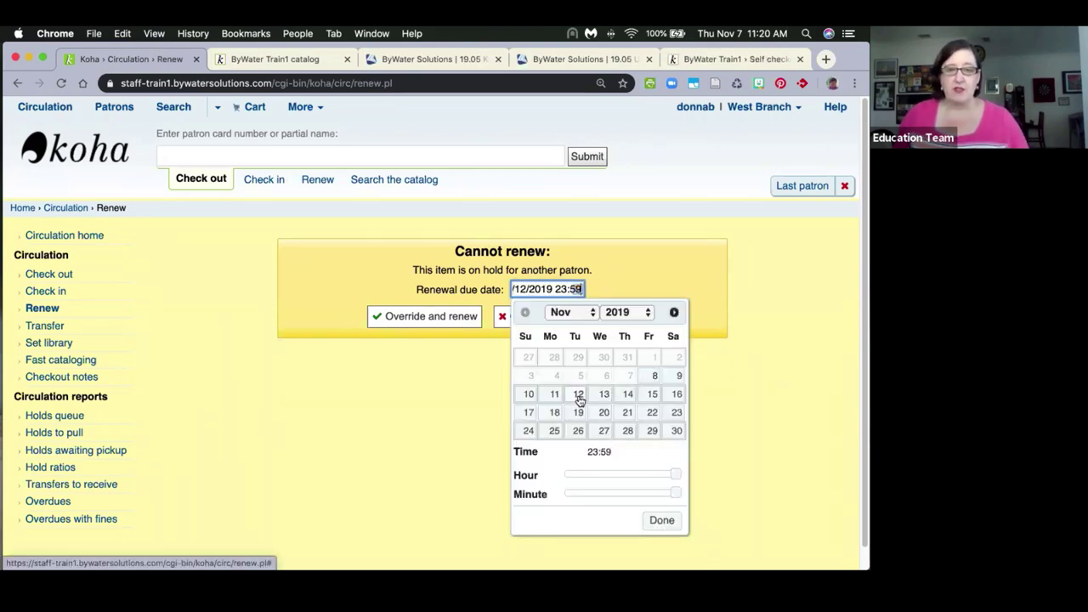
left_click(653, 522)
left_click(426, 327)
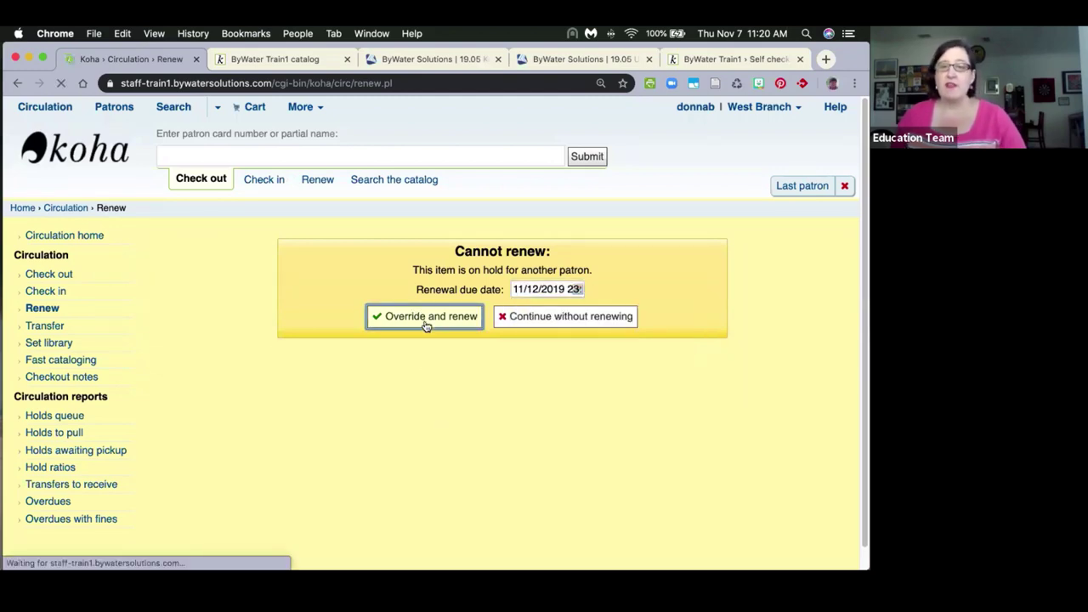
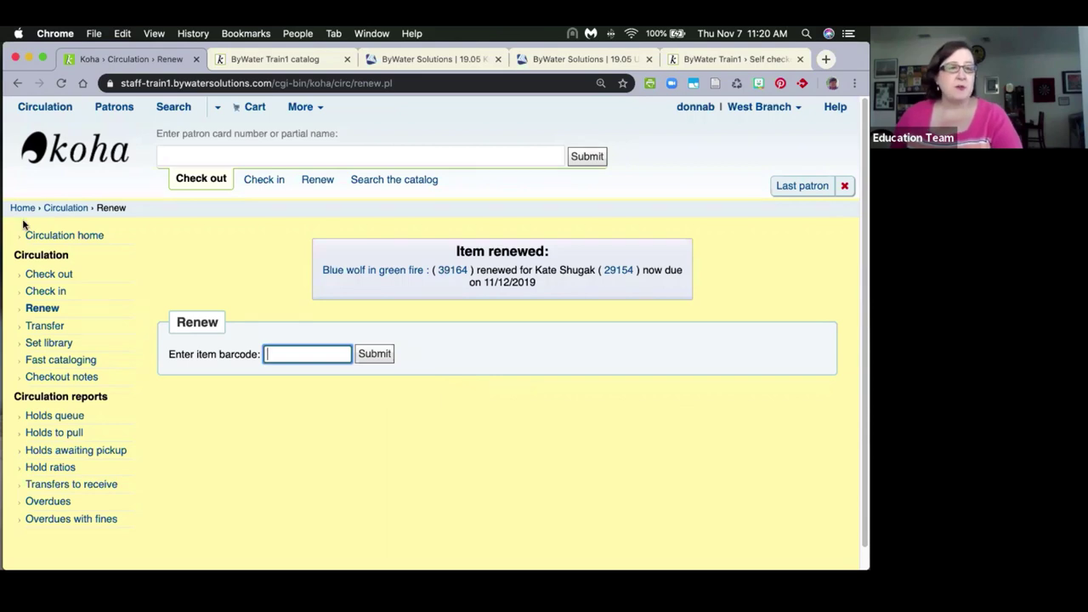
- Look up the first patron by name from the Check out box to open their checkout record
left_click(193, 151)
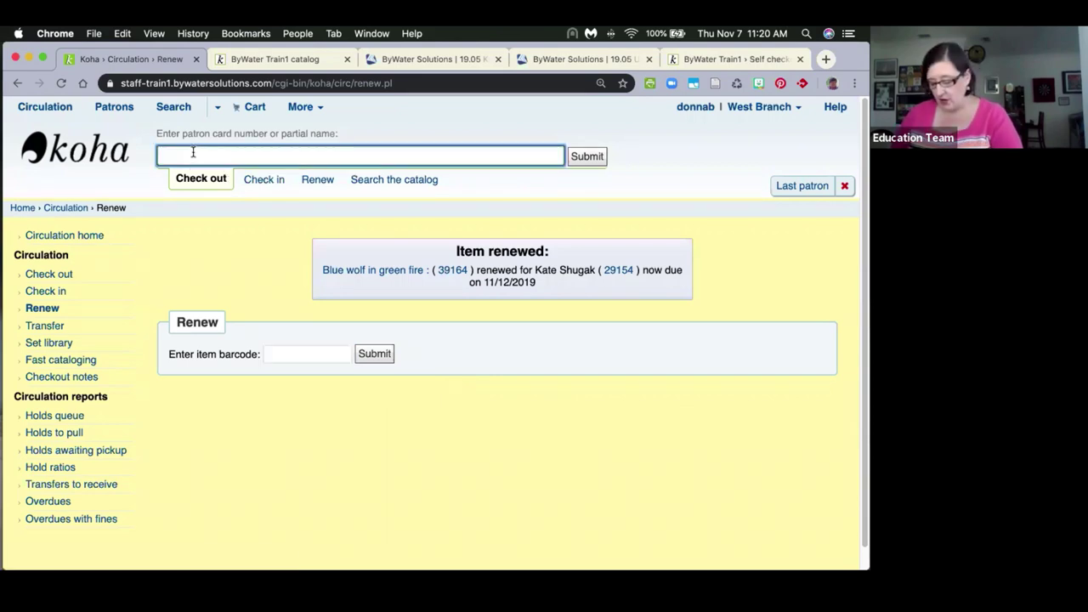
type("bob")
key("Return")
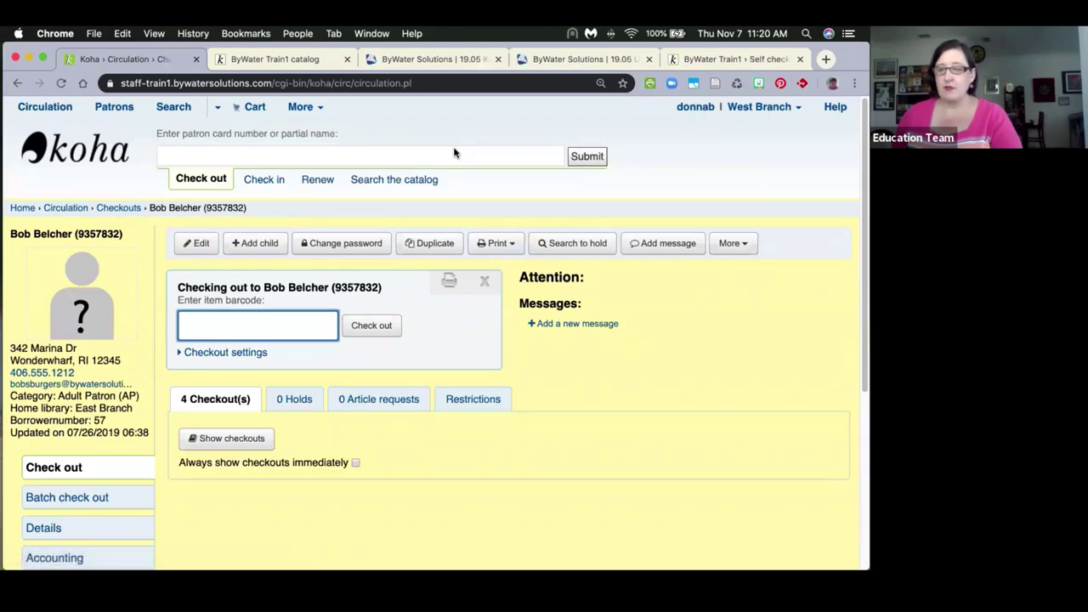
- Show the patron's four current checkouts, totalling 52.89, then start another patron lookup
scroll(293, 451, "down", 3)
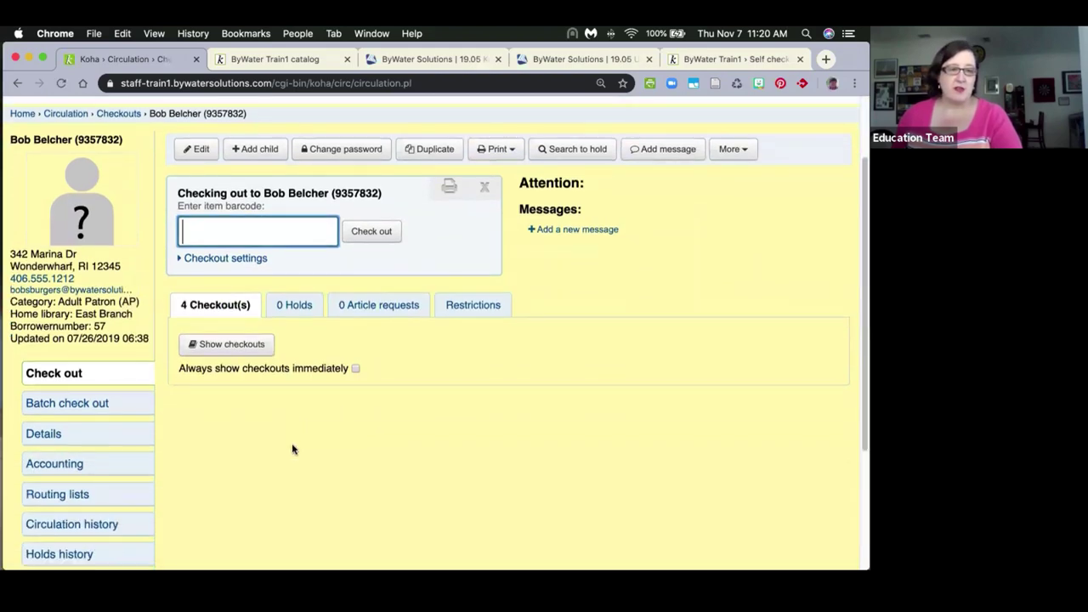
left_click(219, 348)
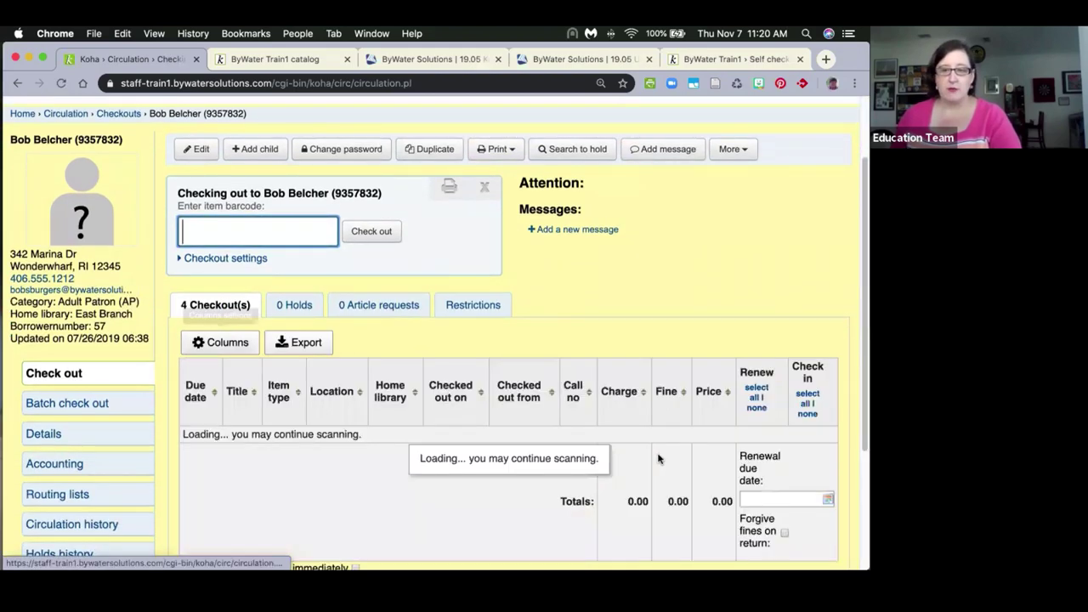
scroll(459, 553, "down", 1)
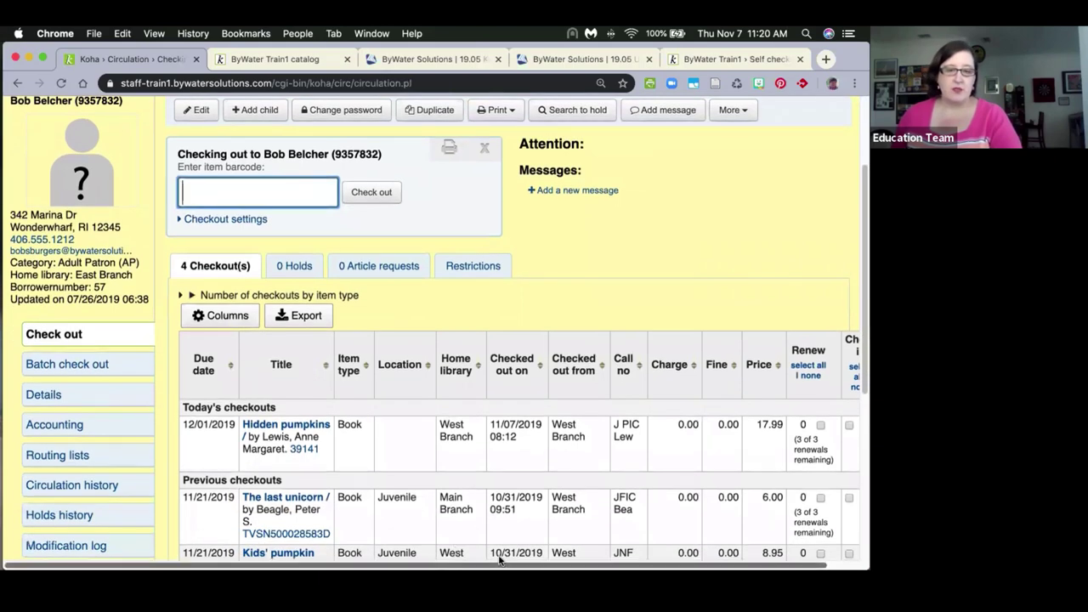
scroll(548, 562, "right", 1)
scroll(680, 477, "down", 3)
scroll(678, 474, "down", 3)
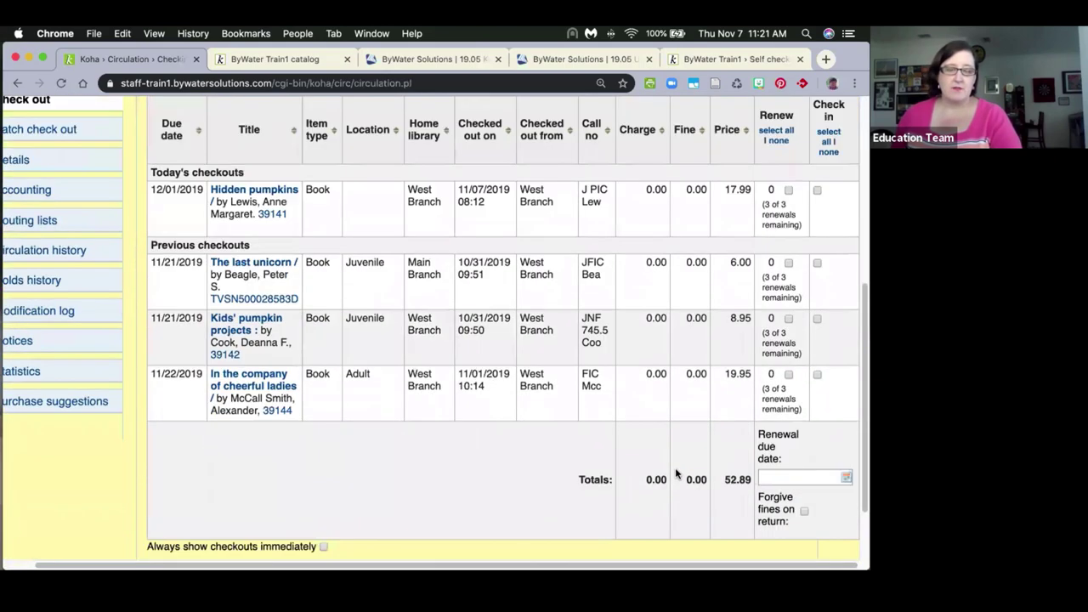
scroll(676, 474, "down", 1)
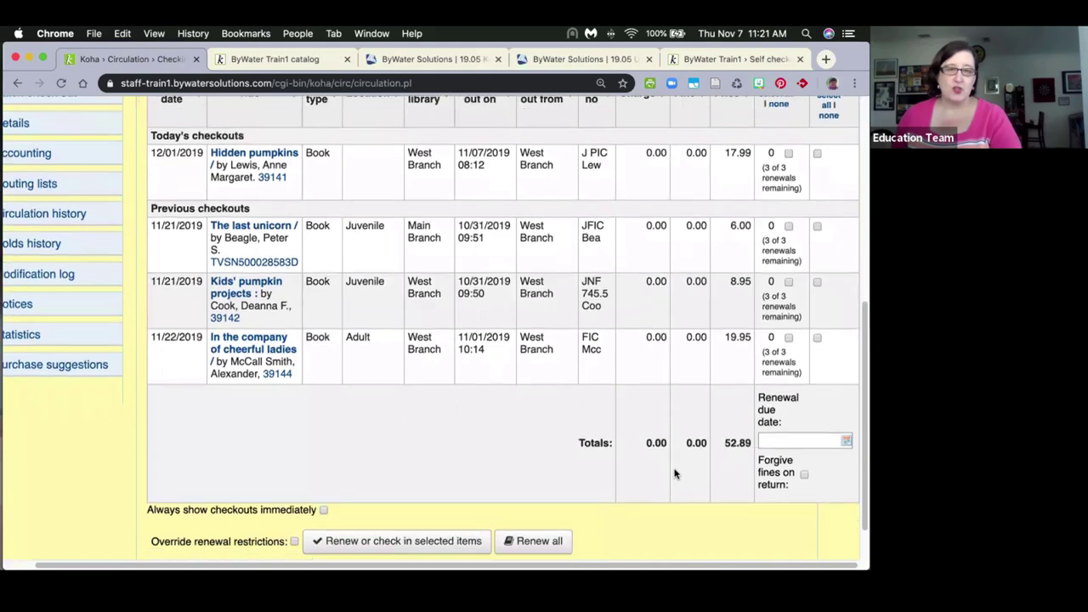
scroll(675, 474, "down", 1)
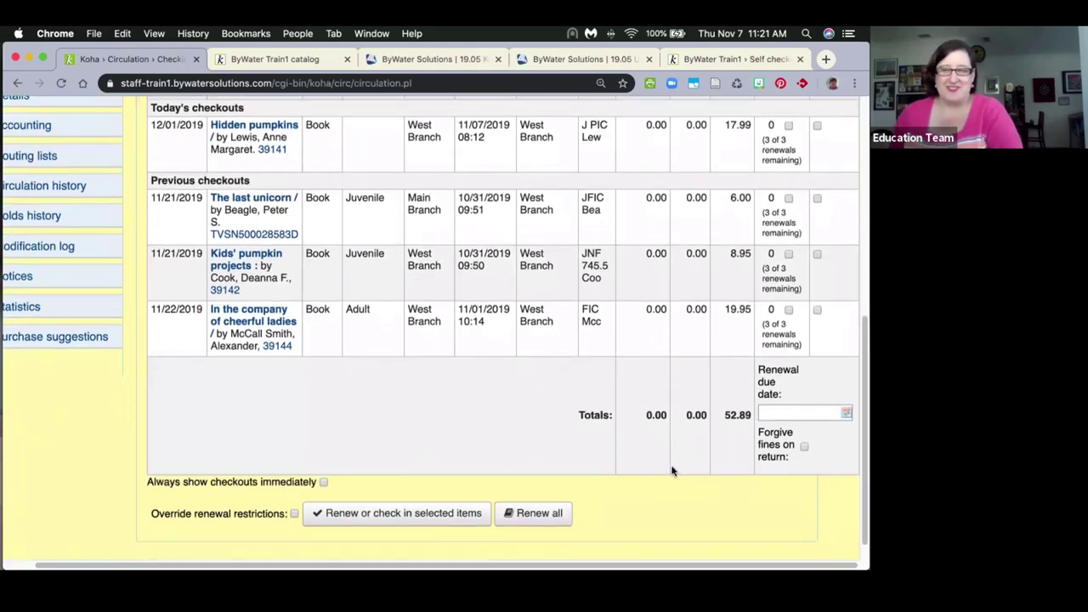
scroll(672, 471, "up", 1)
scroll(647, 459, "up", 10)
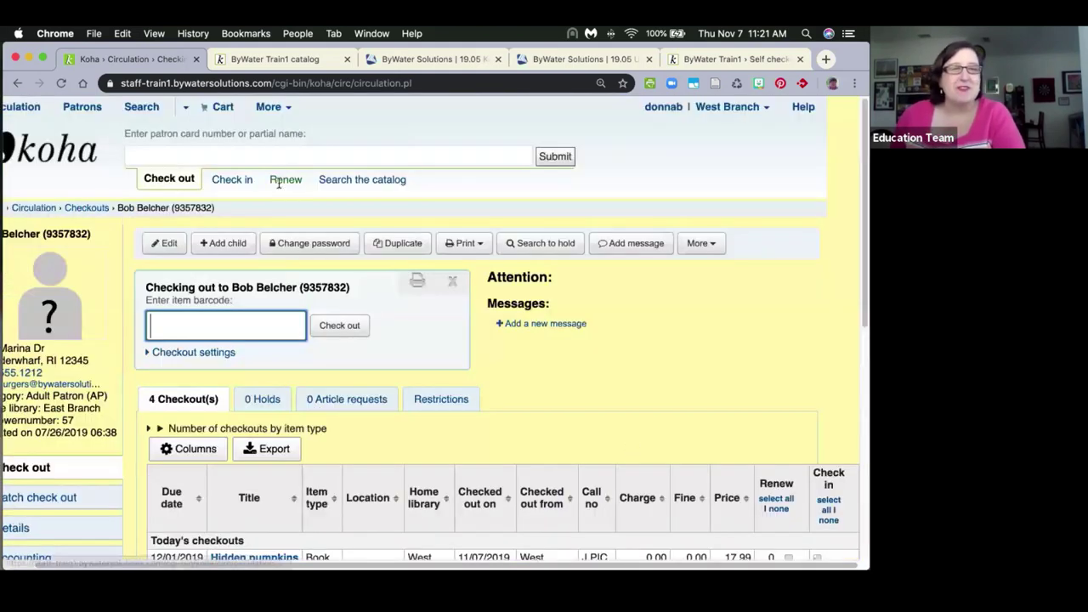
left_click(289, 156)
- Look up the second patron by last name and show their current checkouts
type("shugak")
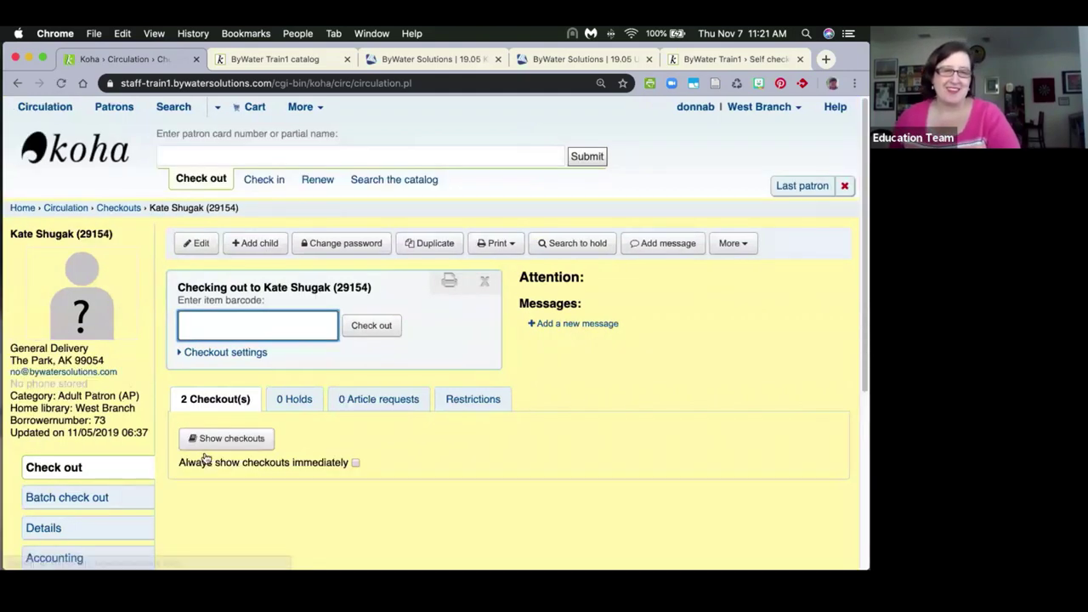
left_click(204, 438)
scroll(540, 459, "down", 5)
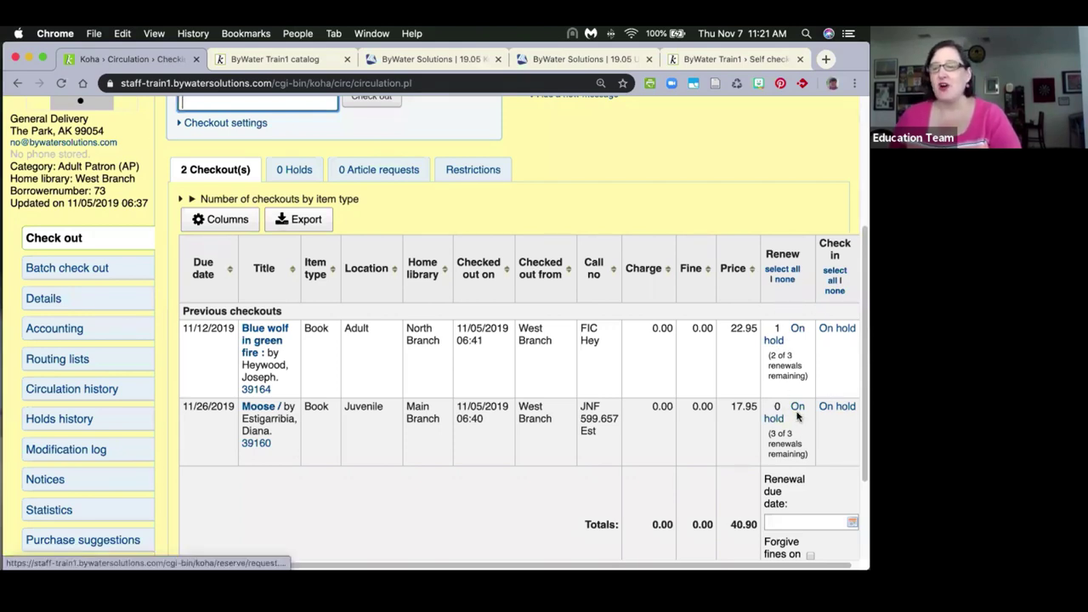
scroll(599, 411, "down", 3)
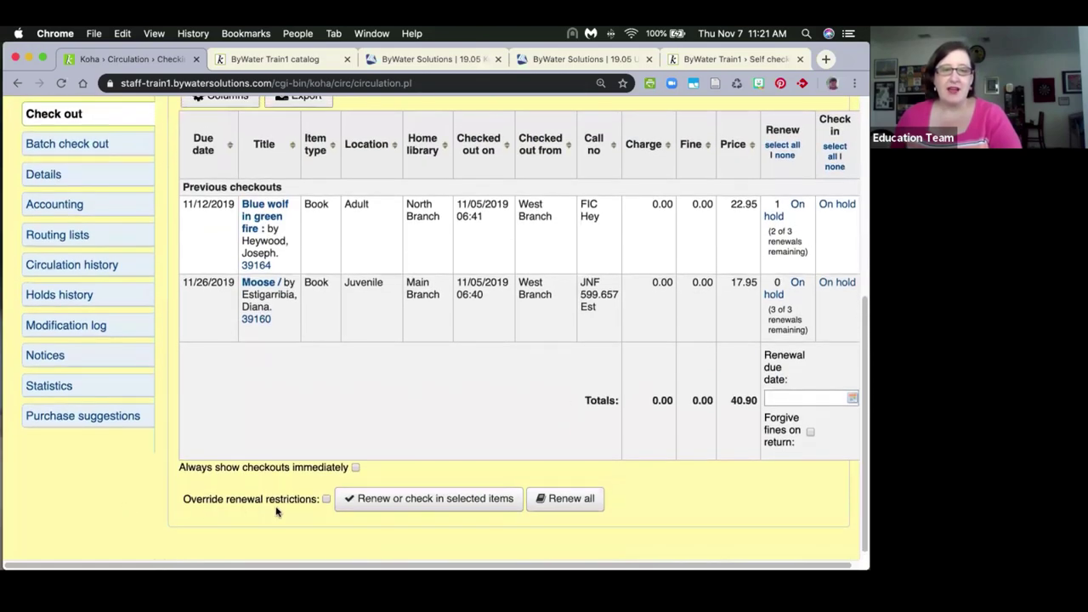
- Override renewal restrictions, tick Moose for renewal, and set the on-hold due date to 11/11/2019 23:59
left_click(326, 499)
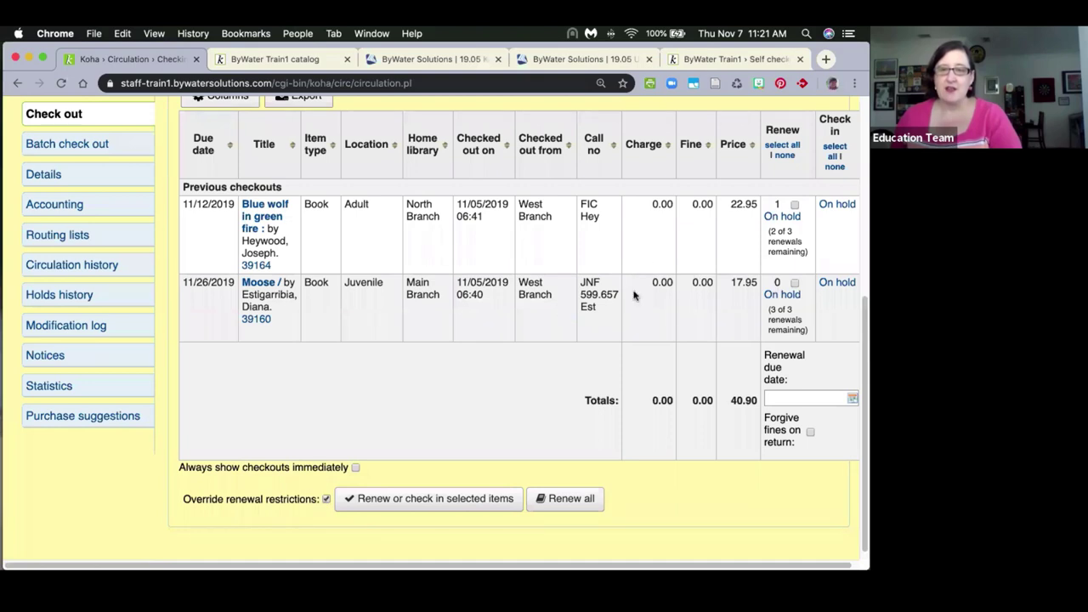
left_click(795, 284)
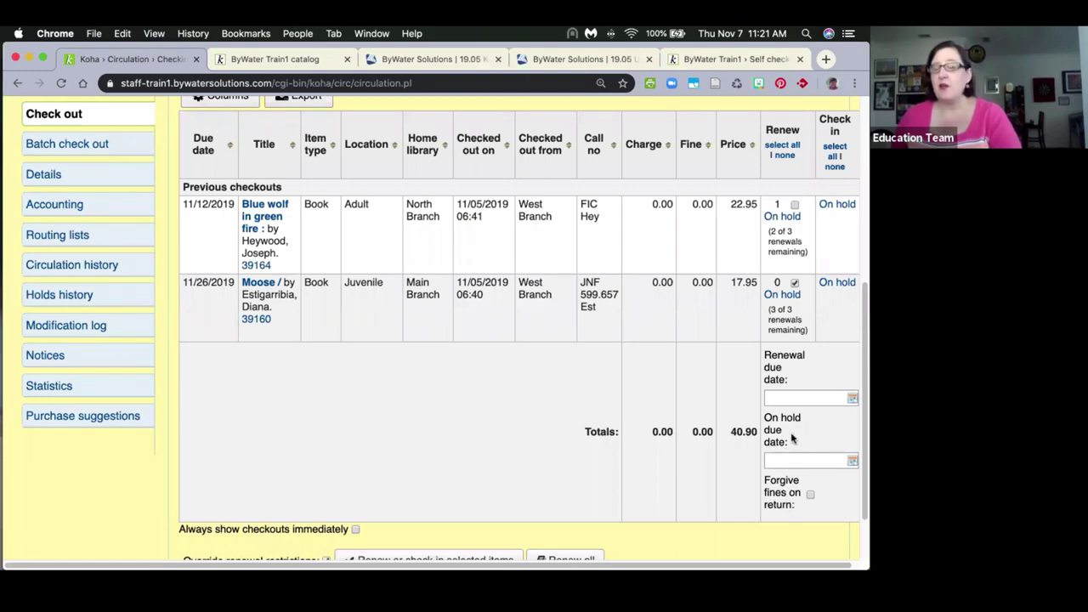
left_click(783, 461)
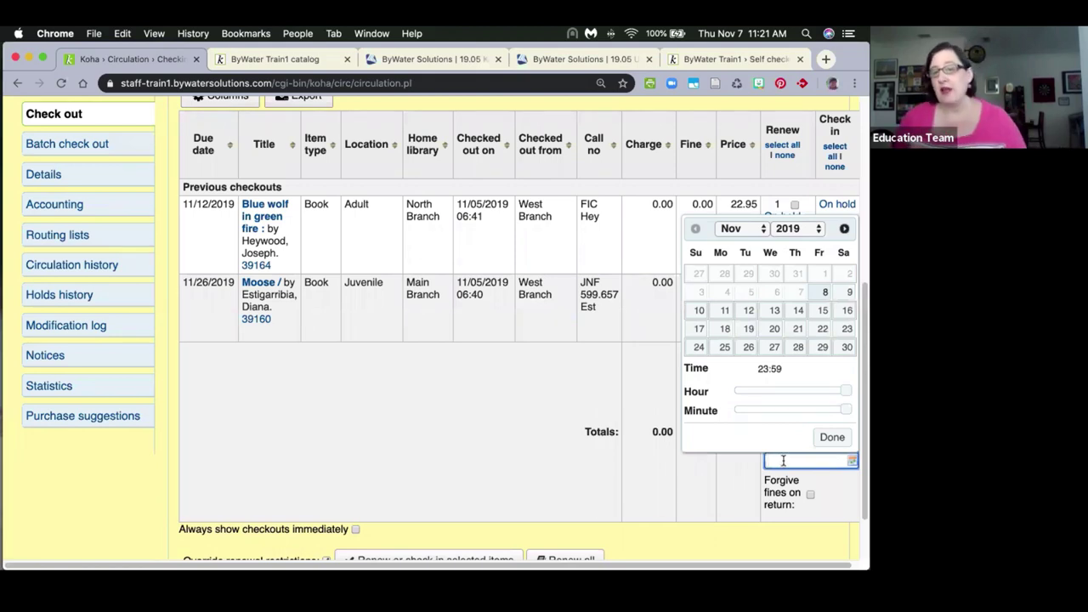
left_click(723, 314)
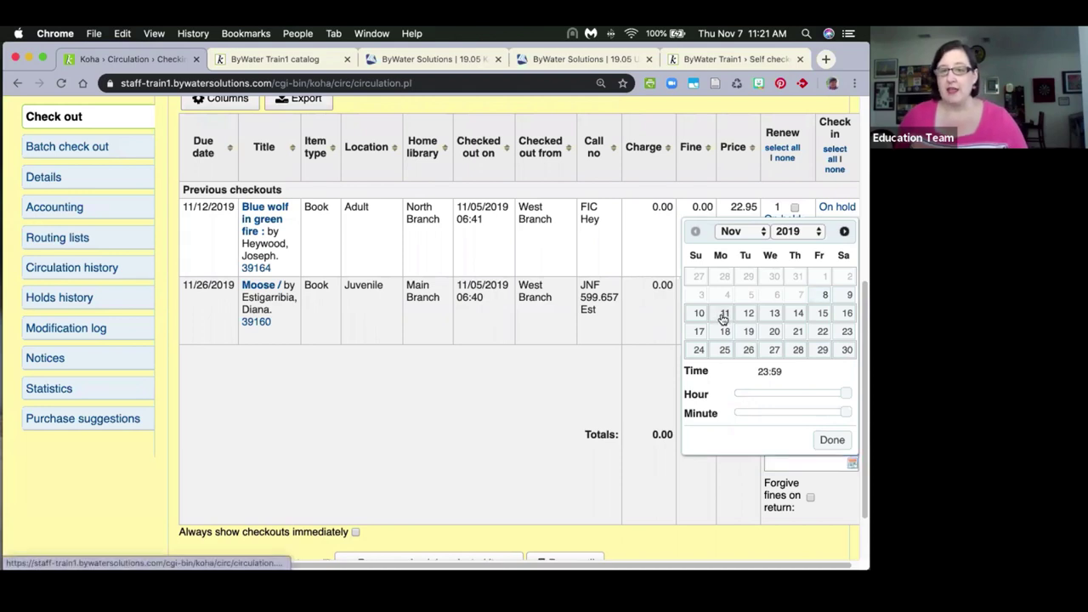
left_click(831, 441)
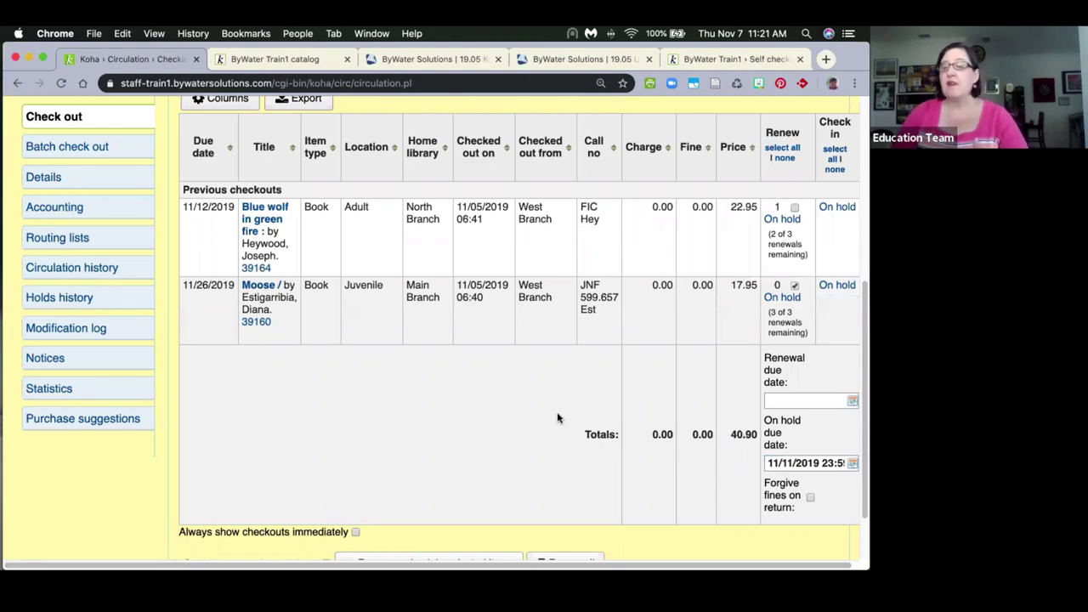
scroll(462, 454, "down", 2)
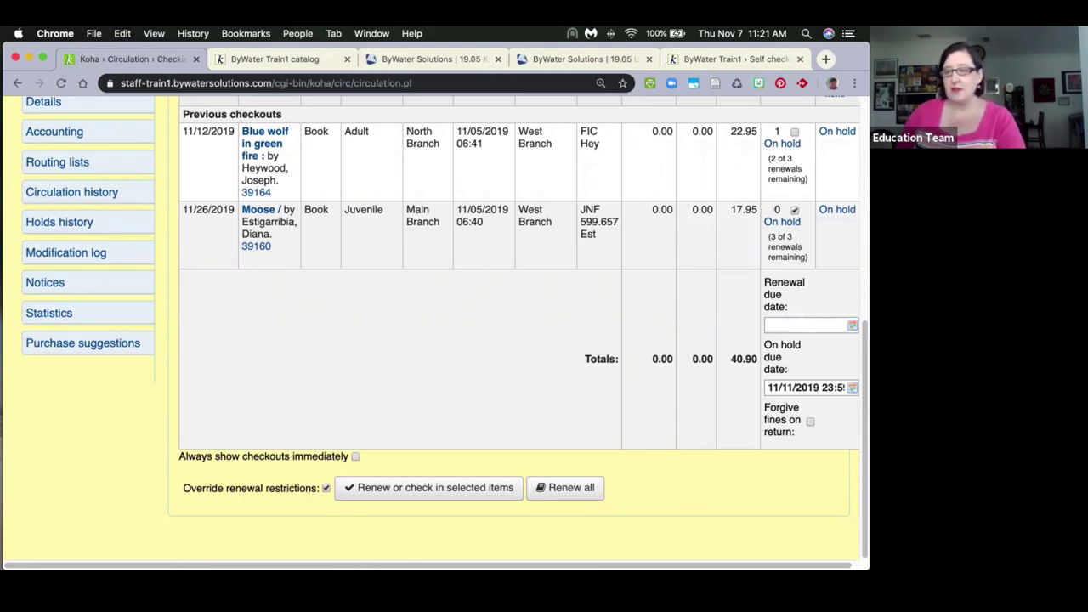
scroll(372, 389, "up", 10)
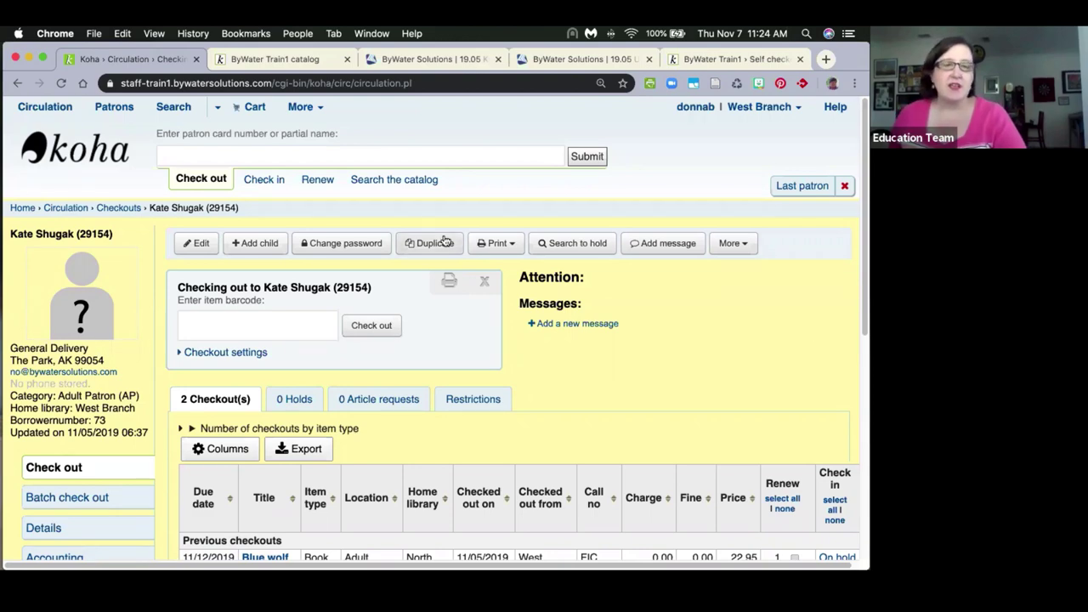
- Return to the staff client home page via the Koha logo
left_click(76, 160)
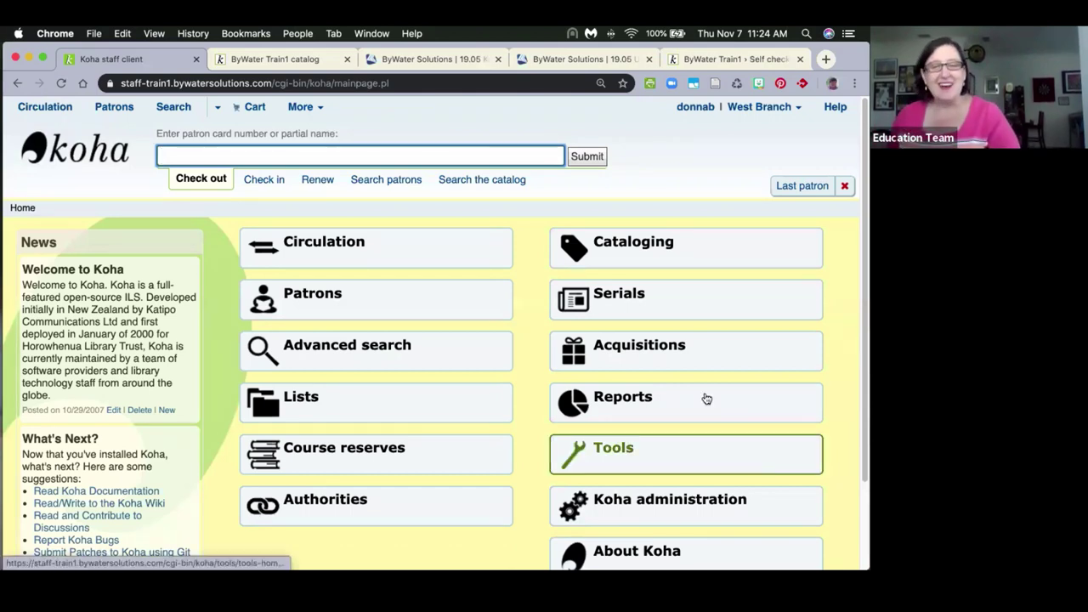
- Run a catalog keyword search for 'iron marshal', returning 15 results
left_click(452, 179)
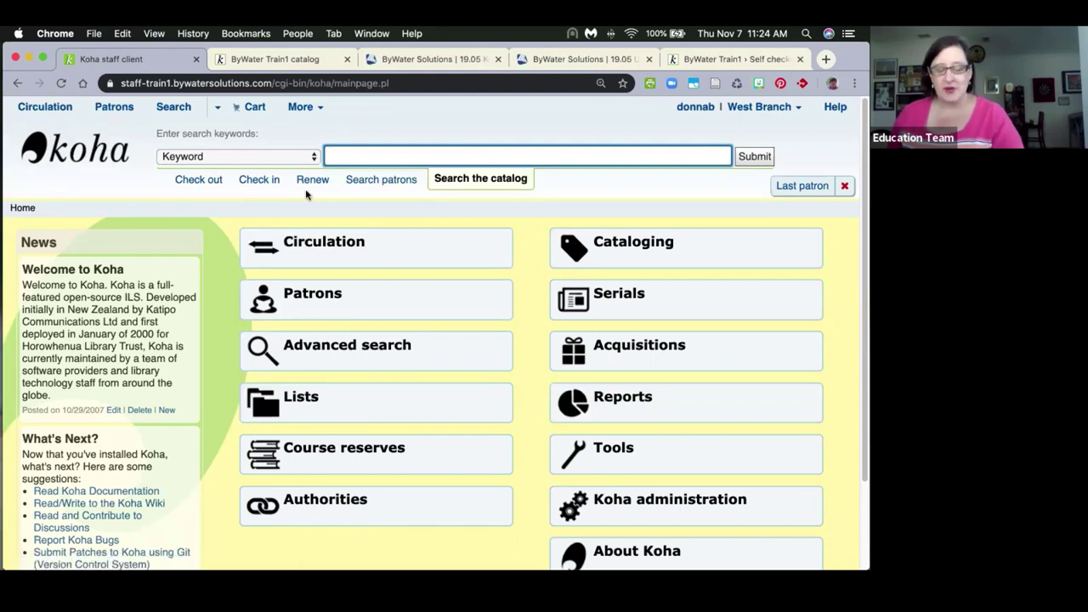
type("irn")
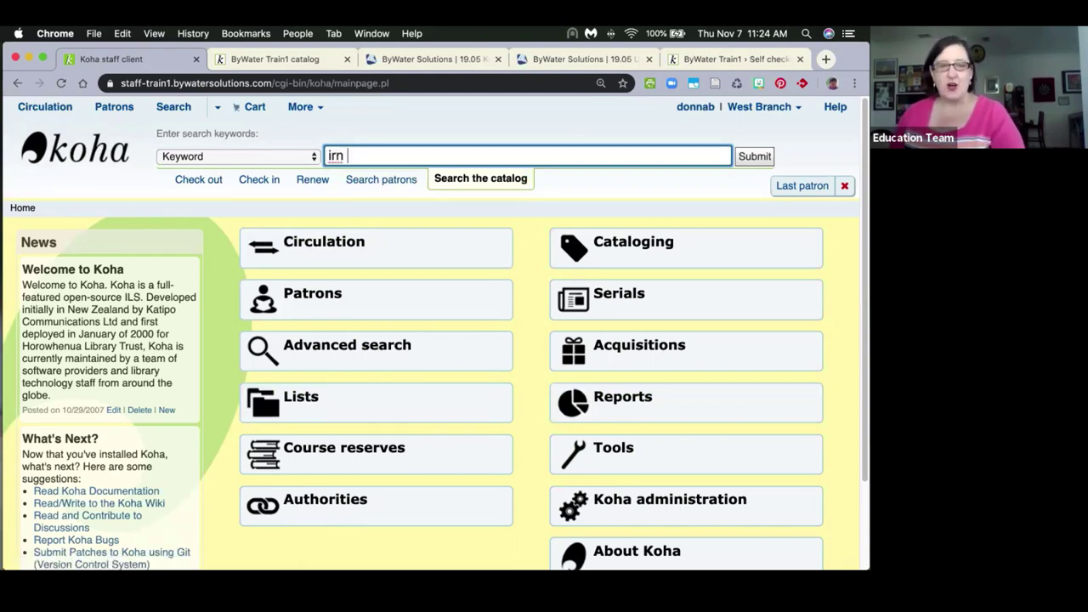
key("BackSpace")
type("on mars")
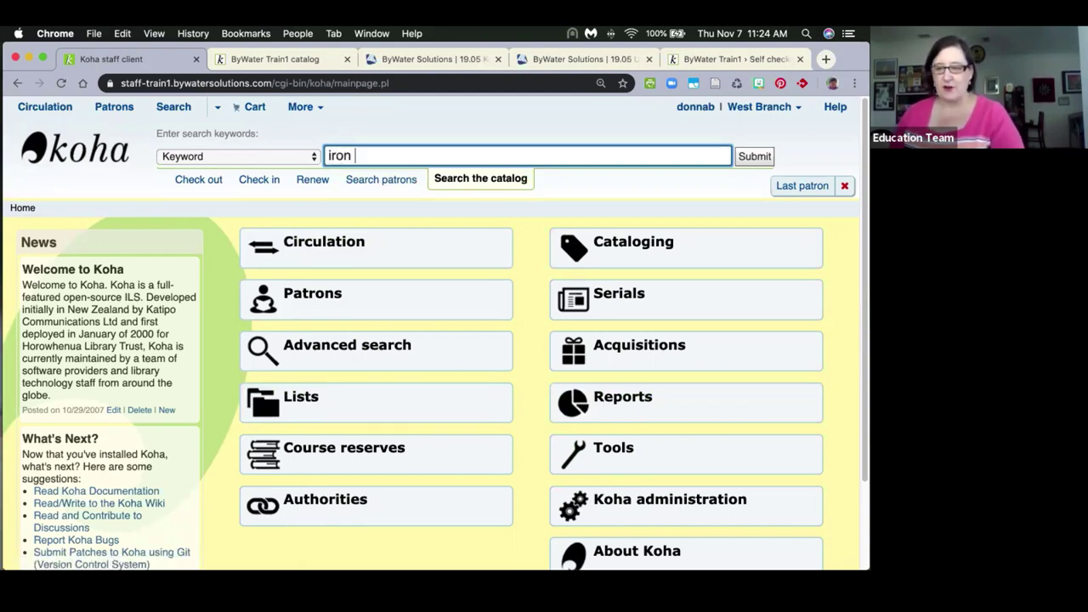
type("hal")
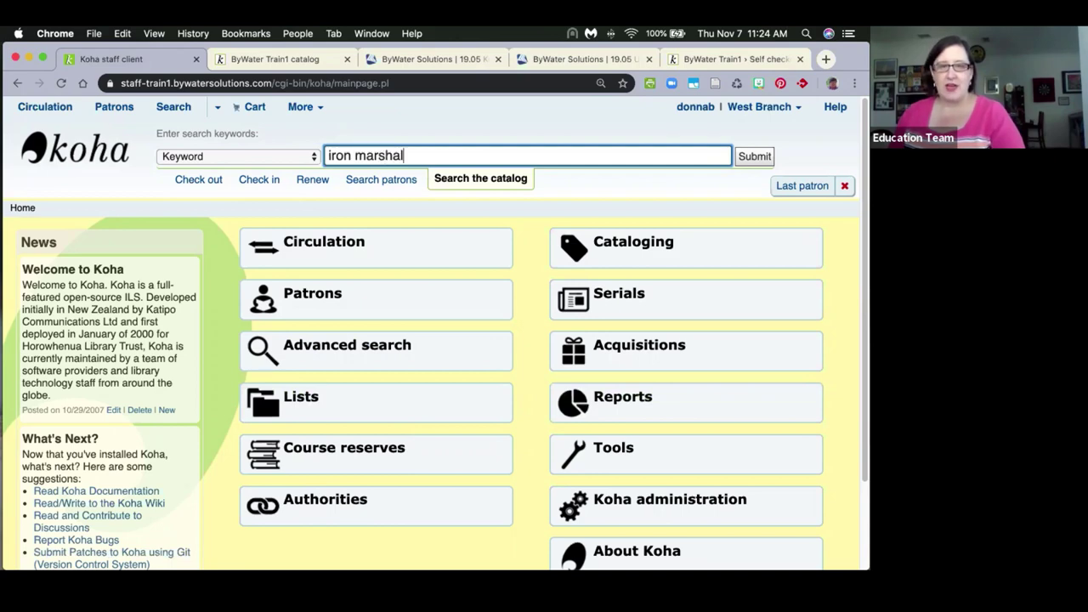
key("Return")
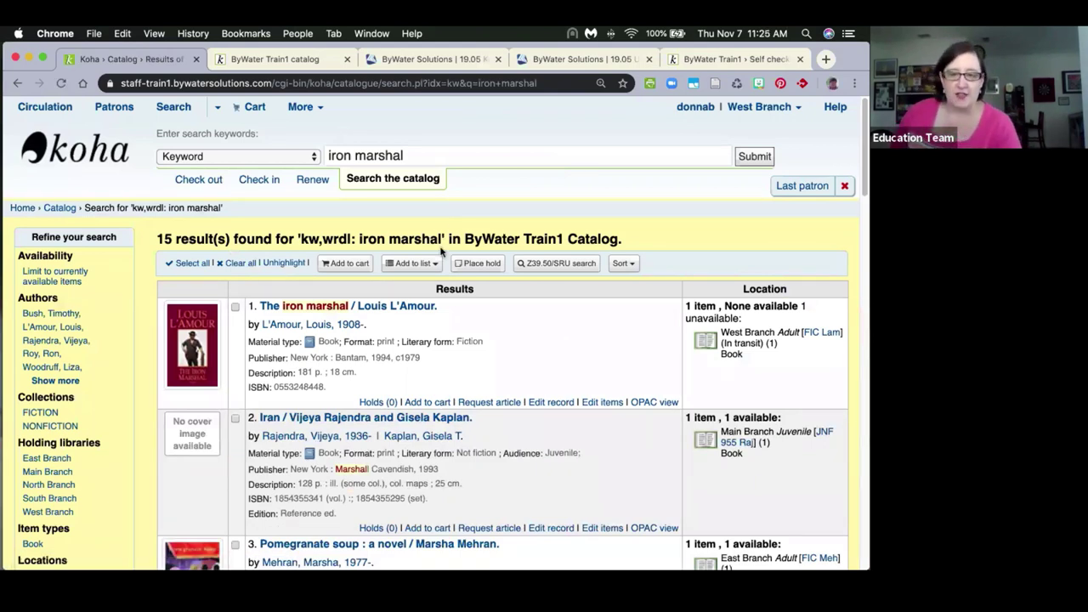
- Open The iron marshal record and look at its single item
left_click(328, 311)
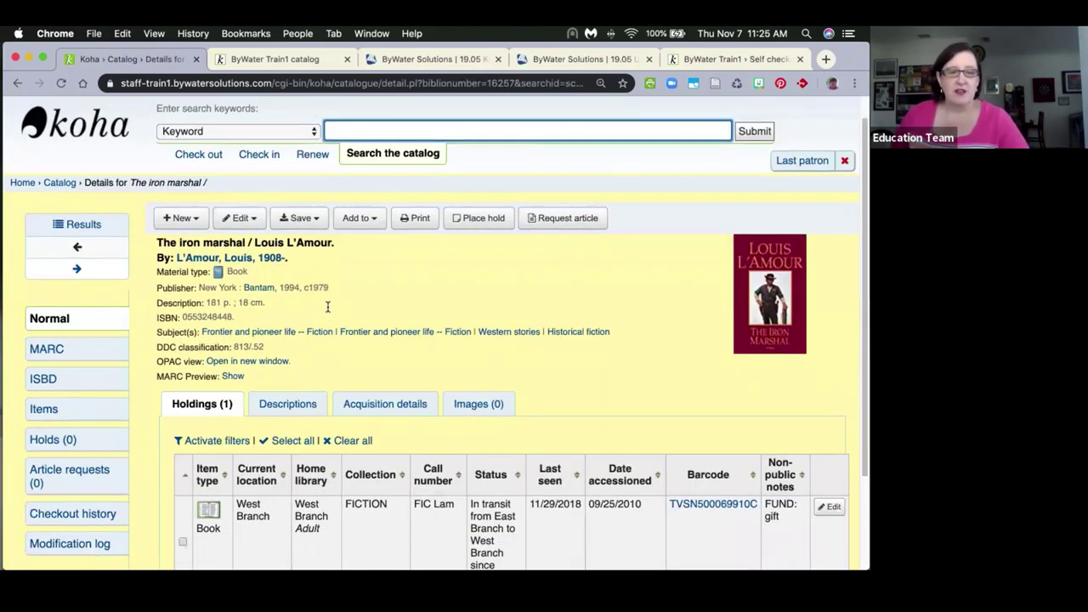
scroll(332, 310, "down", 1)
scroll(332, 310, "down", 1)
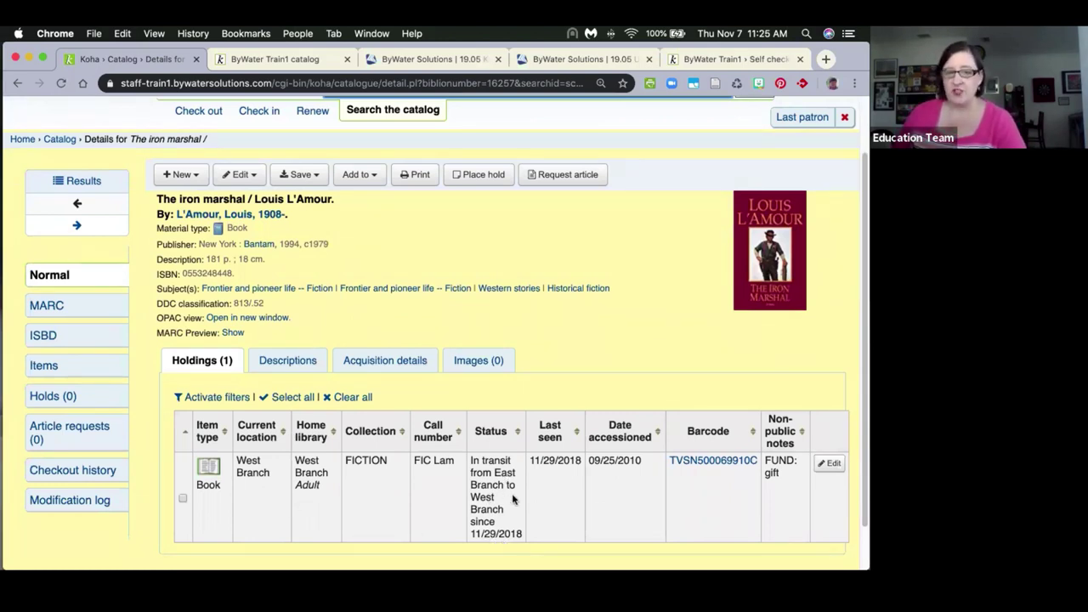
left_click(827, 465)
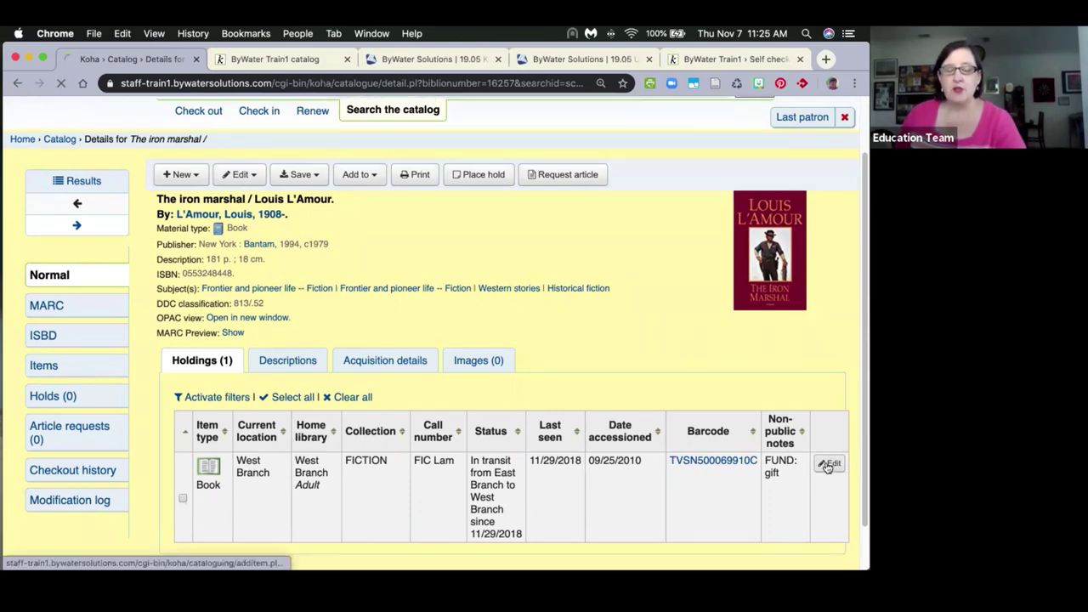
left_click(17, 83)
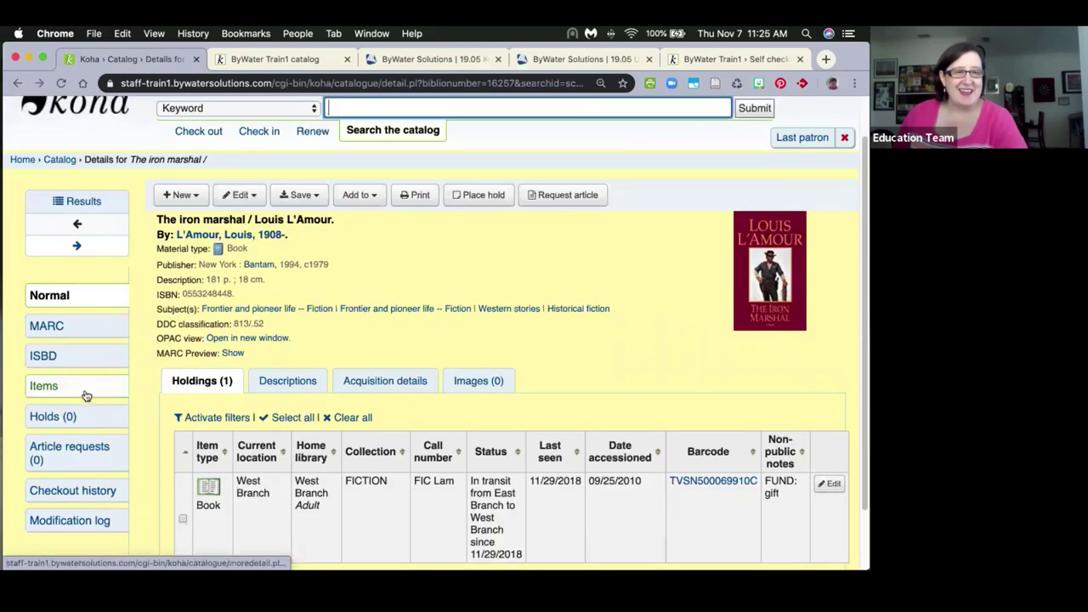
- Set the item's lost status to Lost, then view the record showing it Lost at East Branch
left_click(83, 387)
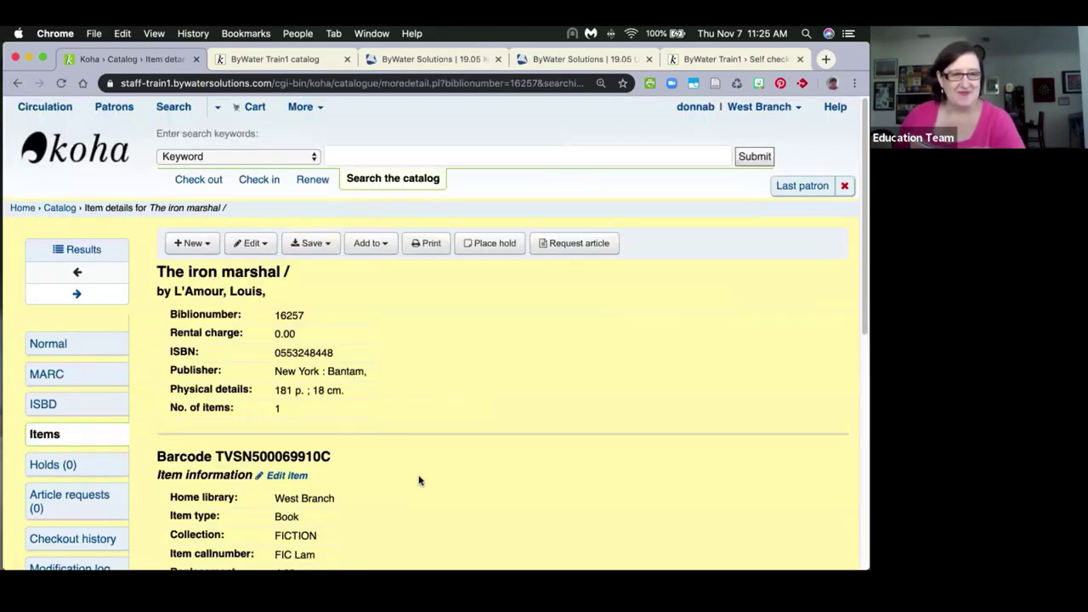
scroll(417, 478, "down", 5)
left_click(358, 484)
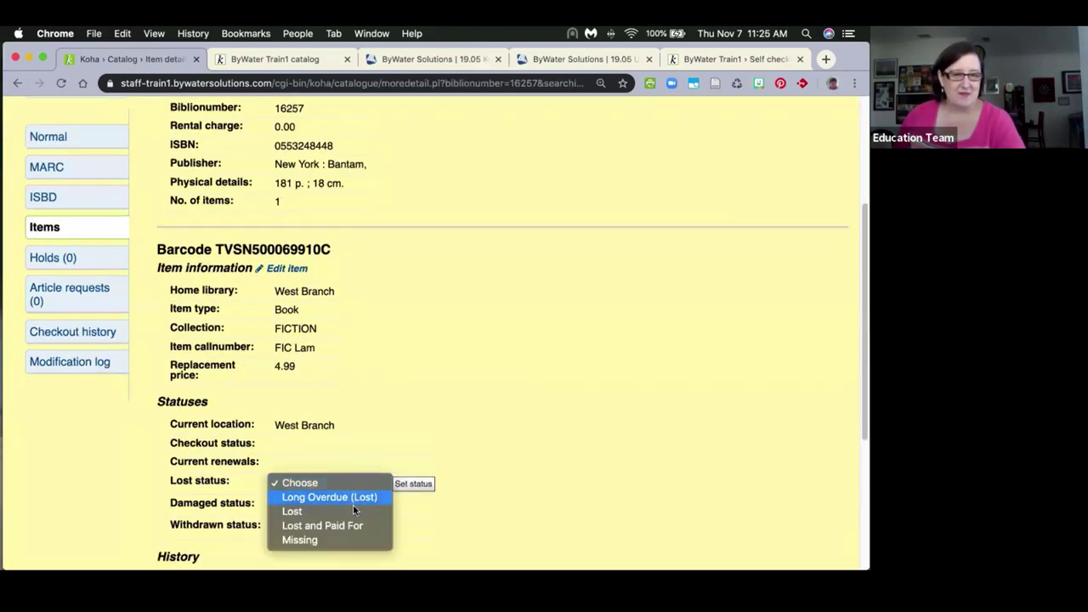
left_click(293, 511)
left_click(414, 483)
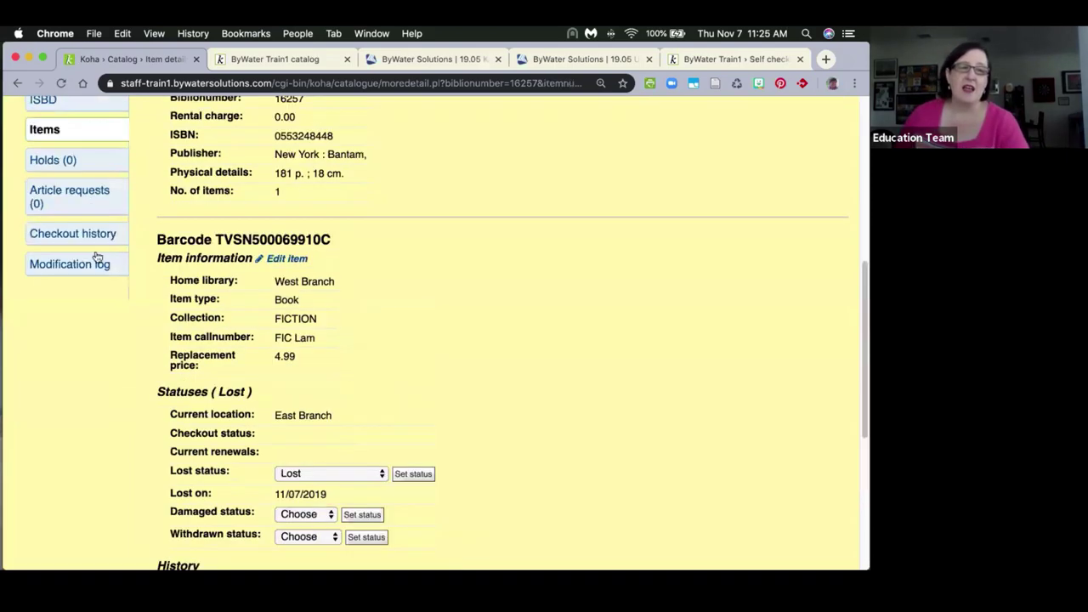
scroll(102, 260, "up", 6)
left_click(64, 173)
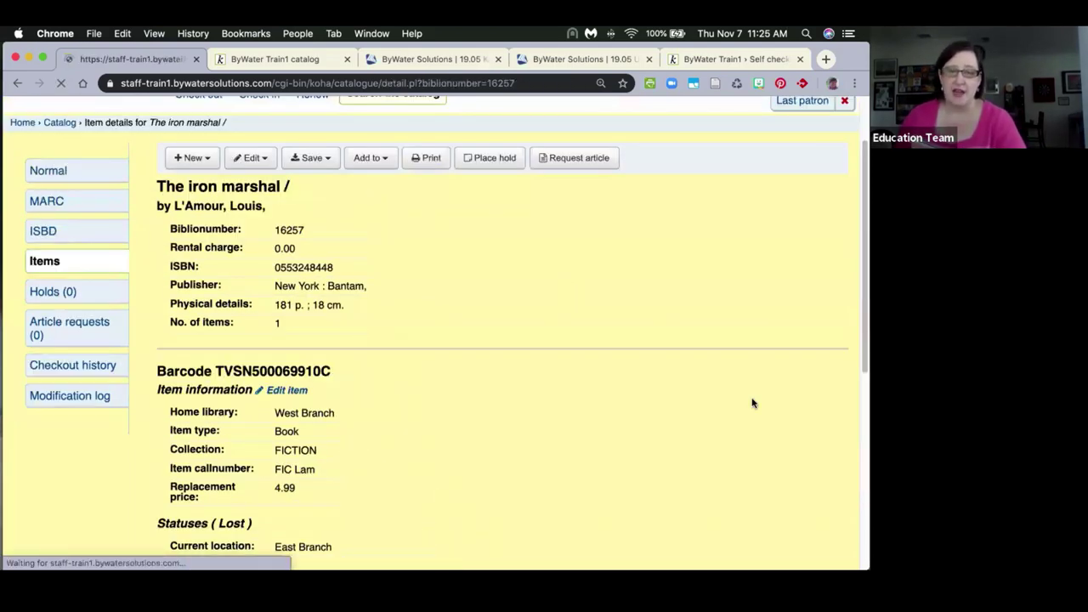
scroll(646, 426, "down", 1)
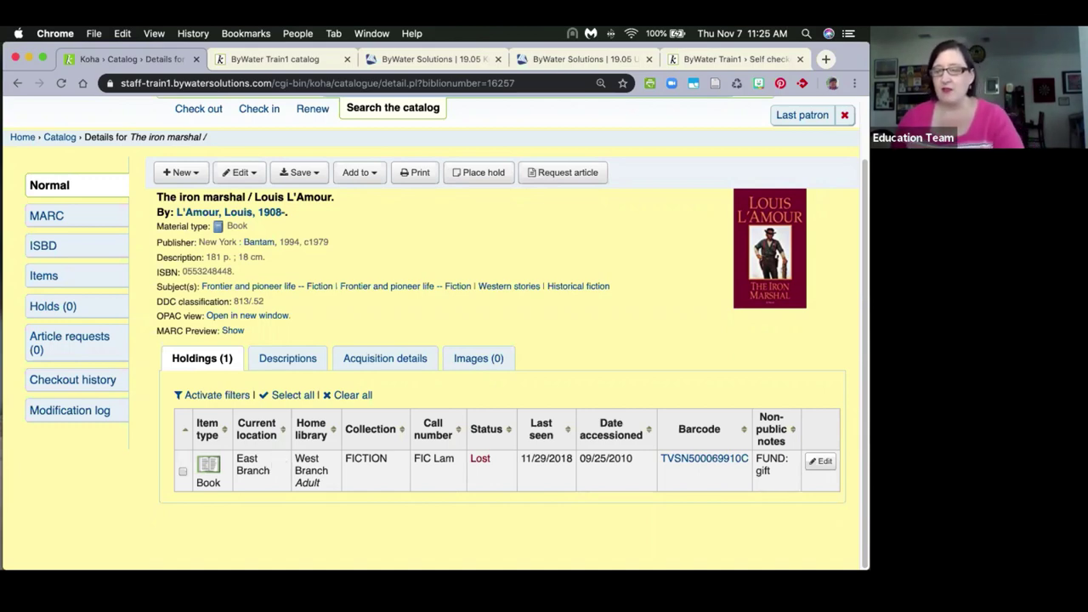
scroll(90, 193, "up", 2)
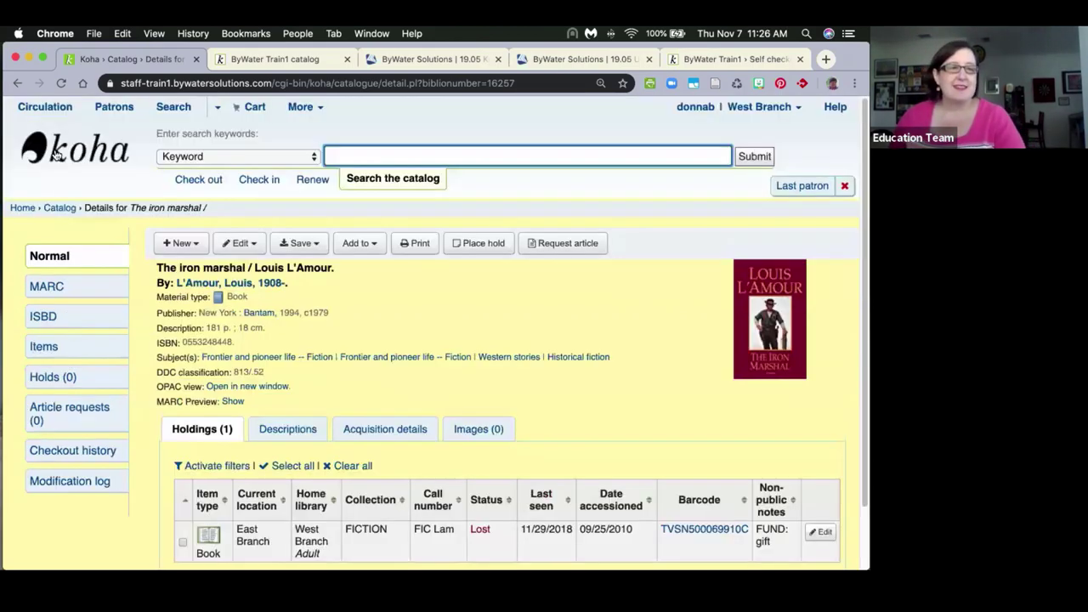
- Go through Circulation and Check in, then to the Patrons search page
left_click(54, 106)
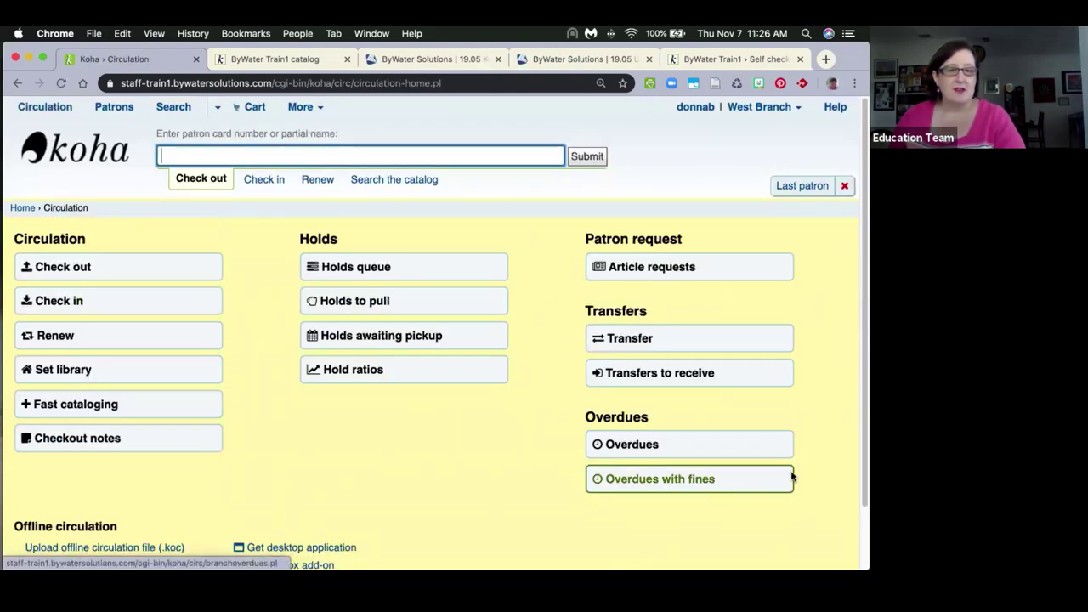
left_click(111, 308)
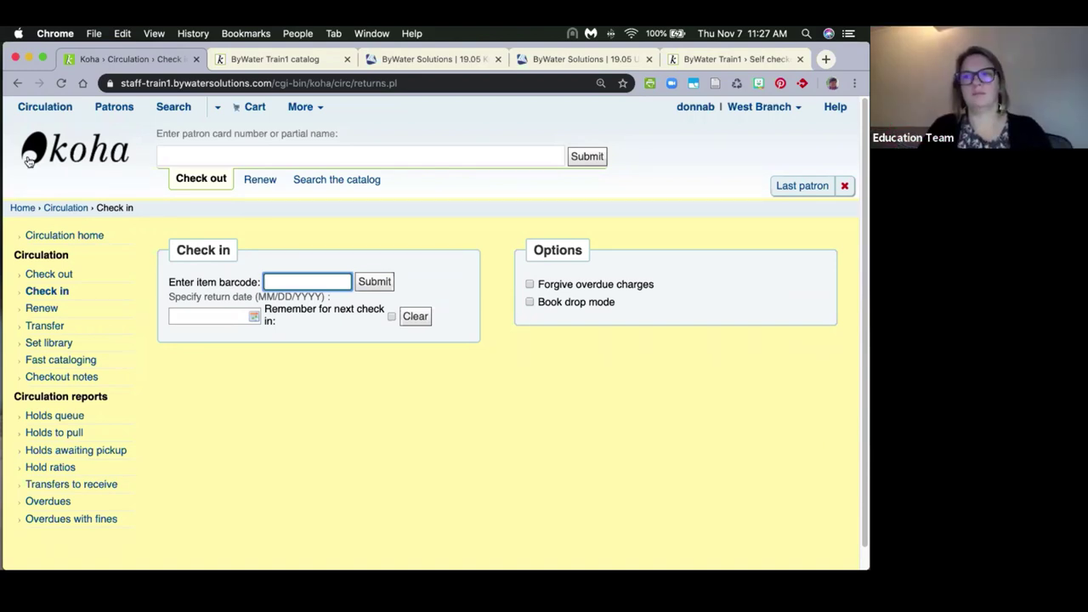
left_click(102, 110)
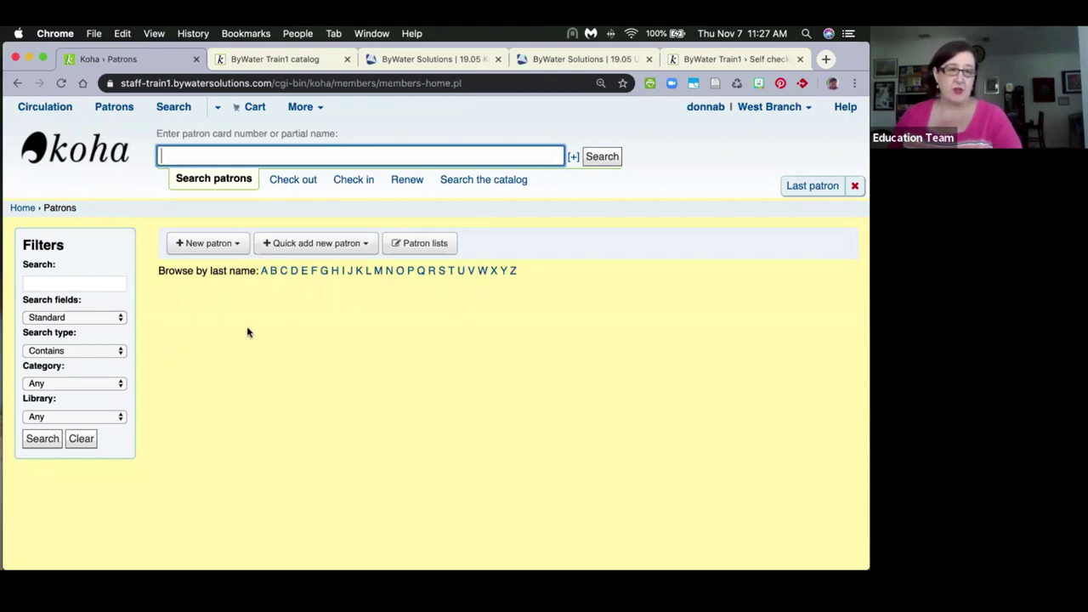
- Browse patrons by last name 'B' to list 9 of 66 patrons, then bring up the More menu
left_click(271, 274)
scroll(217, 457, "down", 1)
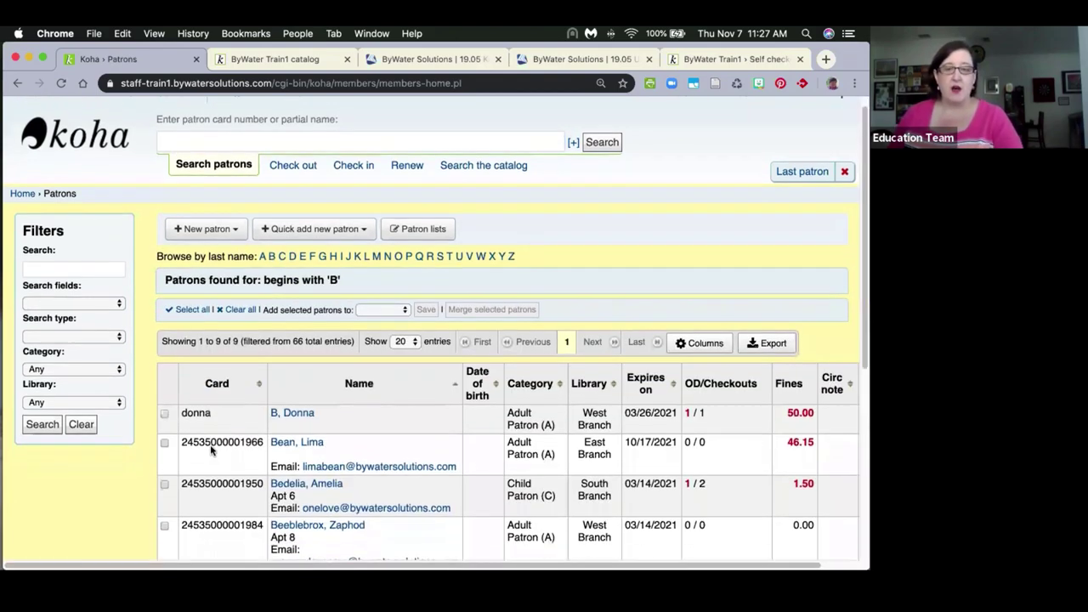
scroll(221, 461, "down", 1)
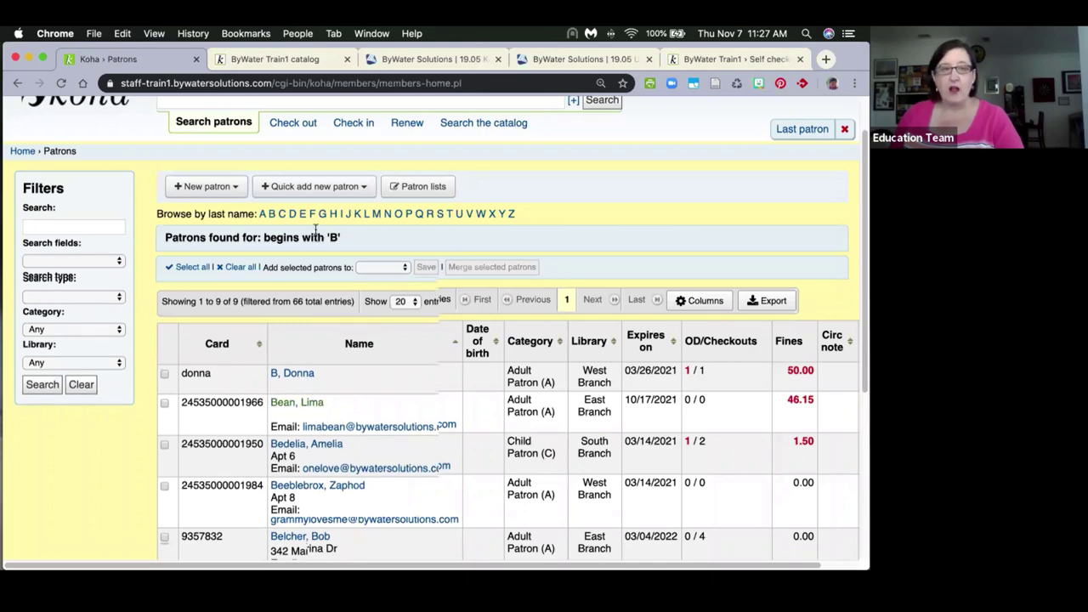
scroll(319, 405, "up", 2)
left_click(301, 107)
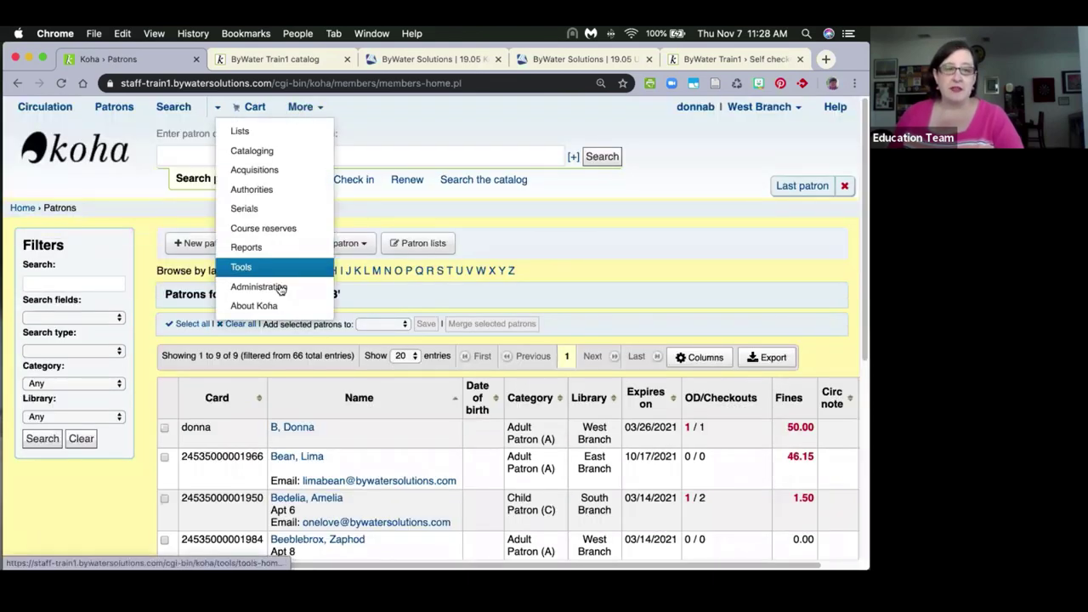
- Open Administration > Configure columns and expand the Circulation tables
left_click(277, 286)
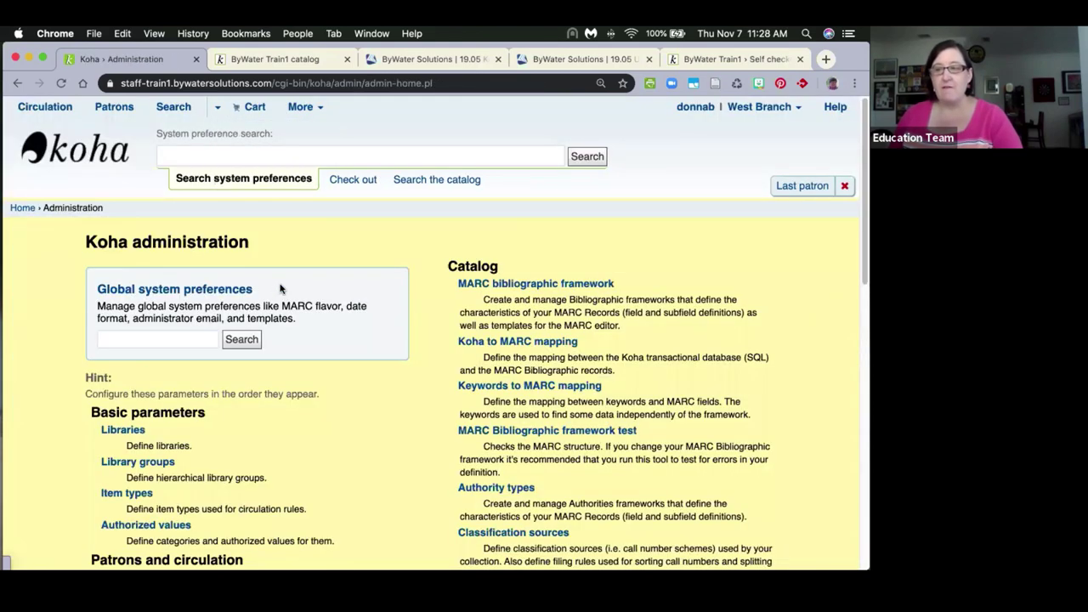
scroll(404, 416, "down", 10)
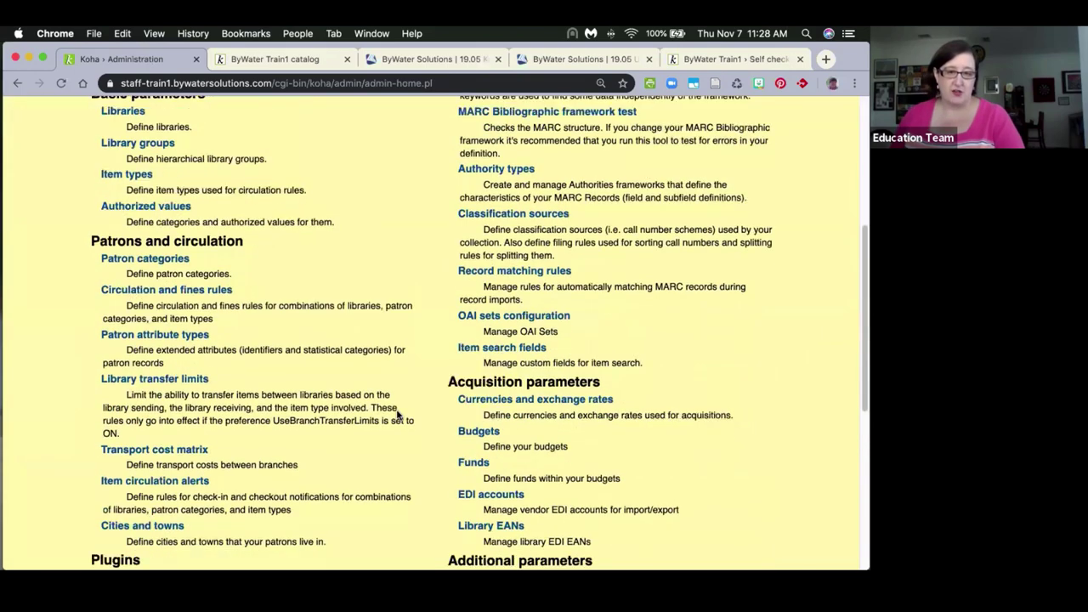
left_click(481, 371)
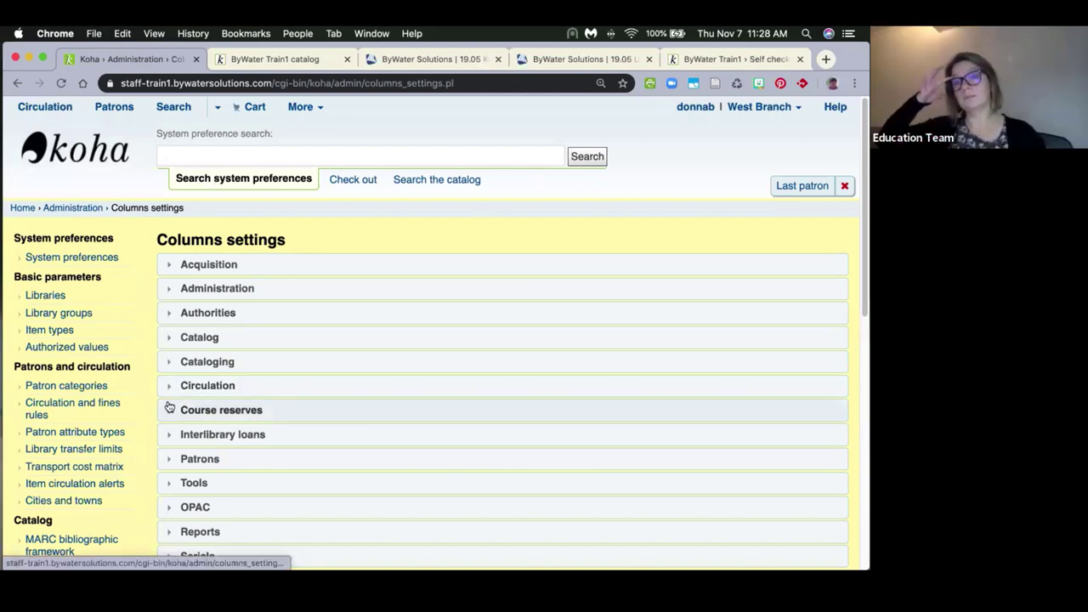
left_click(207, 387)
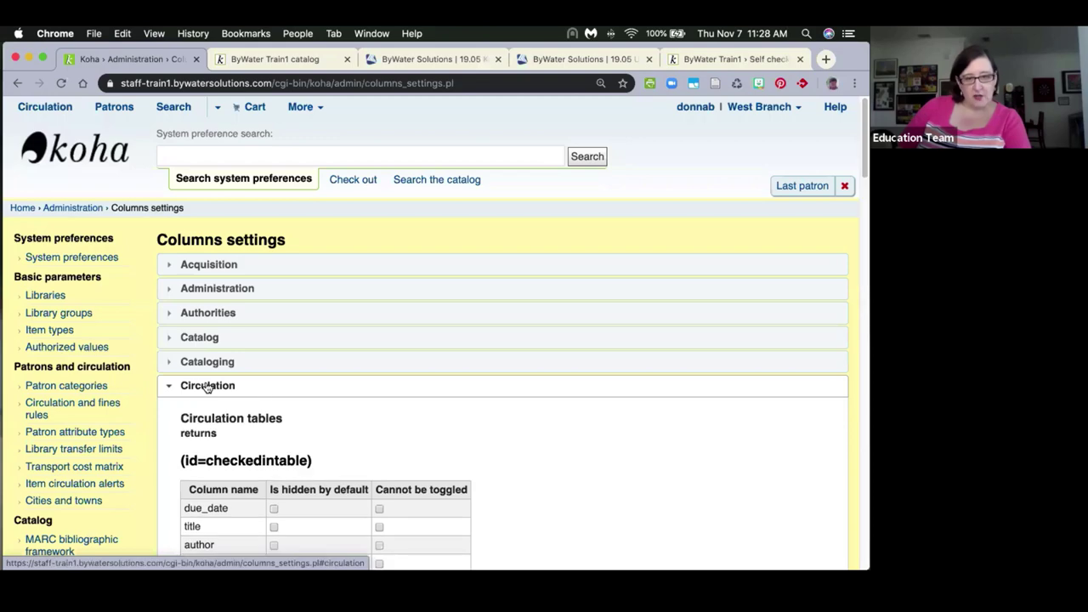
- Scroll past the holds queue and holds-to-pull tables and save the table_borrowers columns
scroll(207, 386, "down", 3)
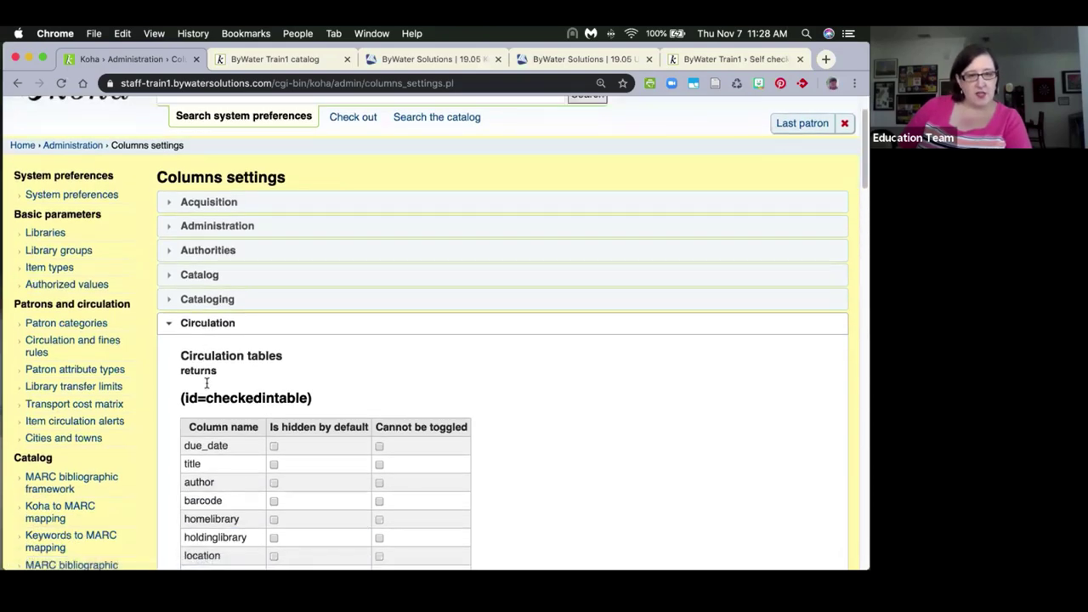
scroll(207, 387, "down", 10)
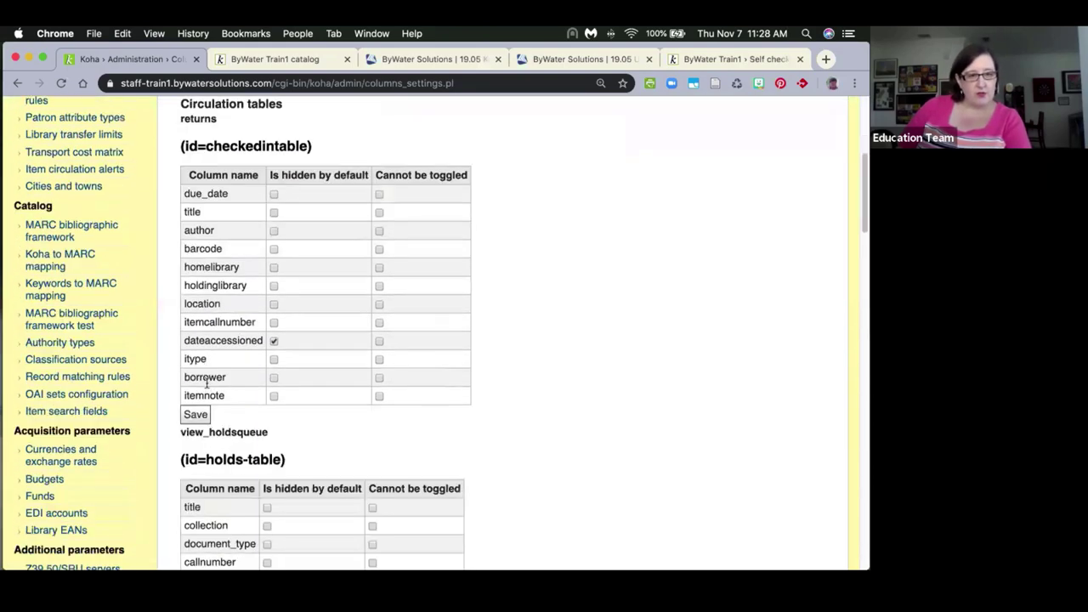
scroll(205, 384, "down", 10)
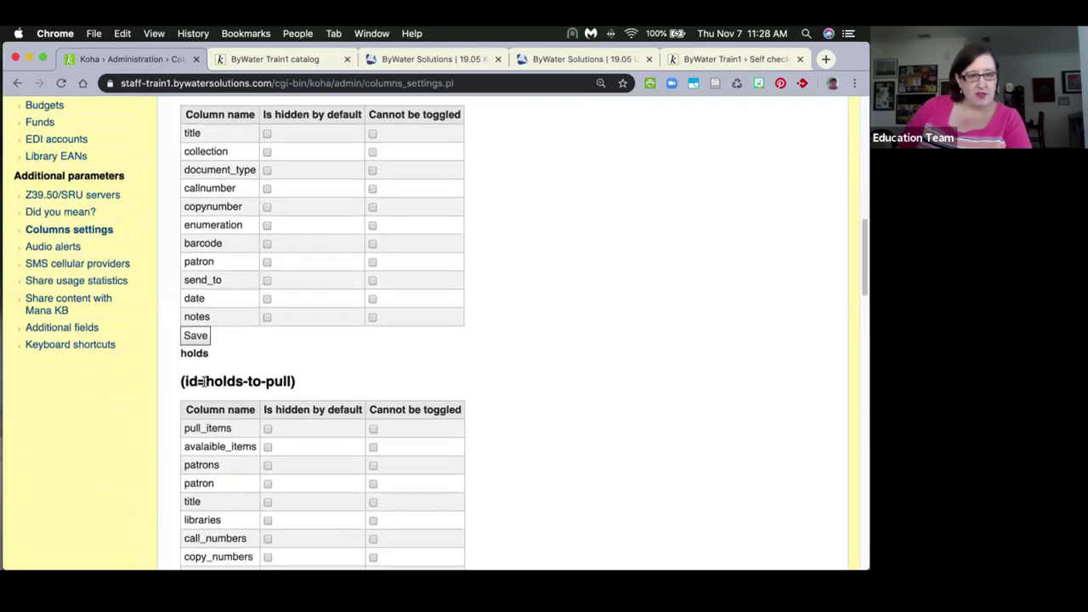
scroll(204, 381, "down", 13)
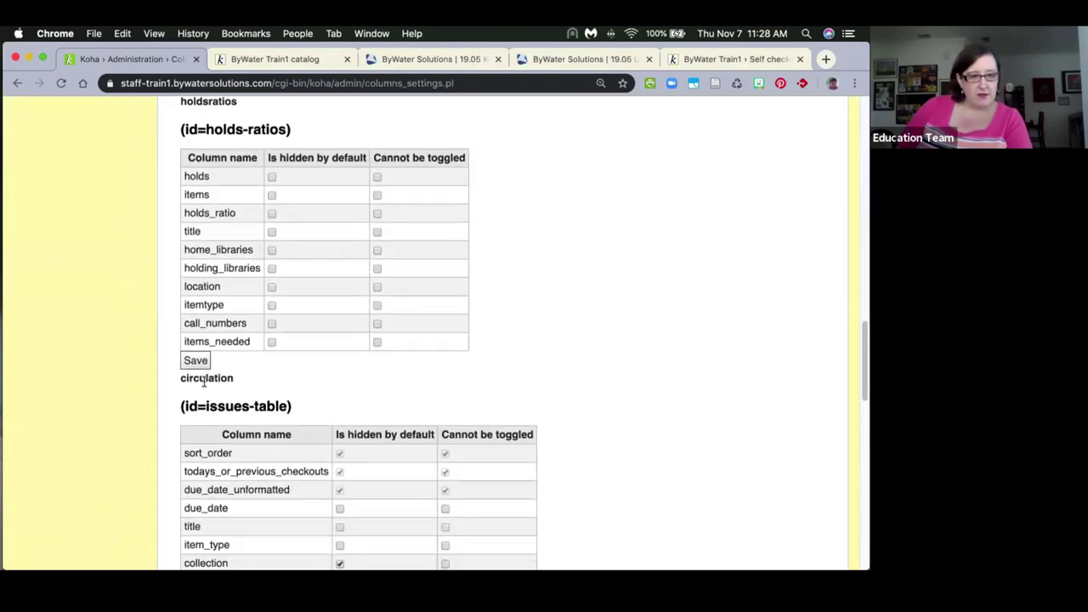
scroll(204, 381, "down", 11)
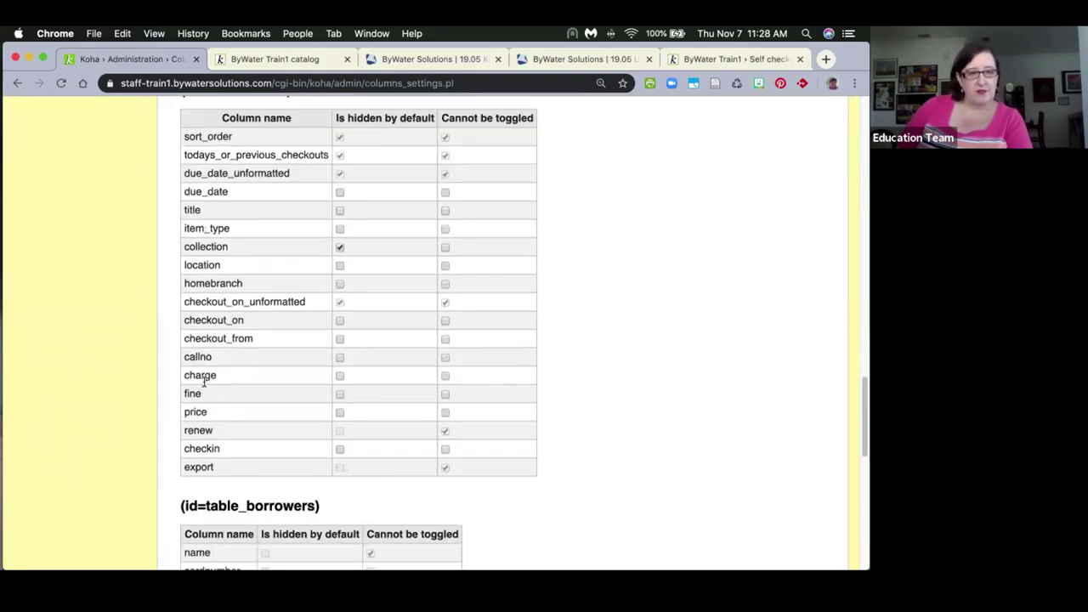
scroll(204, 383, "down", 2)
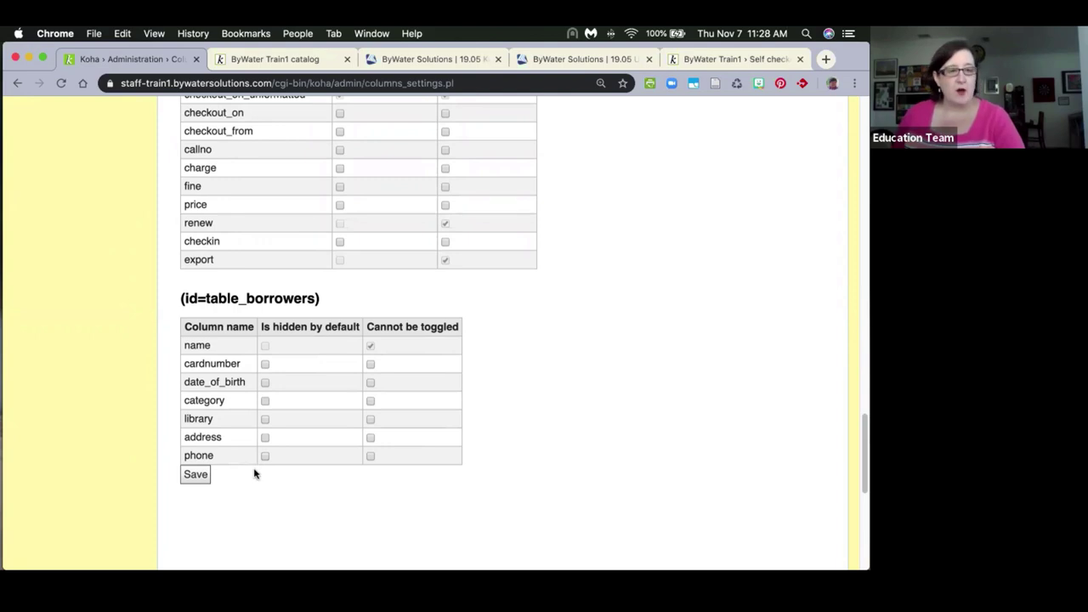
left_click(187, 479)
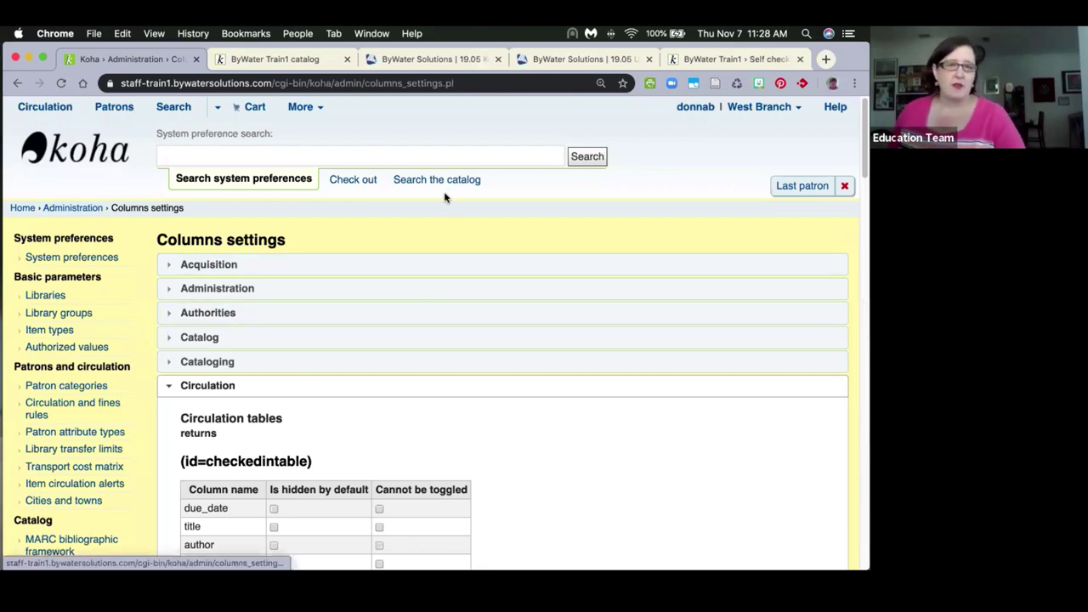
- Browse patrons with last names beginning with B and check the table columns
left_click(112, 108)
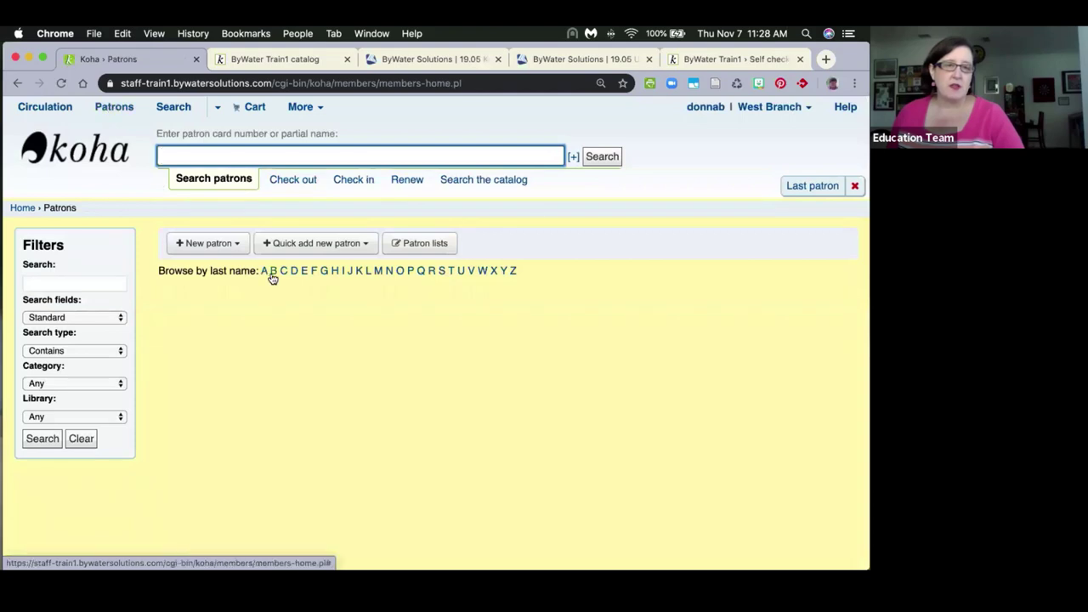
left_click(272, 272)
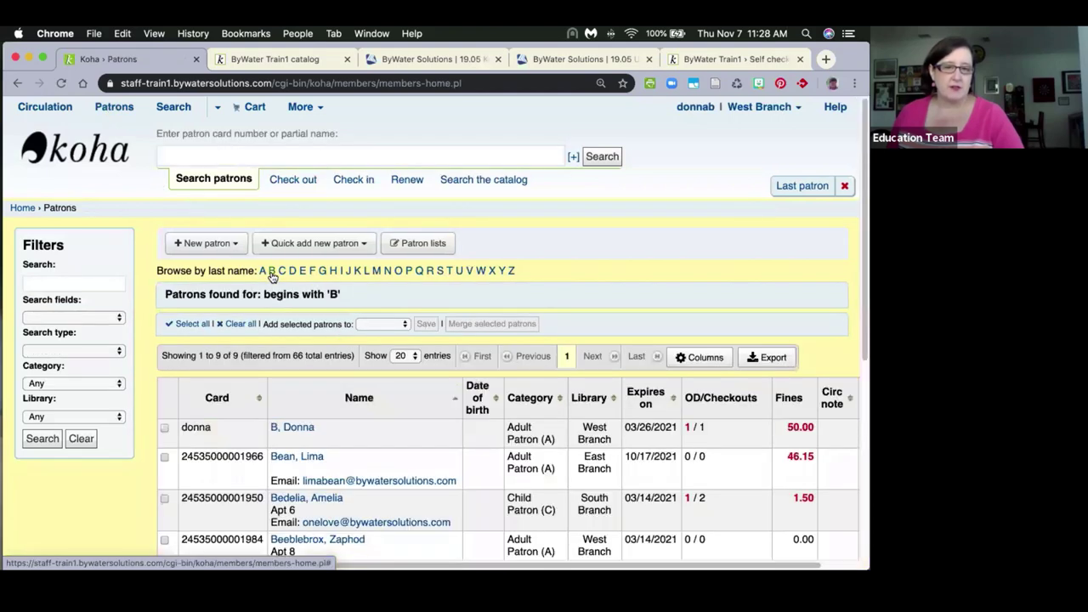
scroll(272, 281, "down", 2)
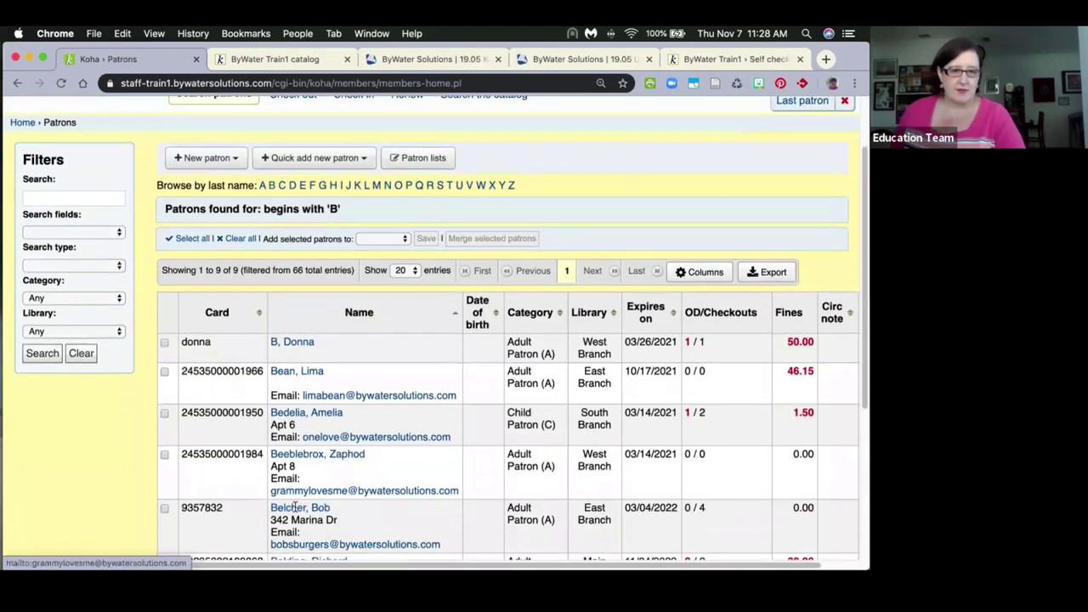
scroll(306, 557, "right", 2)
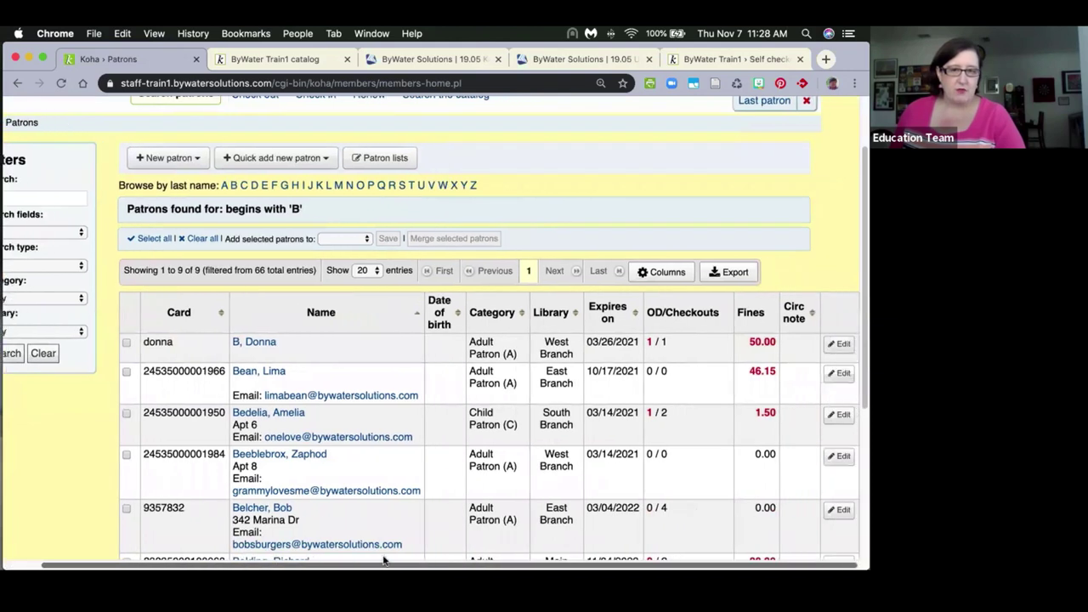
scroll(269, 553, "left", 2)
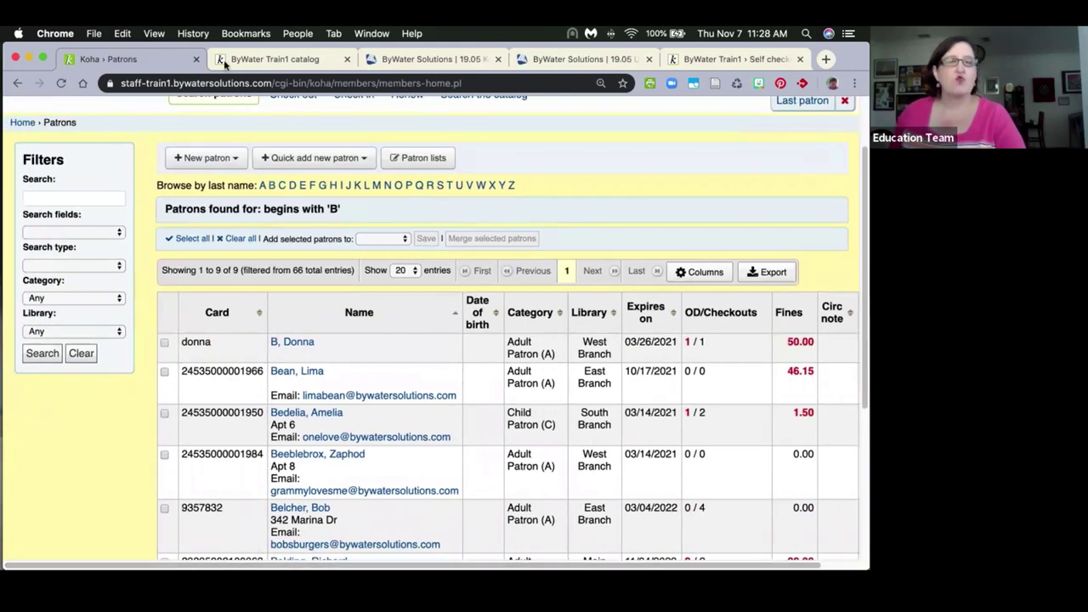
- Return to Columns settings and save the table_borrowers column settings
left_click(15, 84)
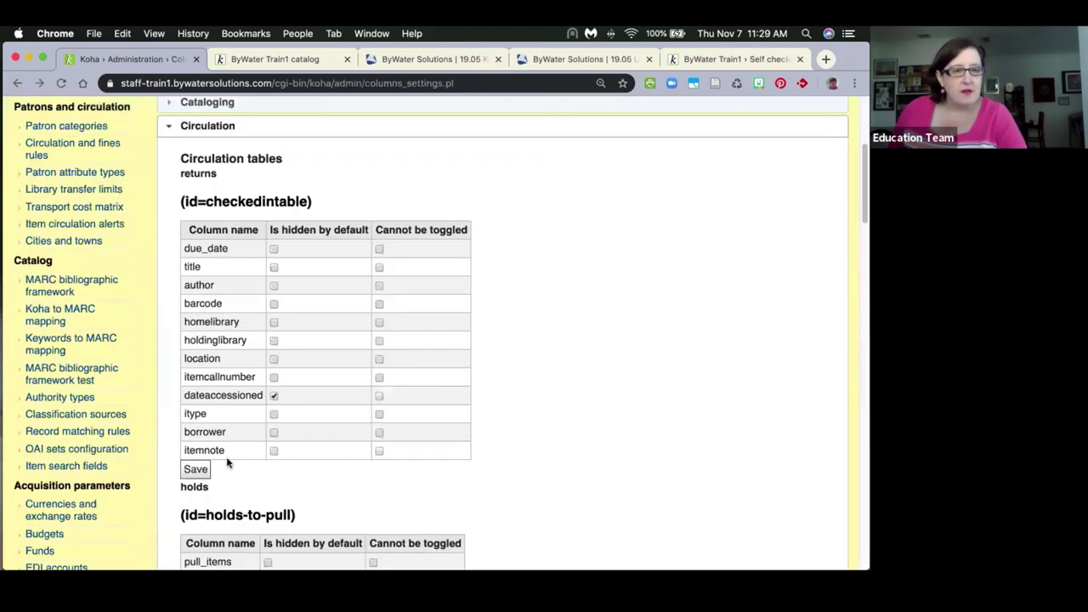
left_click(194, 470)
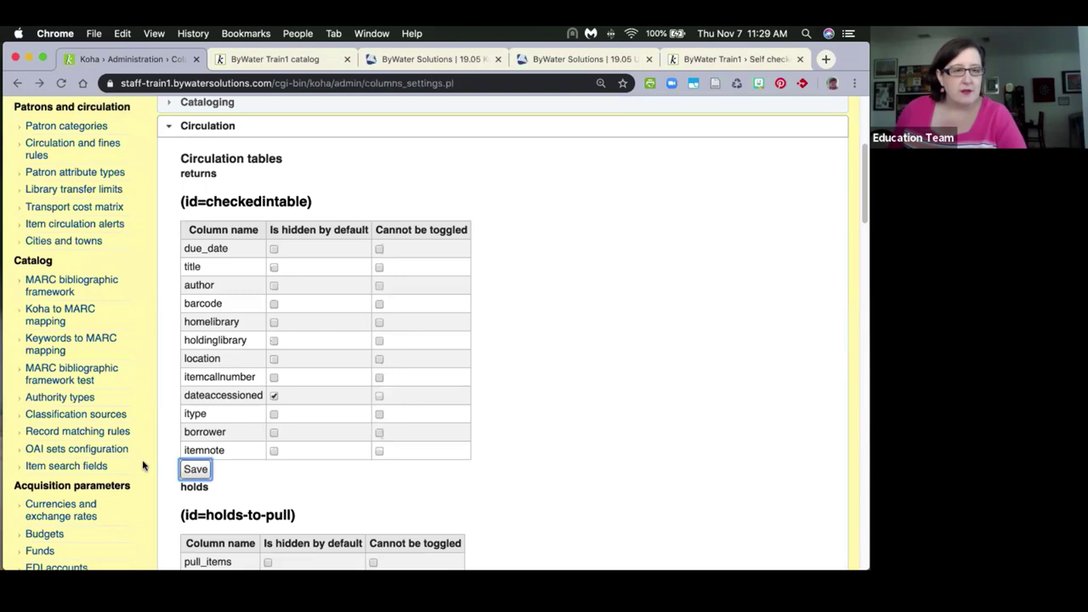
scroll(206, 460, "down", 20)
scroll(205, 459, "down", 3)
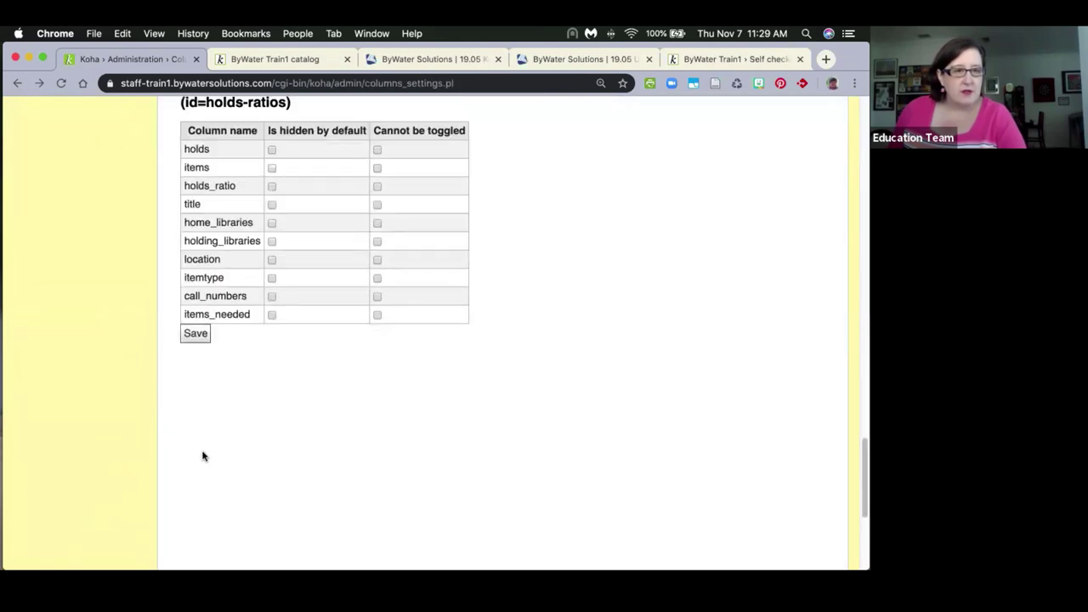
scroll(187, 272, "up", 4)
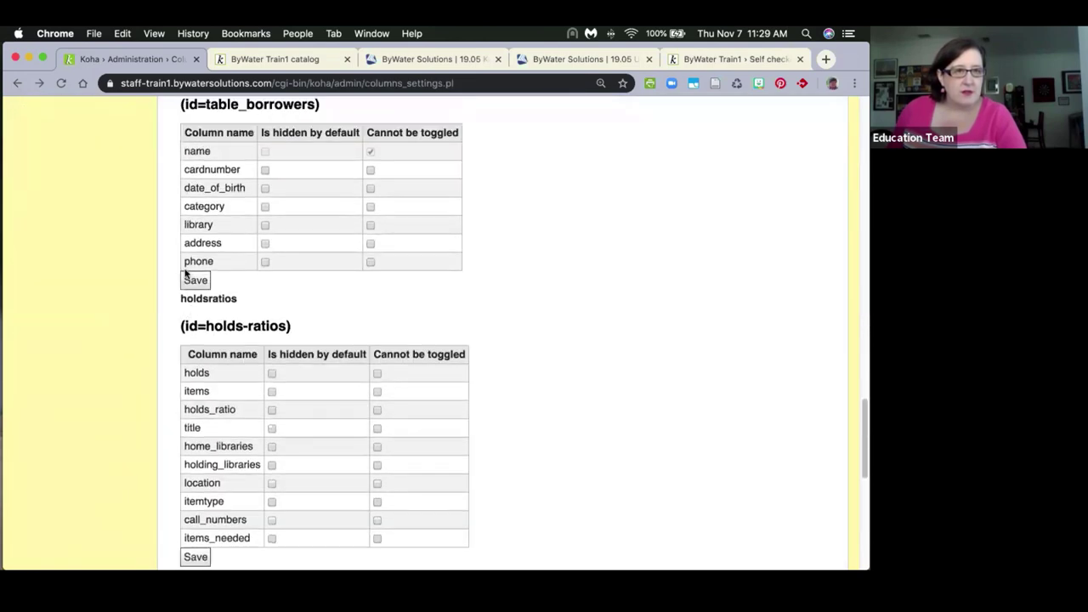
left_click(190, 338)
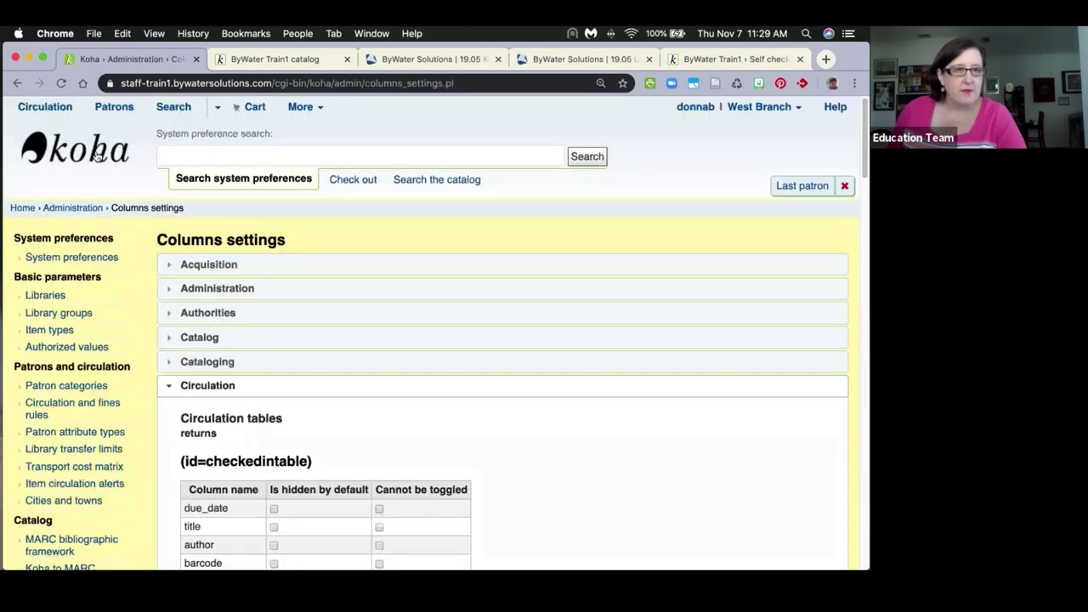
- List the 'B' patrons again, now with Date of birth and Circ note columns
left_click(104, 112)
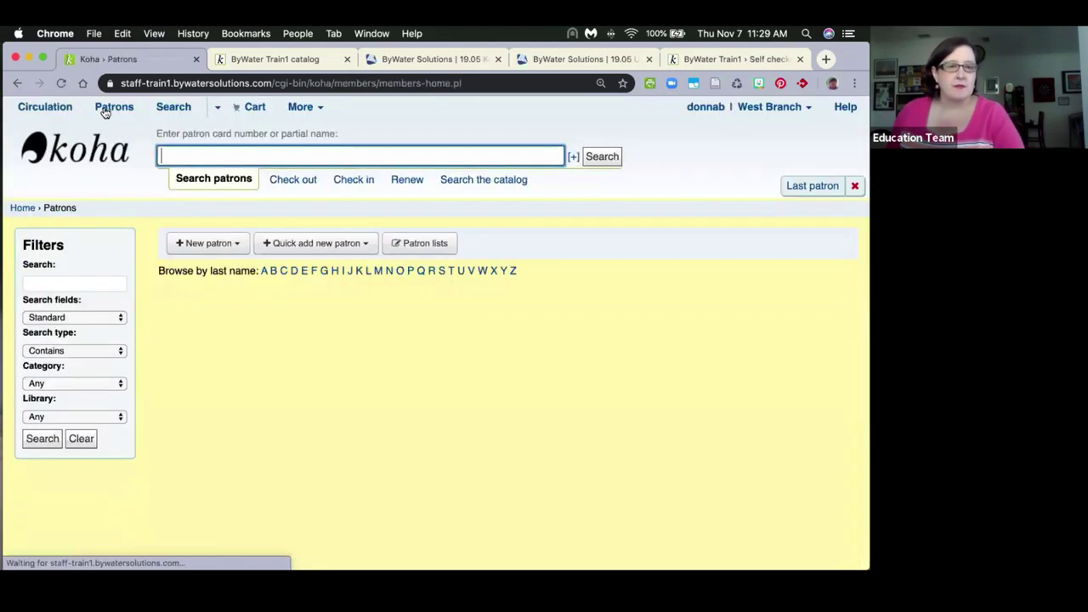
left_click(273, 272)
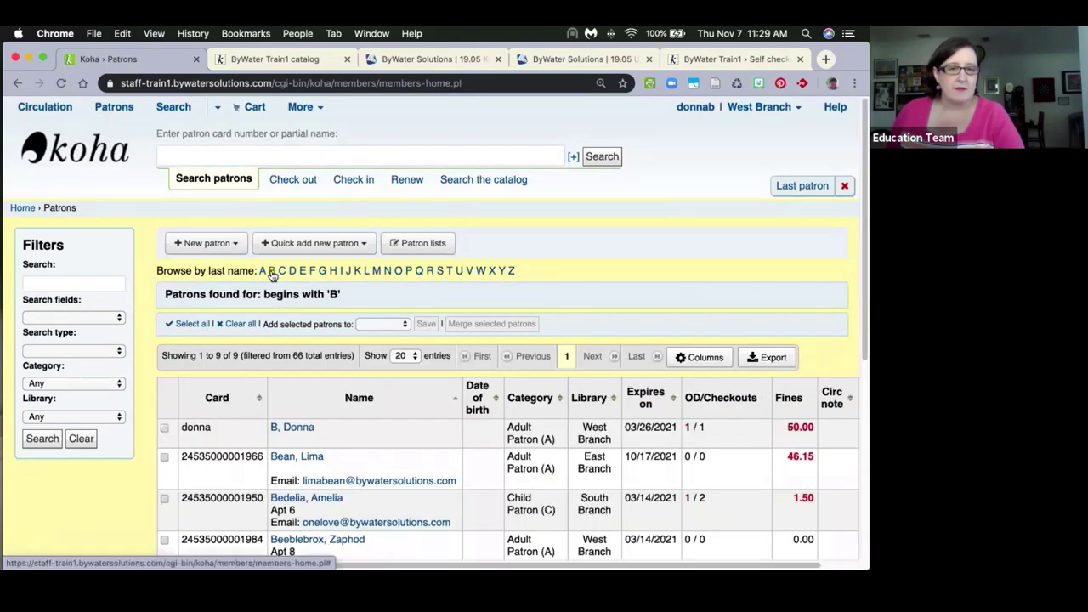
scroll(273, 274, "down", 4)
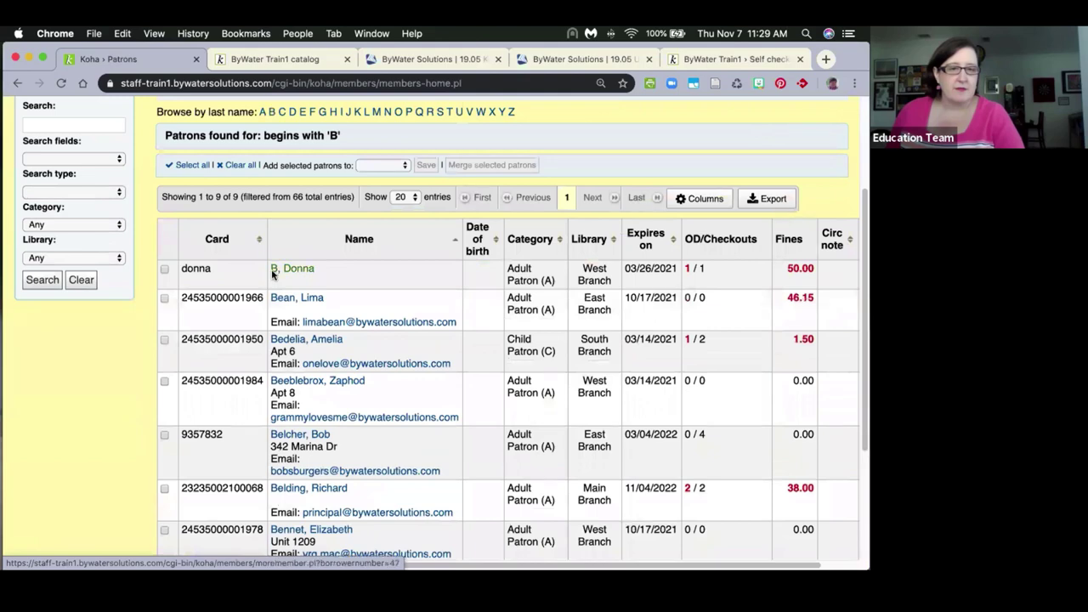
scroll(273, 273, "down", 4)
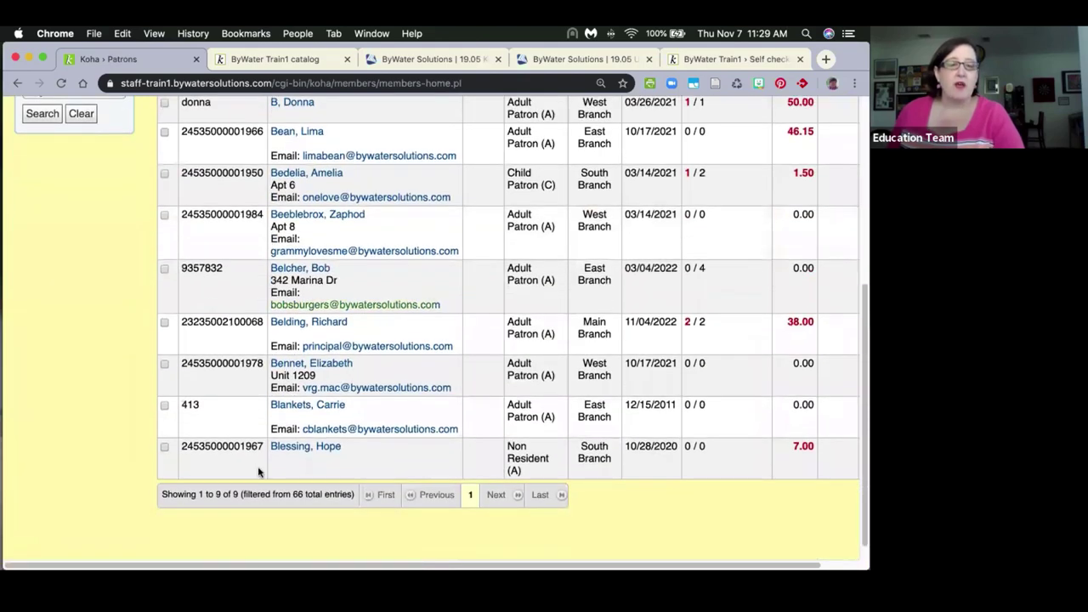
left_click_drag(270, 558, 400, 559)
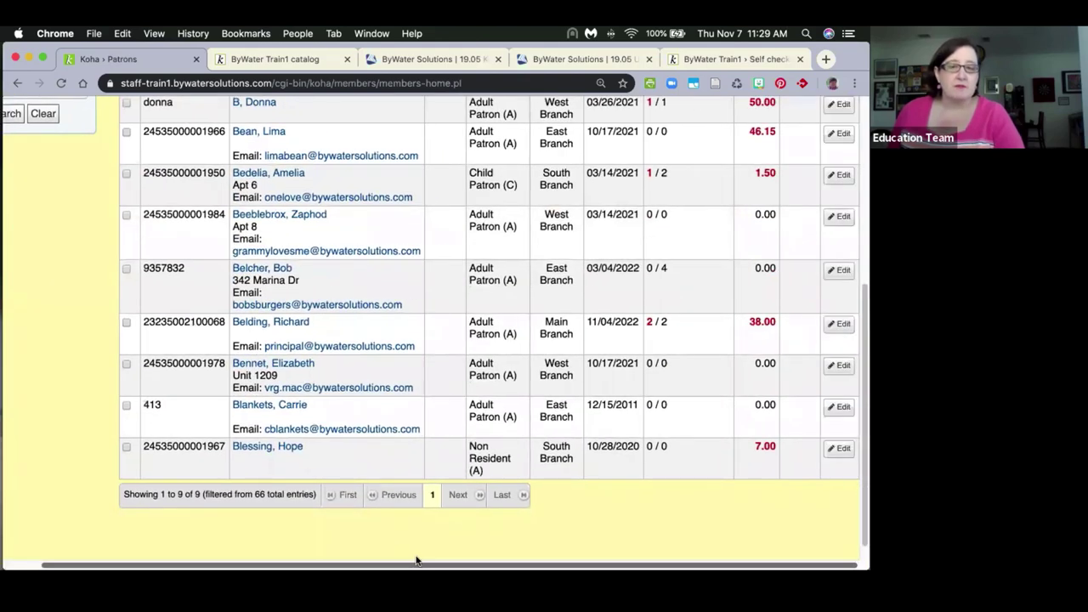
scroll(340, 557, "up", 5)
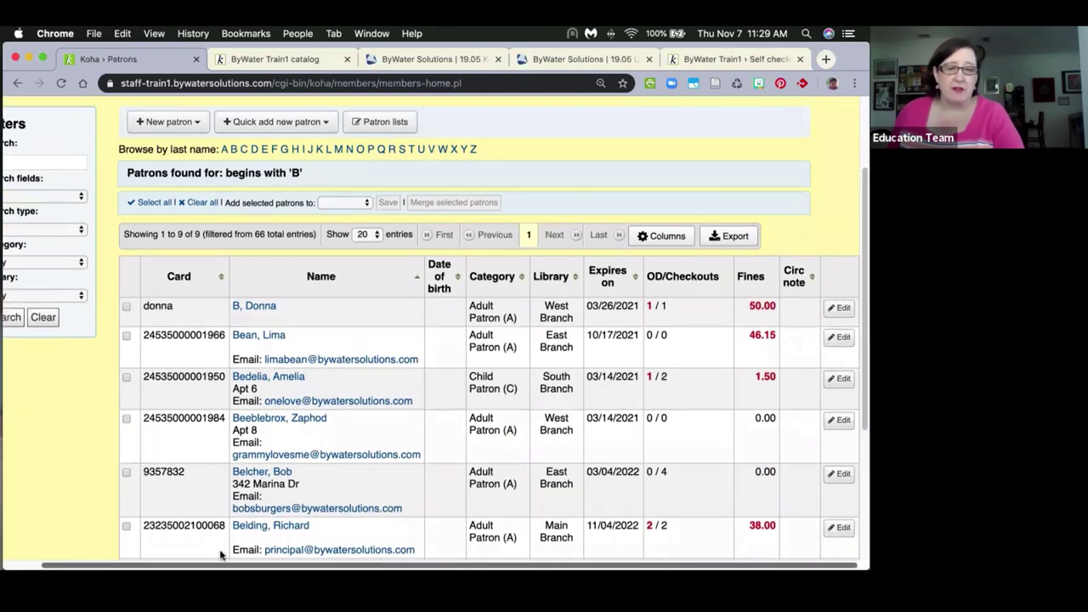
scroll(205, 522, "up", 3)
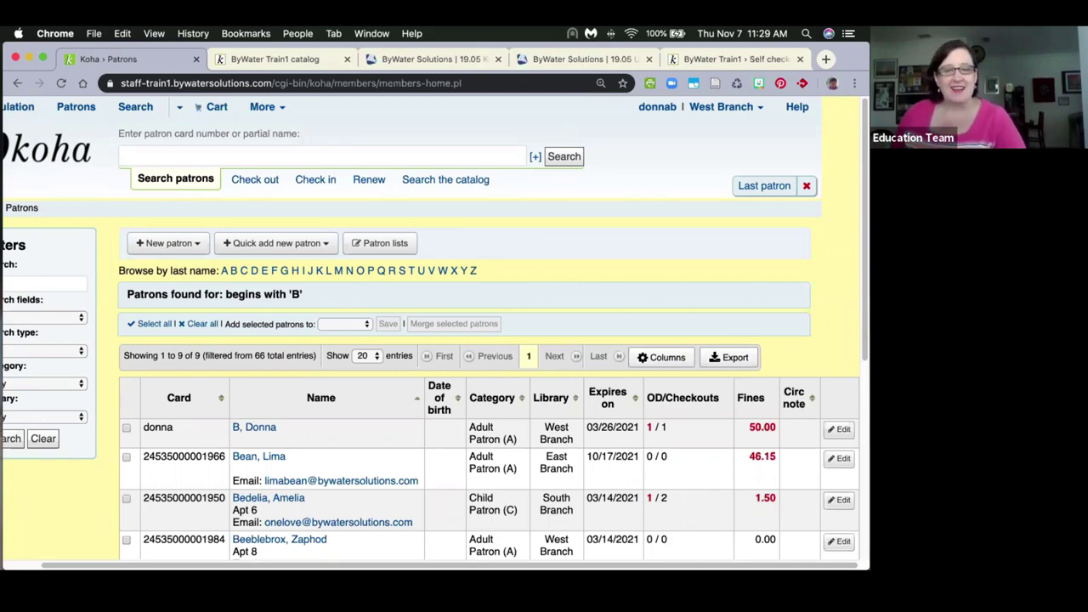
scroll(426, 469, "down", 3)
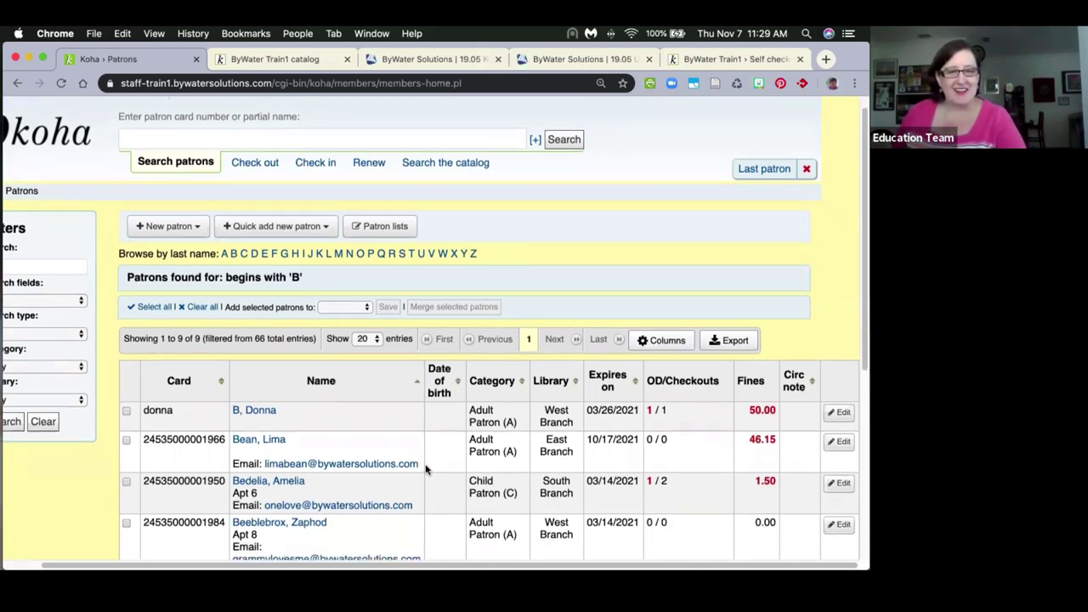
scroll(426, 468, "down", 5)
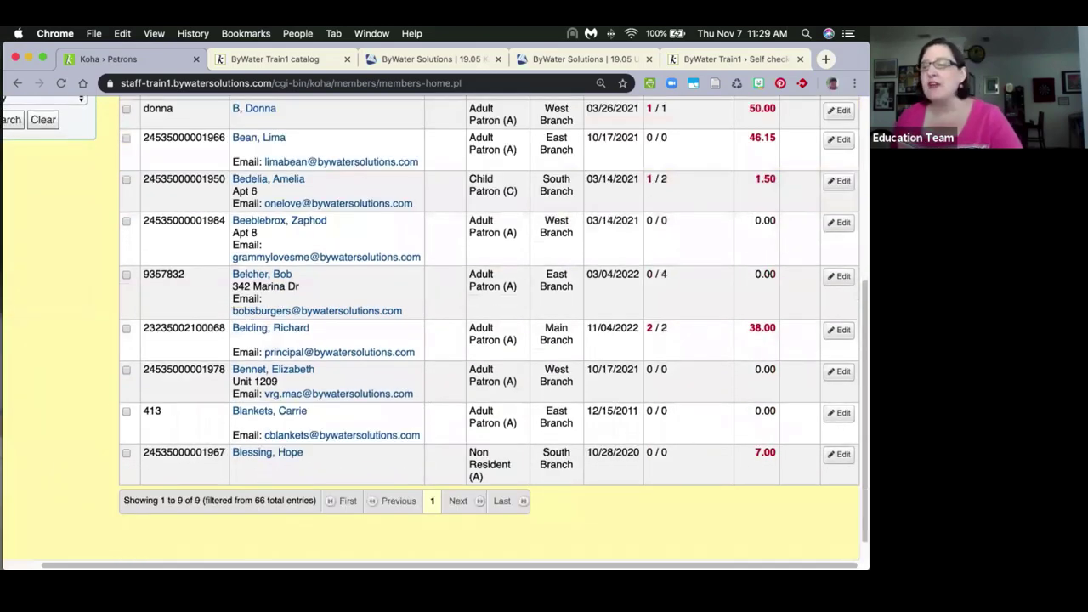
scroll(837, 377, "up", 8)
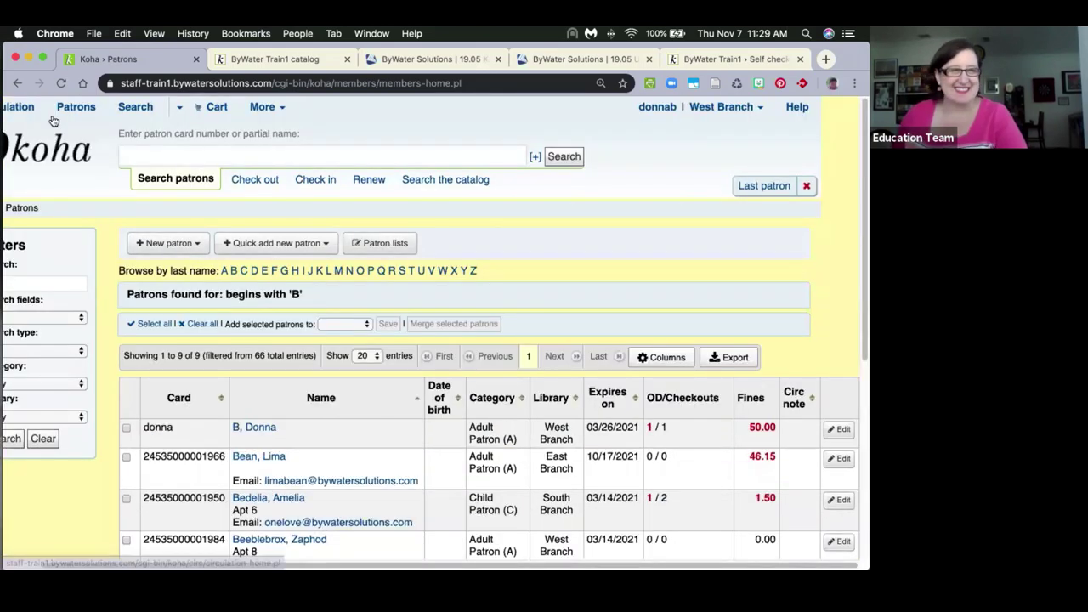
left_click(192, 163)
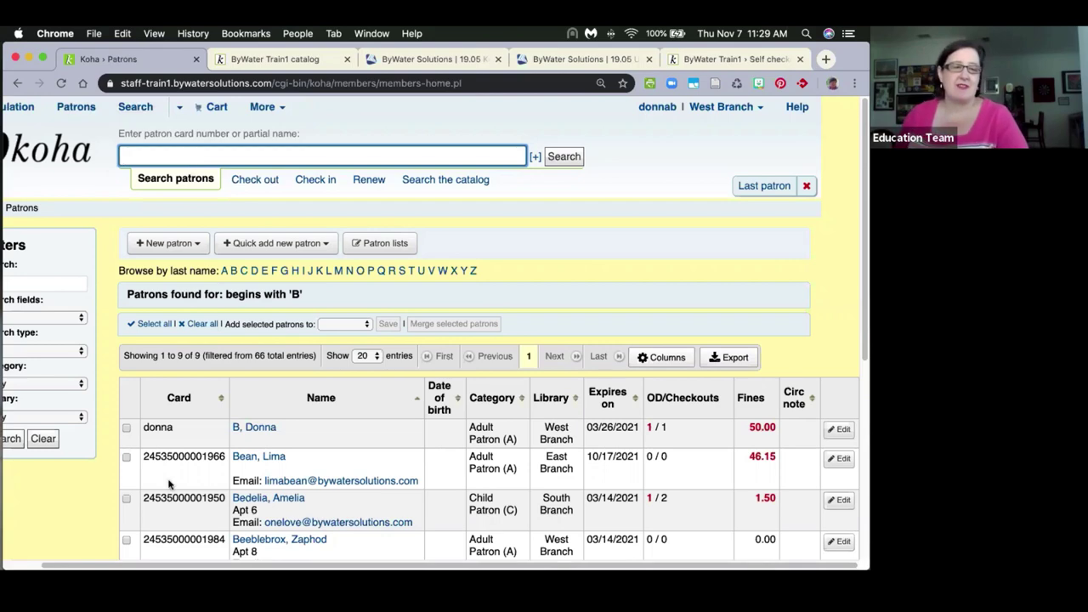
left_click(262, 457)
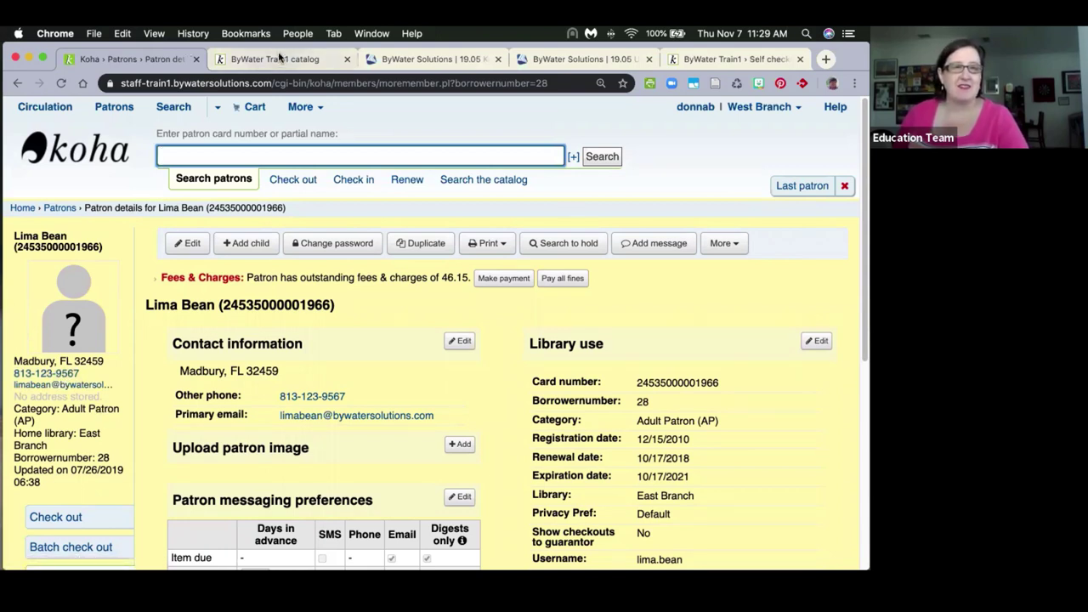
left_click(114, 107)
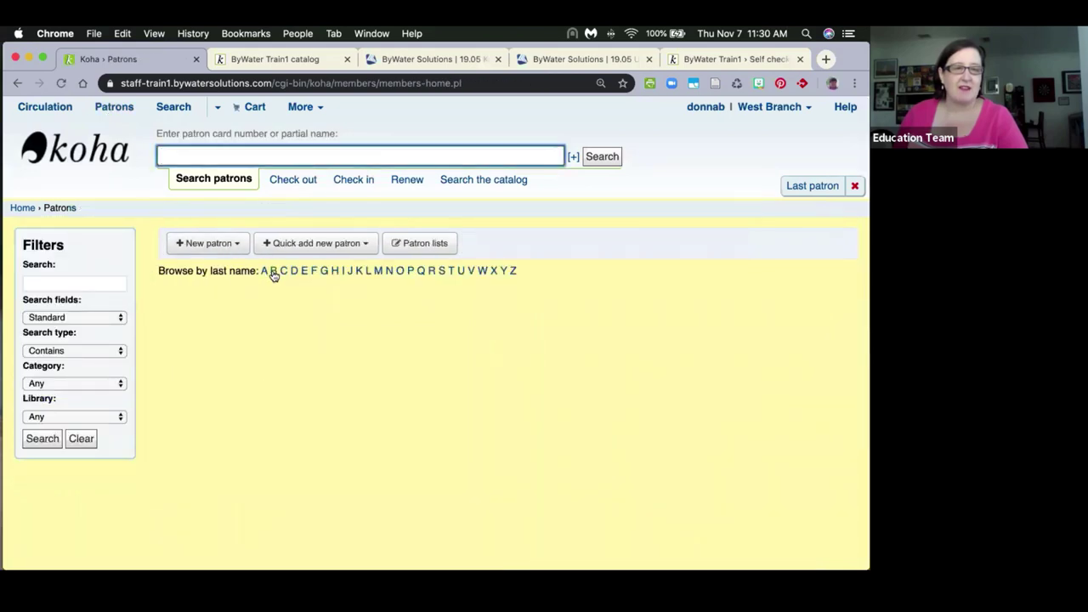
left_click(273, 271)
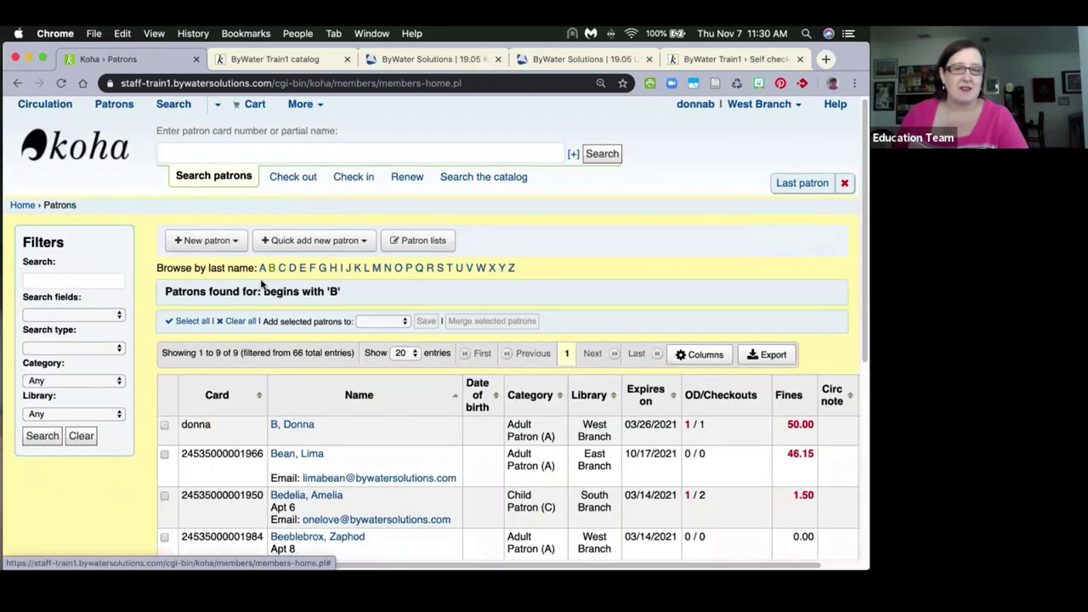
scroll(262, 284, "down", 3)
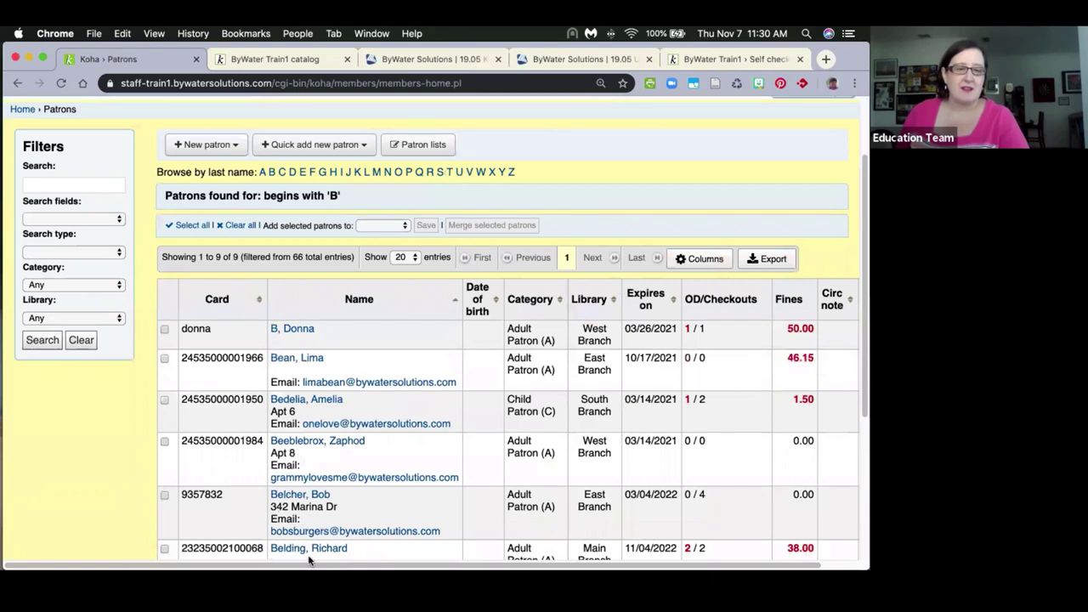
left_click_drag(310, 563, 483, 561)
left_click_drag(391, 560, 231, 541)
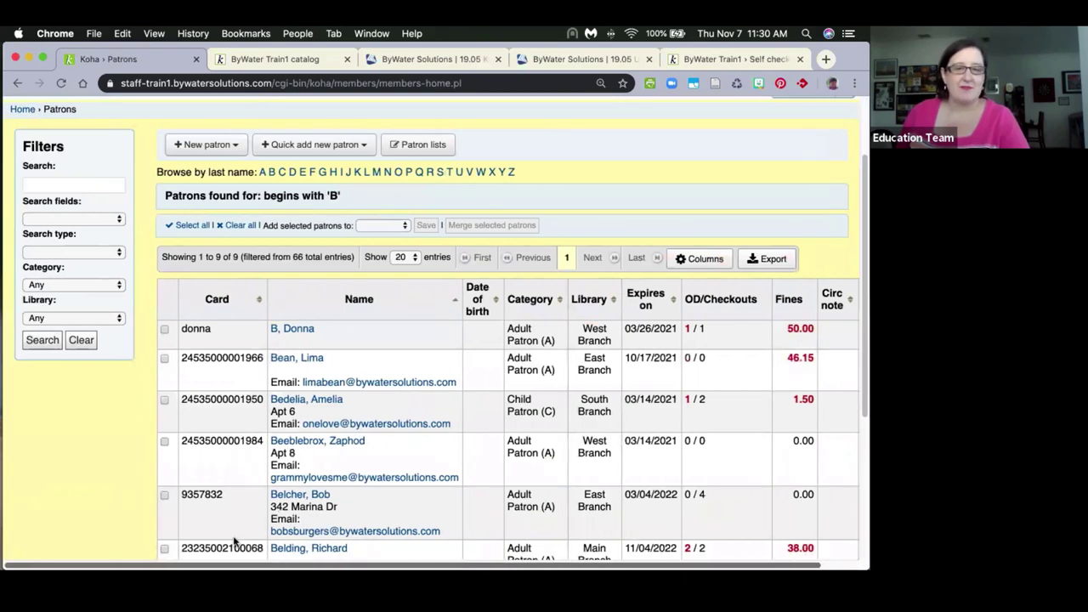
scroll(432, 495, "up", 3)
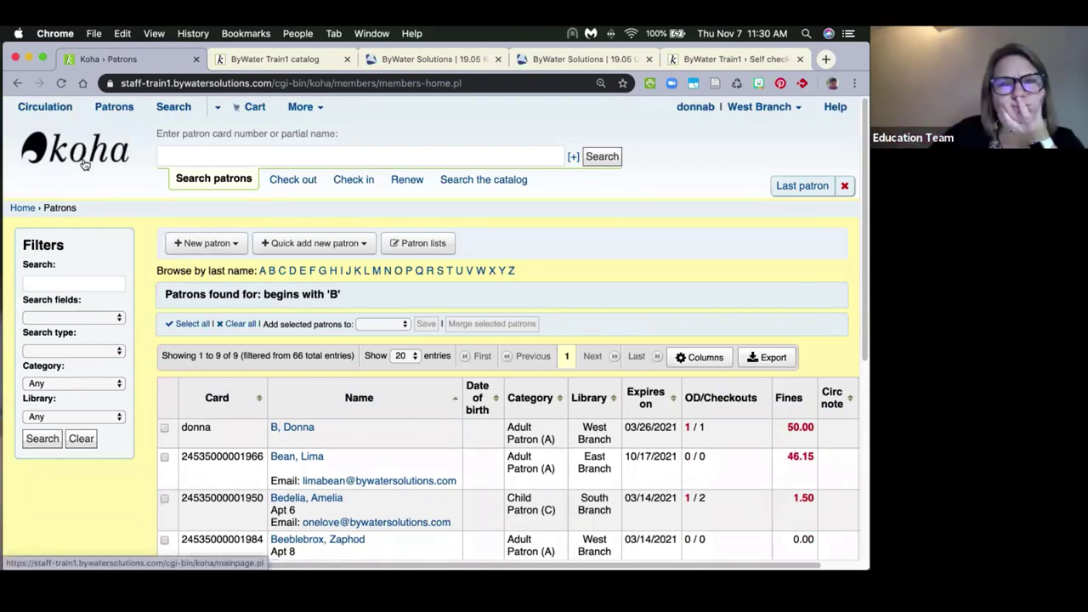
- Open More > Administration > Configure columns and expand the Circulation tables
left_click(299, 108)
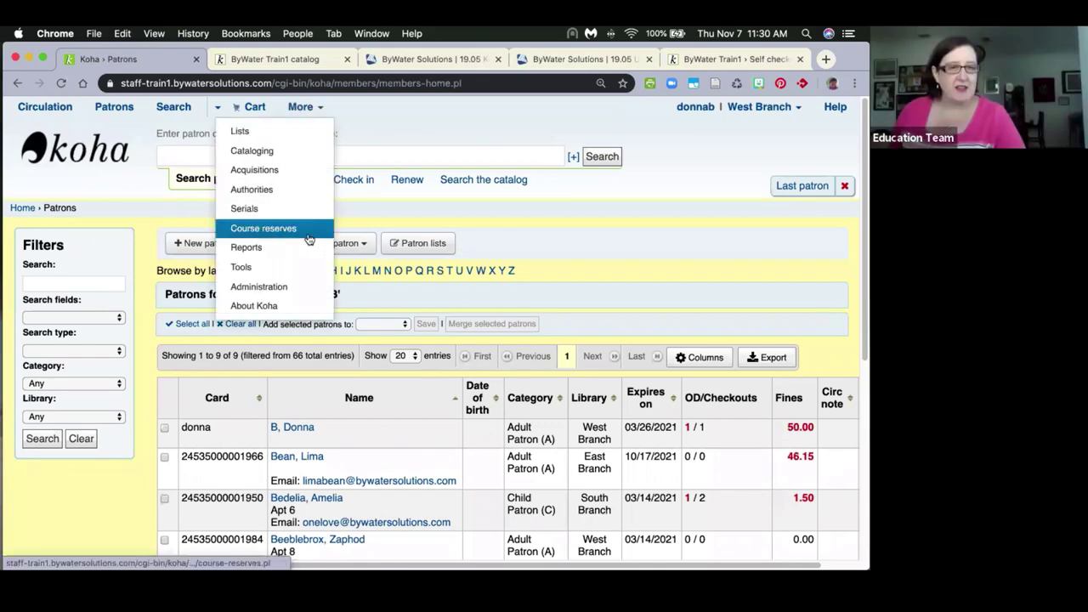
left_click(279, 289)
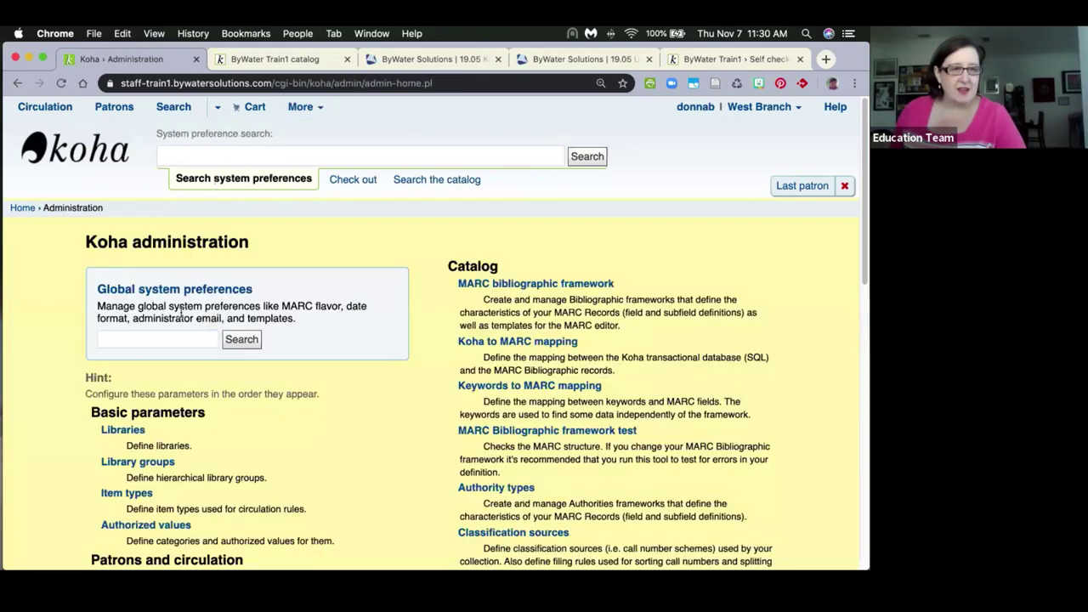
scroll(168, 327, "down", 15)
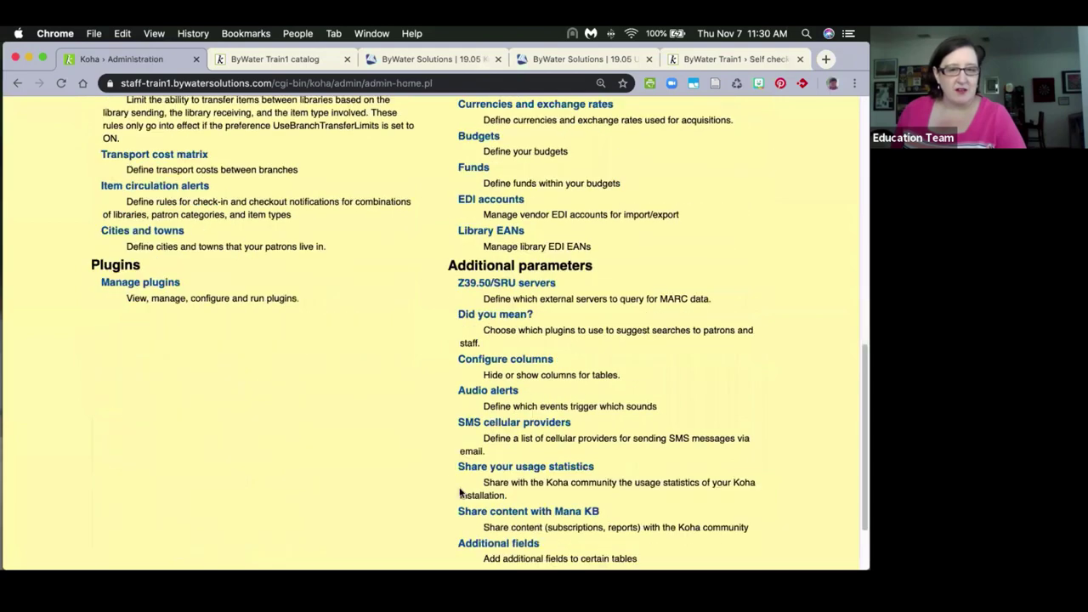
left_click(469, 351)
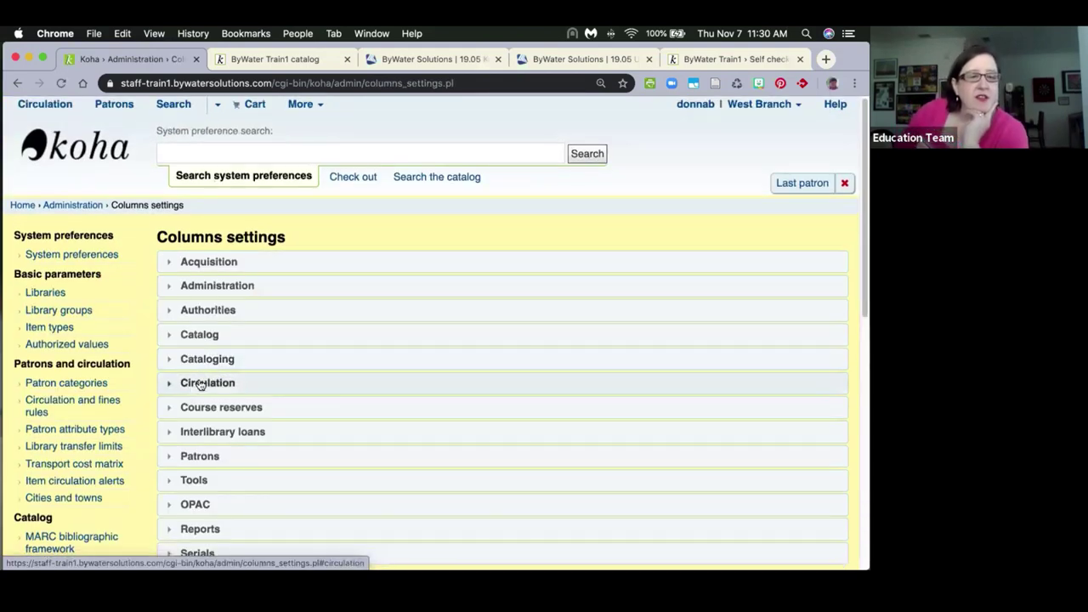
left_click(226, 384)
- Save the table_borrowers column settings so the Columns settings page reloads
scroll(331, 396, "down", 15)
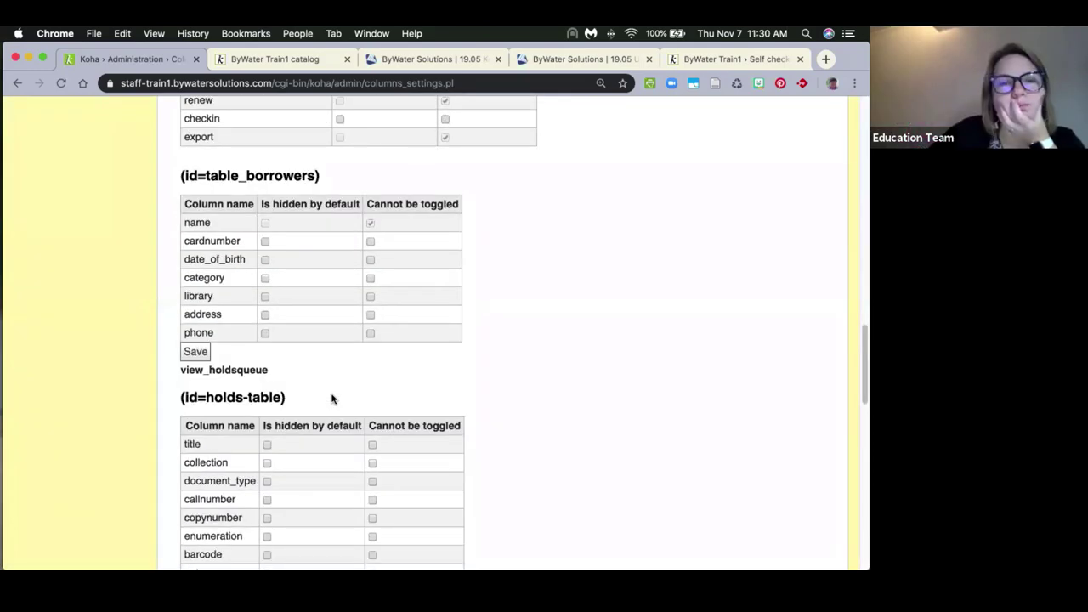
scroll(331, 396, "down", 3)
scroll(332, 397, "up", 4)
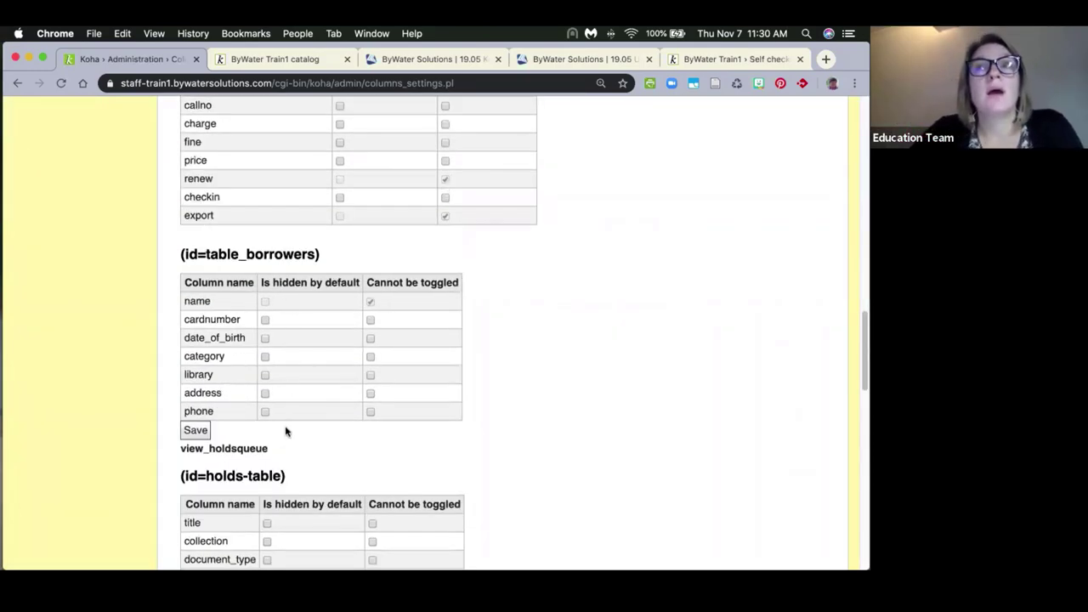
left_click(196, 431)
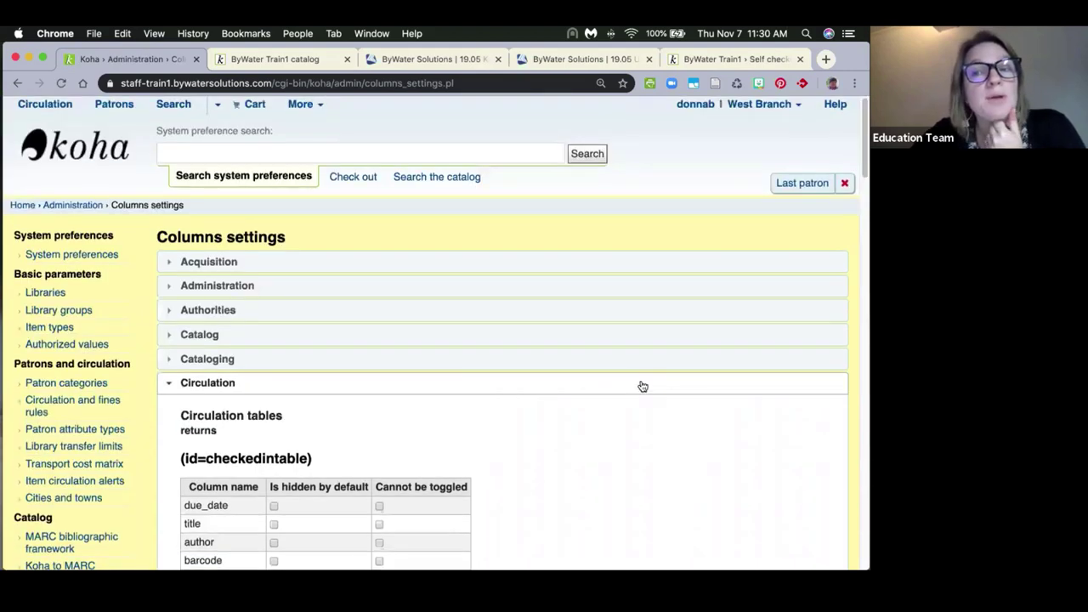
scroll(643, 385, "down", 2)
scroll(640, 385, "up", 2)
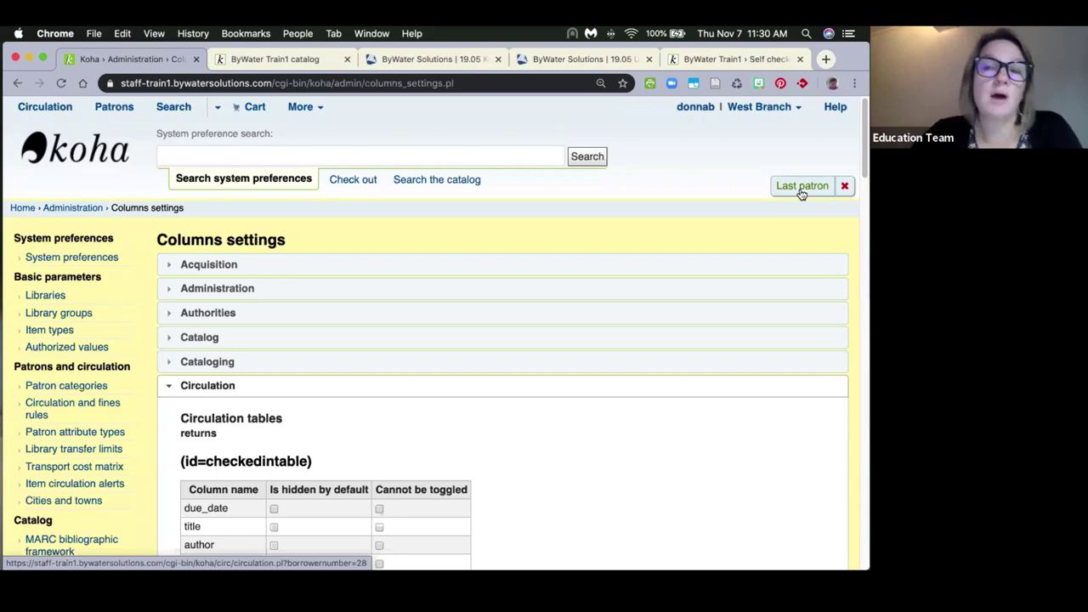
- Visit the last patron's checkout, return to the staff home page, and clear the remembered last patron
left_click(801, 189)
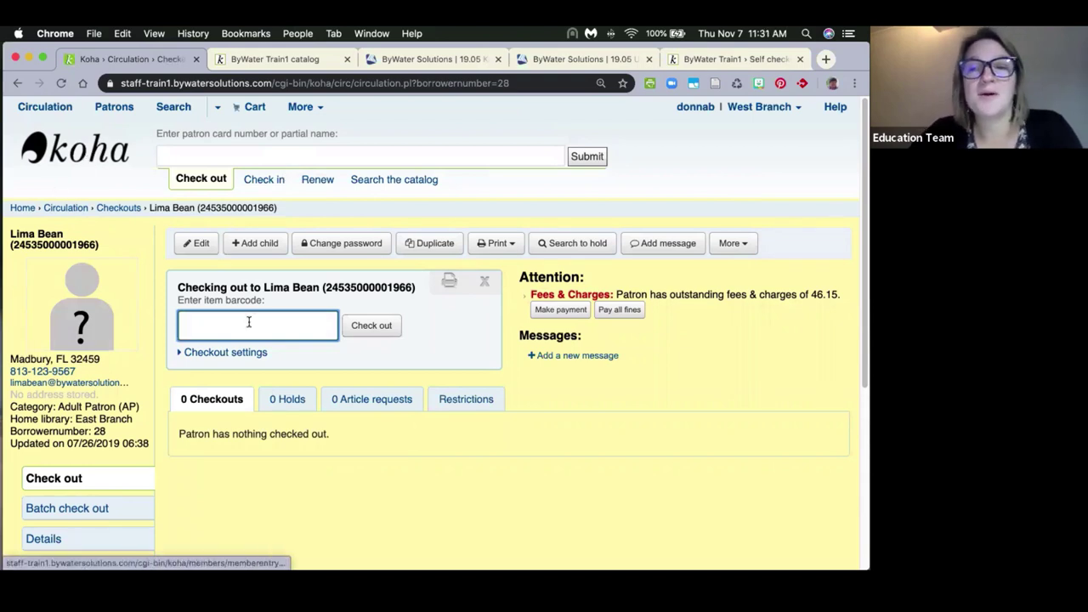
left_click(22, 209)
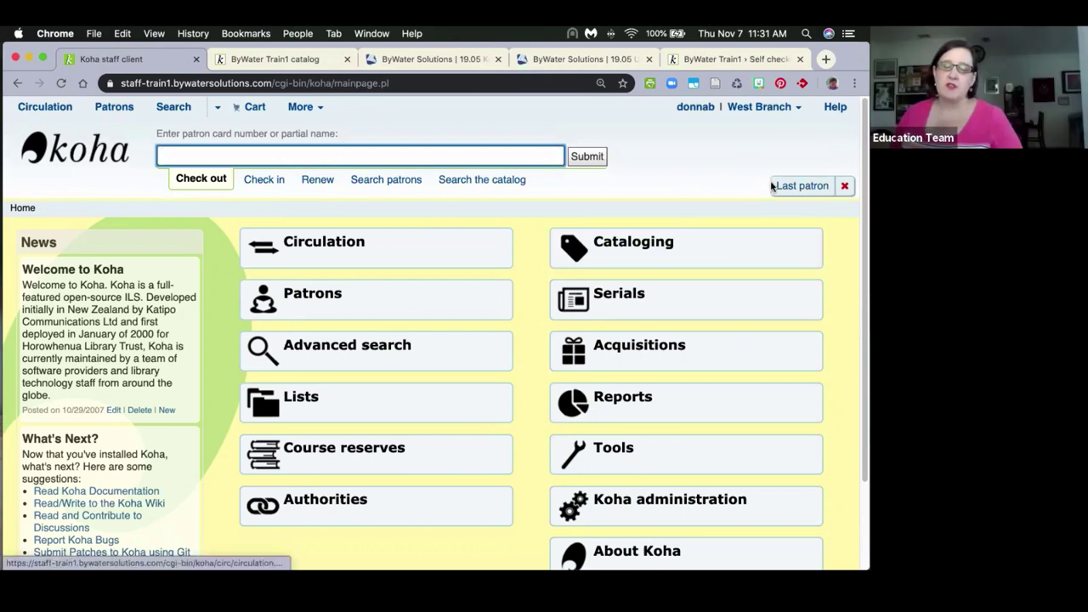
left_click(845, 187)
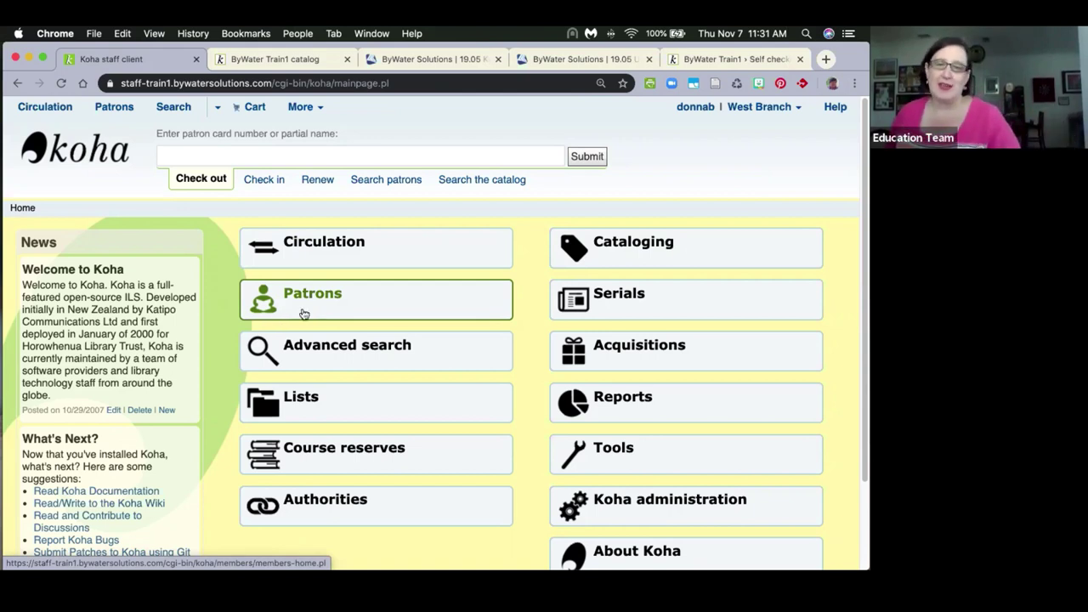
- Search patrons by first name and open the details page with the 'Account has been locked' warning
left_click(372, 182)
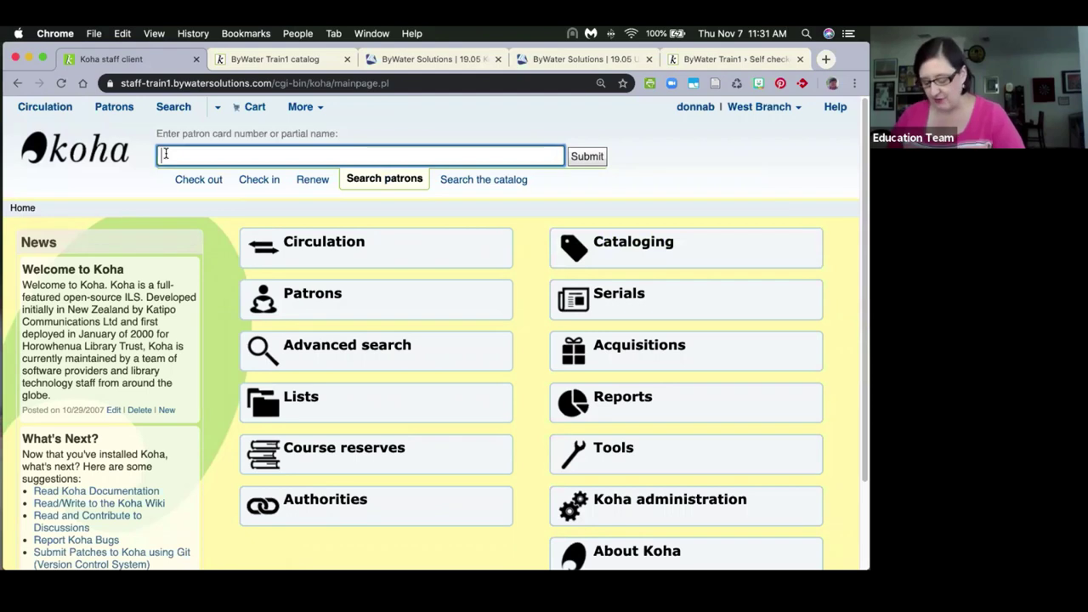
type("lucy")
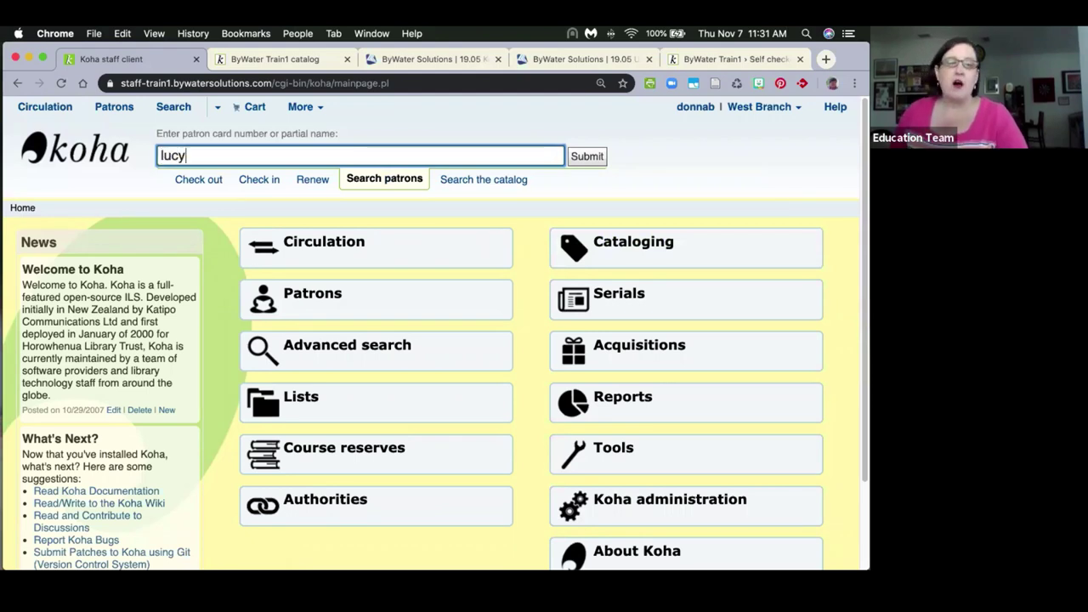
key("Return")
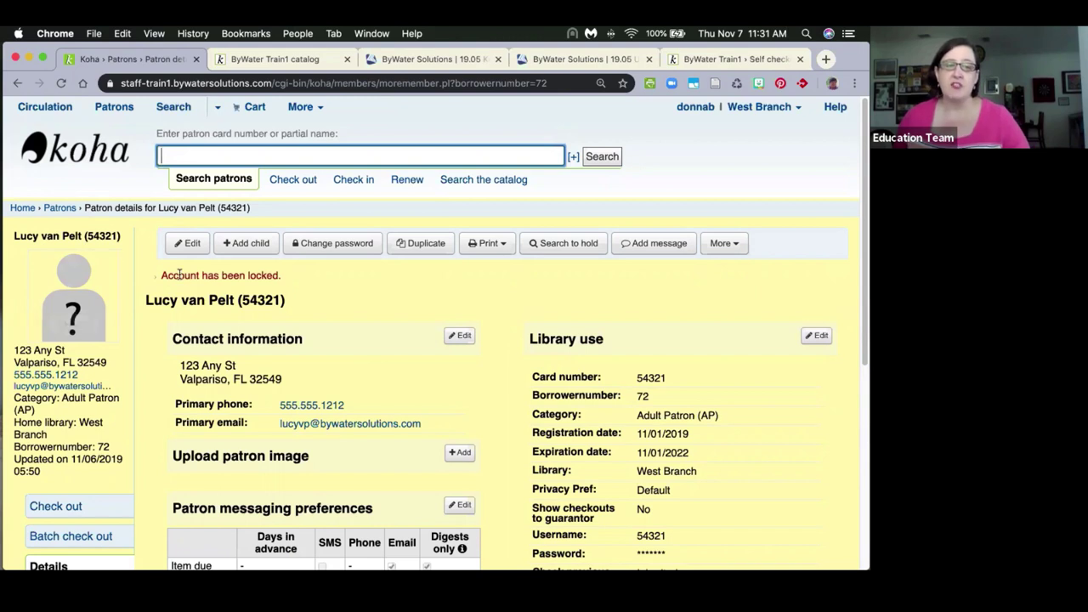
left_click_drag(168, 276, 281, 281)
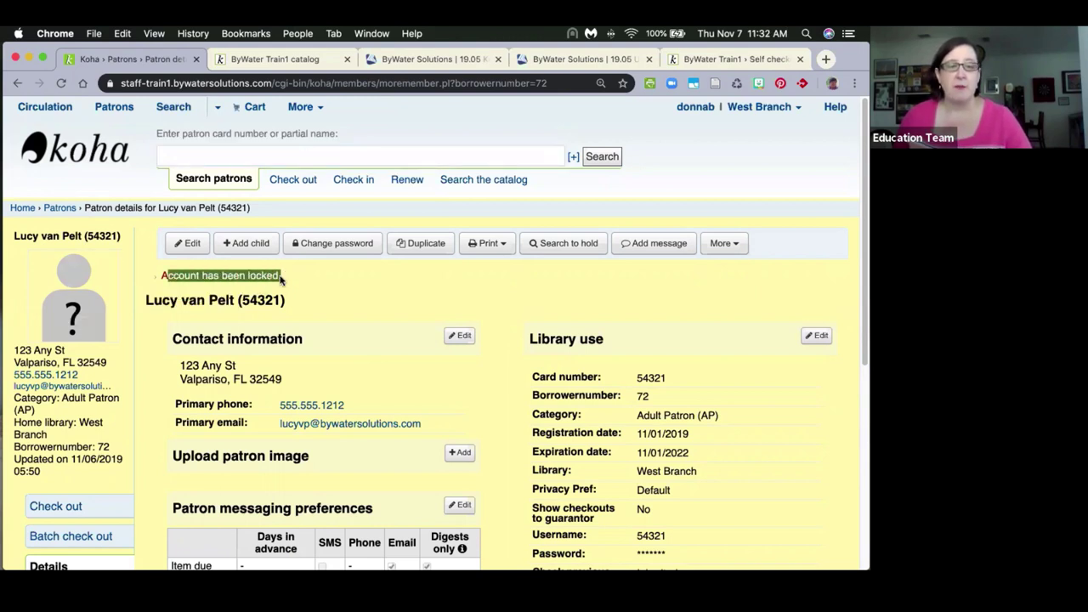
left_click(334, 275)
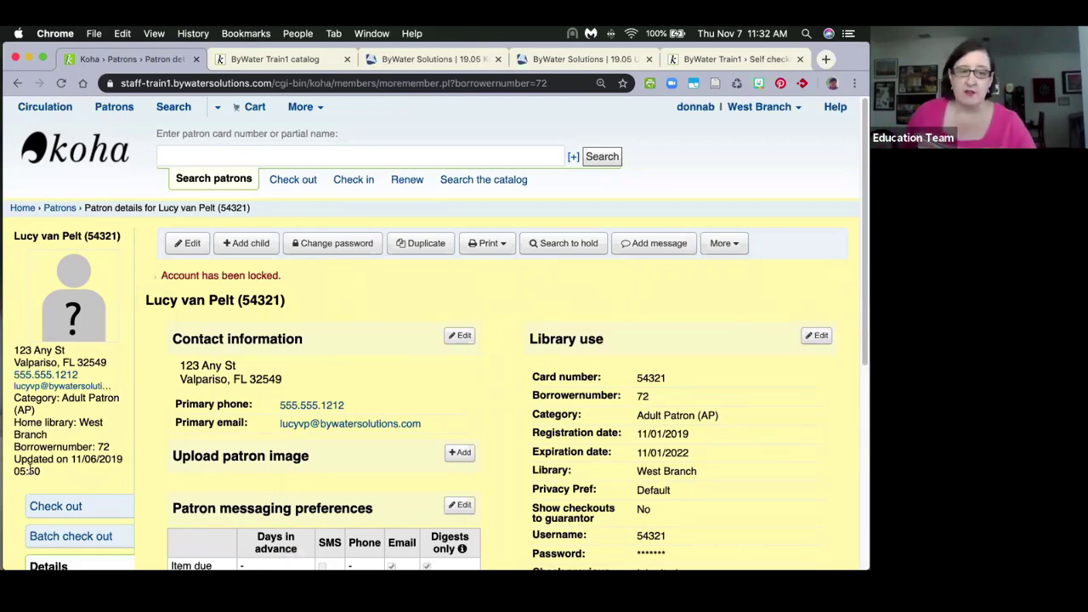
- Review the locked patron's checkout and details pages, then go to the Patrons page
left_click(51, 509)
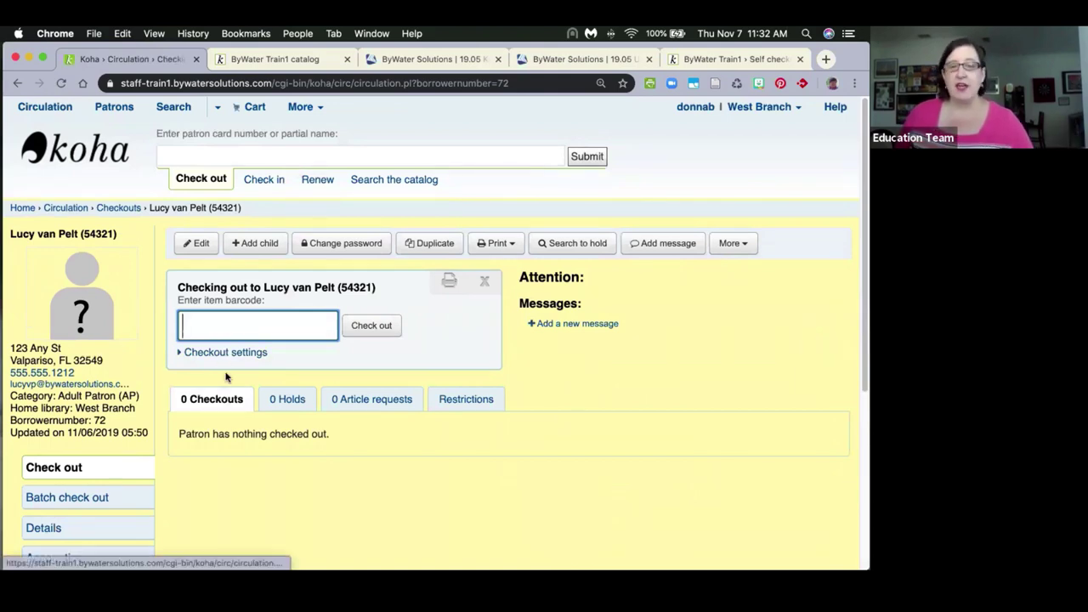
scroll(136, 455, "down", 1)
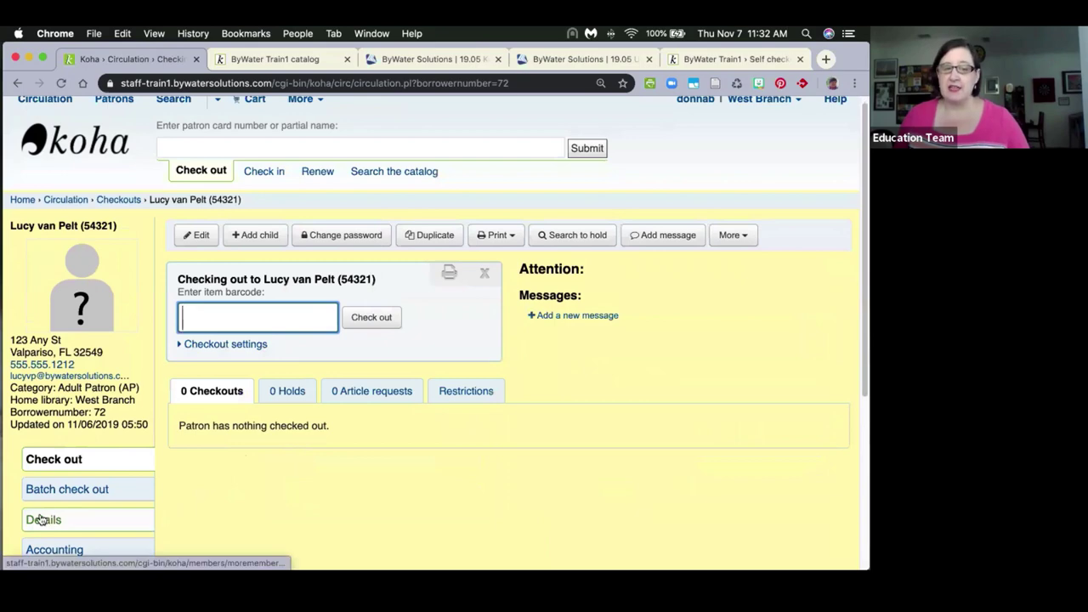
left_click(44, 520)
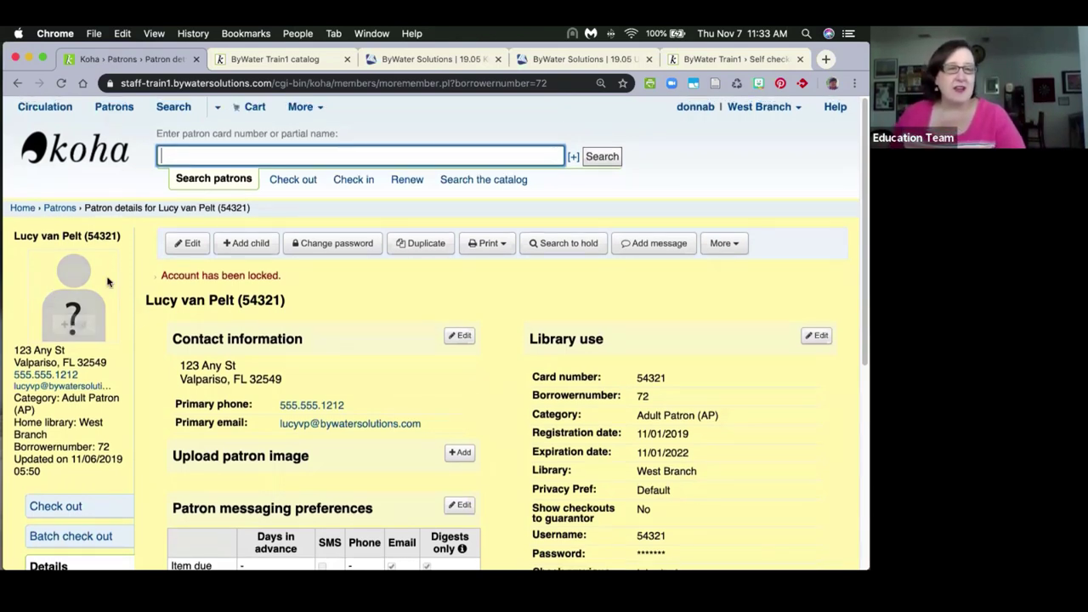
left_click(58, 209)
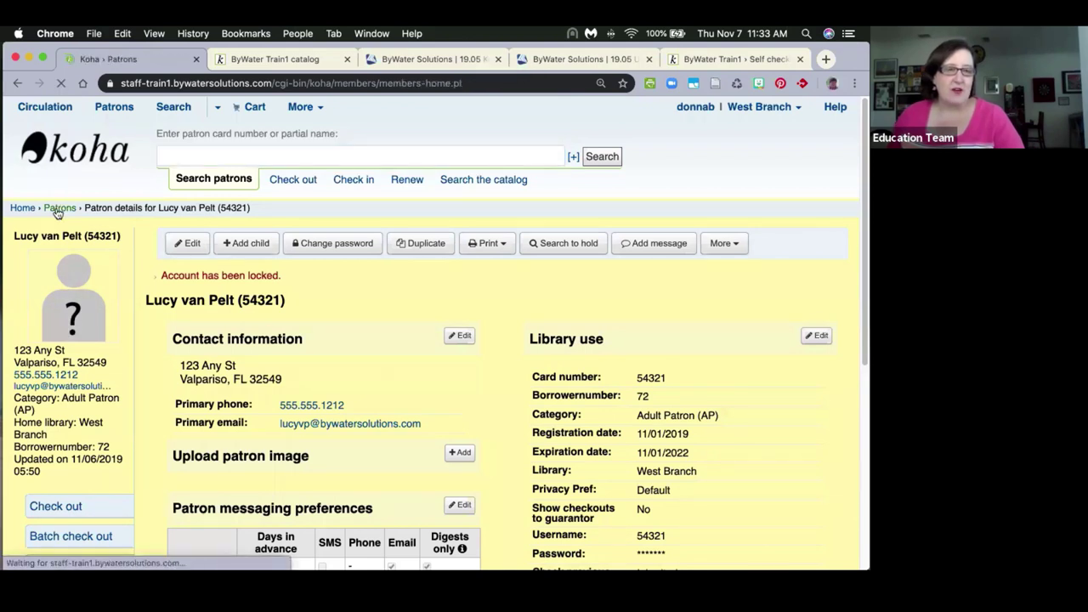
- Open a blank Add patron form for a new Adult Patron
left_click(192, 243)
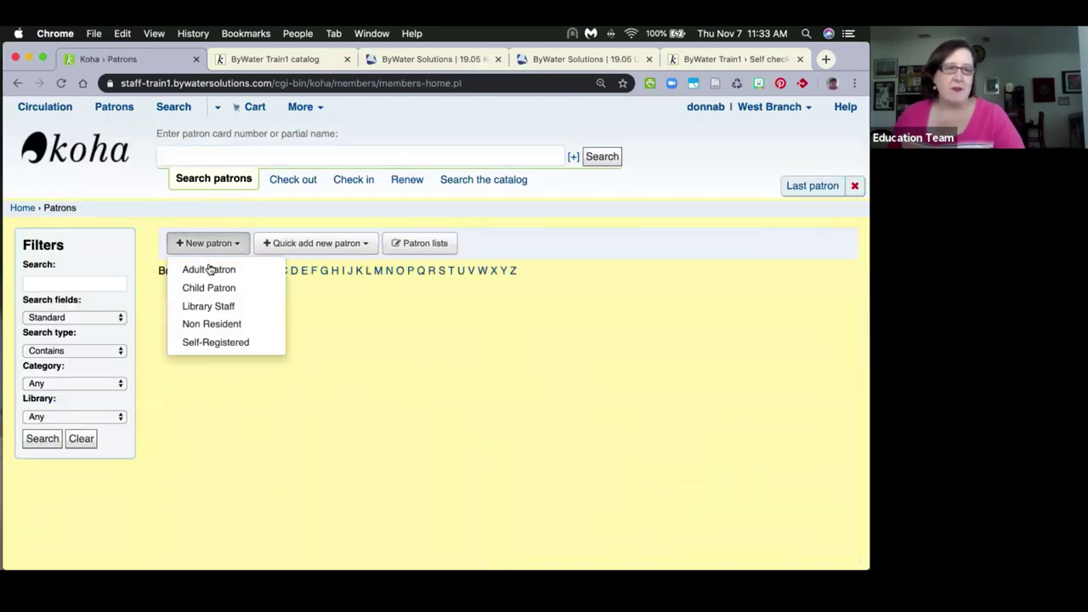
left_click(212, 270)
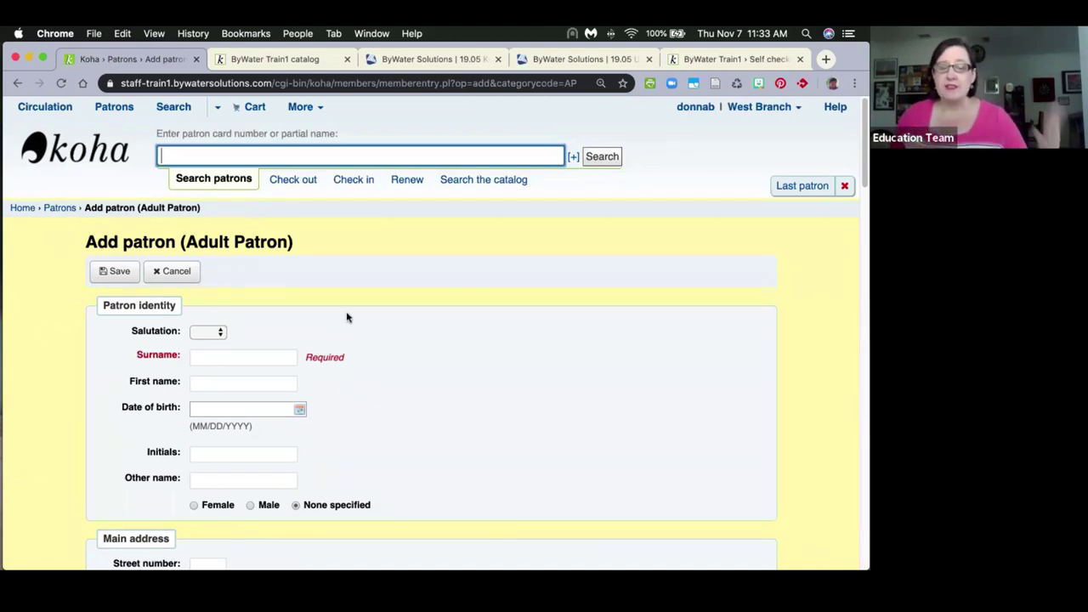
scroll(343, 315, "down", 1)
scroll(339, 316, "down", 5)
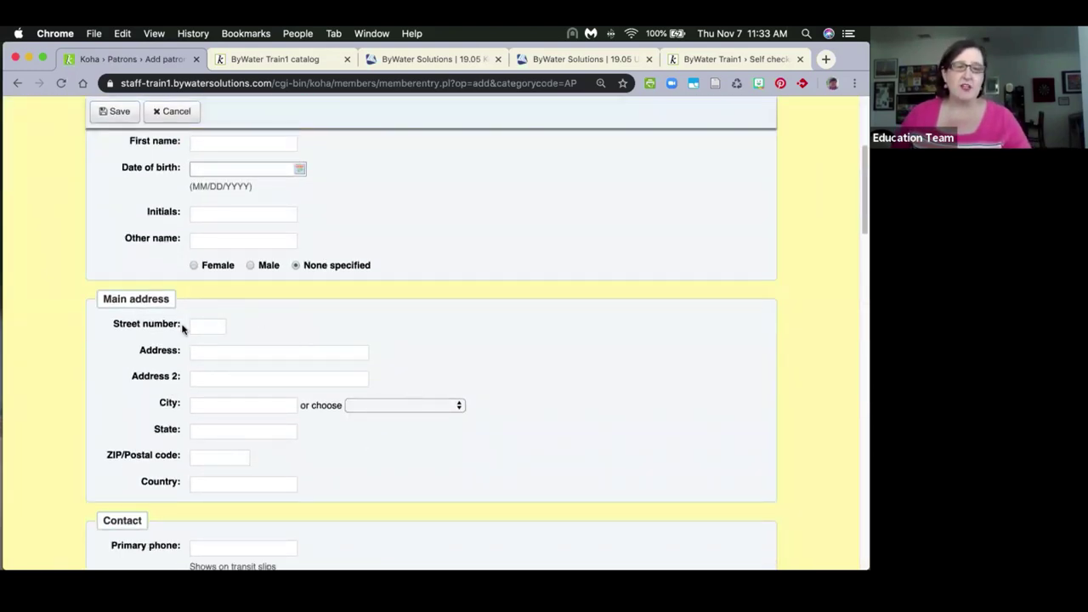
left_click(398, 406)
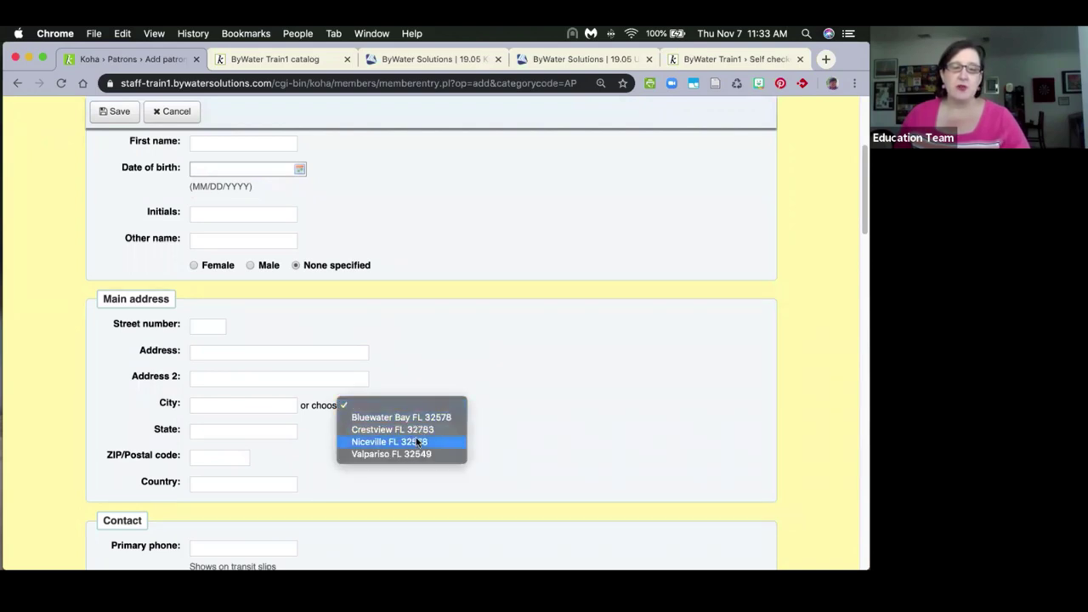
left_click(417, 443)
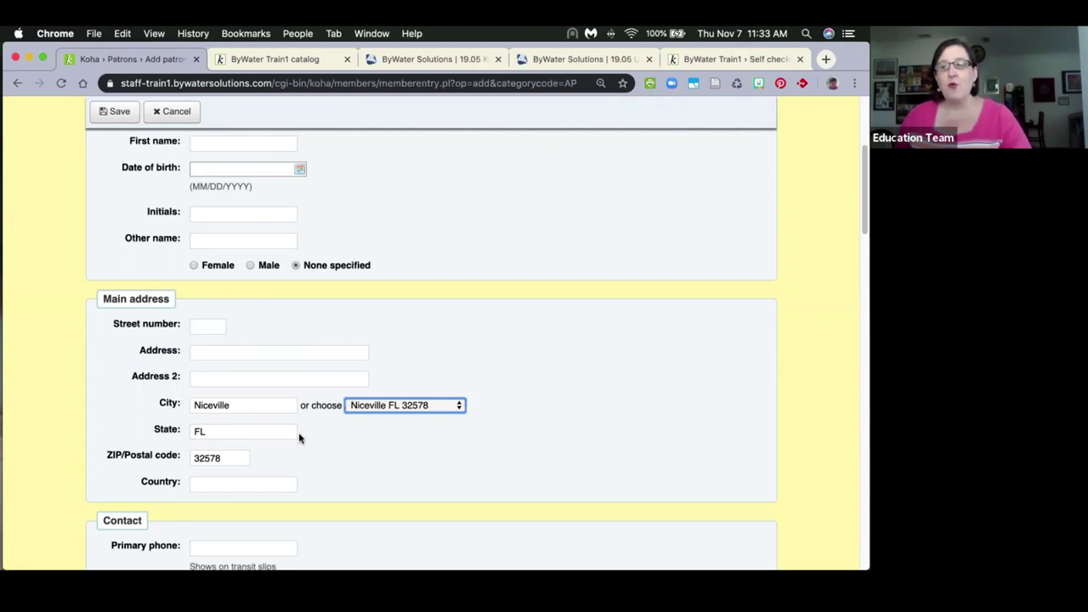
scroll(299, 438, "down", 5)
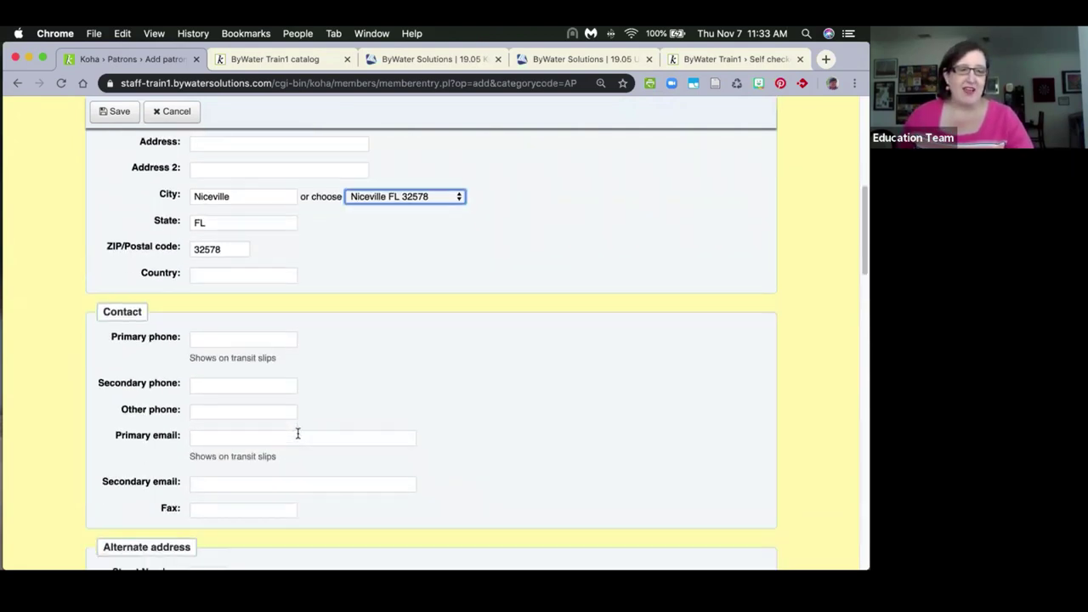
scroll(298, 433, "down", 8)
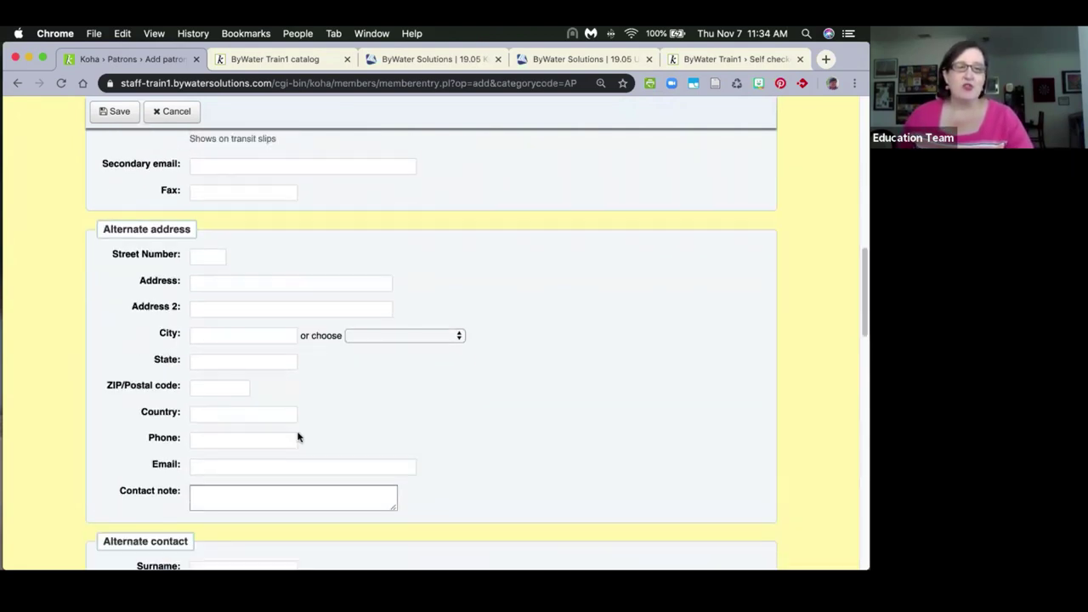
left_click(386, 337)
left_click(384, 361)
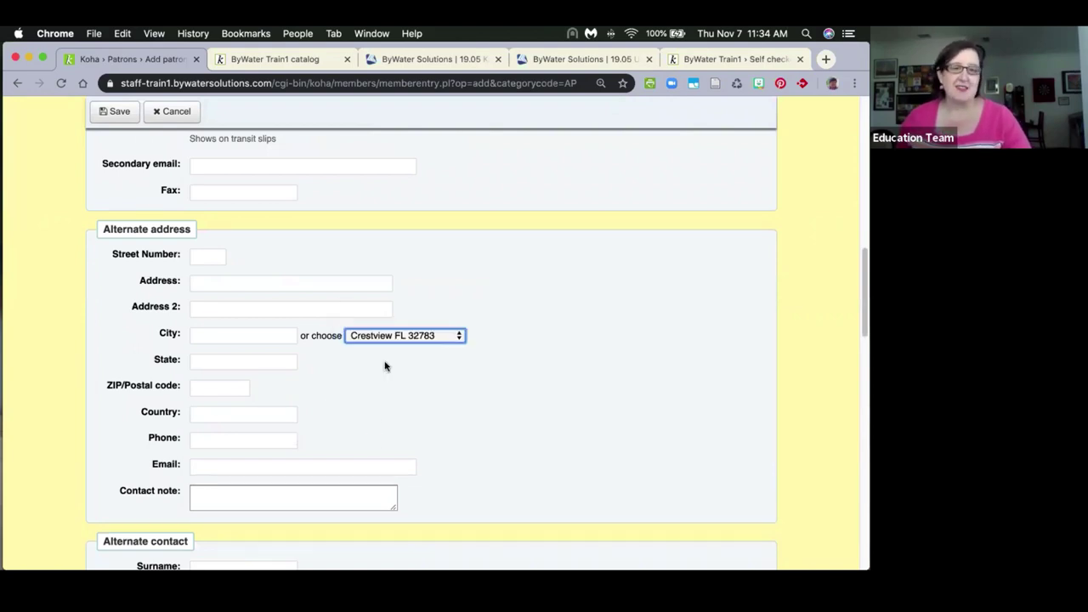
scroll(384, 366, "down", 4)
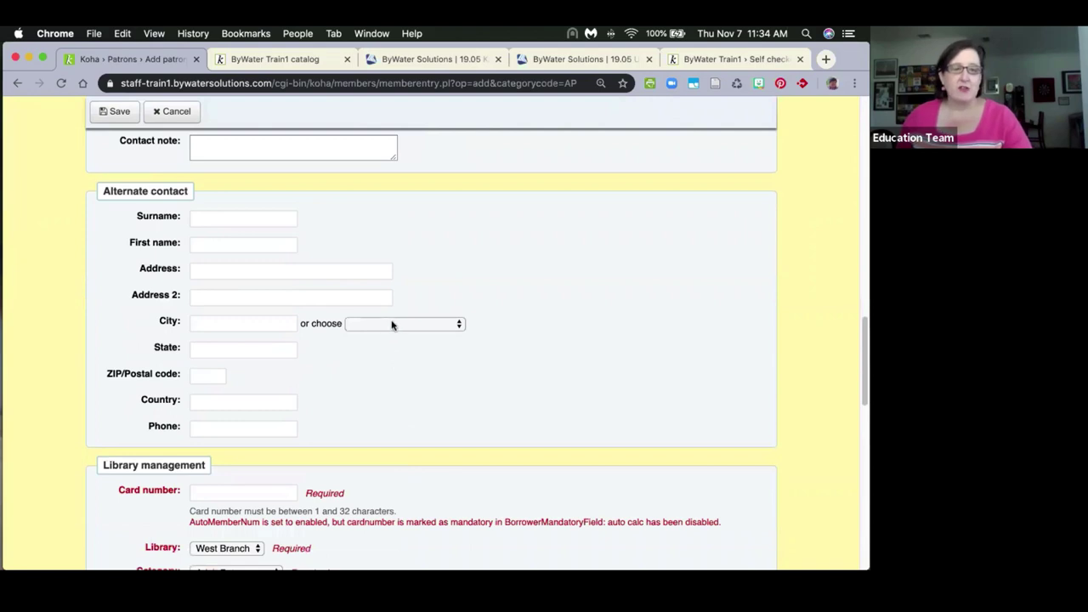
left_click(392, 324)
left_click(386, 335)
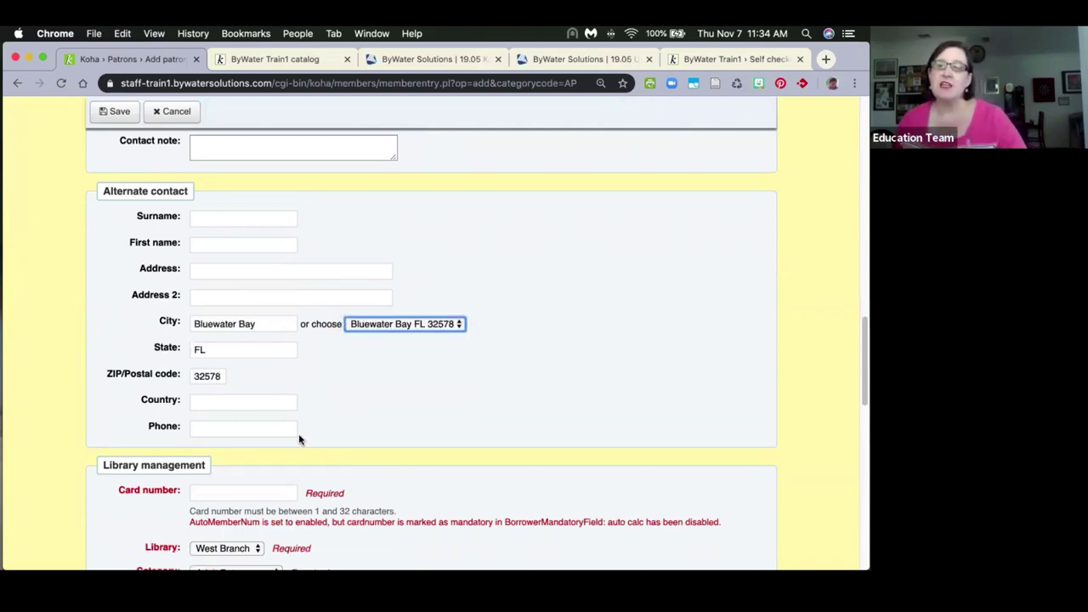
scroll(298, 438, "up", 5)
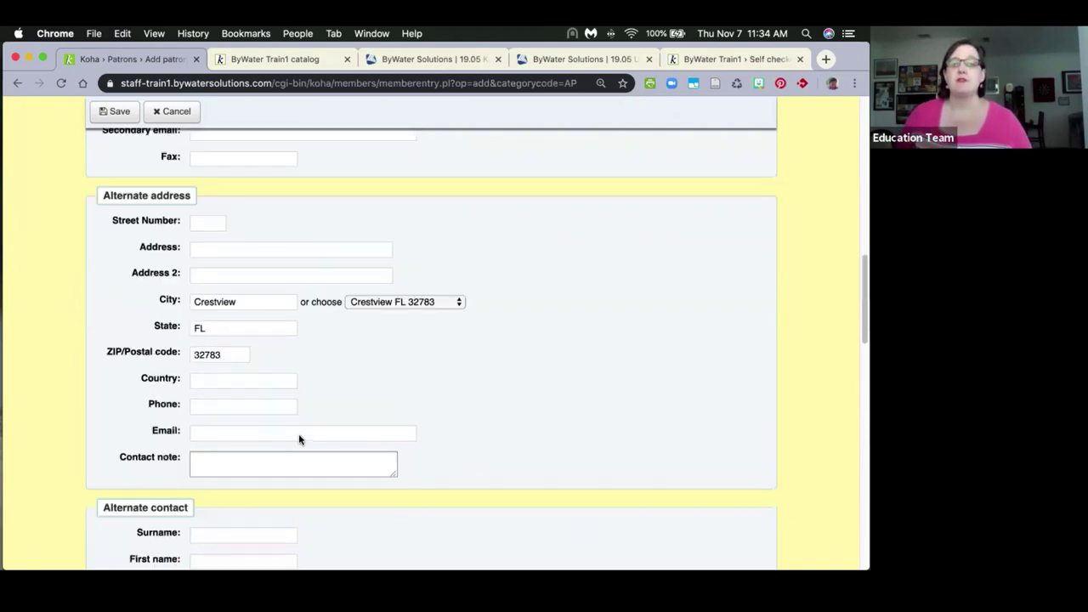
scroll(298, 440, "up", 5)
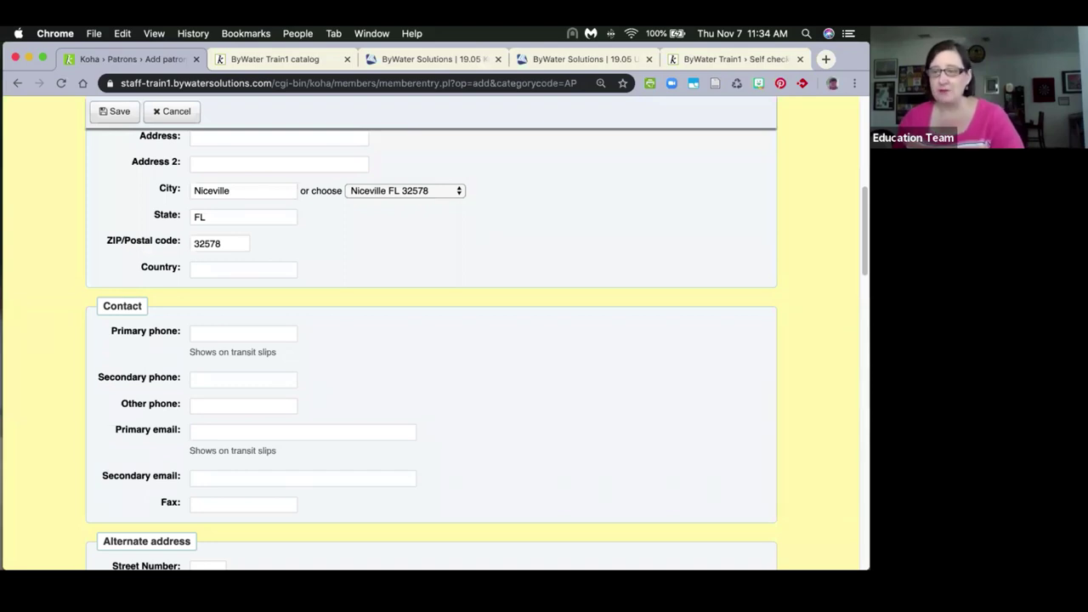
scroll(347, 317, "down", 5)
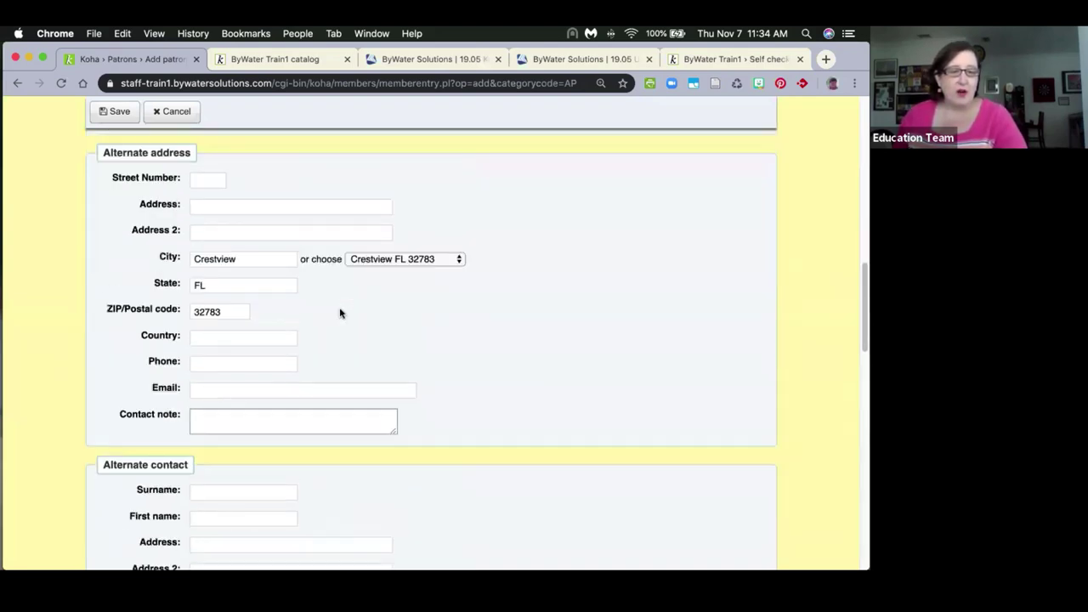
scroll(339, 313, "down", 7)
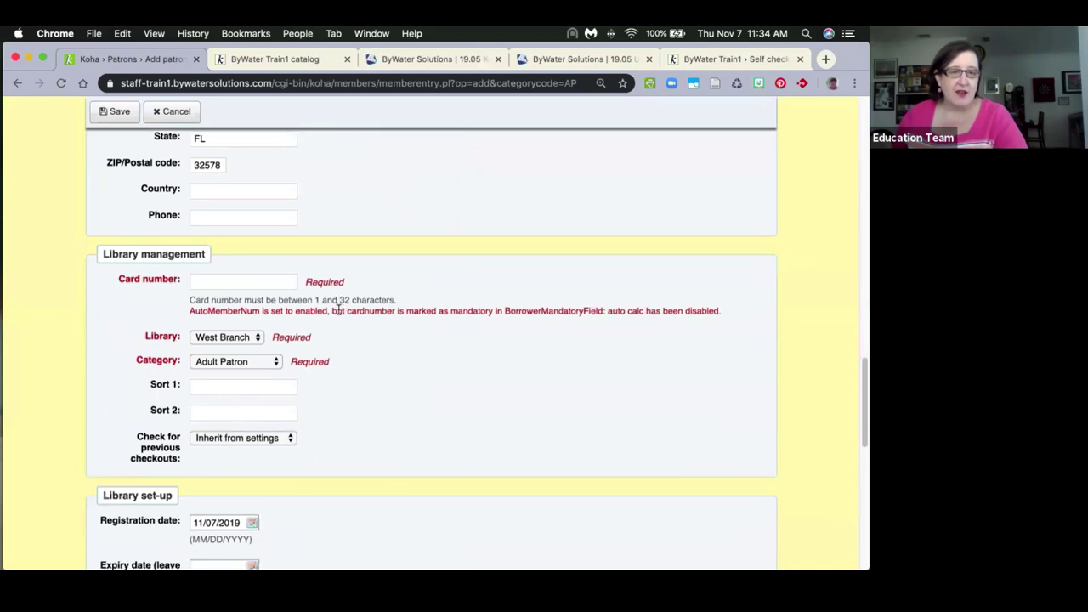
scroll(338, 311, "down", 3)
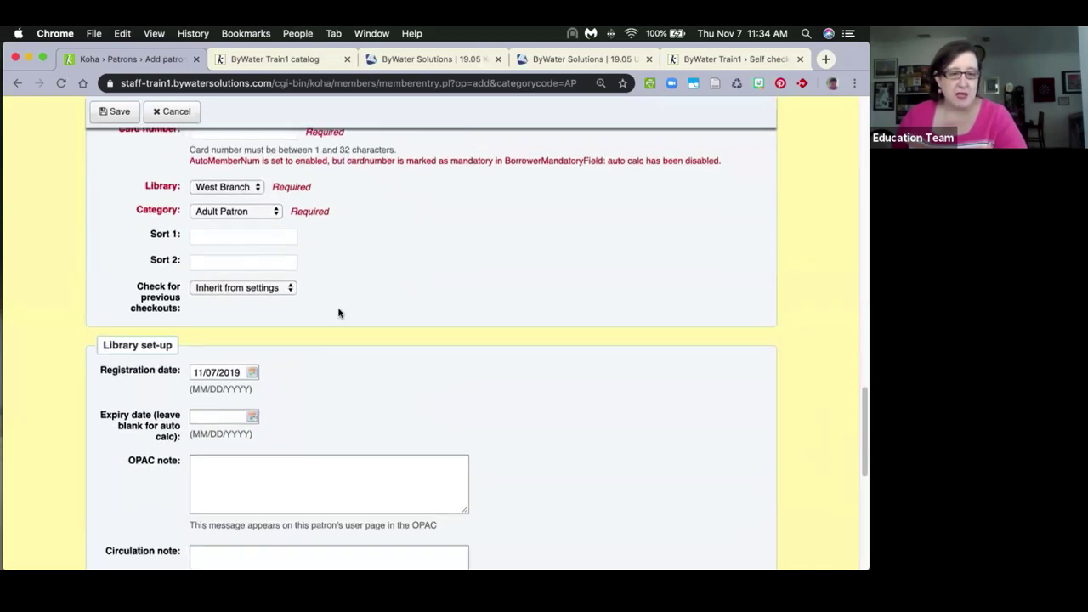
scroll(338, 314, "down", 4)
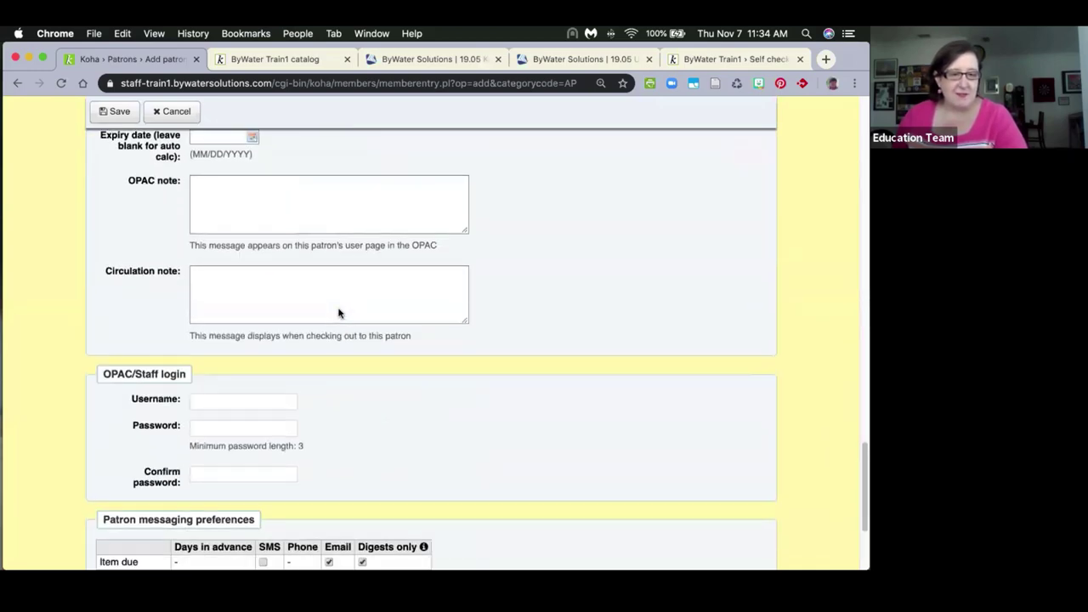
scroll(338, 314, "down", 3)
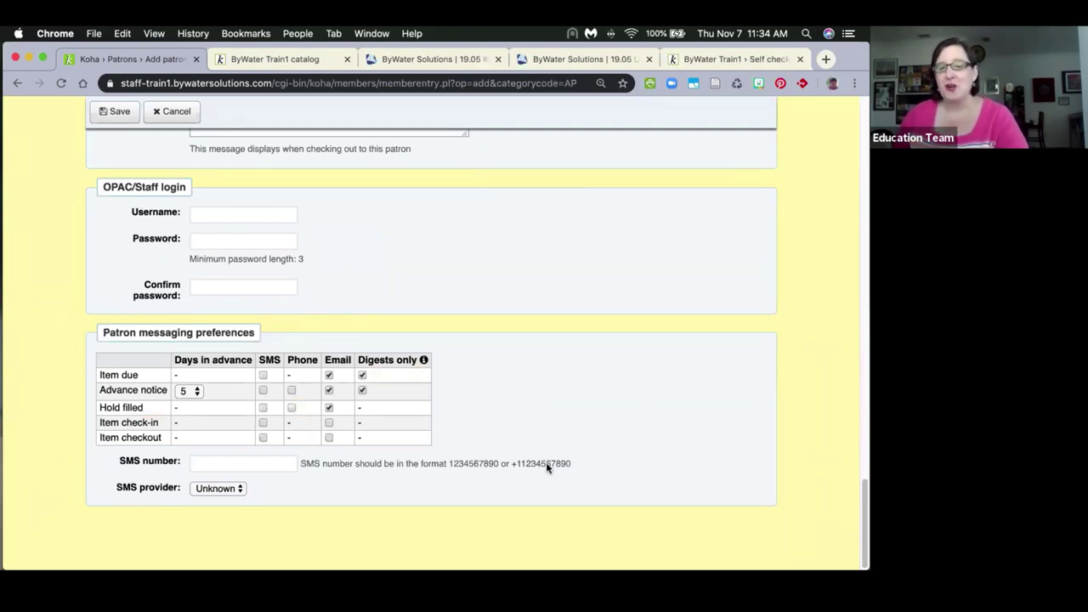
left_click_drag(571, 464, 304, 477)
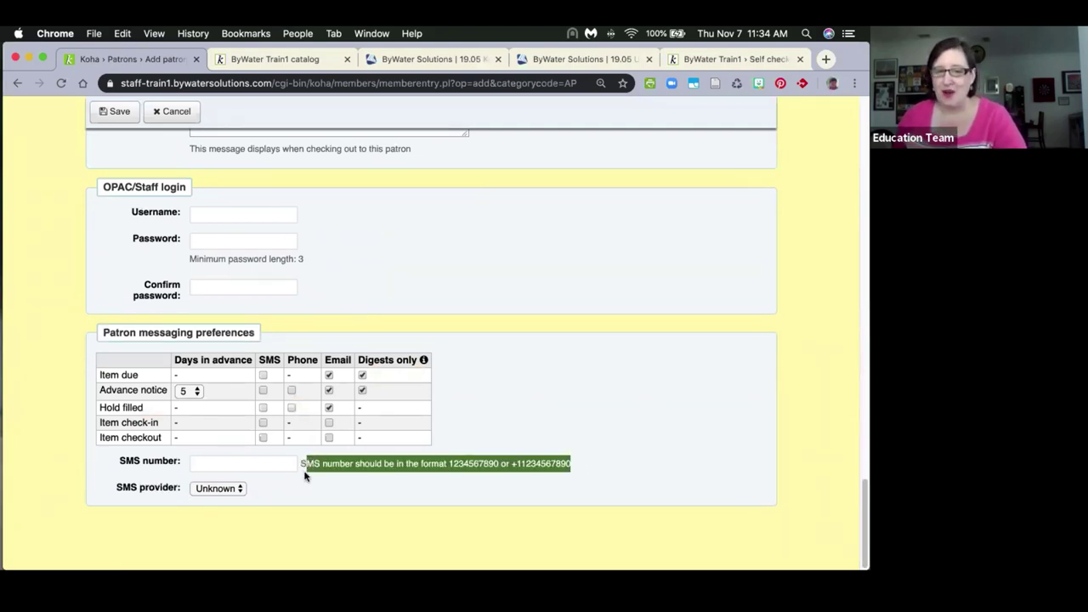
left_click(325, 484)
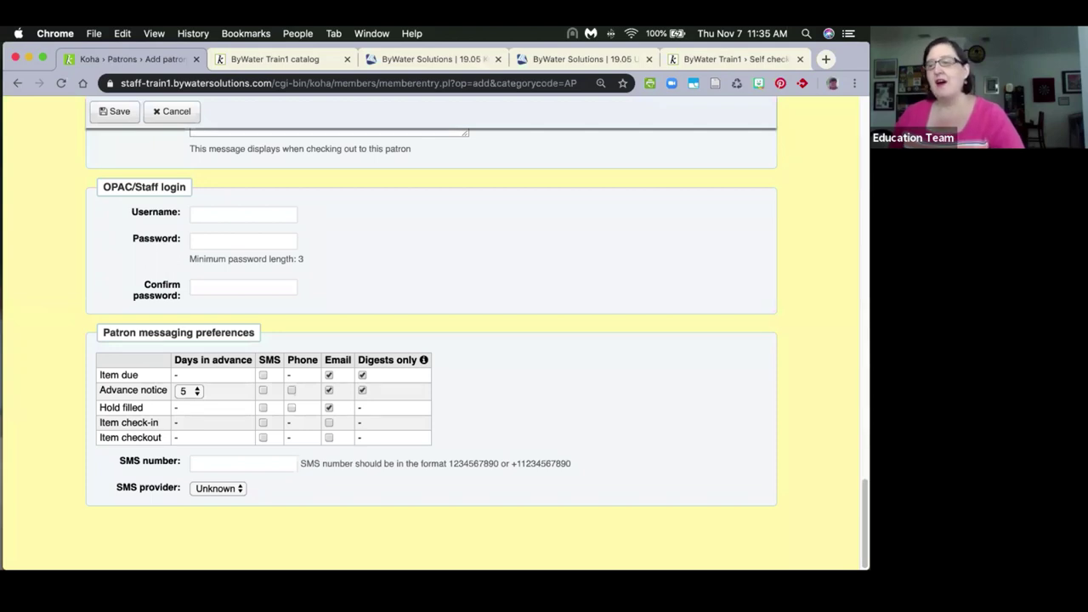
- Abandon the unsaved Add patron form and go back to the staff client home page
scroll(595, 296, "up", 20)
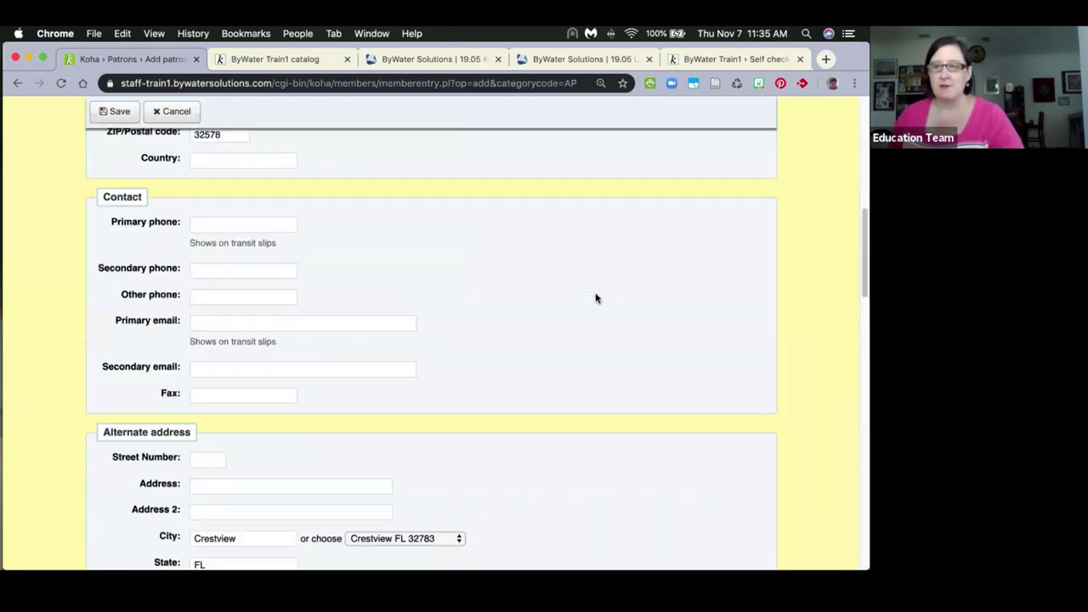
left_click(72, 167)
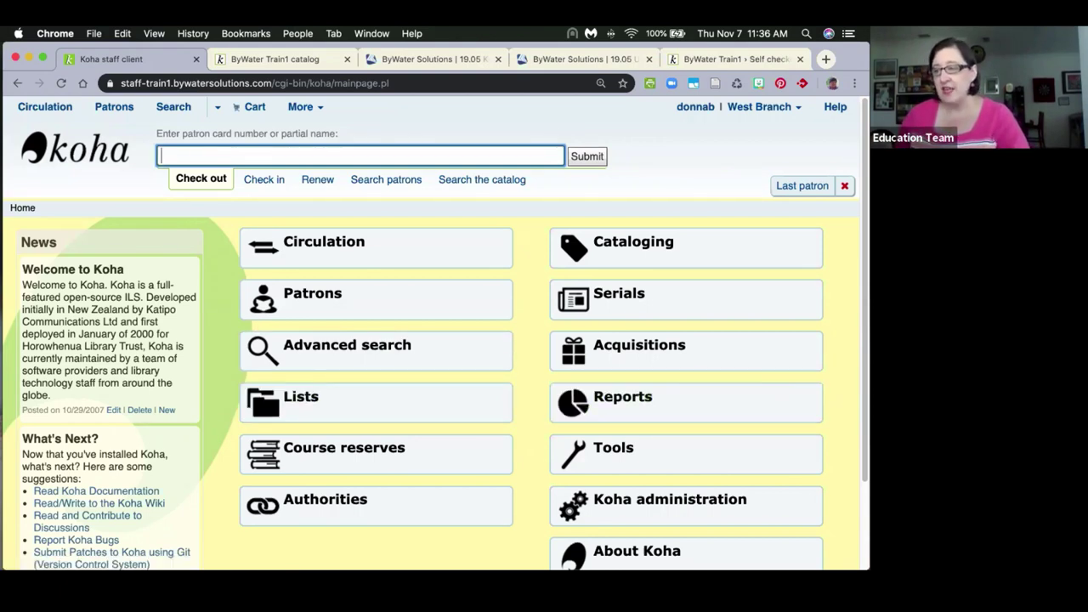
key("super+Tab")
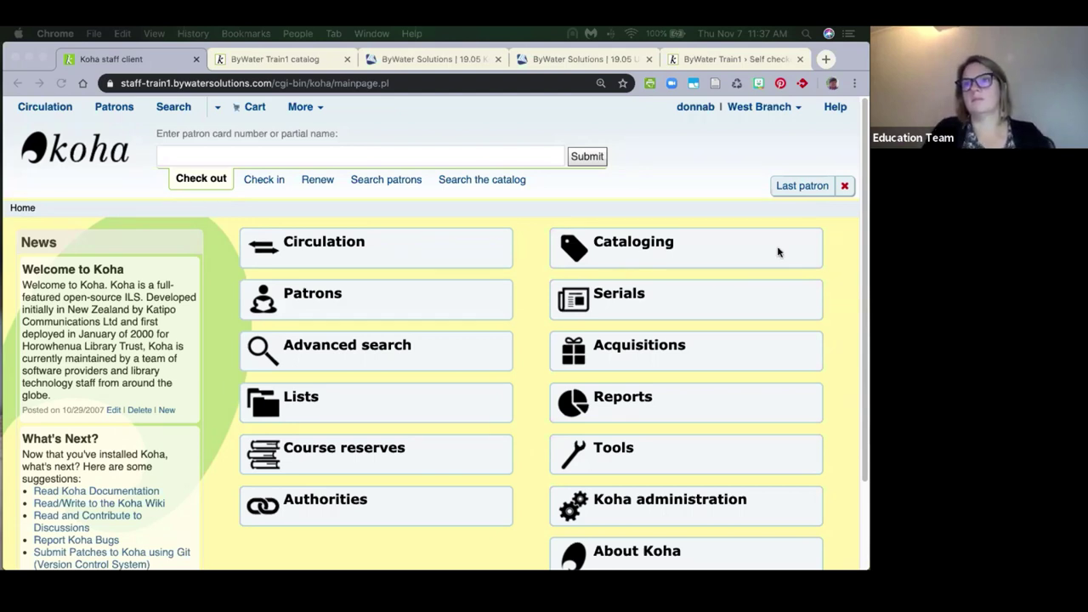
left_click(544, 155)
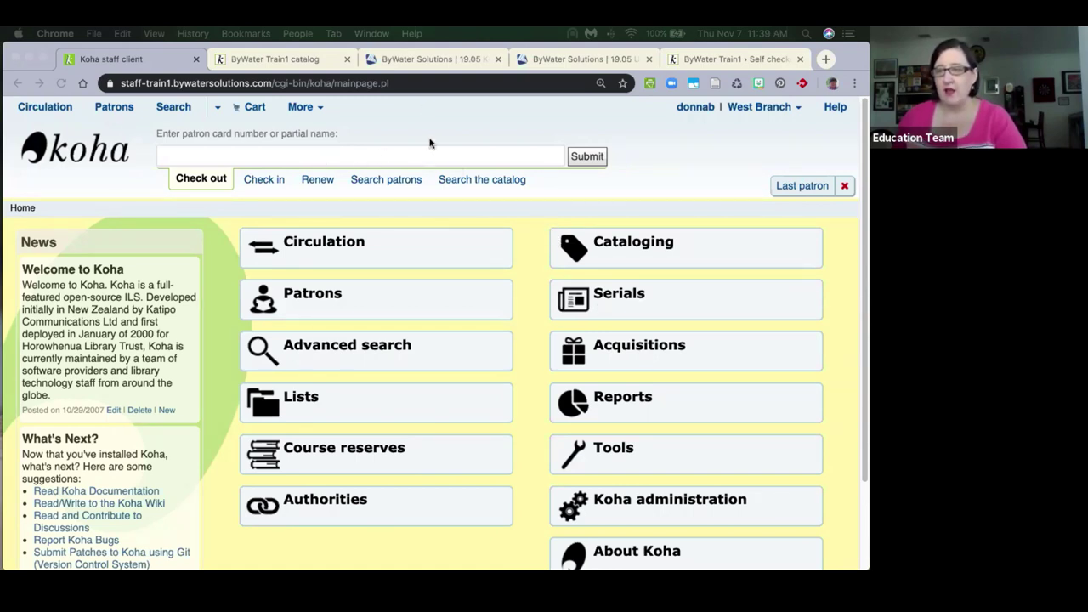
- Search the public catalog for 'big finish'
left_click(251, 66)
left_click(251, 66)
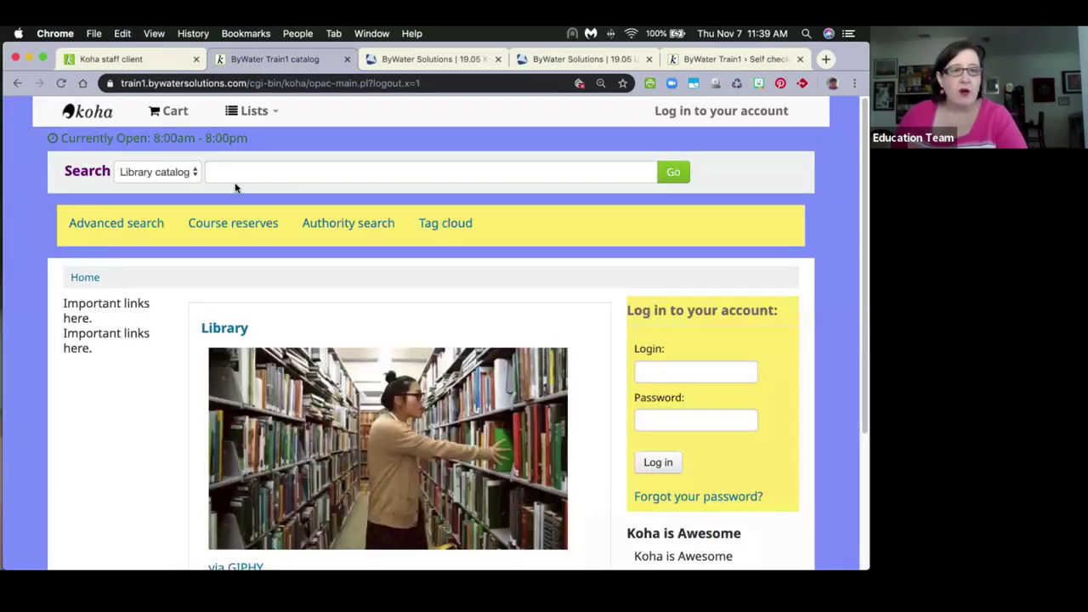
type("big ")
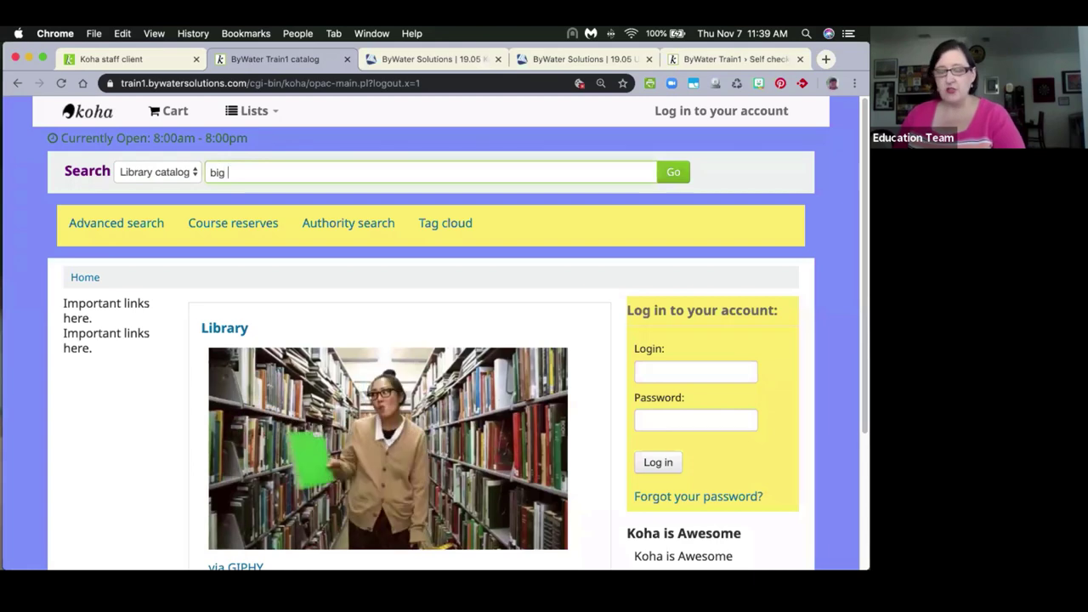
type("finish")
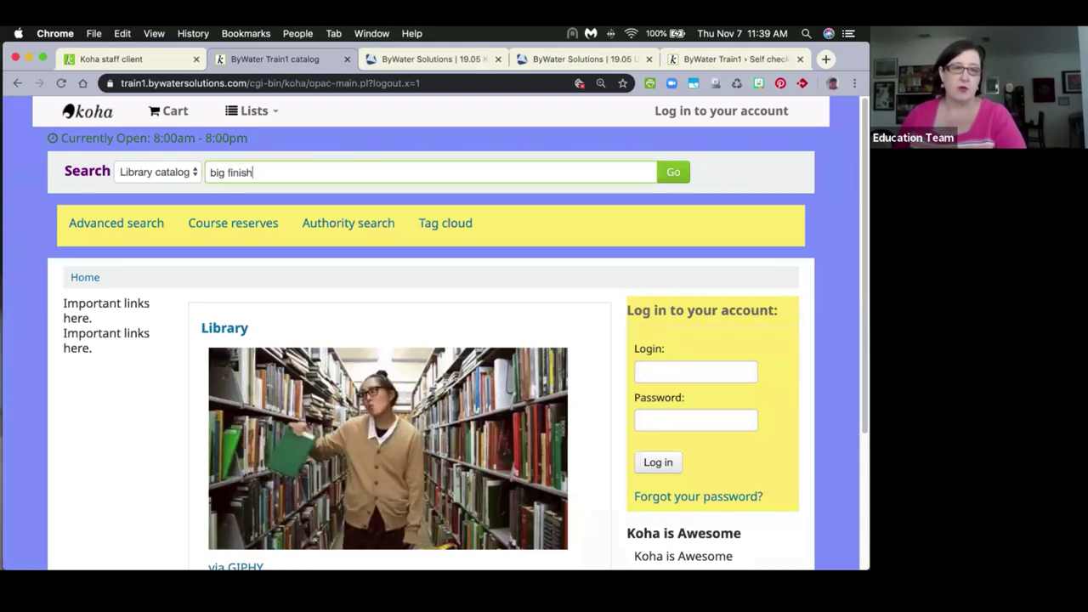
key("Return")
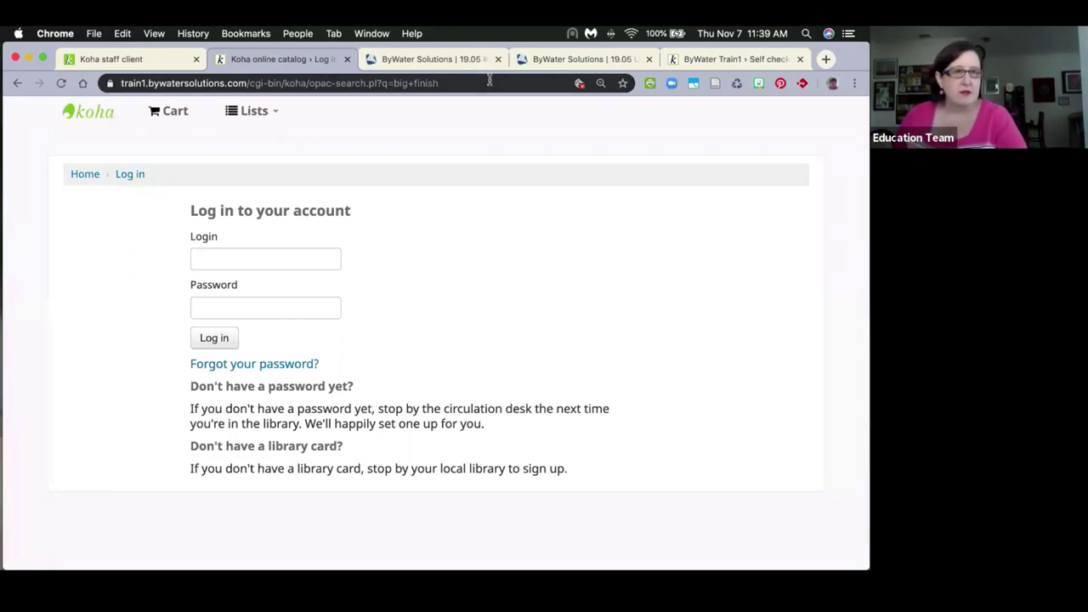
left_click(86, 174)
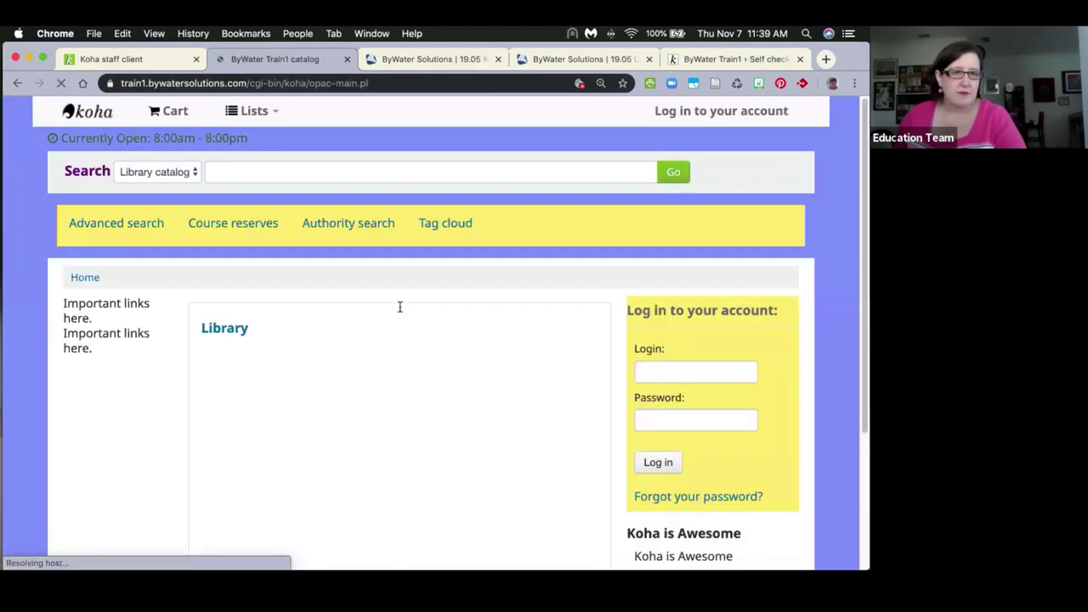
type("big finish")
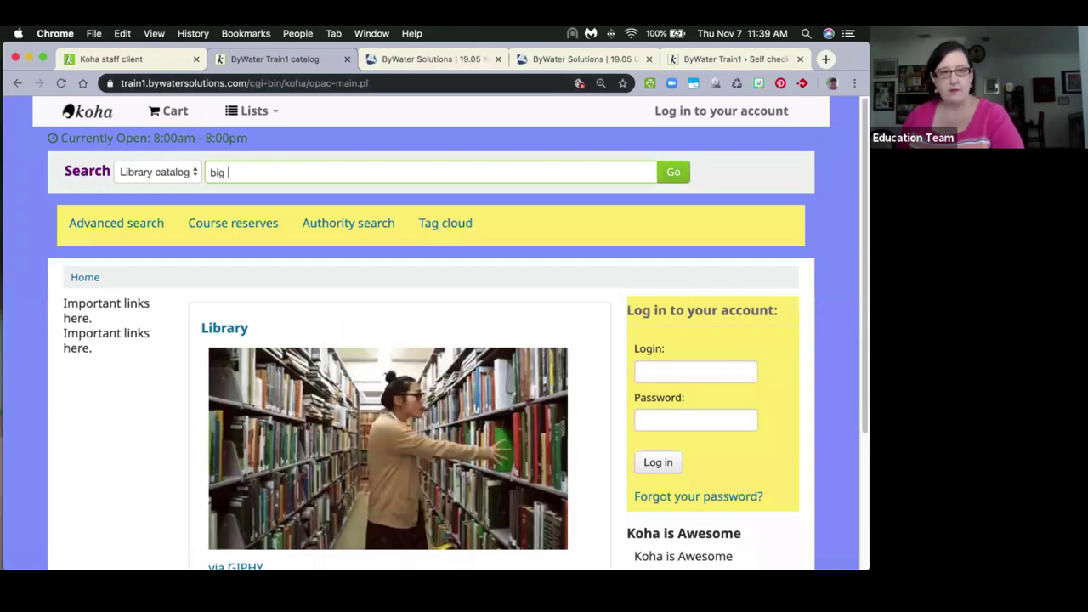
key("Return")
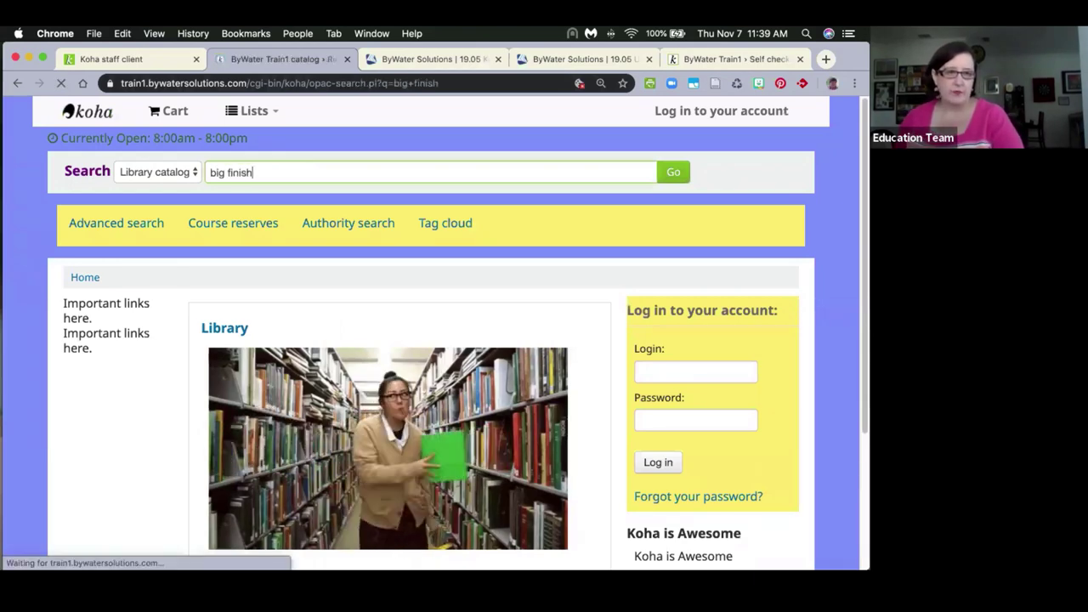
- Open The big finish record and place a hold, reaching the login page
scroll(329, 372, "down", 2)
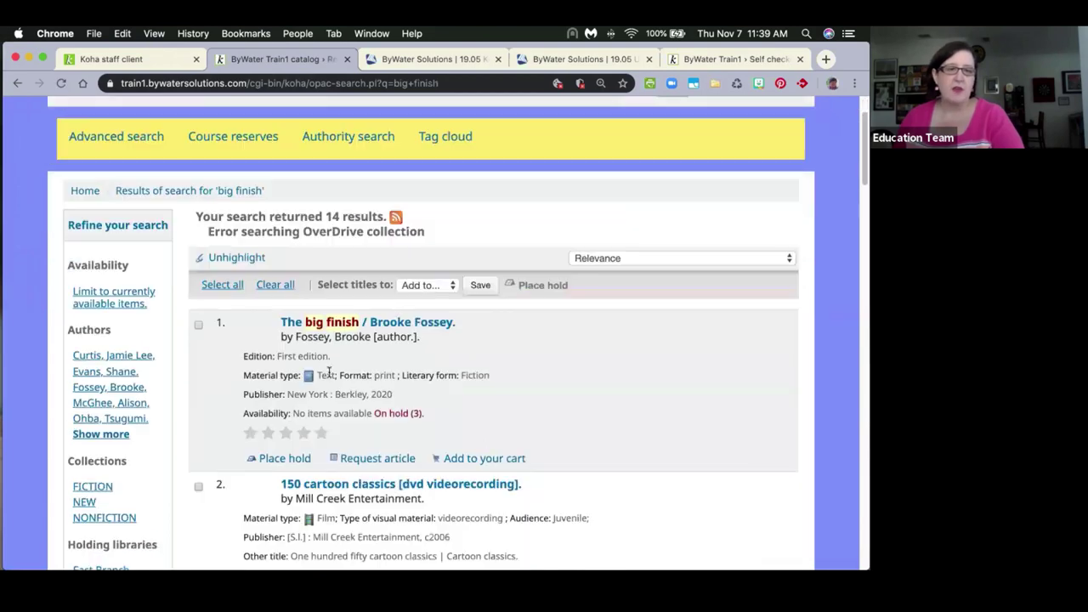
left_click(338, 325)
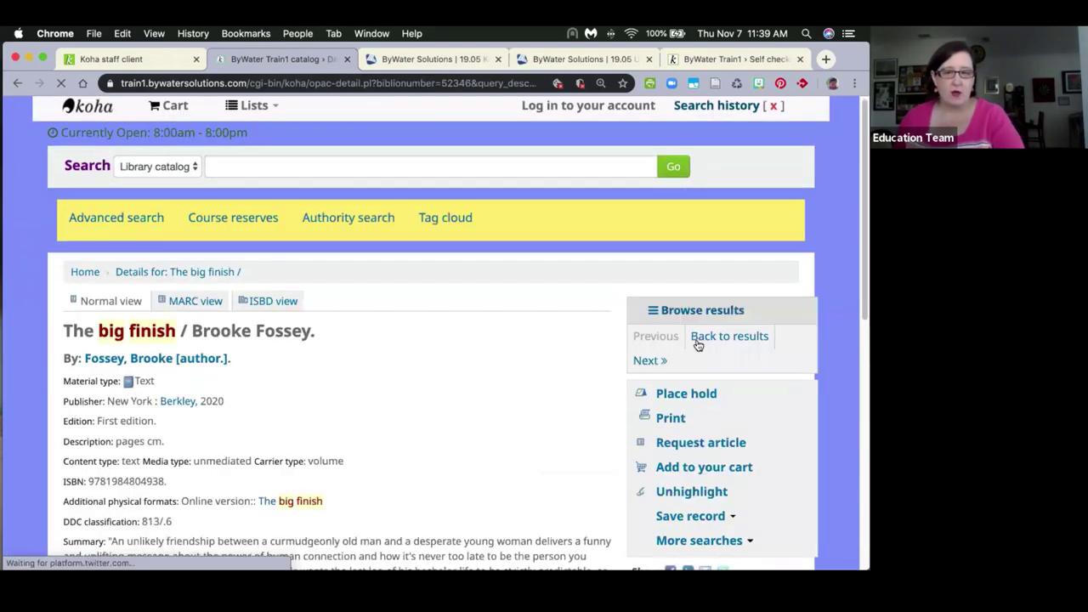
scroll(693, 344, "down", 1)
left_click(687, 341)
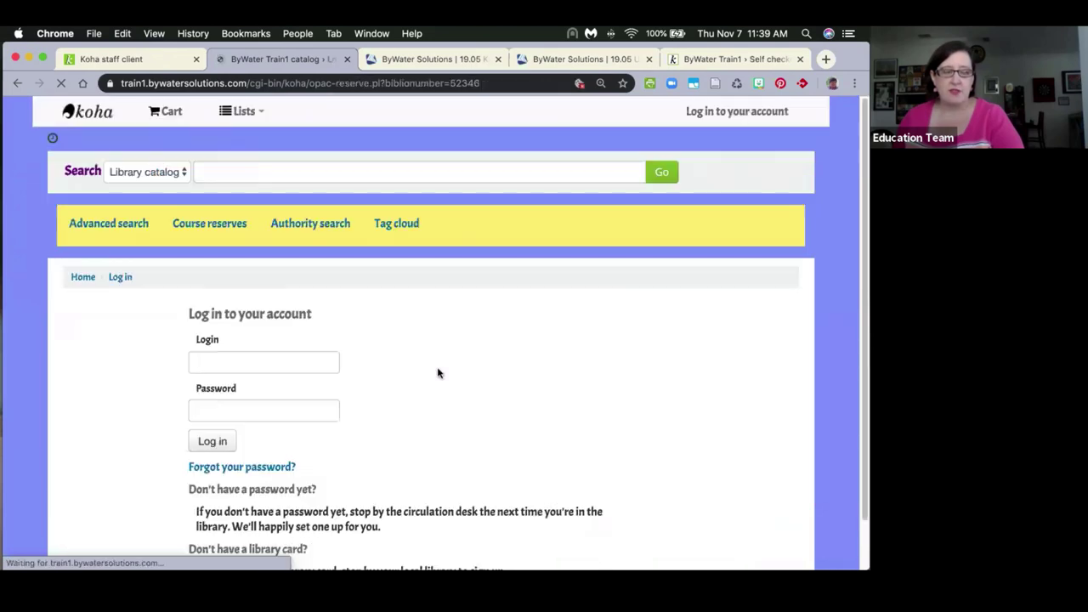
- Log in to the OPAC with the patron's username and password
left_click(215, 360)
type("andrew")
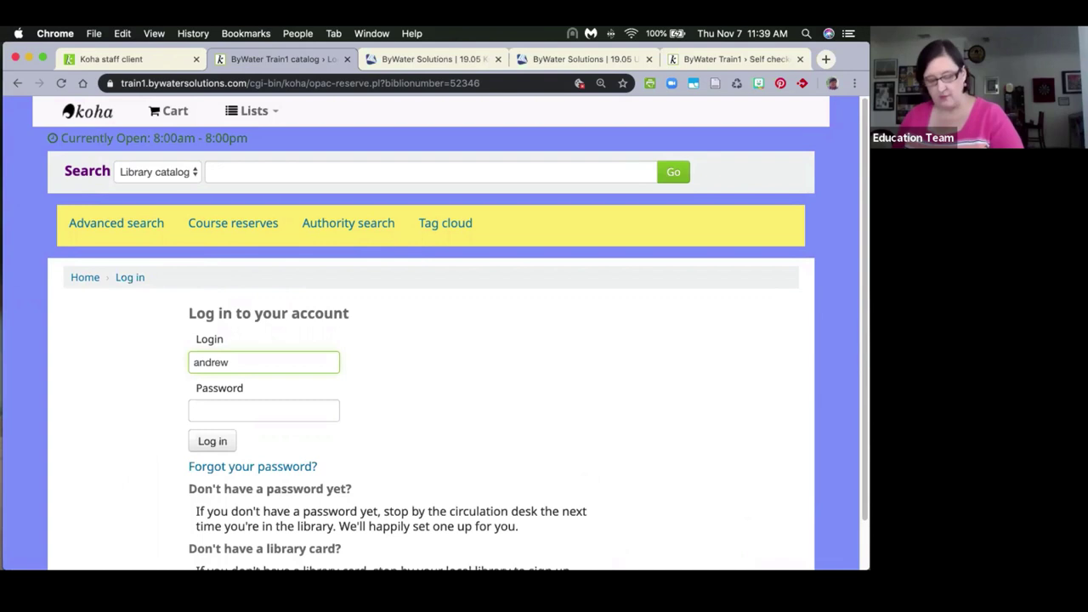
key("Tab")
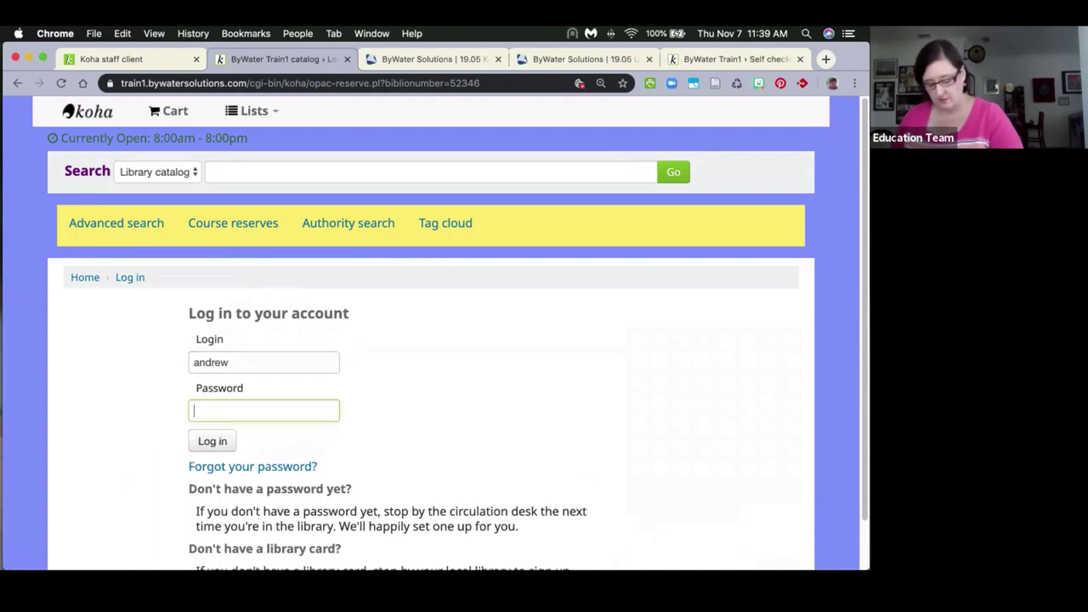
type("••••••")
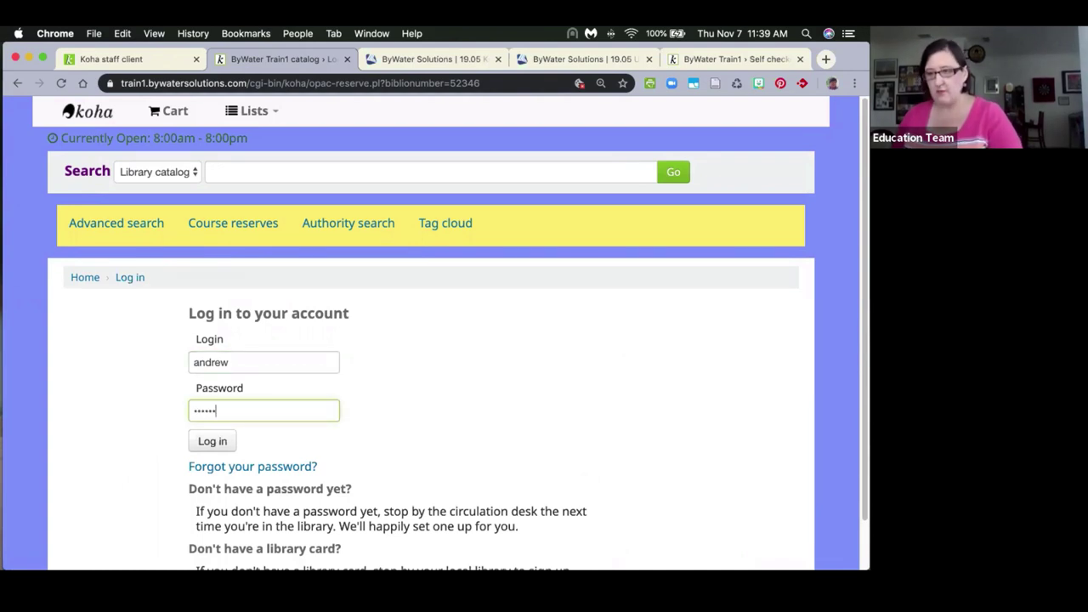
key("Return")
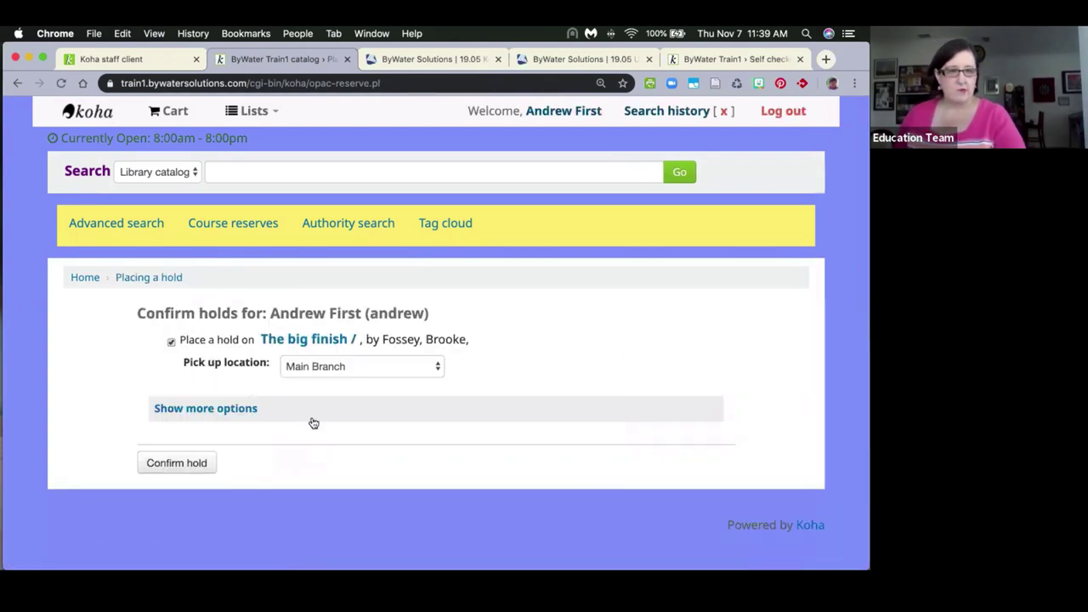
- Set the hold to 'A specific item' and show the table of three copies
left_click(226, 408)
scroll(240, 407, "down", 1)
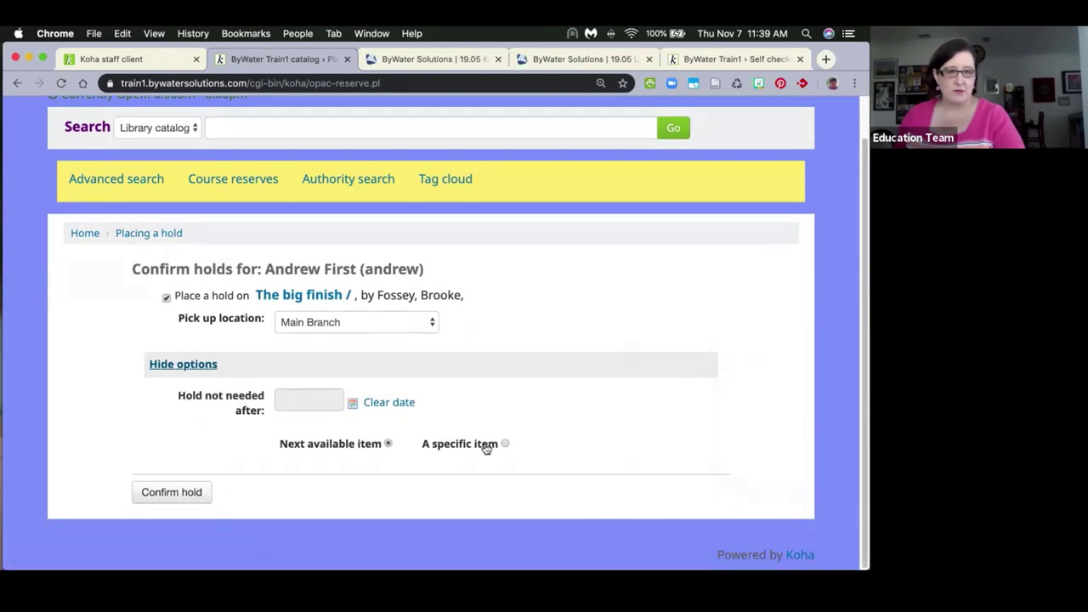
left_click(485, 448)
scroll(485, 448, "down", 5)
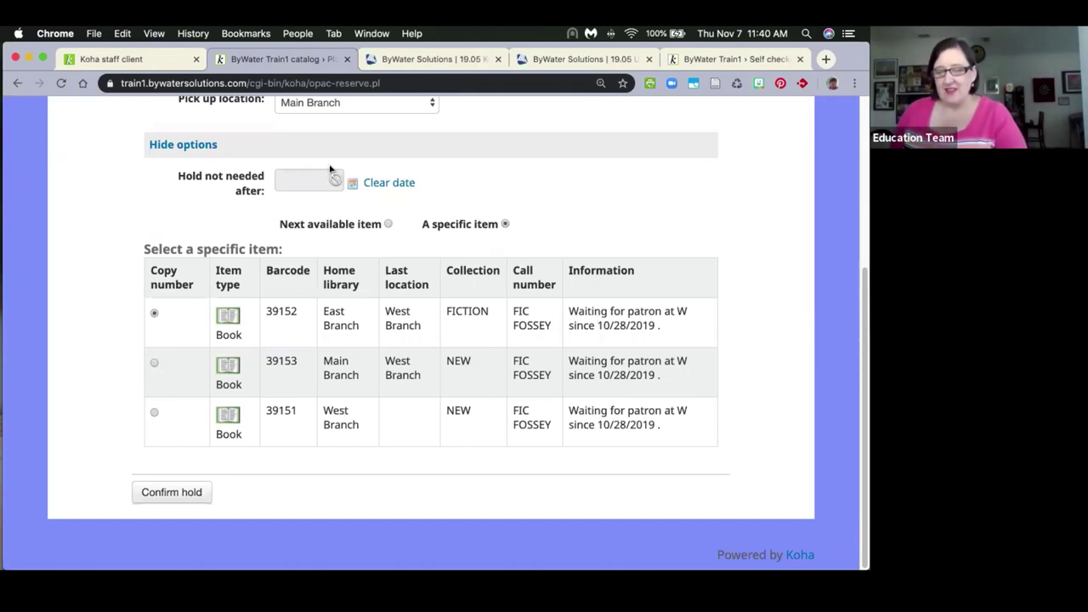
- In the staff client, search 'big finish' and open The big finish record showing Holds (5)
left_click(130, 57)
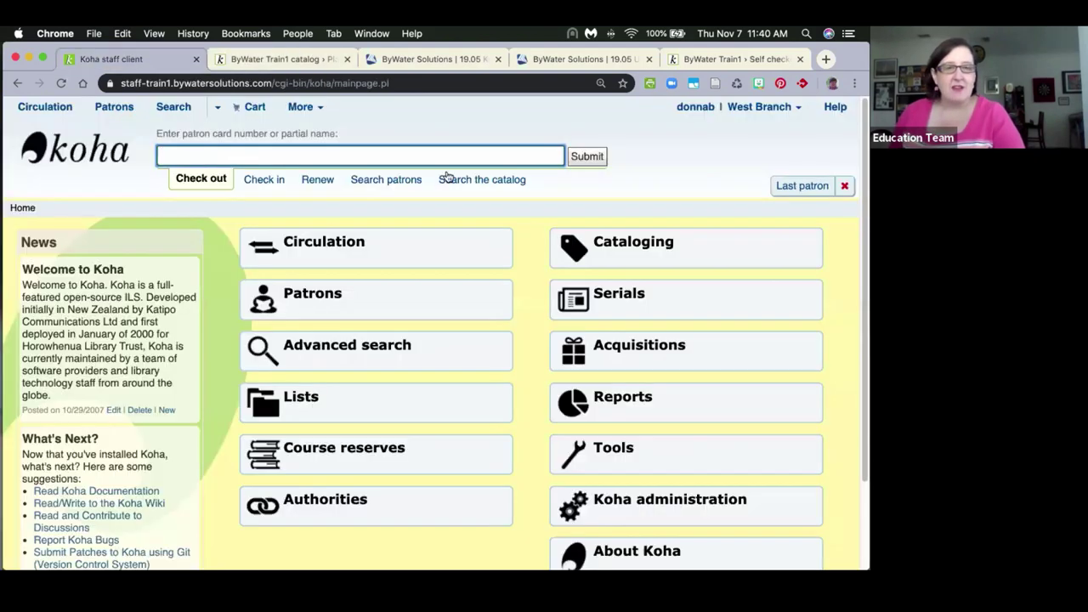
left_click(468, 183)
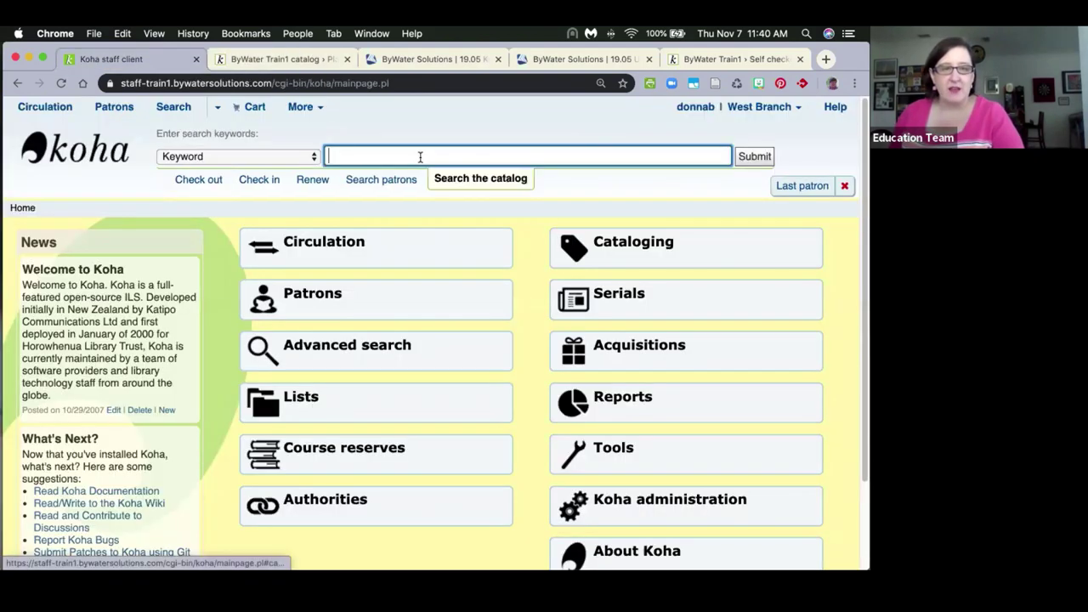
type("big finish")
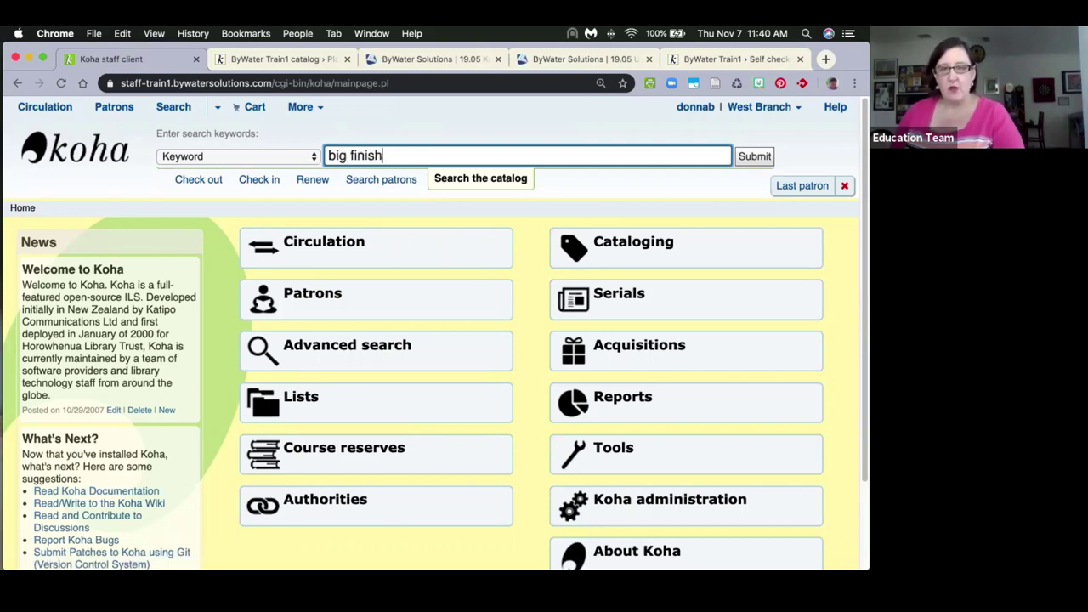
key("Return")
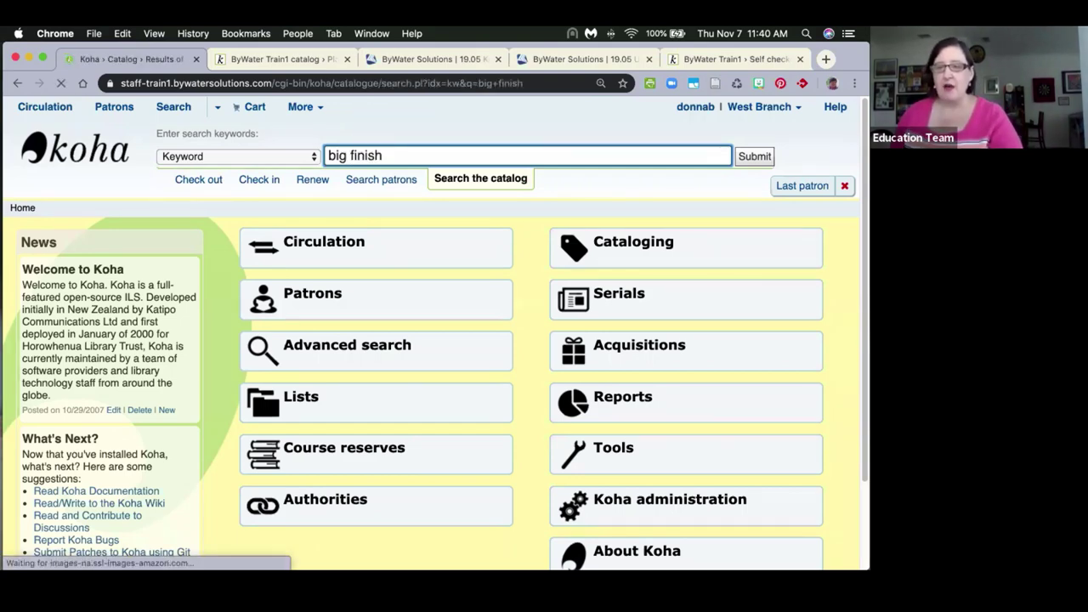
left_click(344, 304)
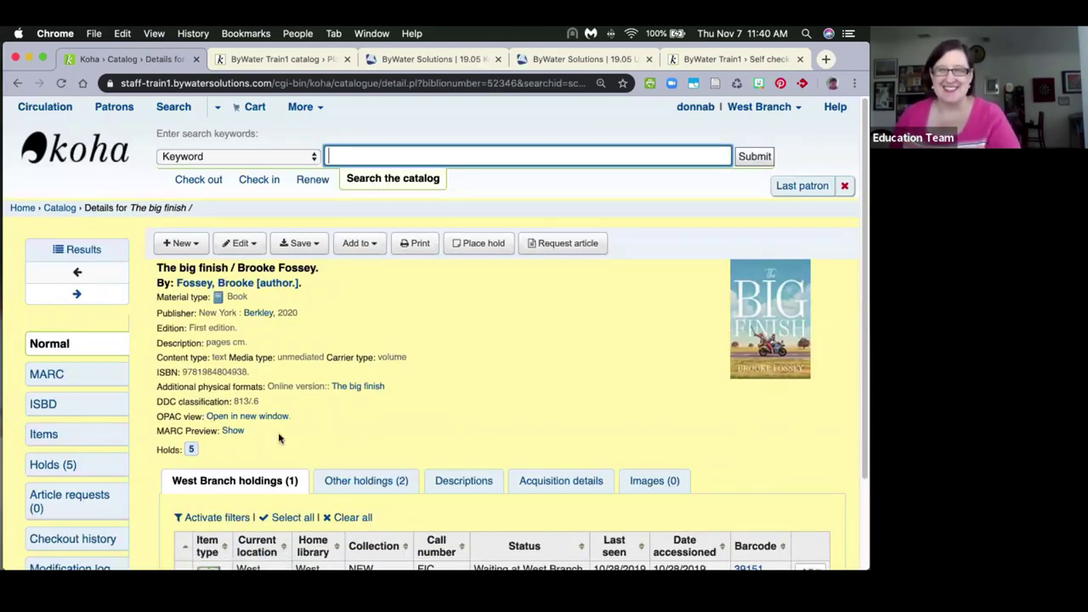
scroll(90, 436, "down", 3)
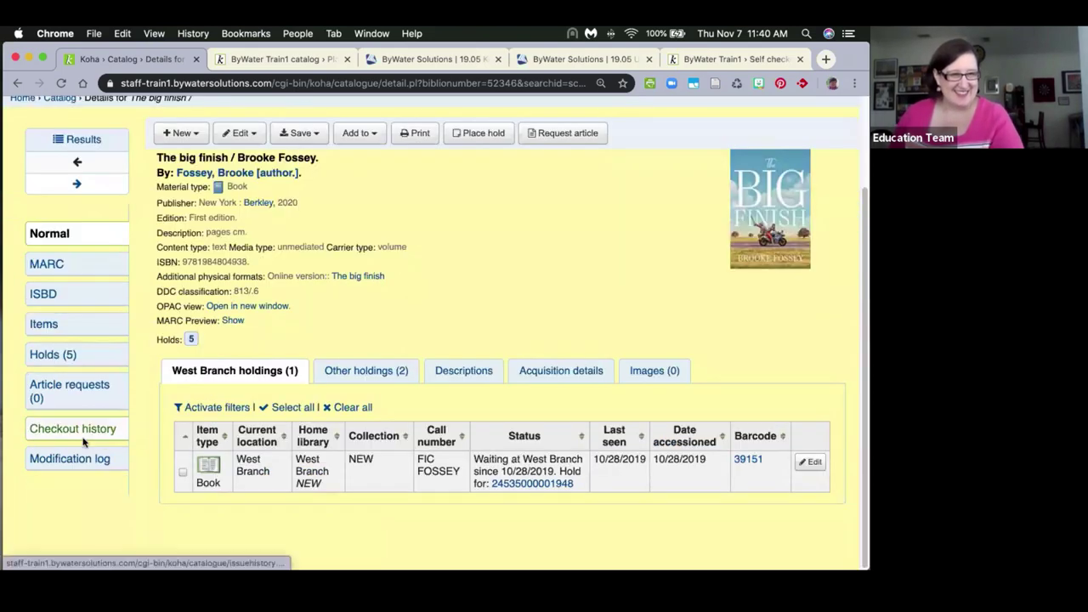
left_click(62, 363)
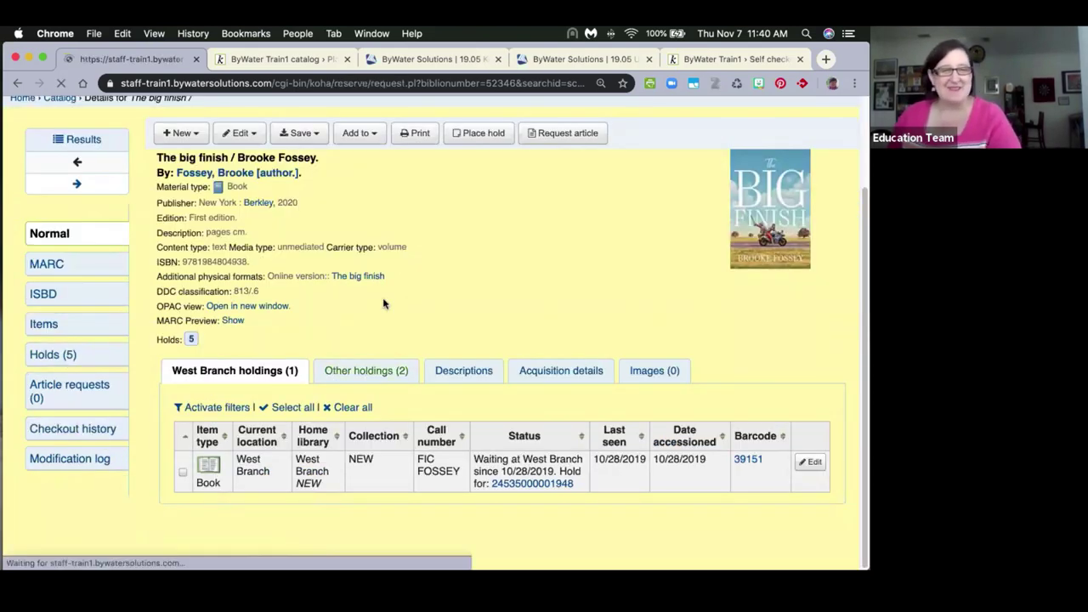
scroll(370, 425, "down", 3)
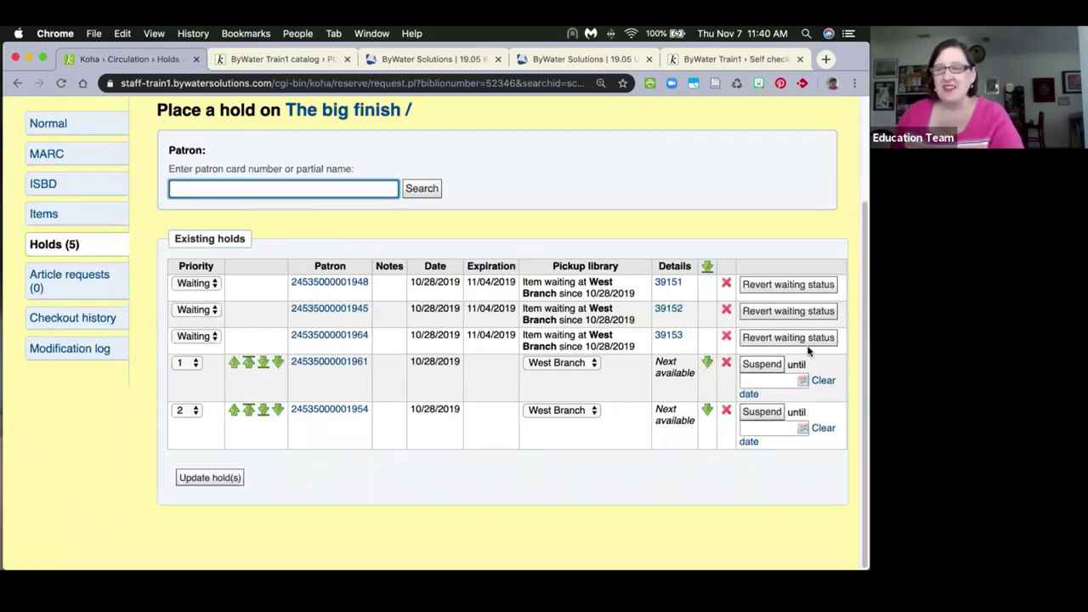
left_click(670, 287)
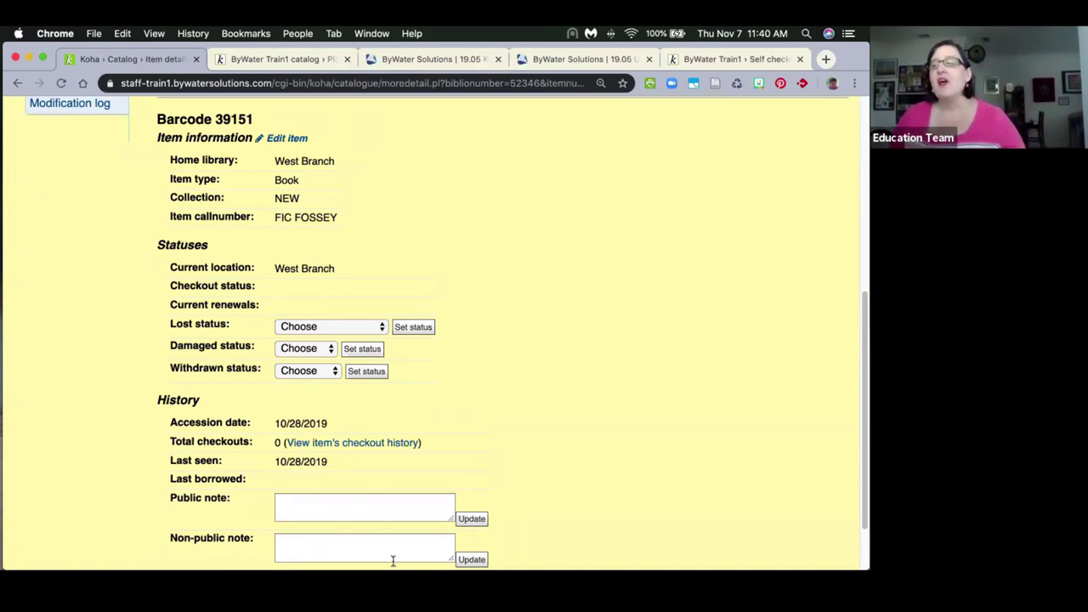
left_click(18, 82)
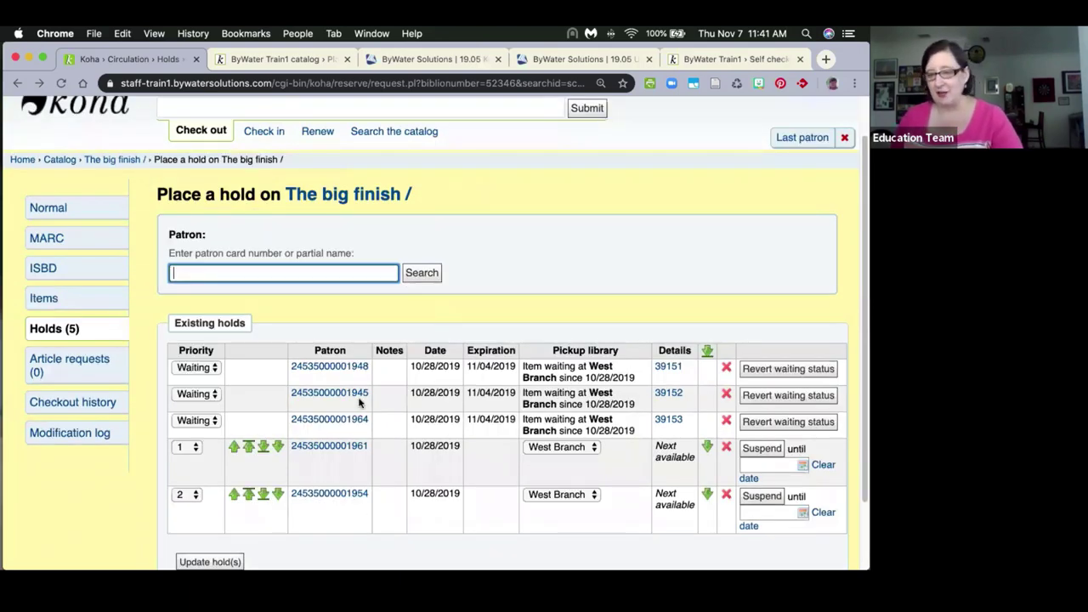
scroll(306, 400, "up", 3)
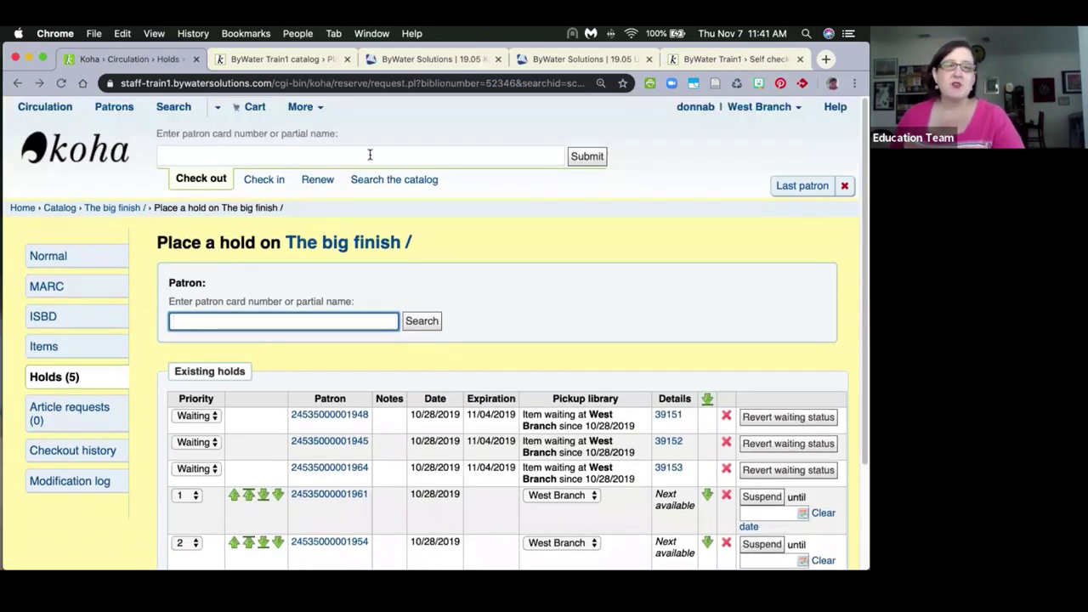
- Switch the header search to Search the catalog for a keyword lookup
left_click(383, 181)
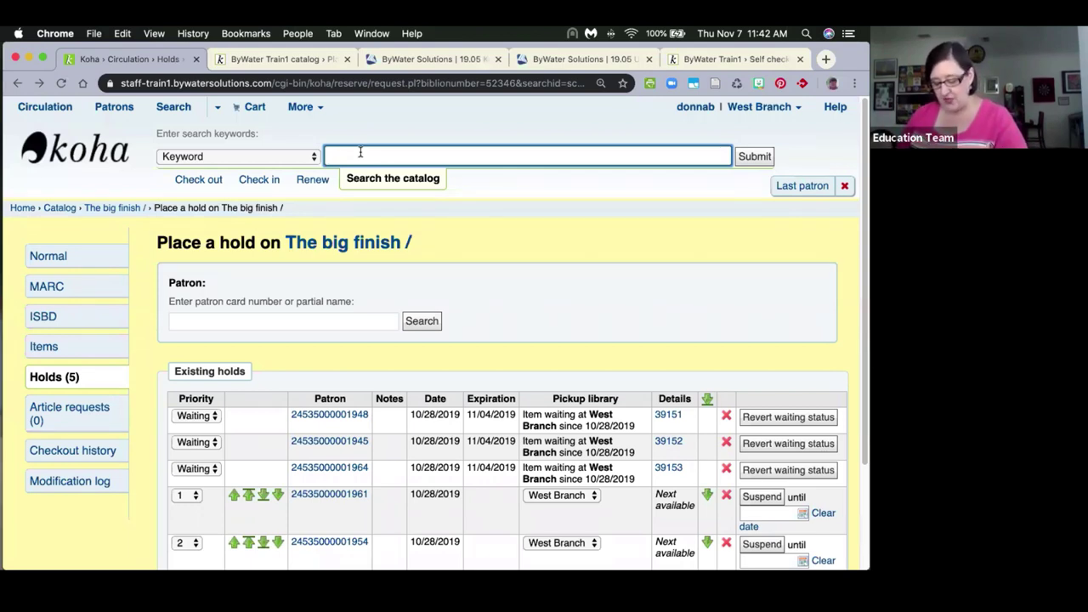
- Search the catalogue for 'great pumpkin', correcting the misspelling
type("great p")
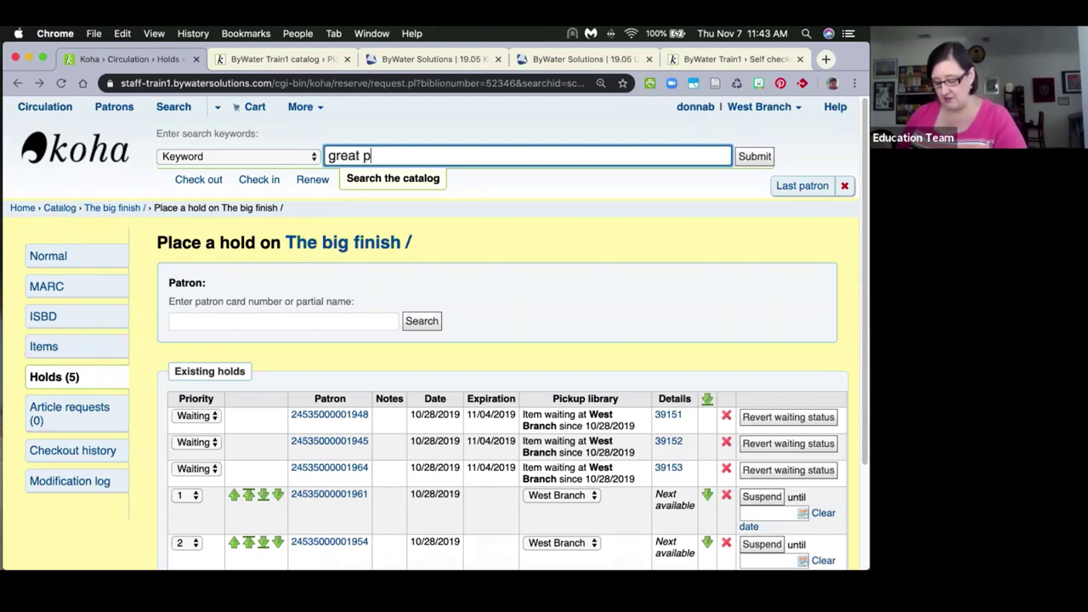
type("umkin")
key("alt+shift+Left")
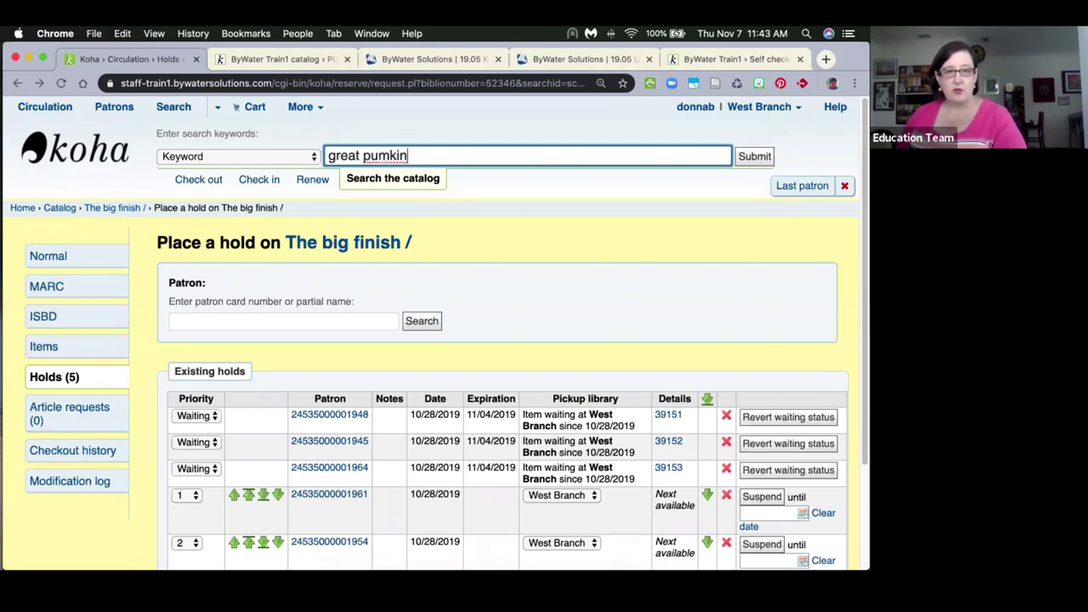
type("pump")
key("BackSpace")
type("pkin")
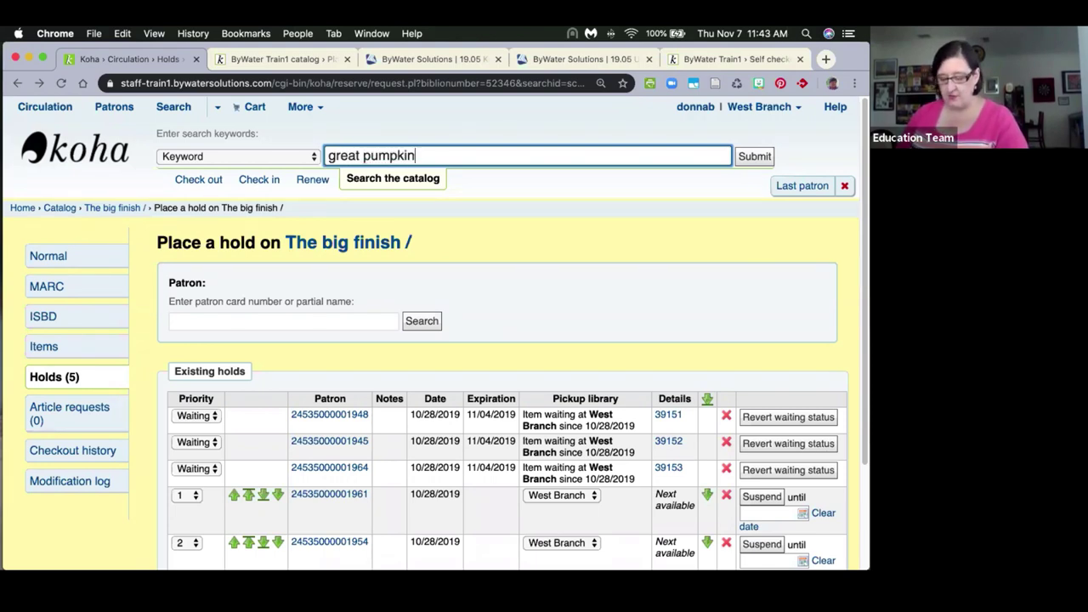
key("Return")
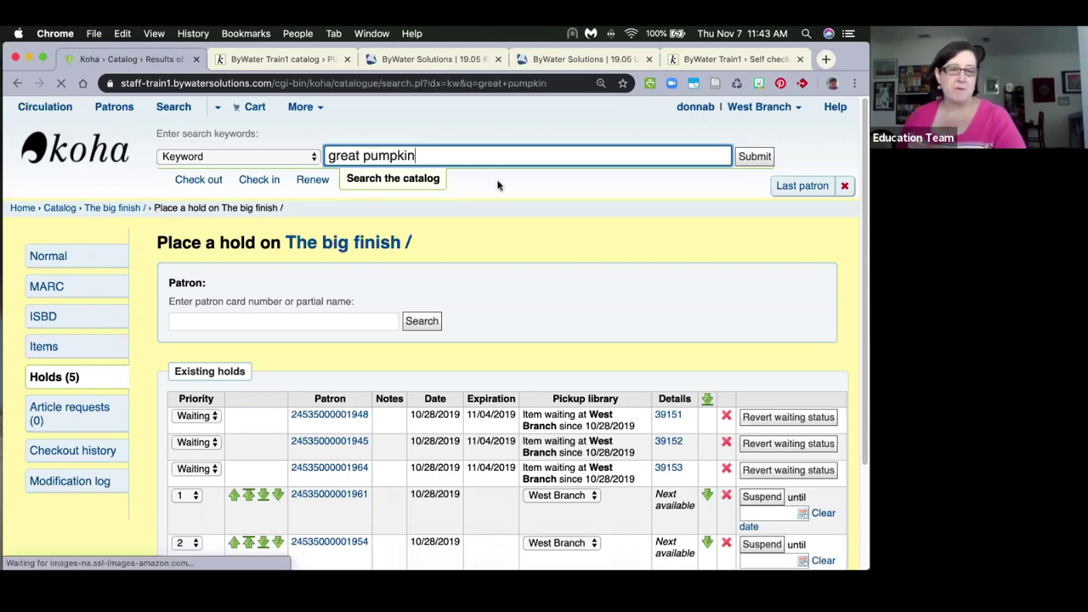
scroll(391, 381, "down", 5)
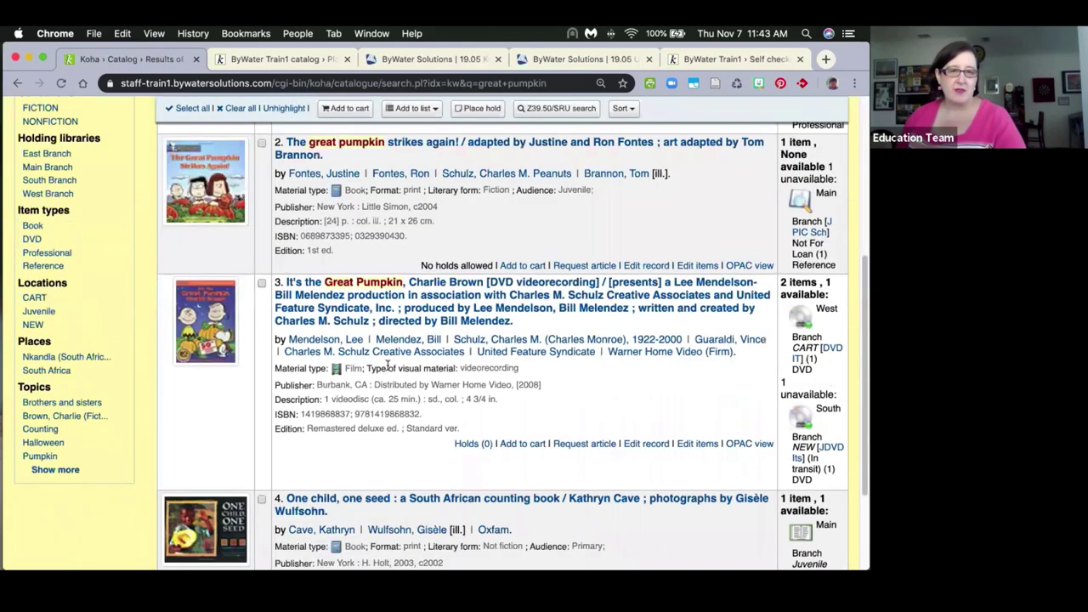
- Open It's the Great Pumpkin, Charlie Brown and place a hold for the patron found by name
left_click(409, 304)
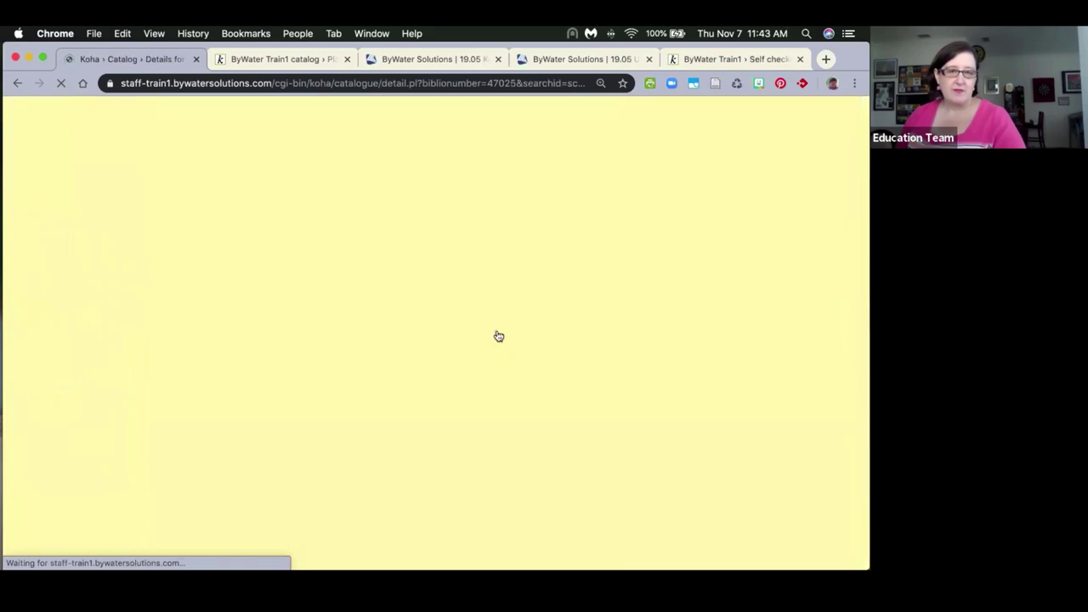
left_click(483, 243)
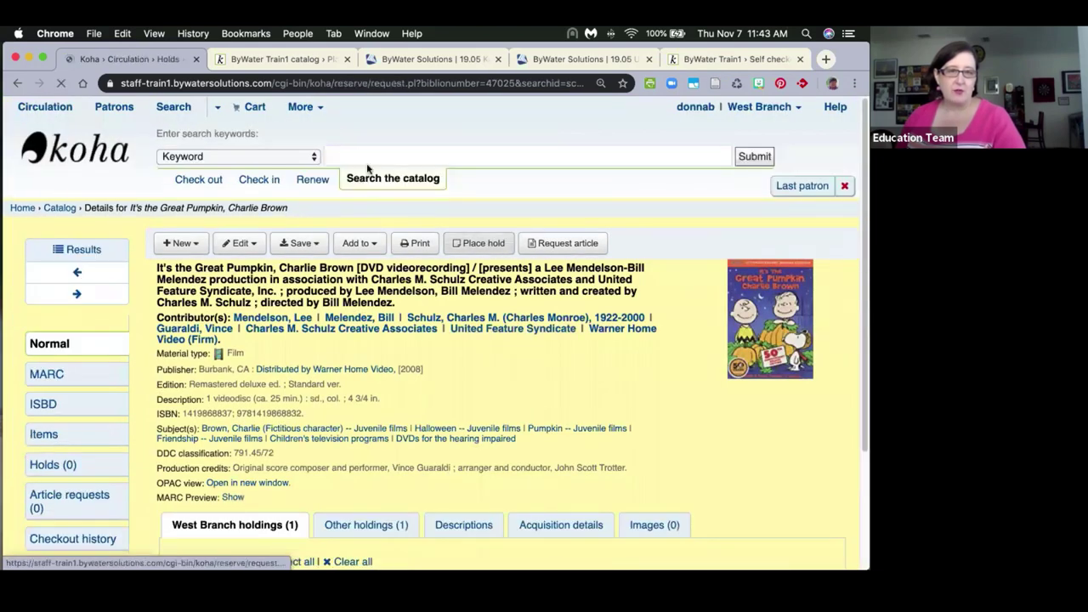
type("hope")
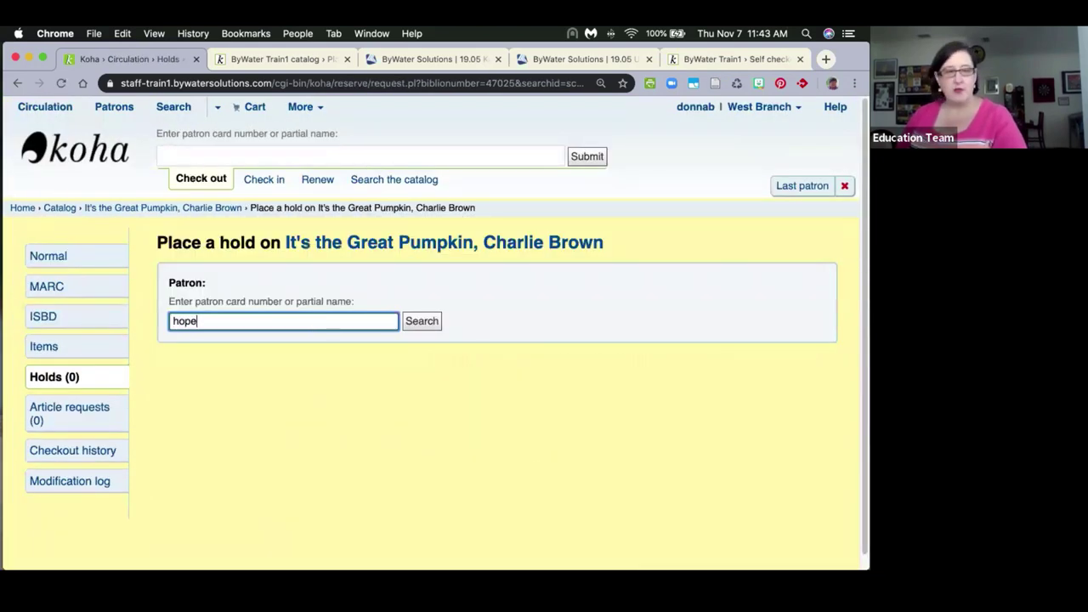
key("Return")
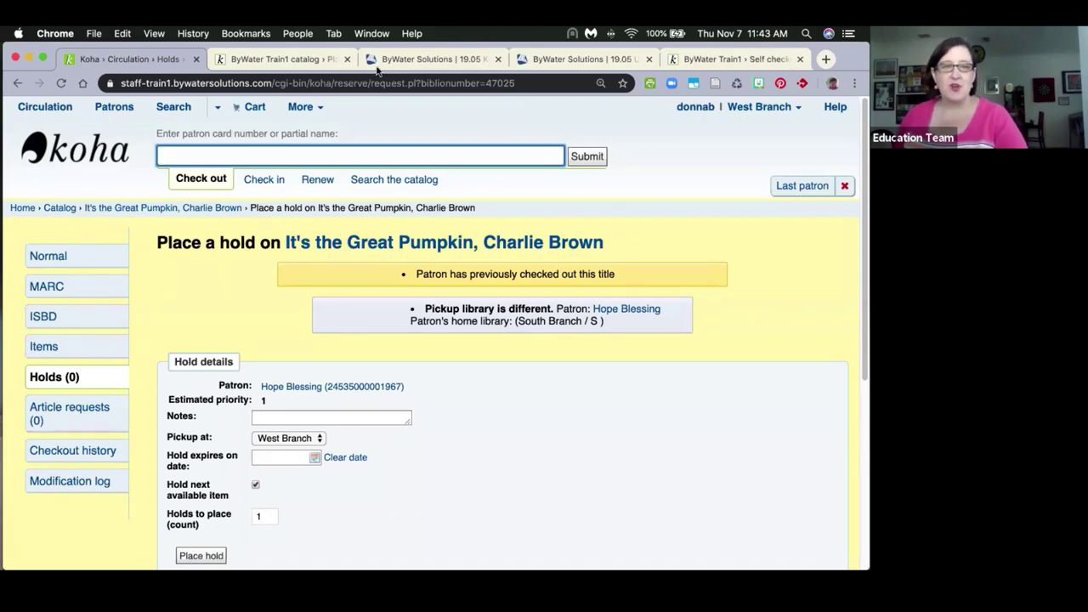
- Search the OPAC catalog for 'big finish' and highlight The big finish's 'On hold (3)' status
left_click(307, 59)
scroll(231, 177, "up", 5)
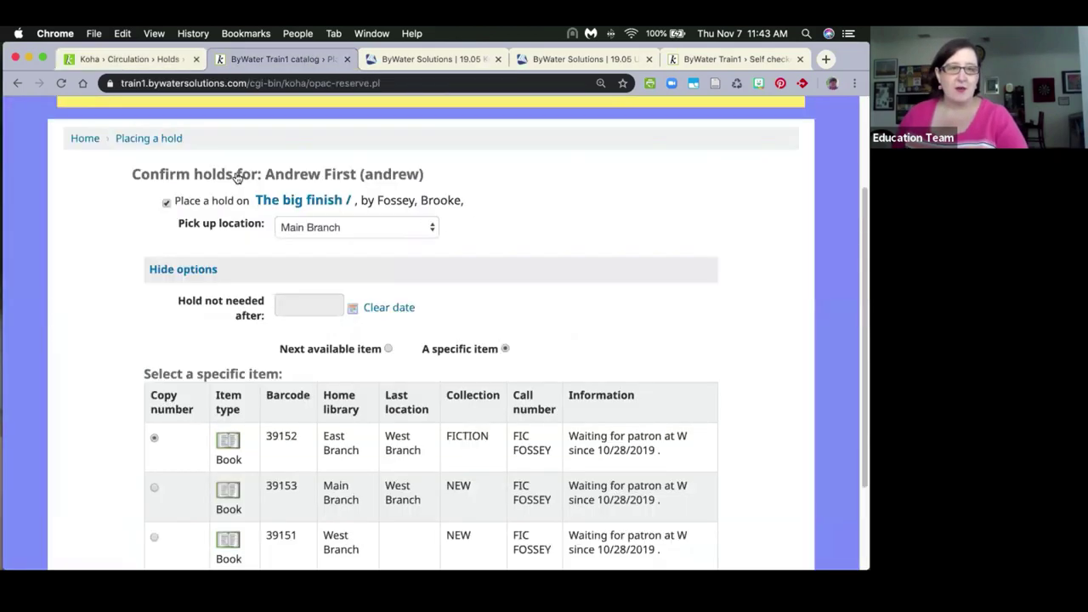
left_click(229, 169)
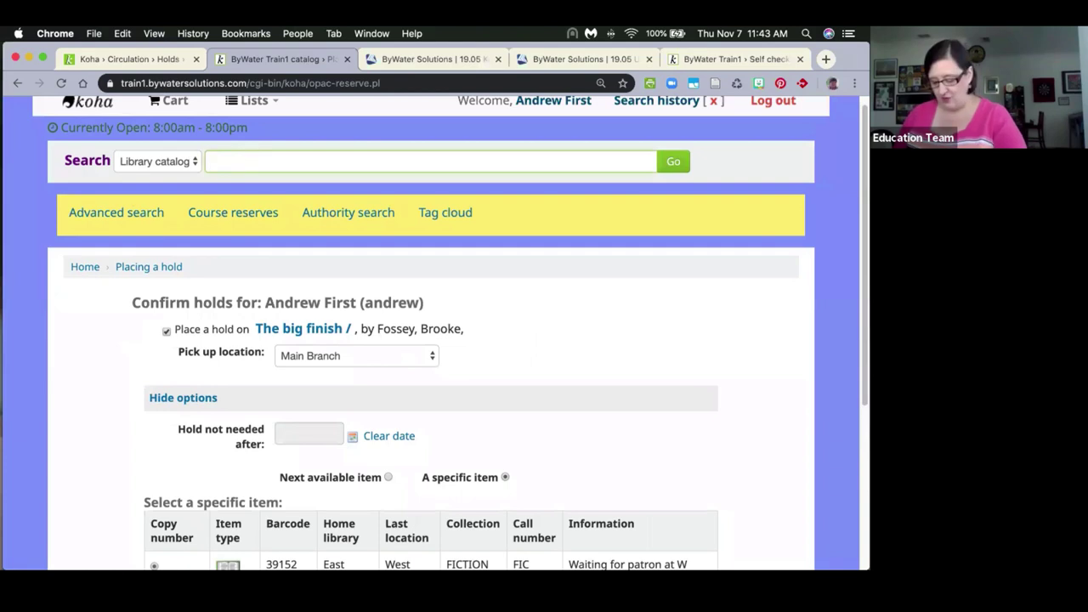
type("big finish")
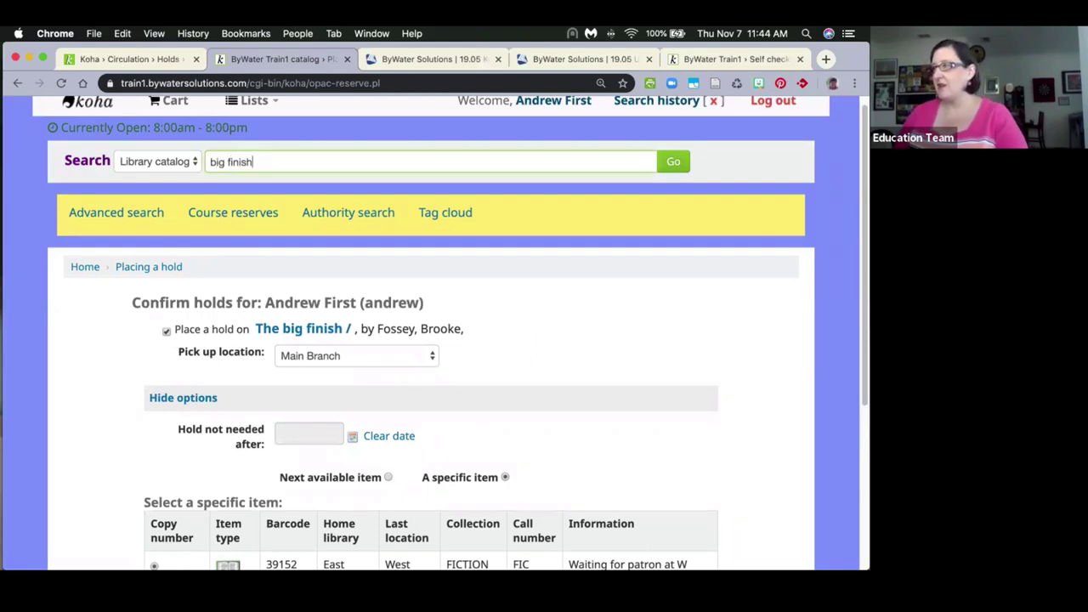
key("Return")
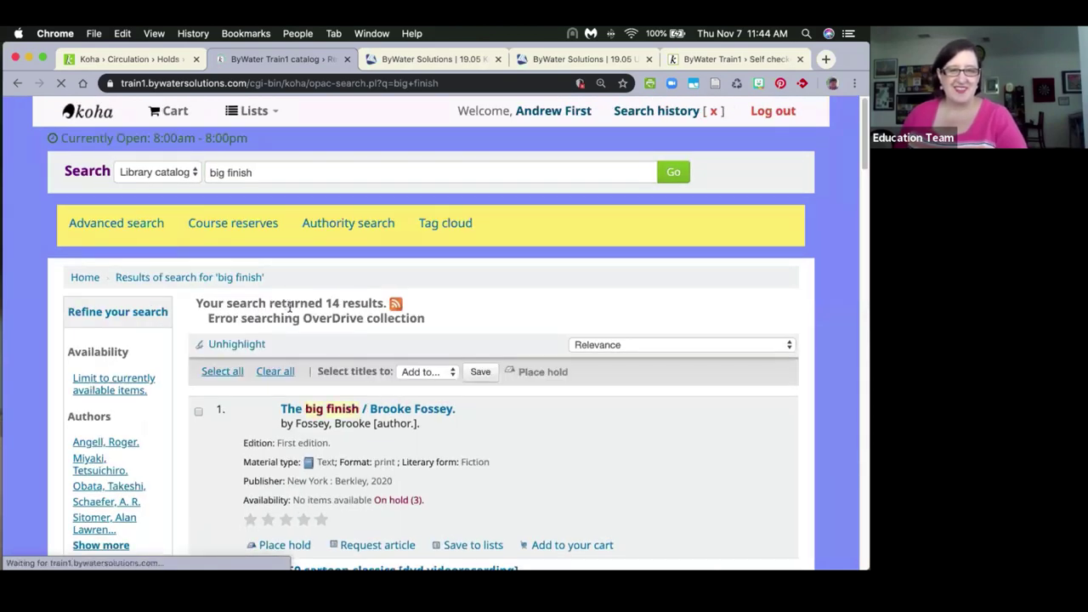
scroll(289, 307, "down", 3)
left_click_drag(373, 345, 458, 350)
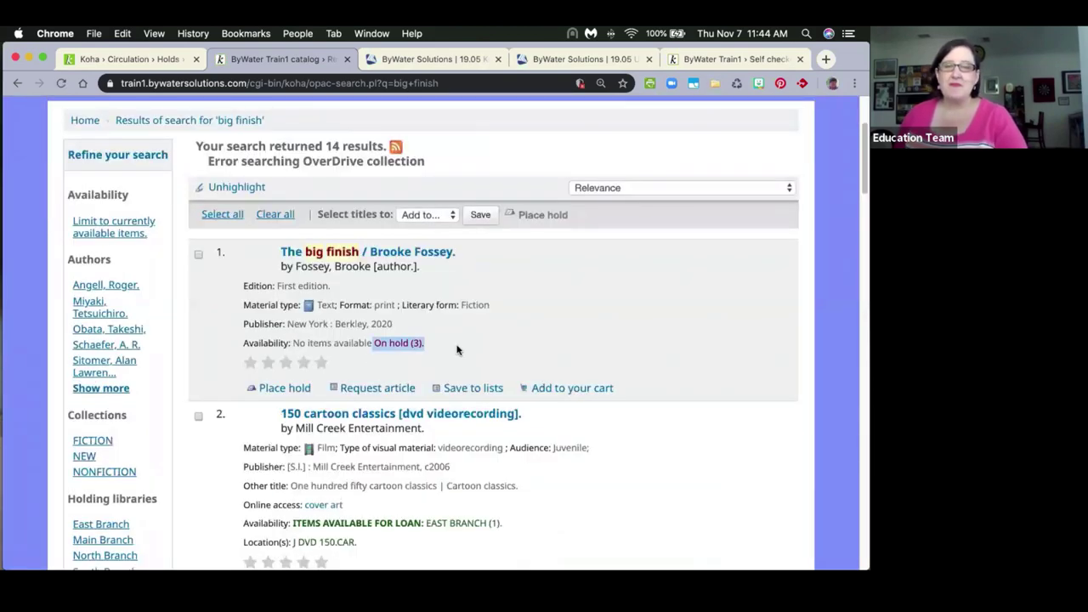
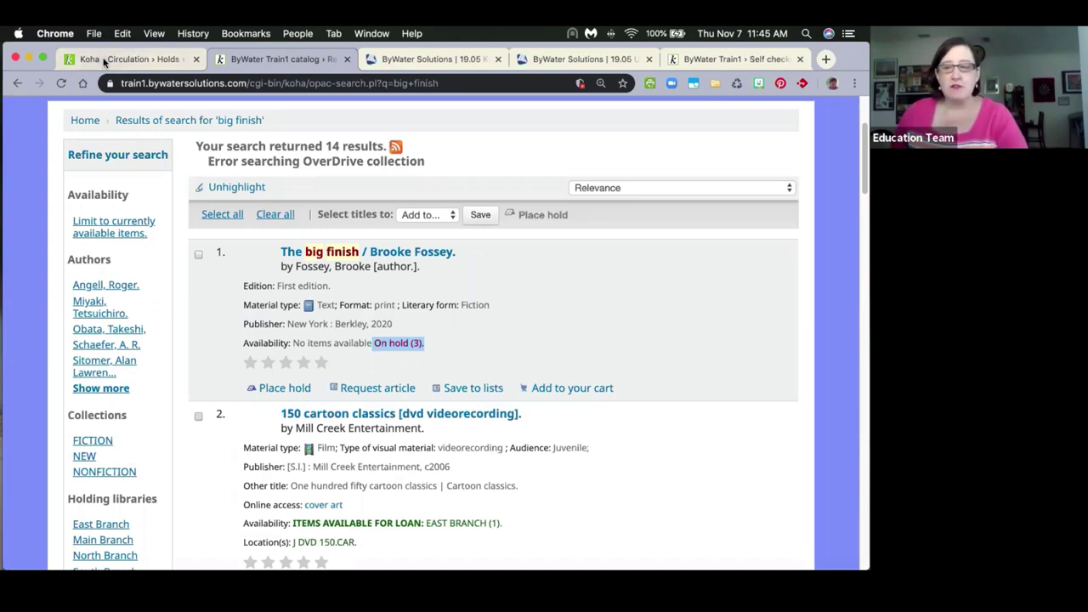
- Find the child patron by name and show their two checkouts, including the overdue LEGO Batman
left_click(103, 60)
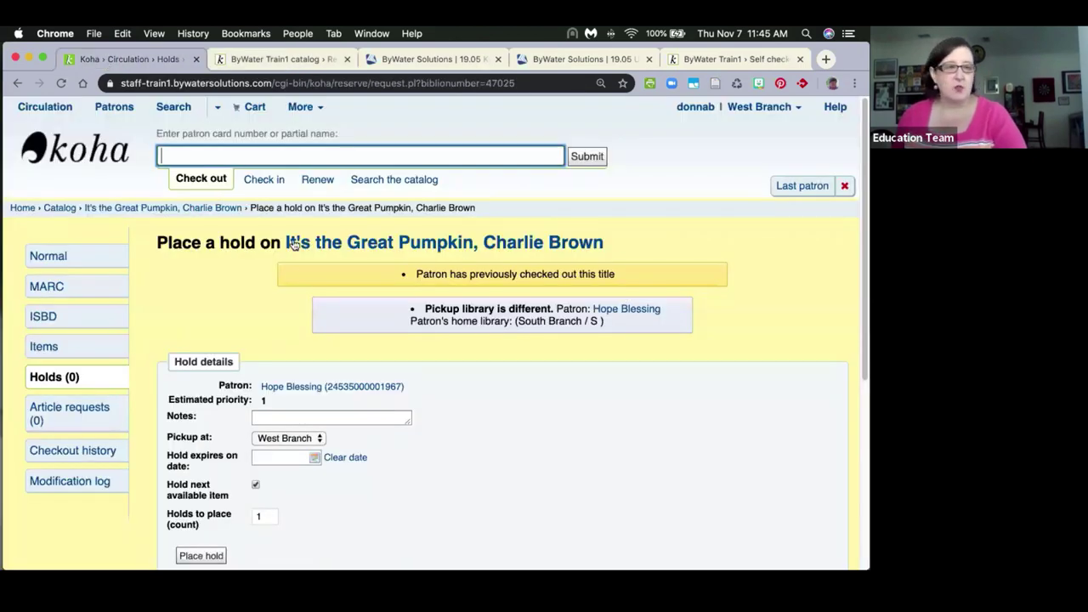
type("amelia")
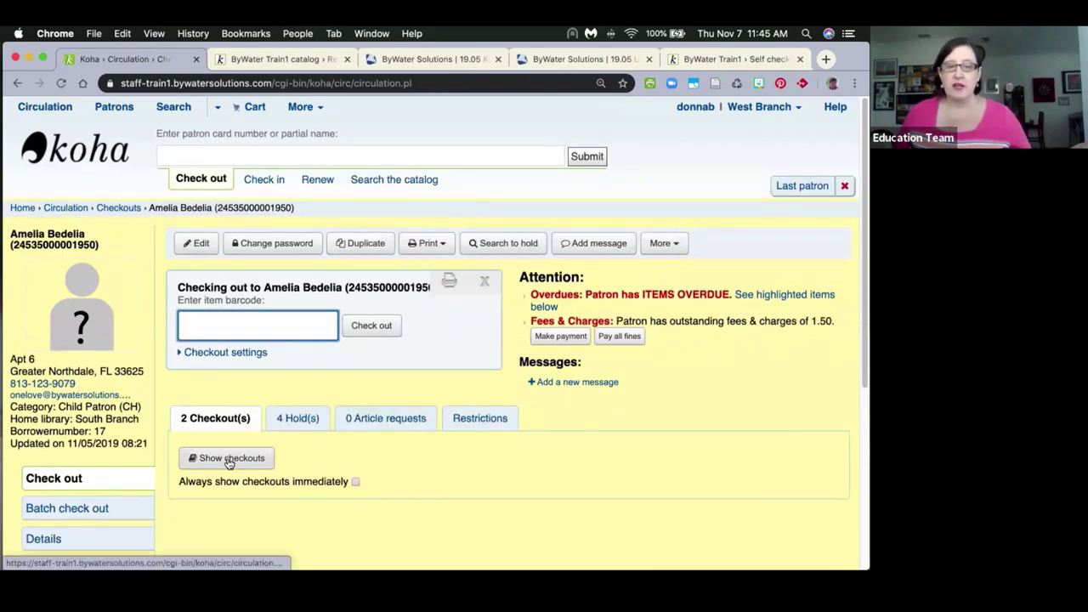
left_click(228, 459)
scroll(227, 462, "down", 1)
scroll(227, 462, "down", 5)
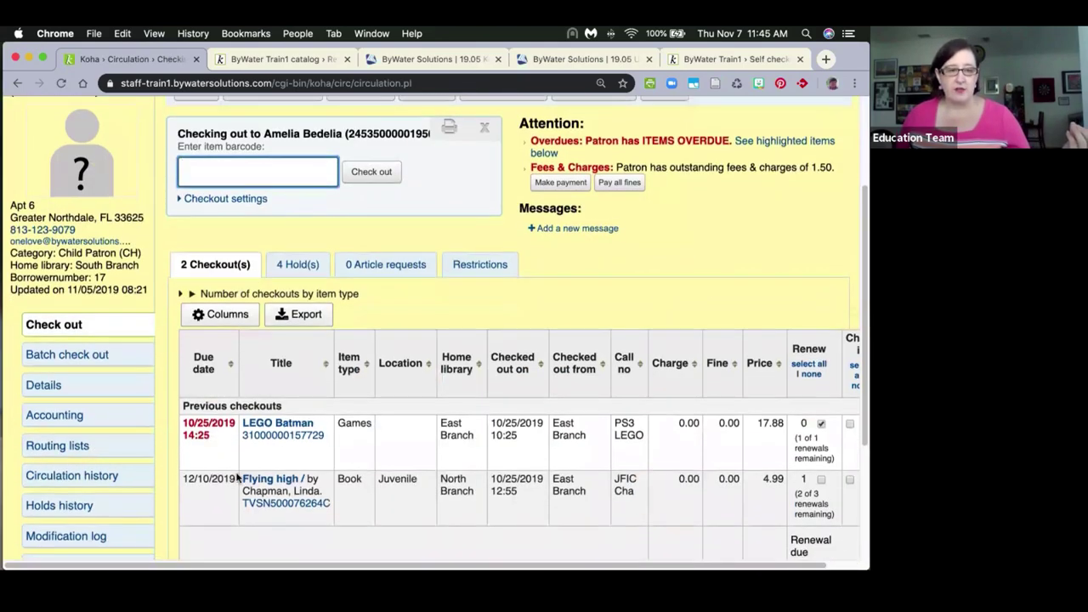
scroll(247, 545, "down", 2)
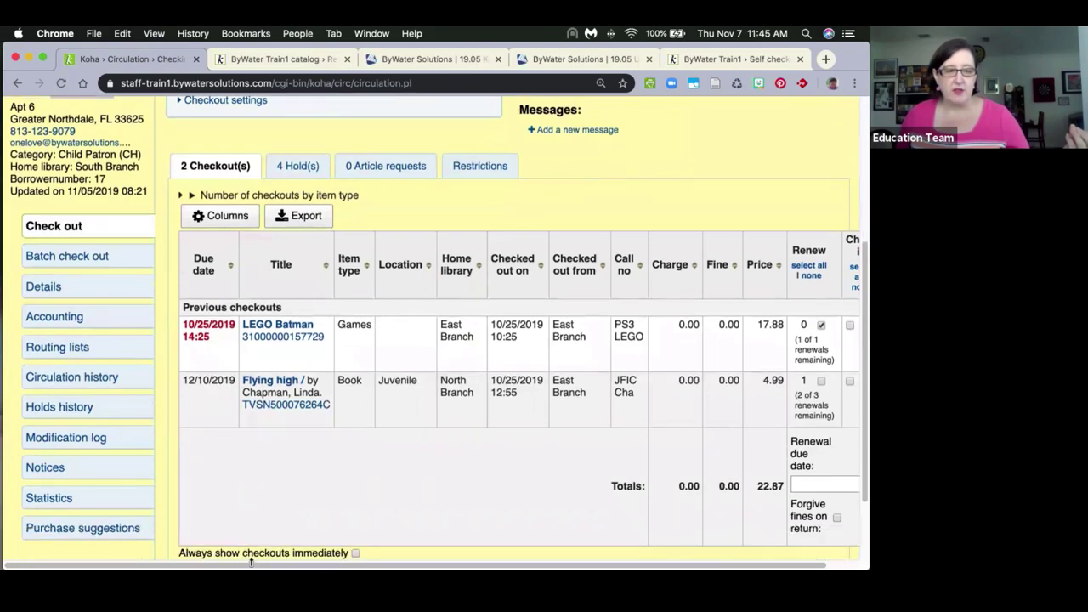
scroll(300, 559, "right", 1)
scroll(299, 559, "right", 1)
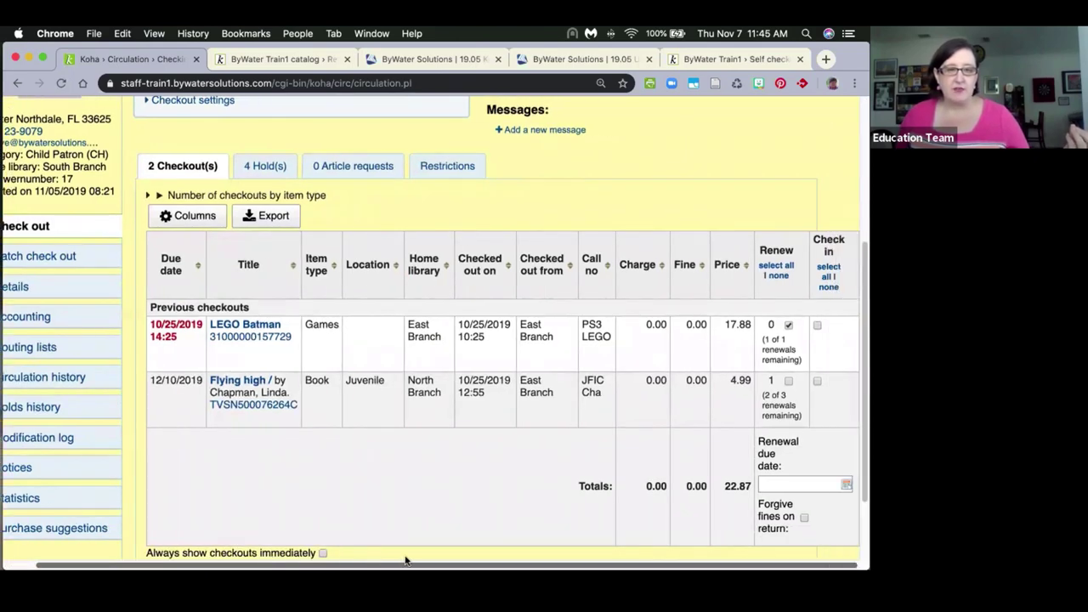
scroll(279, 455, "up", 7)
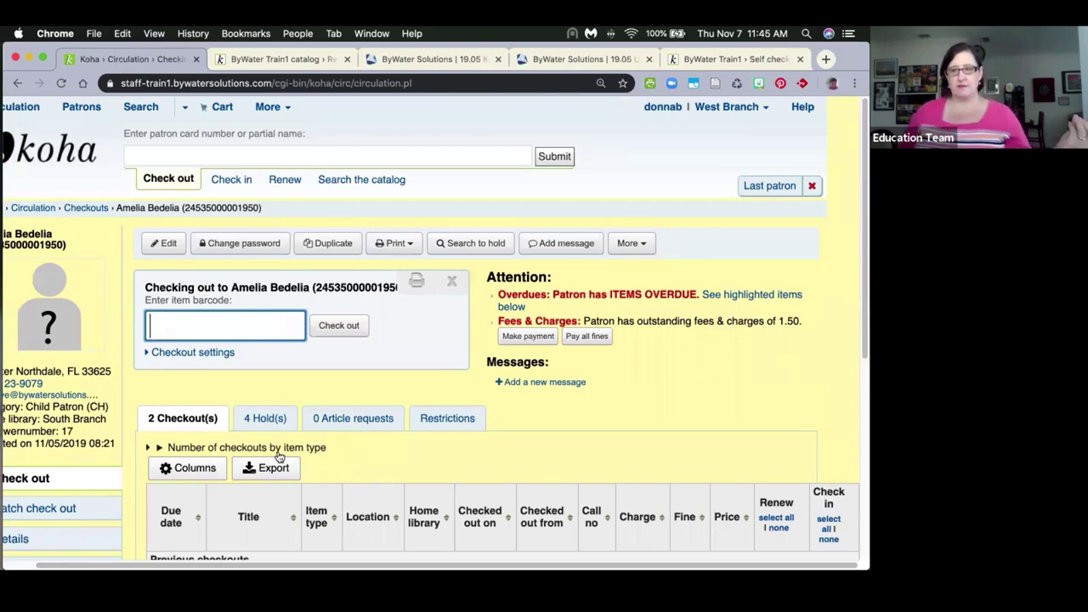
scroll(280, 456, "down", 1)
scroll(231, 431, "down", 8)
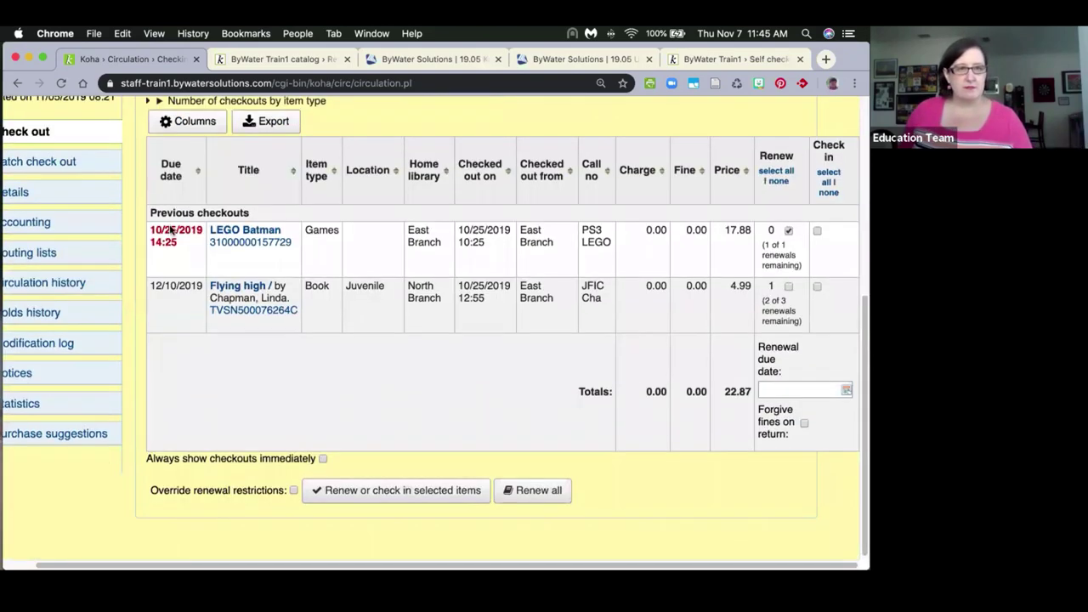
scroll(264, 137, "up", 2)
- Show the patron's 4 holds and review the table, including the suspended hold
left_click(265, 144)
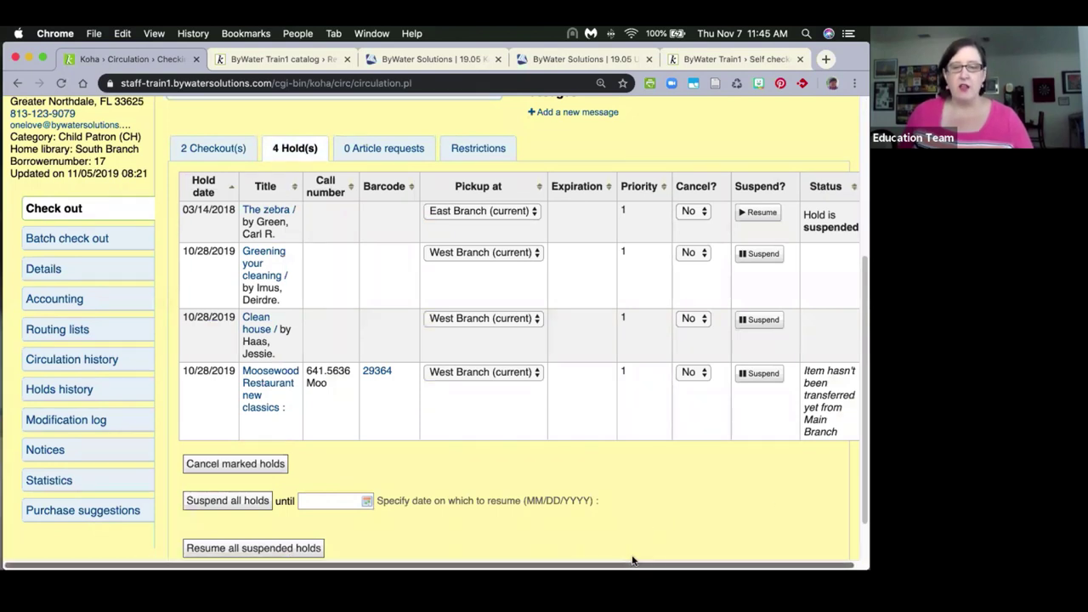
scroll(652, 558, "right", 1)
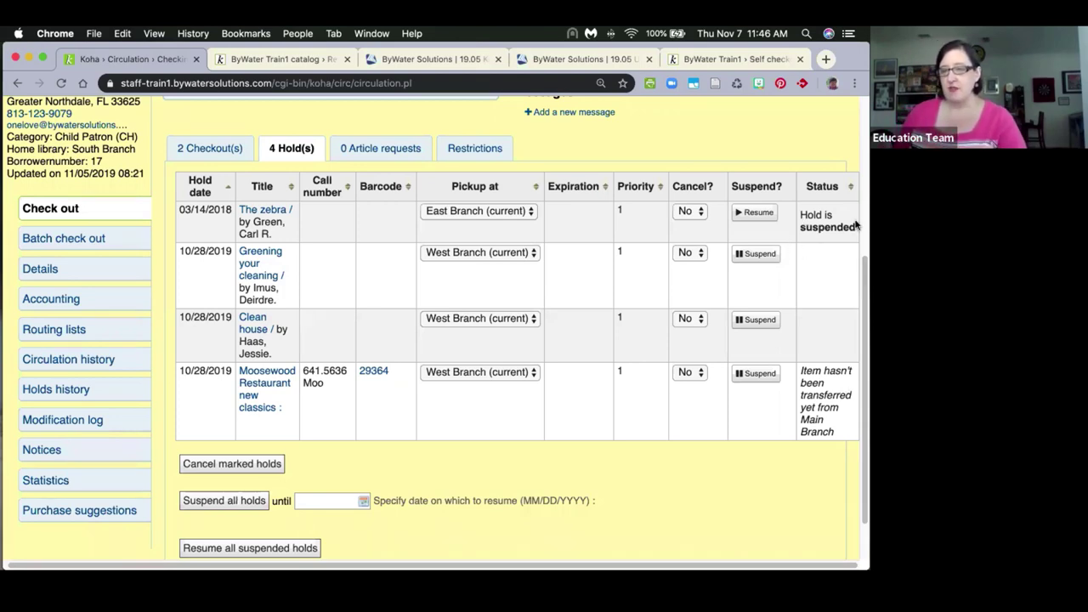
scroll(644, 250, "up", 5)
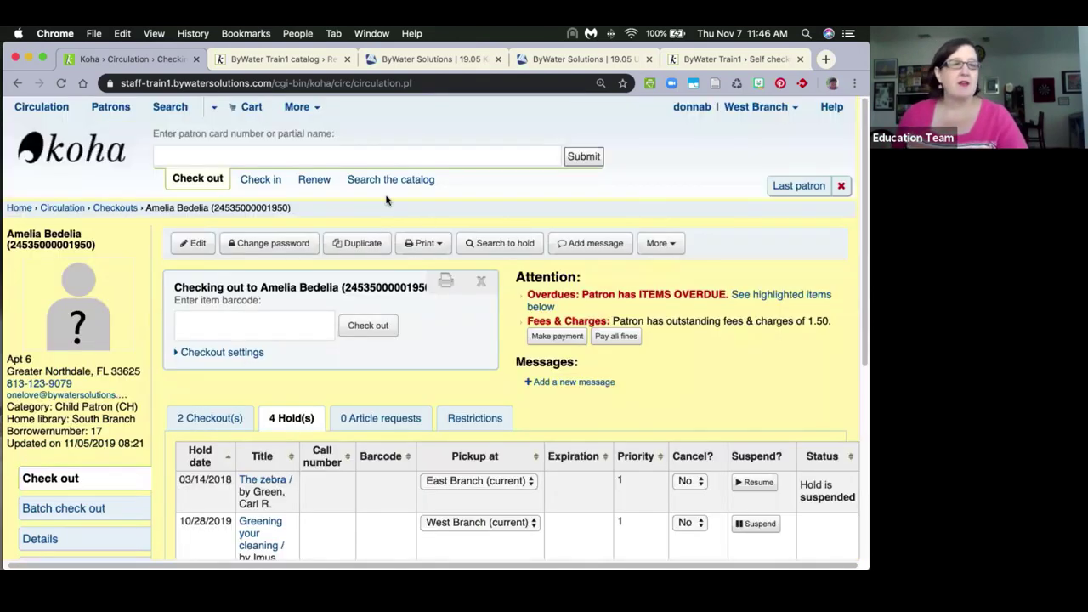
- List holds waiting over 7 days for pickup, showing three copies of The big finish
left_click(32, 114)
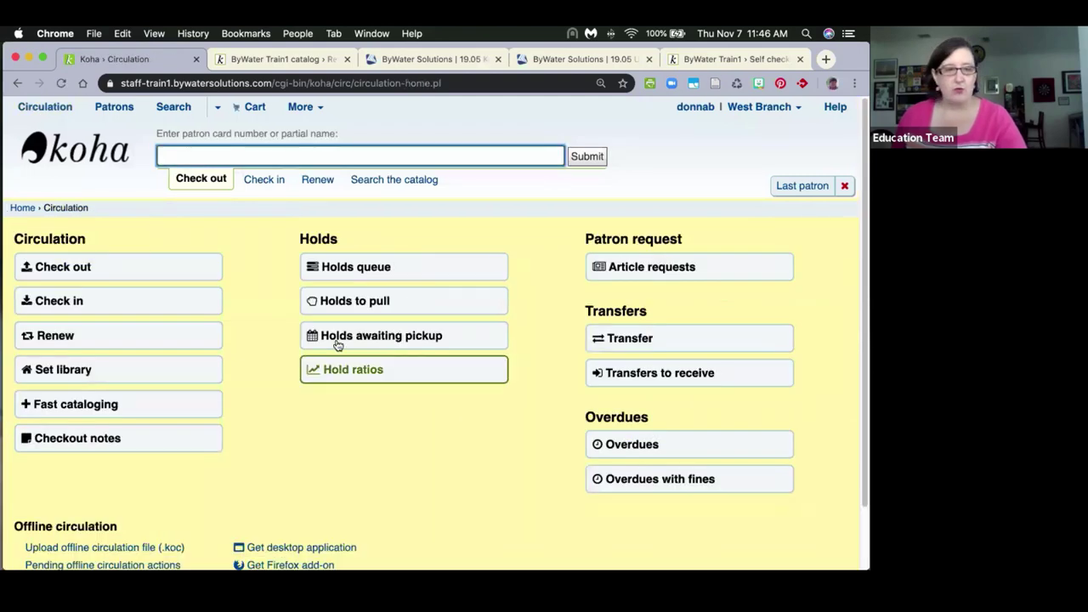
left_click(337, 344)
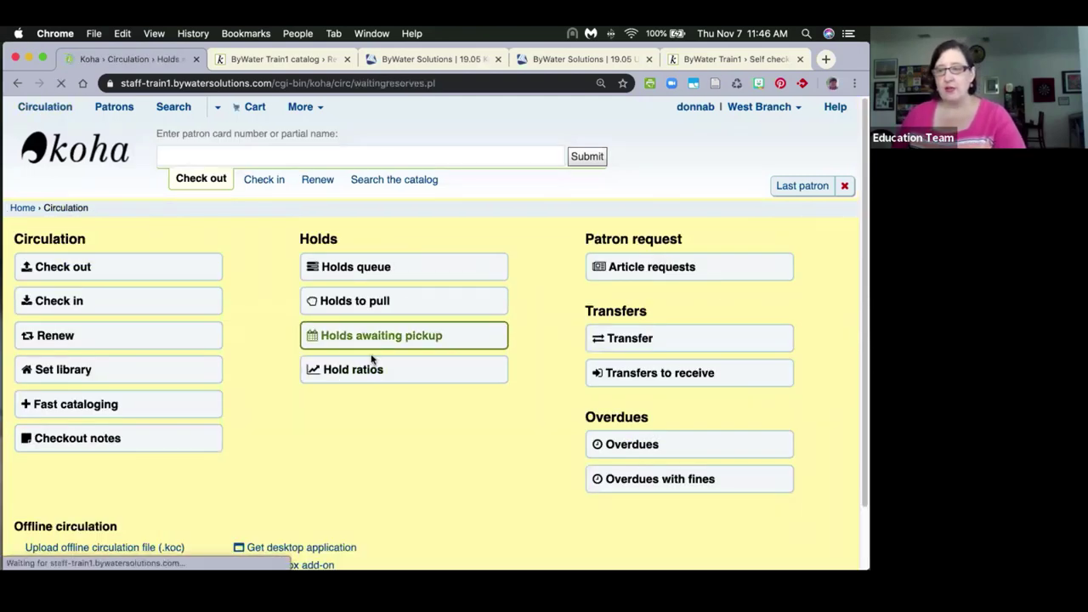
left_click(370, 269)
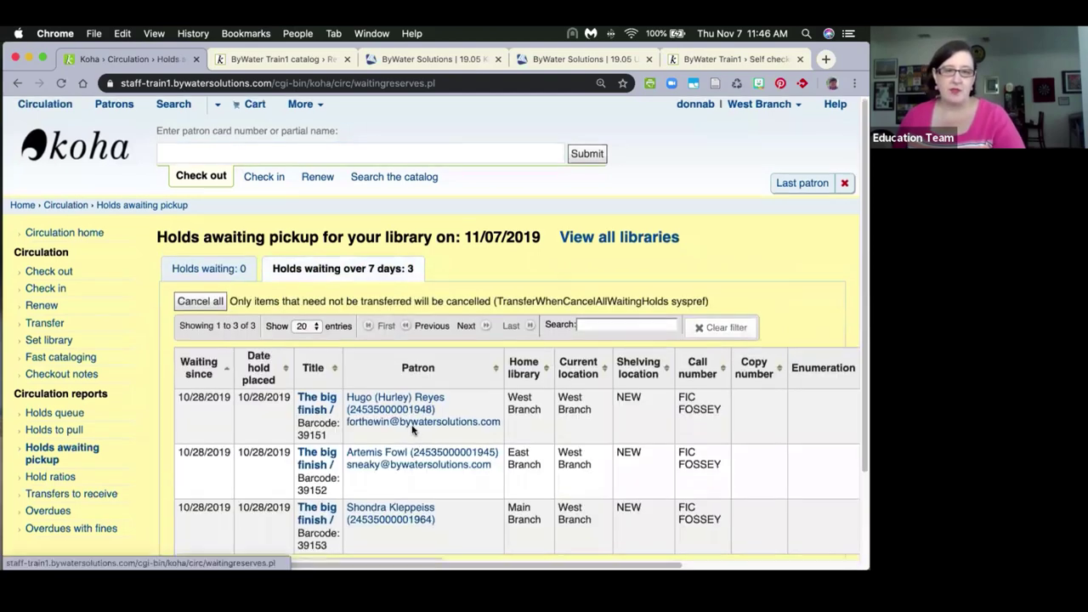
scroll(414, 429, "down", 2)
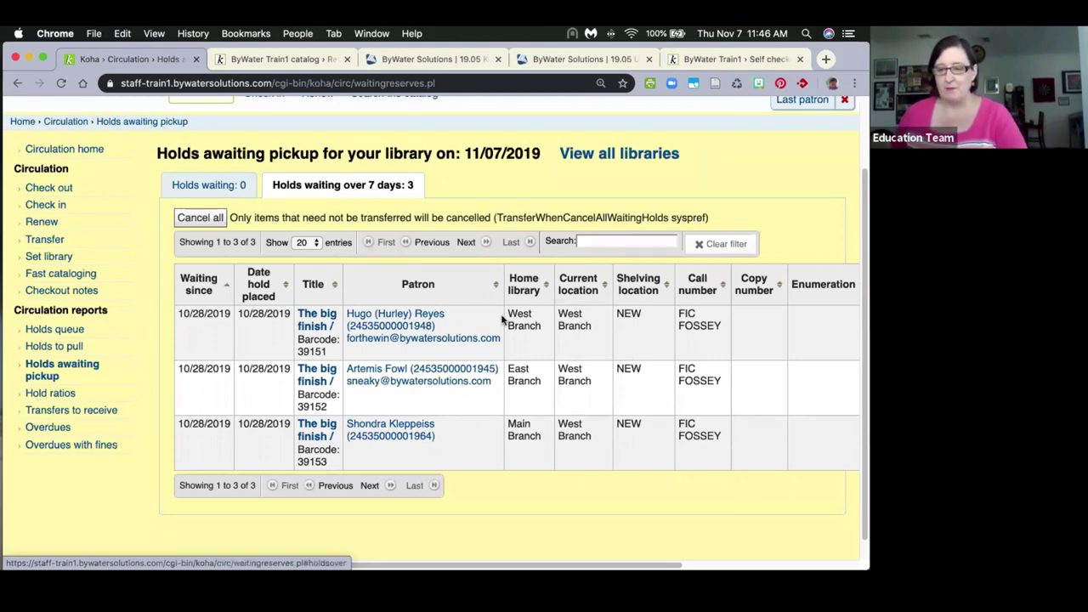
scroll(496, 313, "down", 1)
scroll(381, 335, "up", 5)
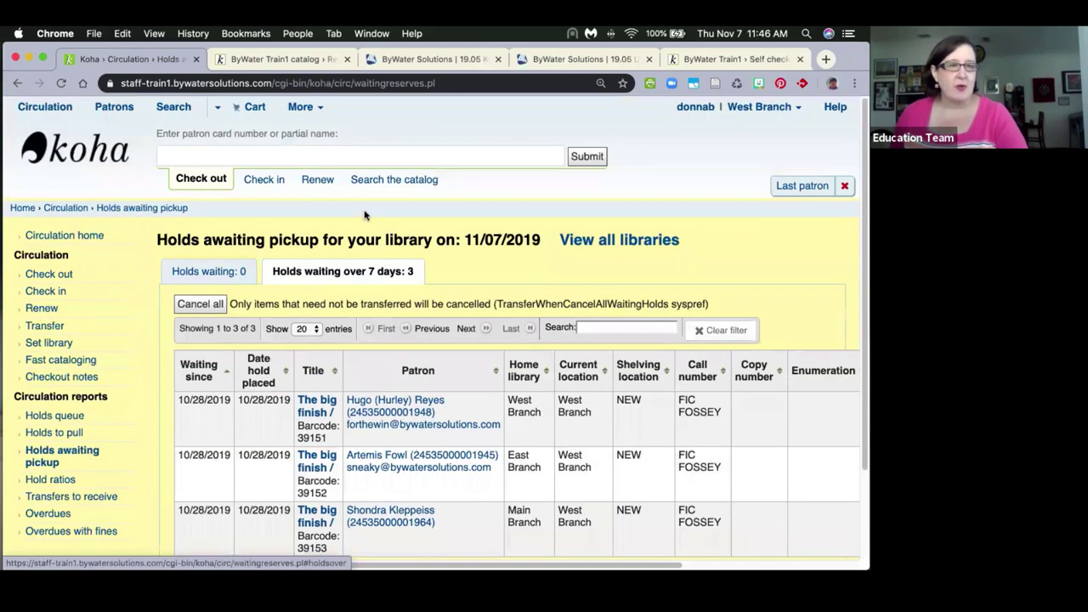
- Look up the adult patron by name and open their Accounting payment page showing 46.15 owed
left_click(217, 148)
type("lim")
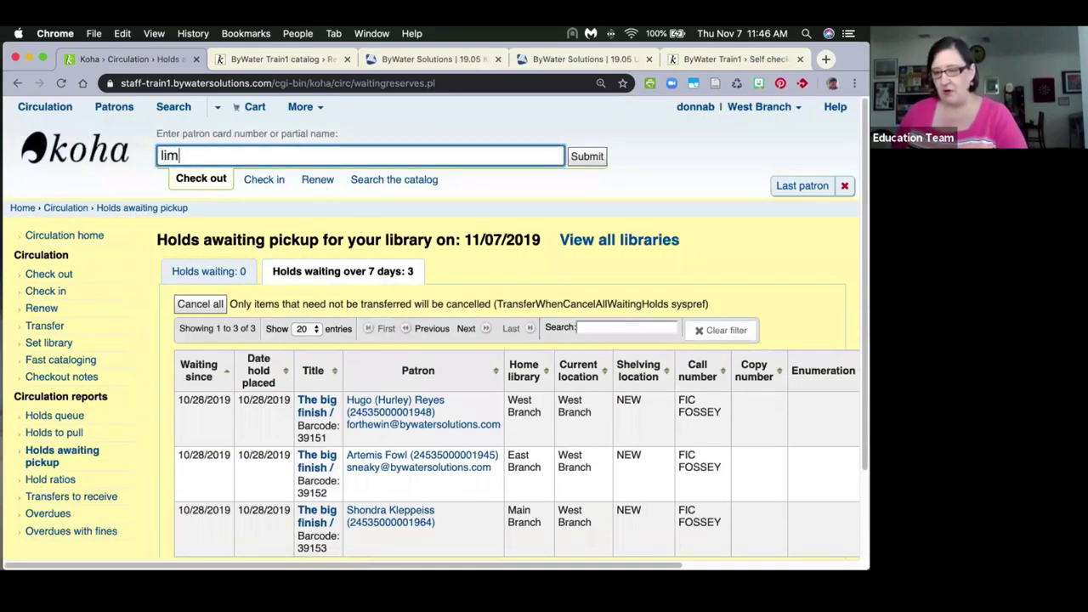
type("a bean")
key("Return")
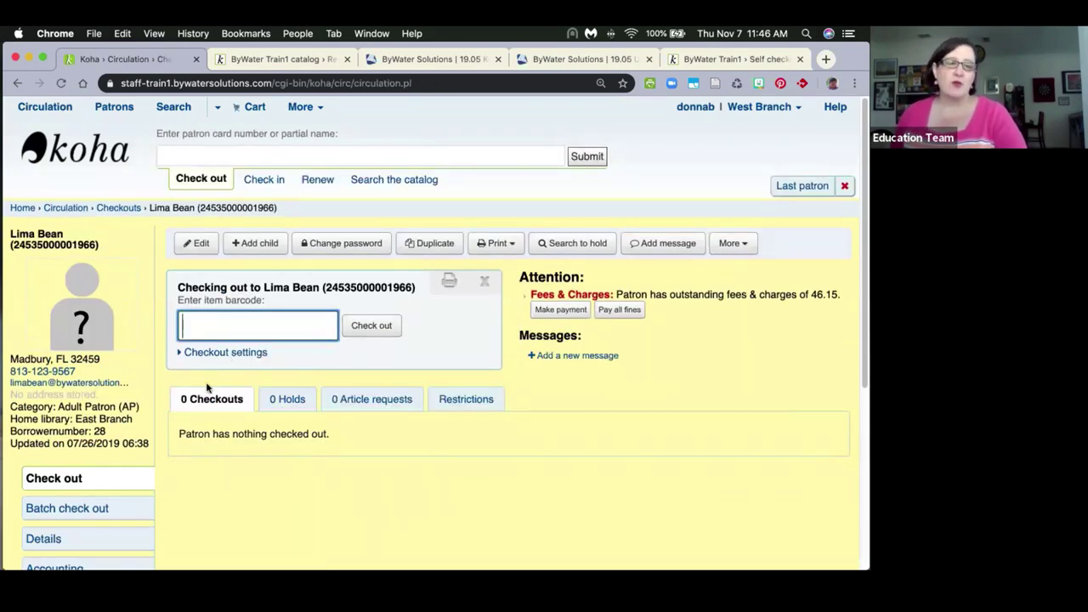
scroll(238, 389, "down", 5)
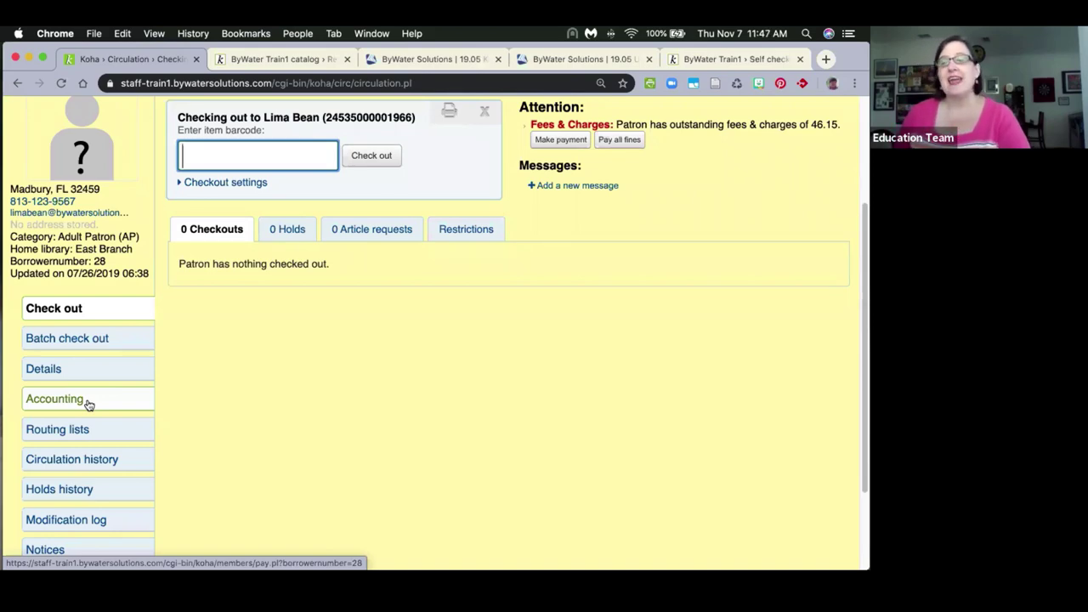
left_click(89, 405)
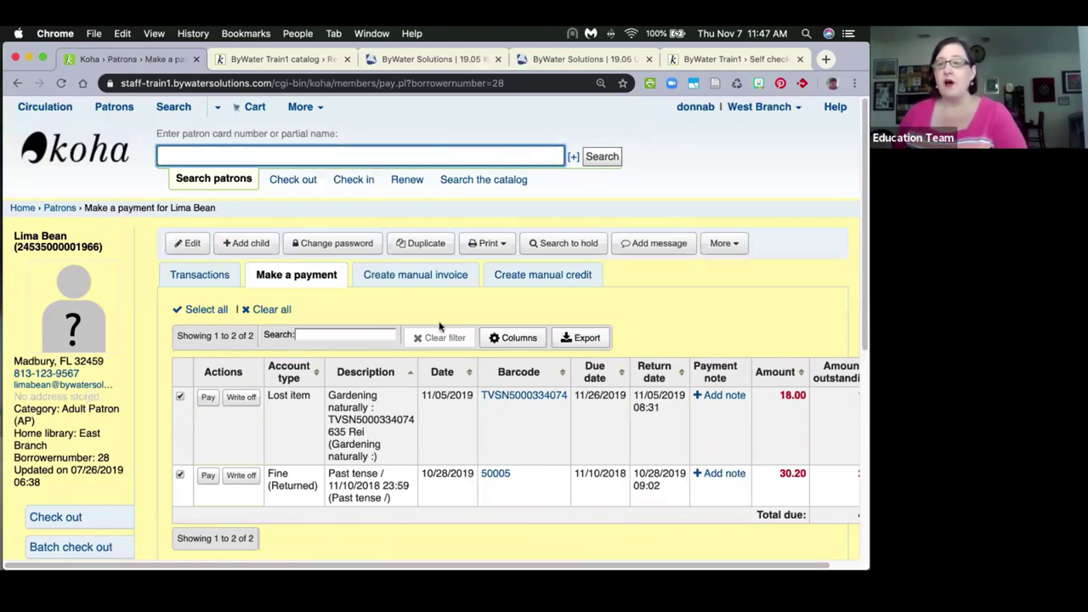
scroll(77, 476, "down", 2)
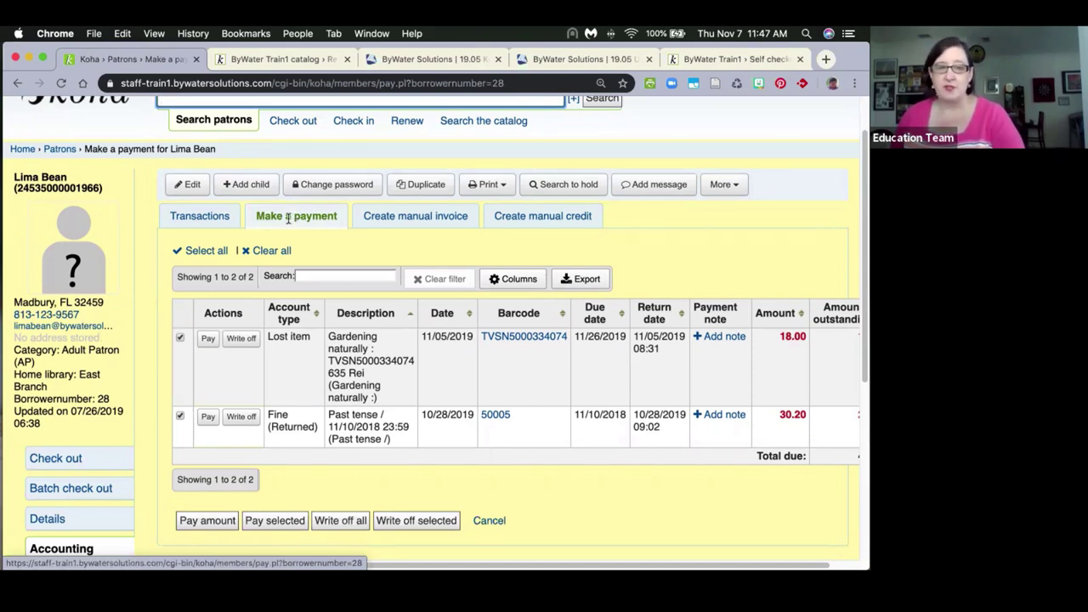
left_click(188, 225)
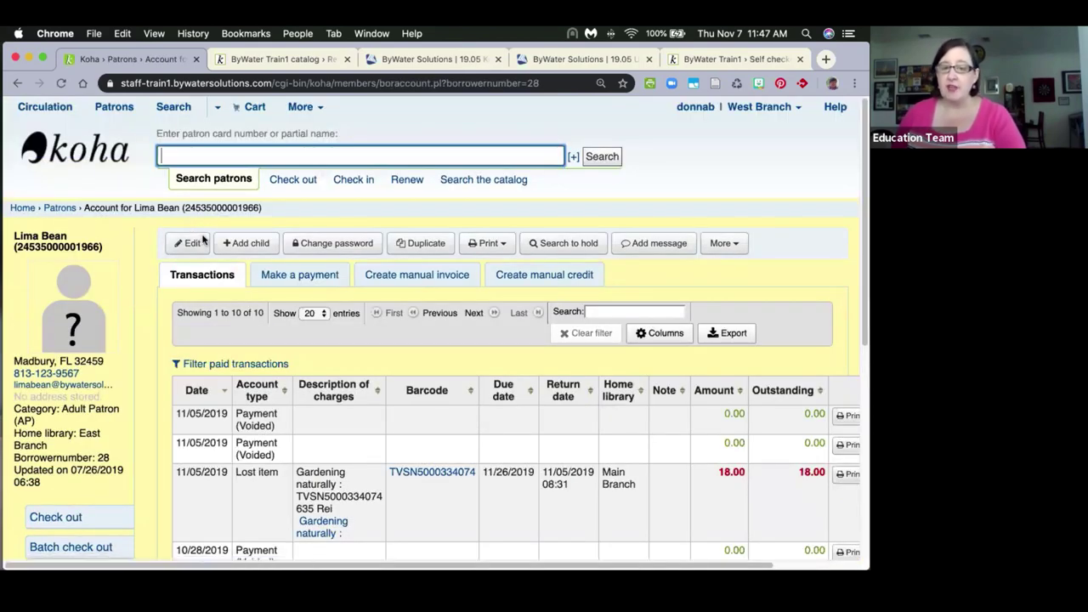
scroll(285, 310, "down", 3)
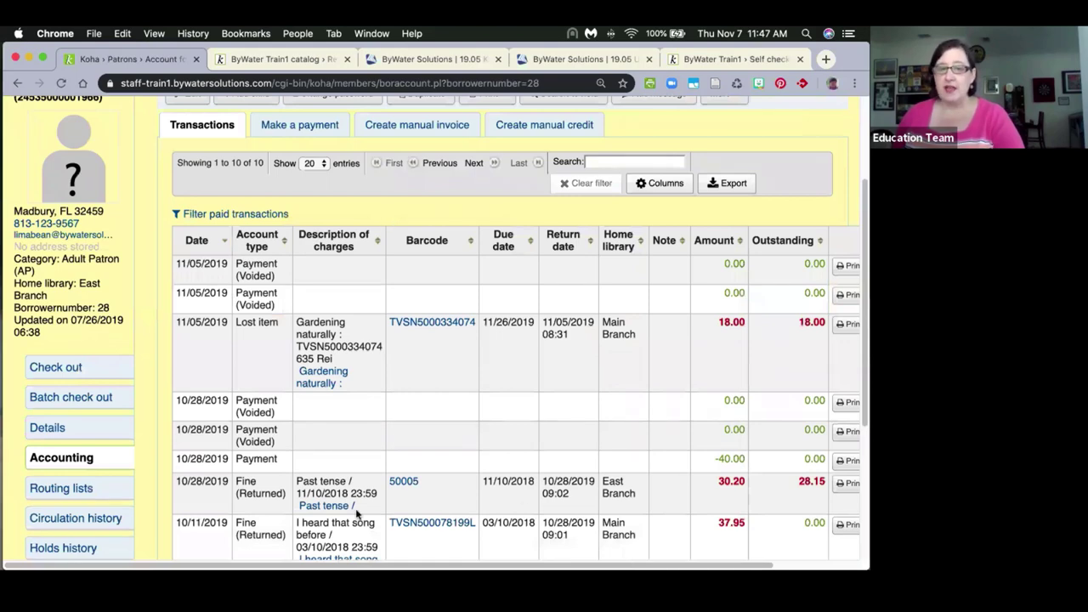
scroll(423, 448, "up", 3)
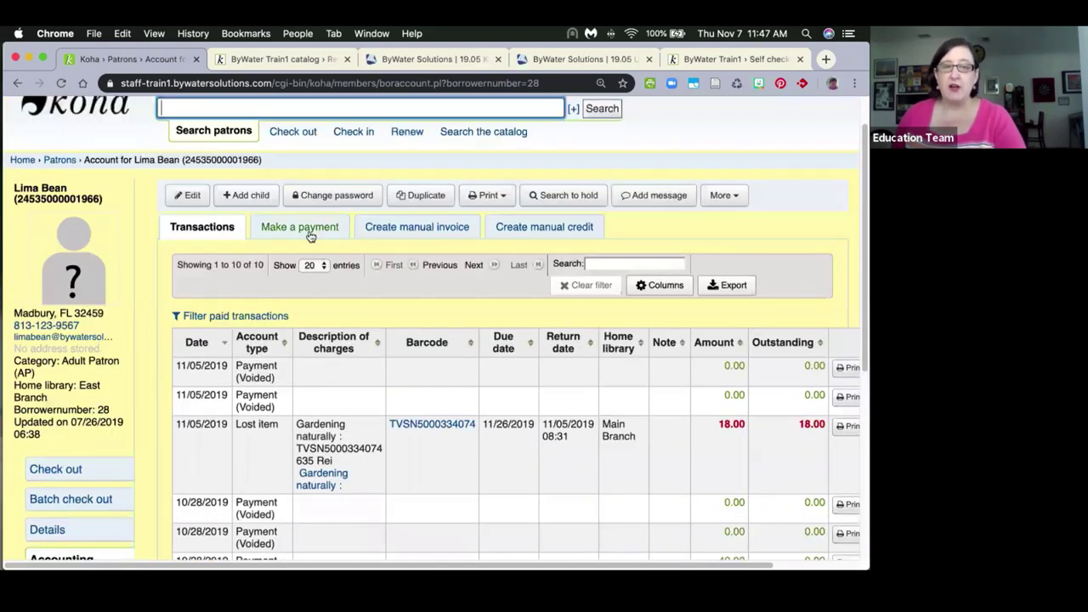
left_click(310, 236)
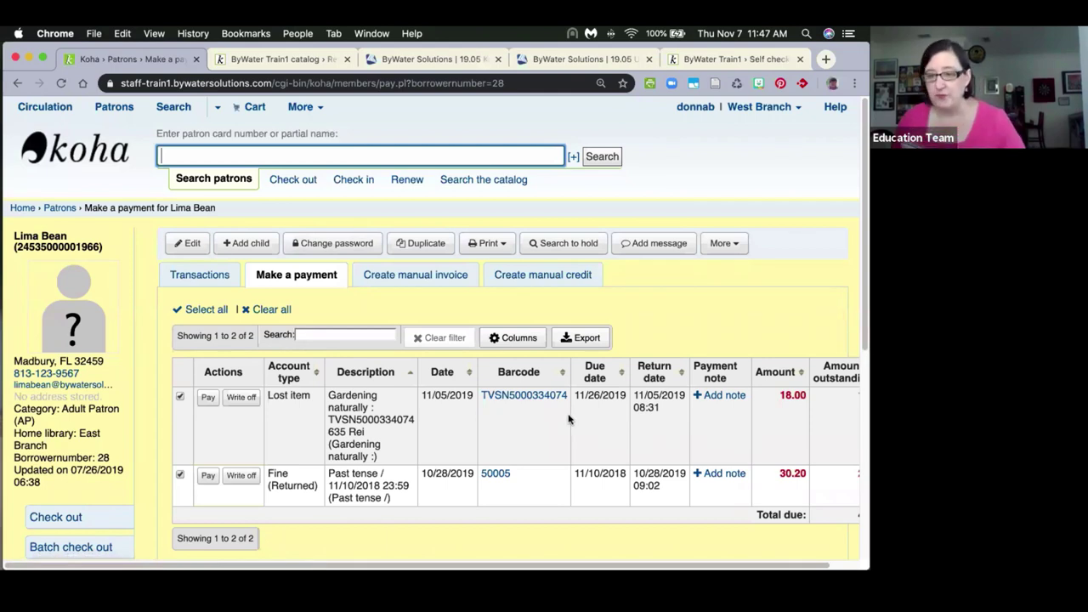
scroll(570, 417, "down", 2)
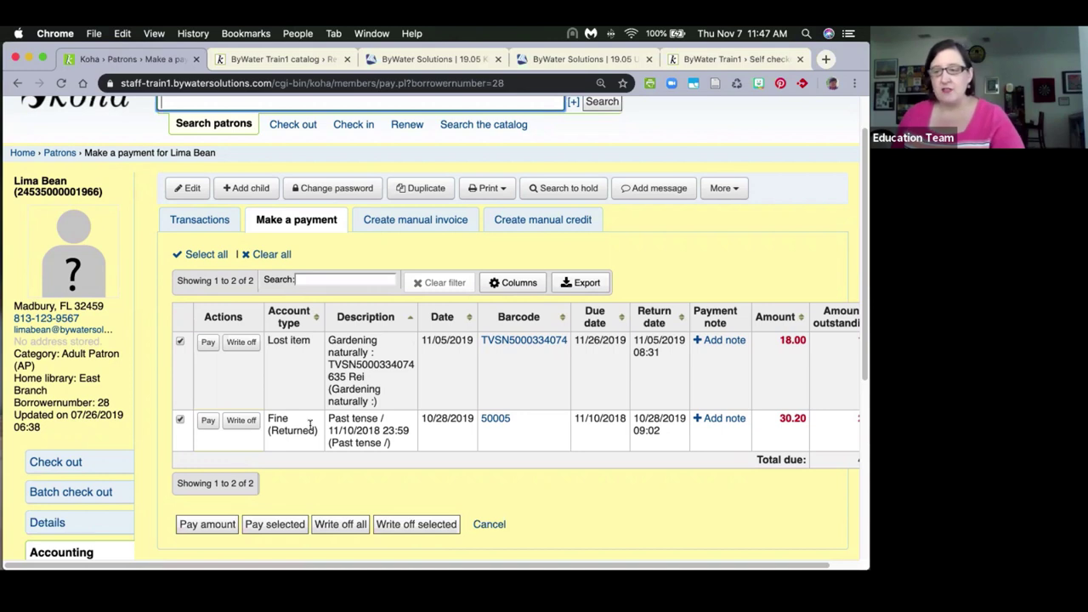
scroll(309, 384, "down", 1)
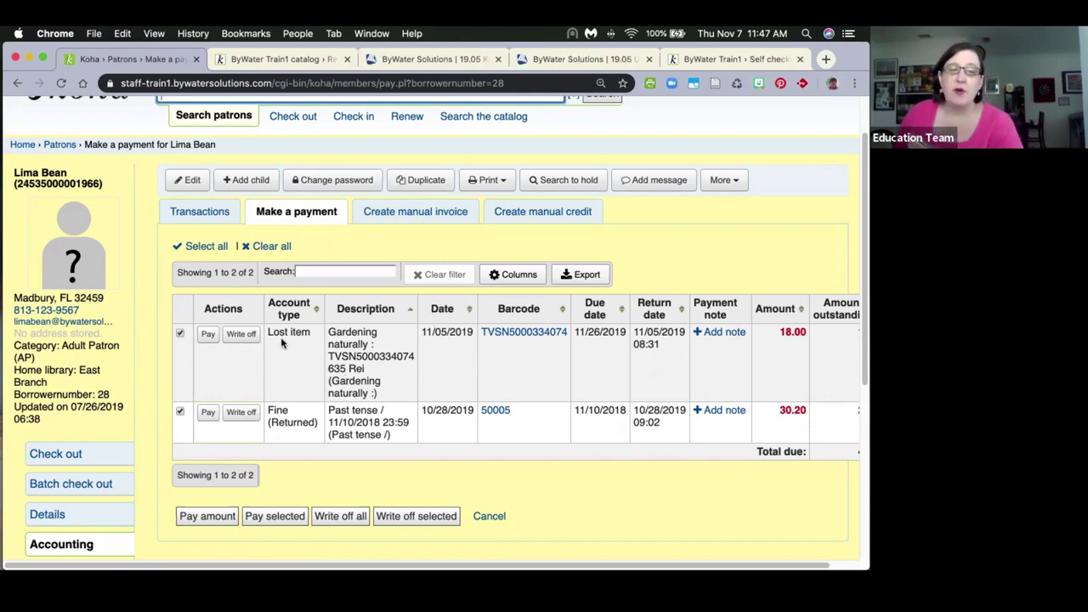
- Highlight the 18.00 Lost item charge and its description, then clear the selection
left_click_drag(288, 333, 270, 336)
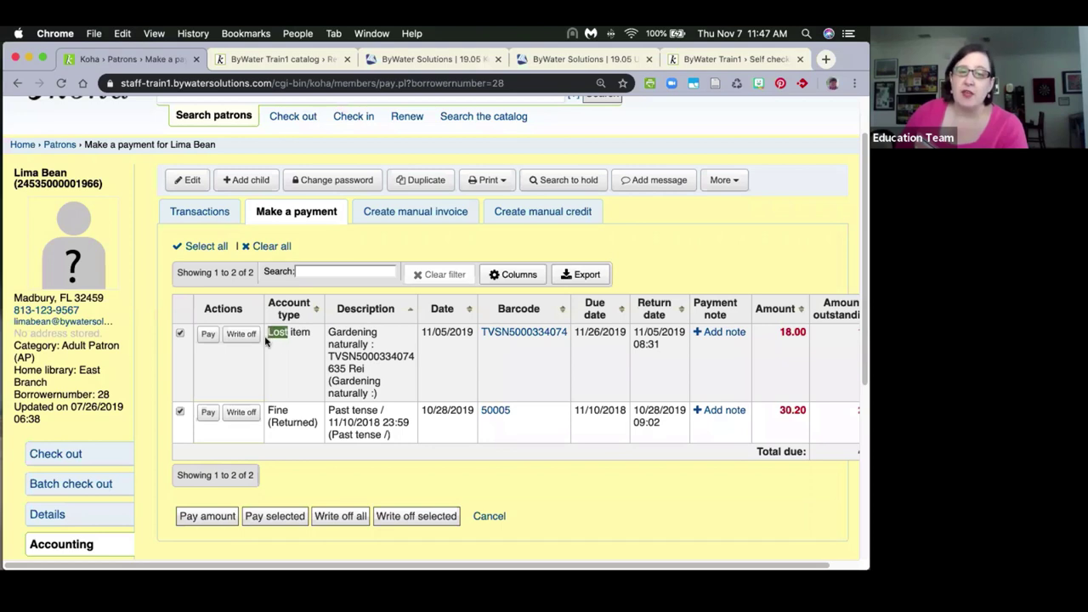
left_click_drag(357, 370, 326, 371)
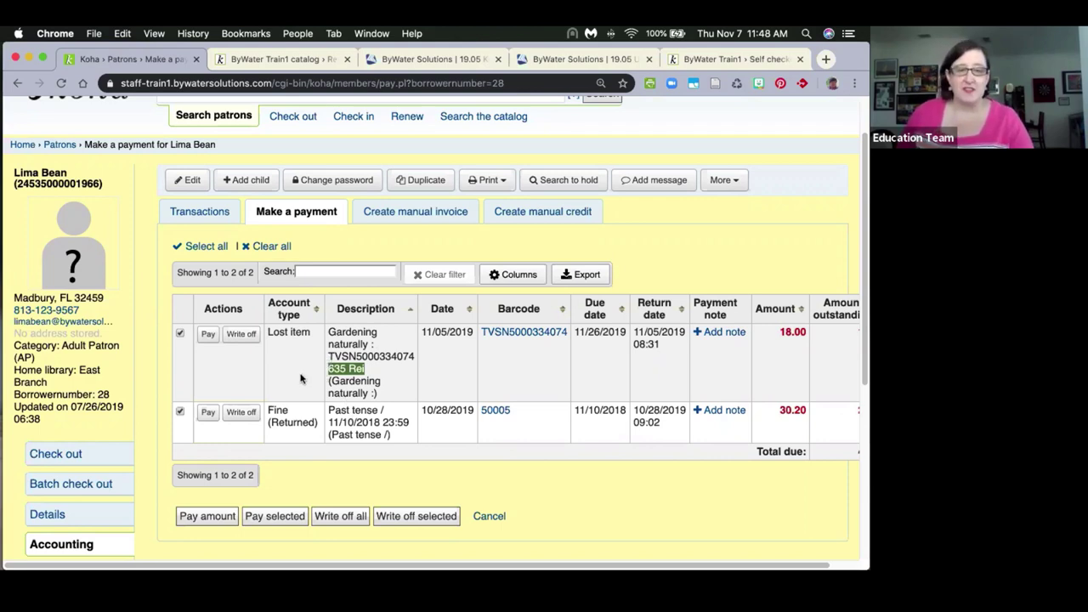
left_click(302, 379)
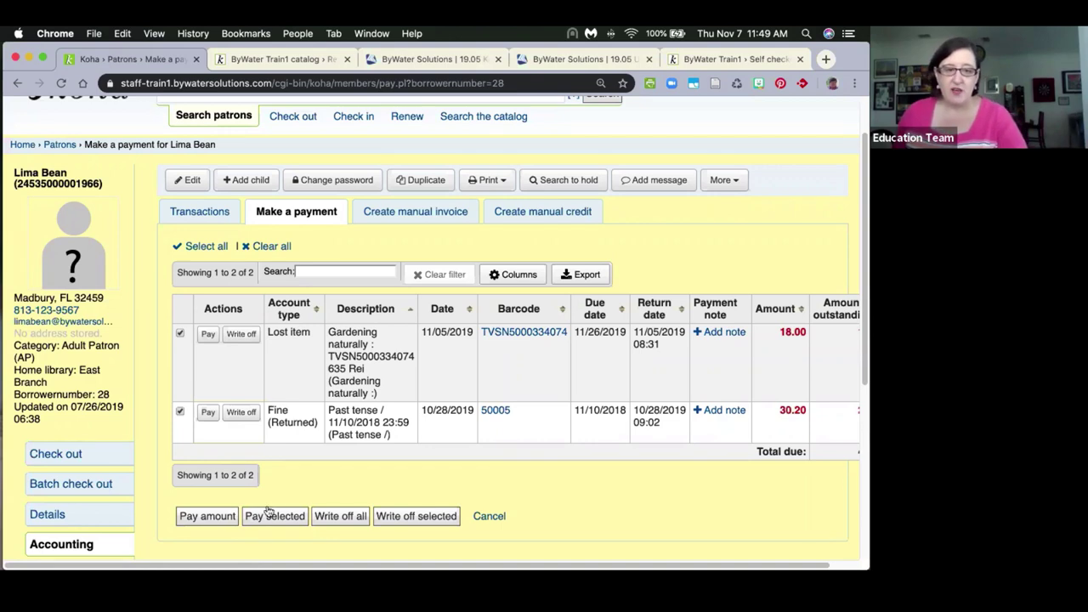
- Start Pay amount with Amount paid 18.15 and 20 collected from the patron
left_click(207, 516)
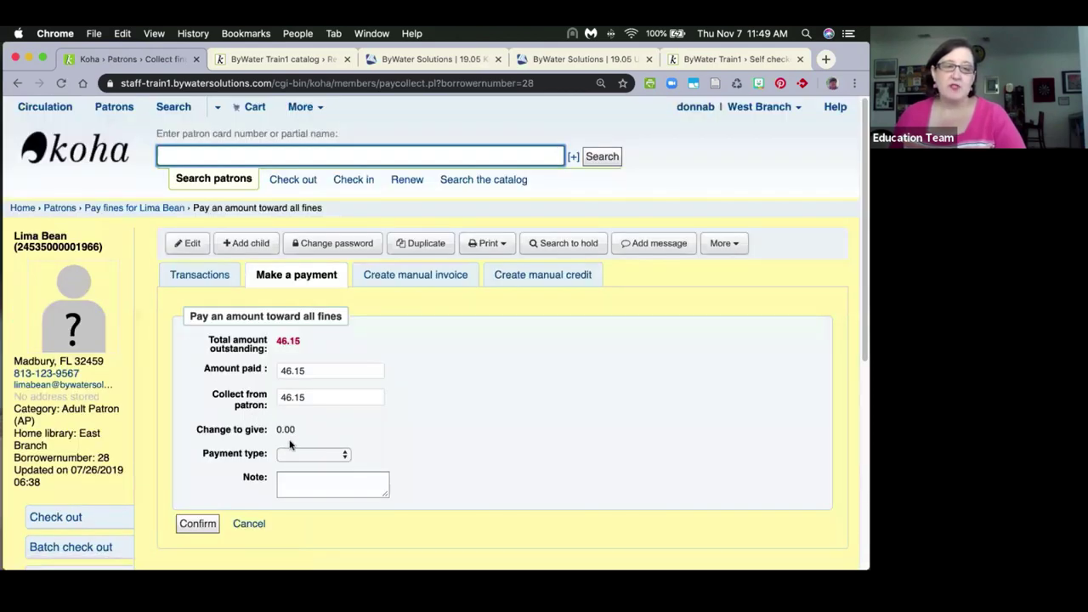
left_click_drag(315, 430, 179, 435)
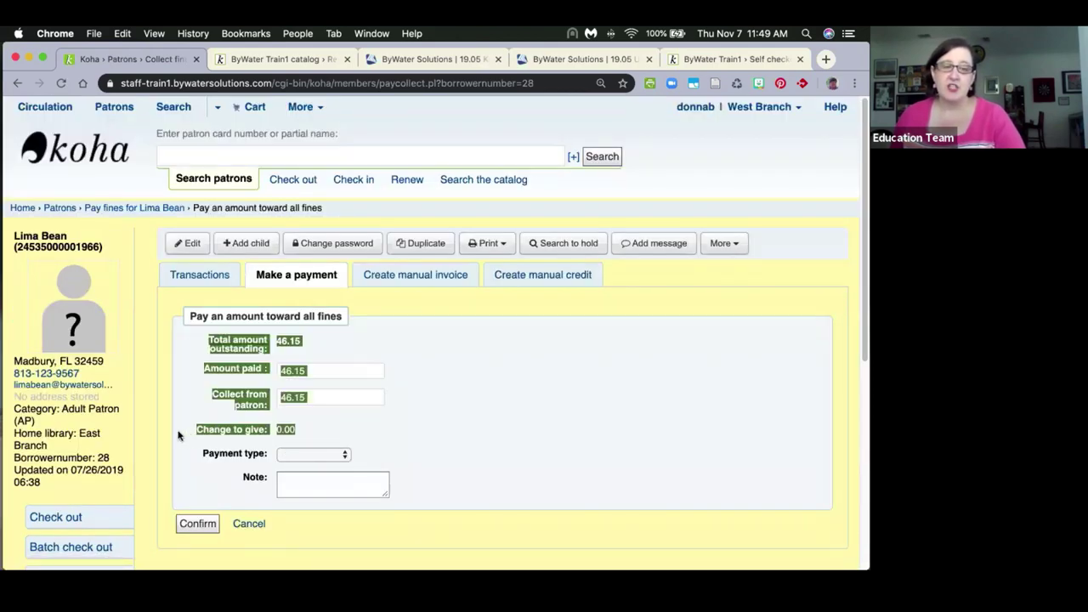
left_click(178, 436)
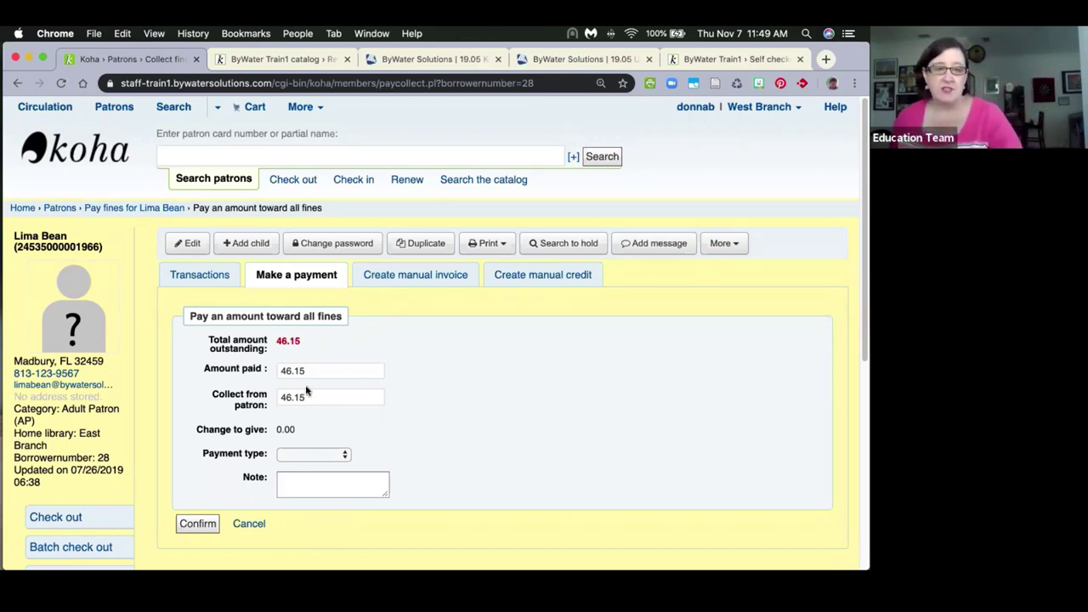
left_click(238, 379)
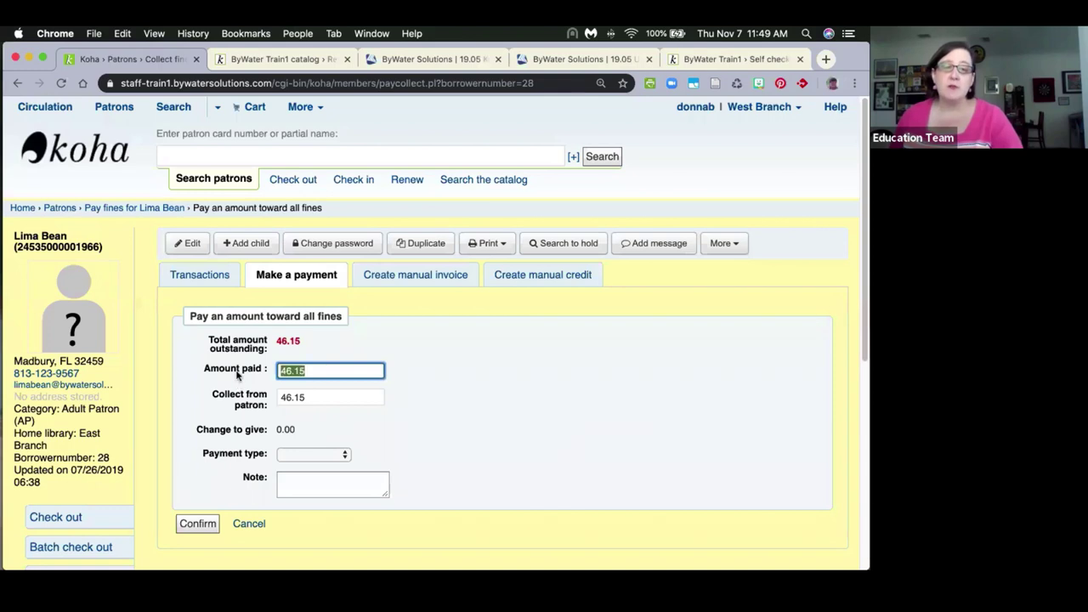
type("18.15")
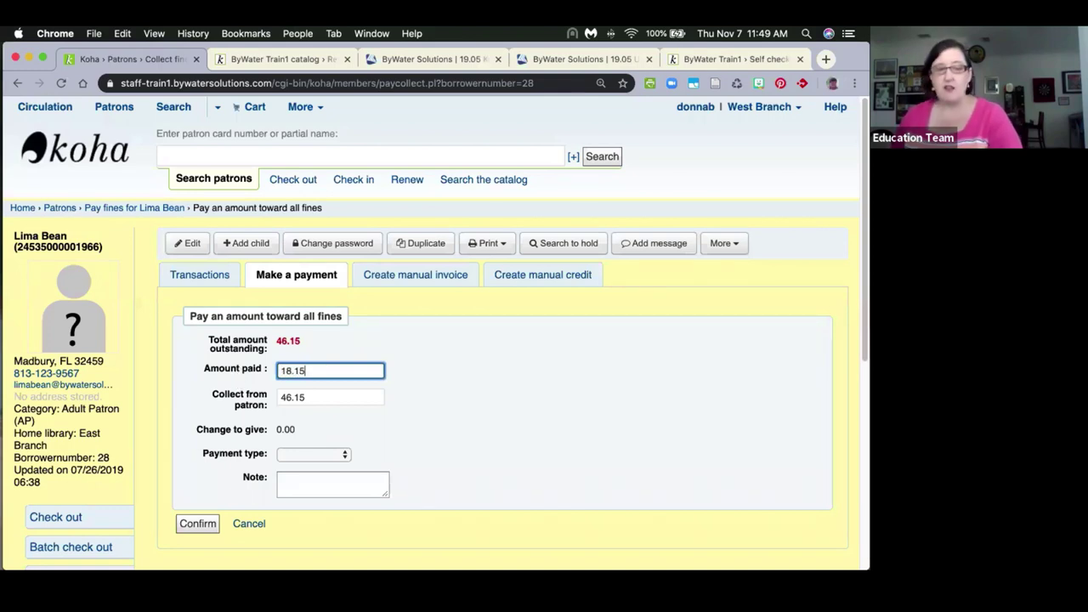
left_click(322, 399)
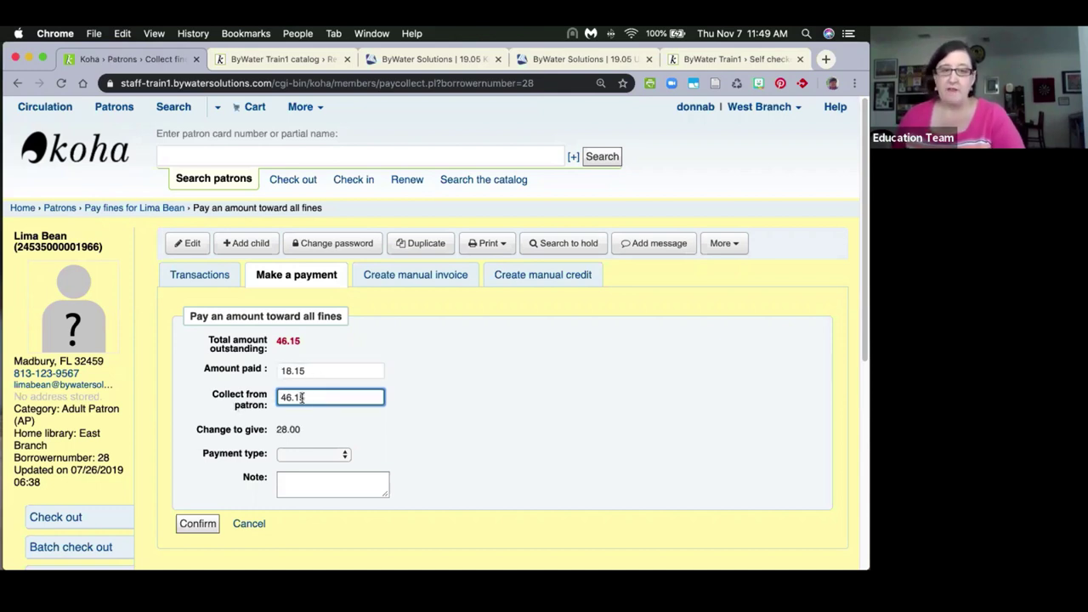
double_click(301, 398)
type("20")
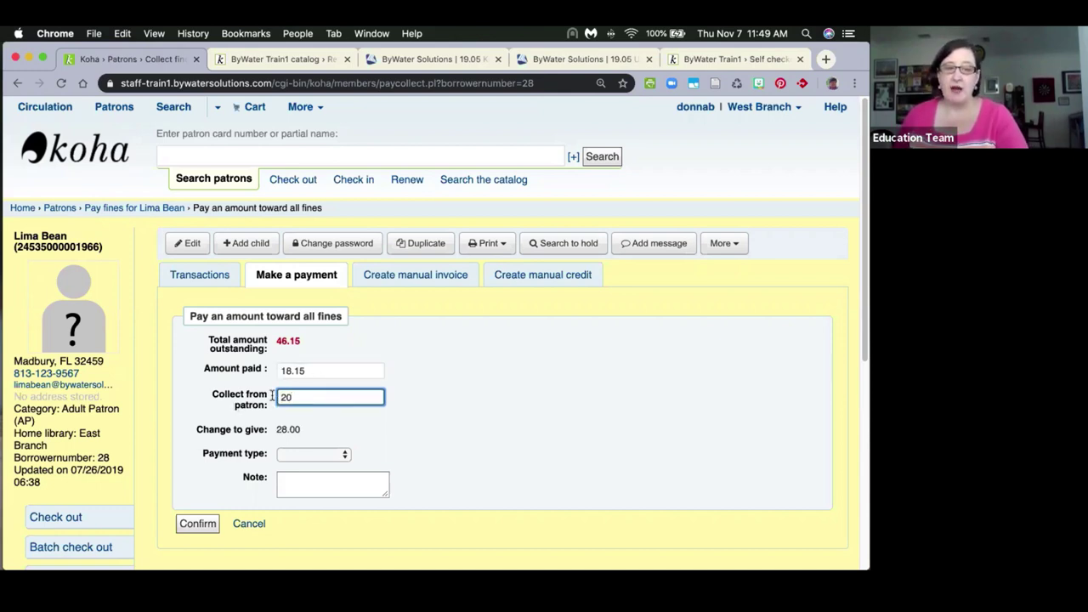
left_click(363, 433)
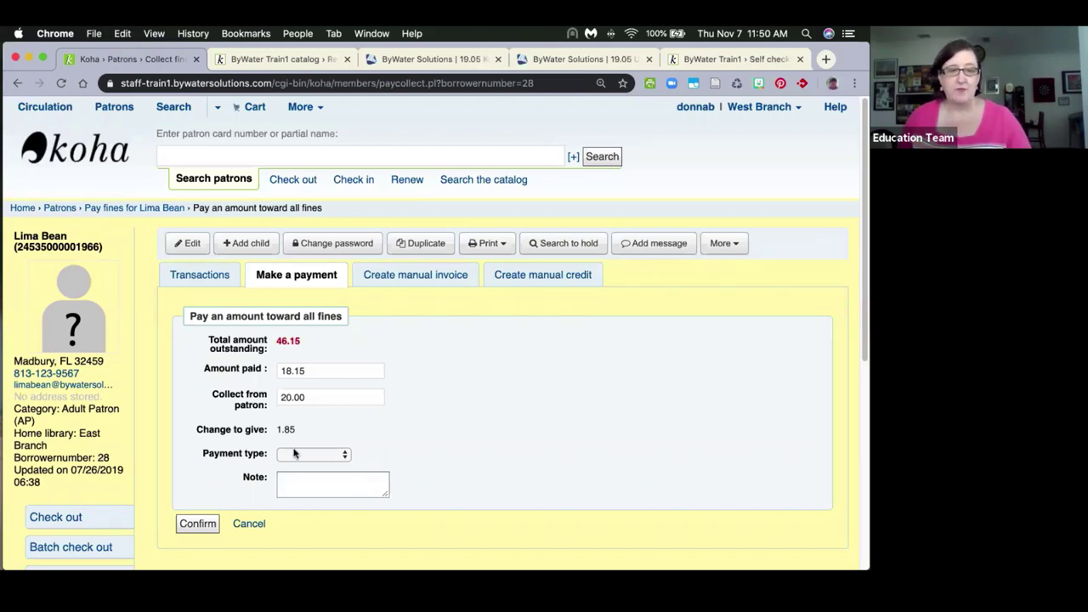
- Set payment type to Glitter, confirm, and accept the 1.85 change due
left_click(294, 455)
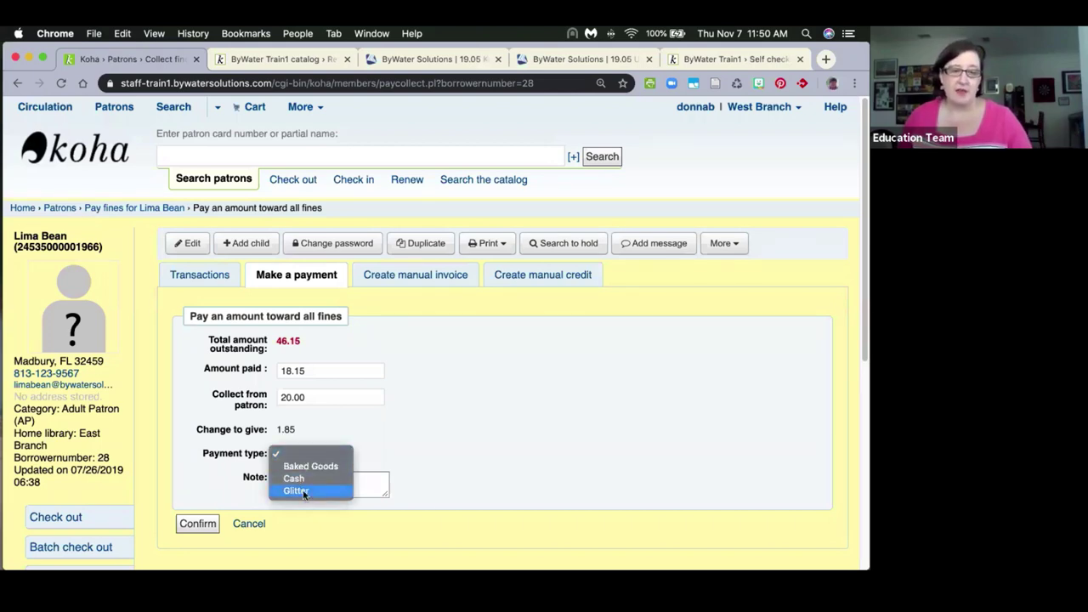
left_click(300, 491)
scroll(275, 514, "down", 1)
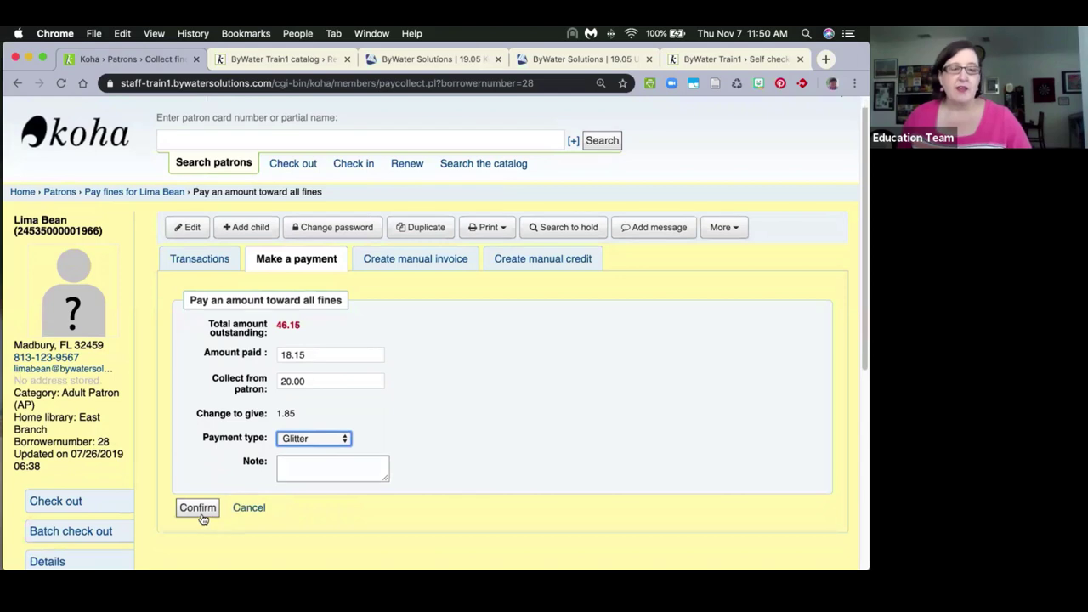
left_click(197, 507)
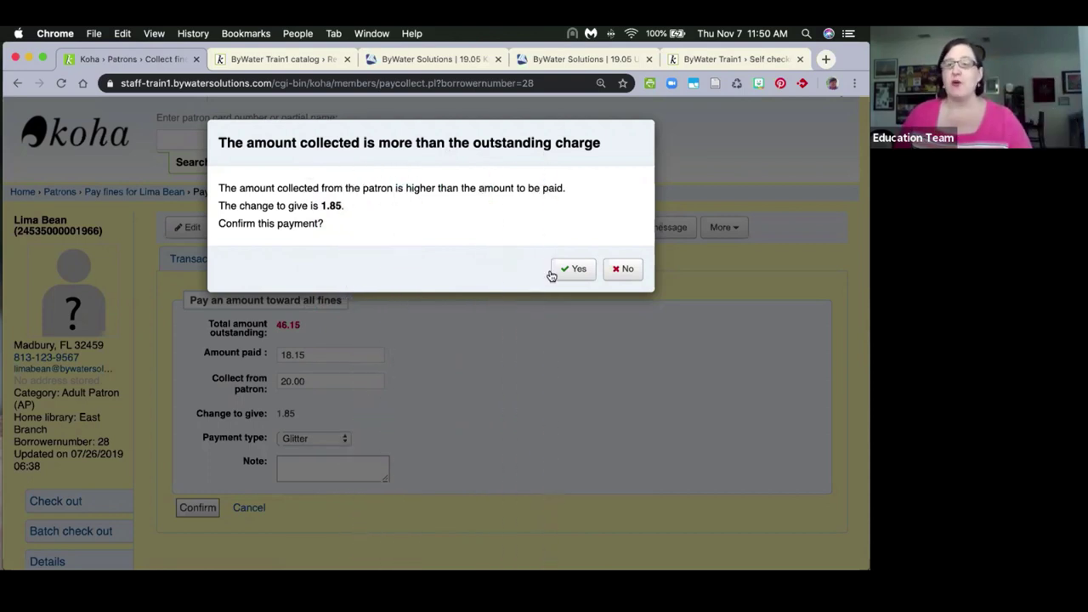
left_click(576, 270)
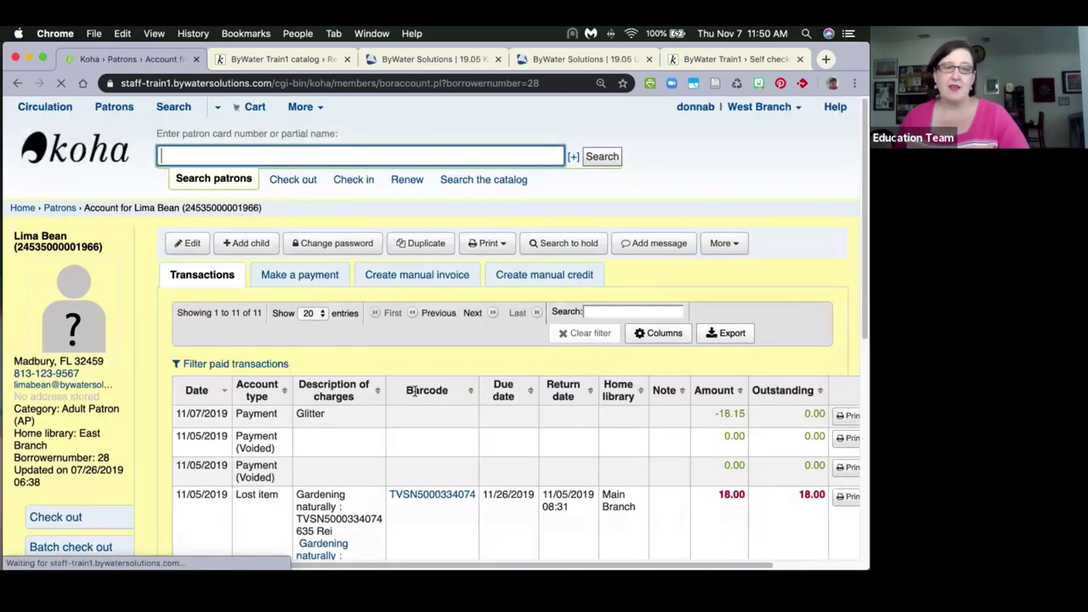
scroll(412, 389, "down", 2)
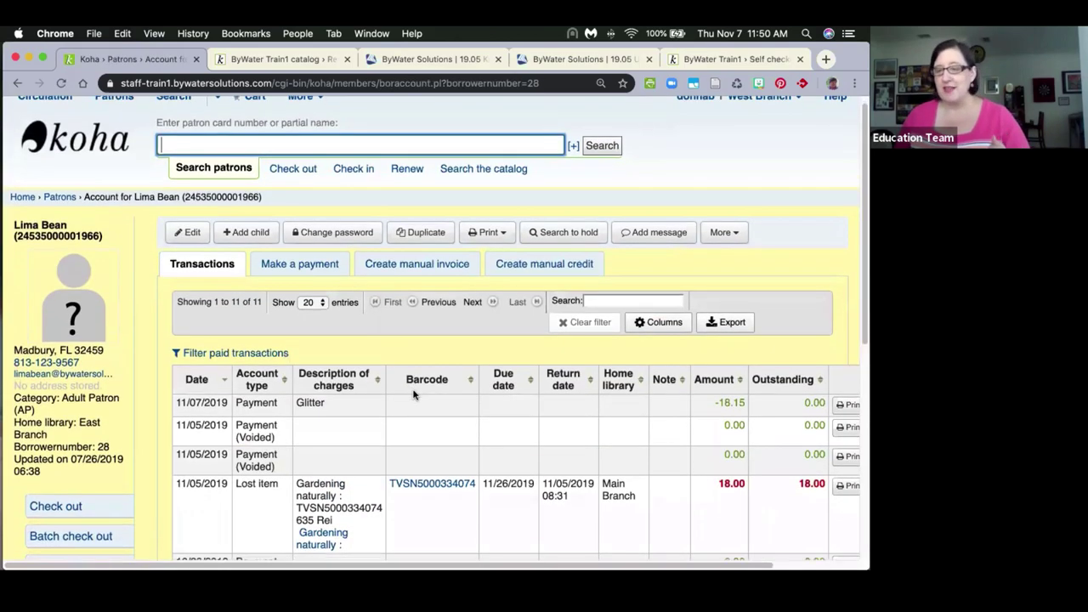
scroll(414, 394, "down", 1)
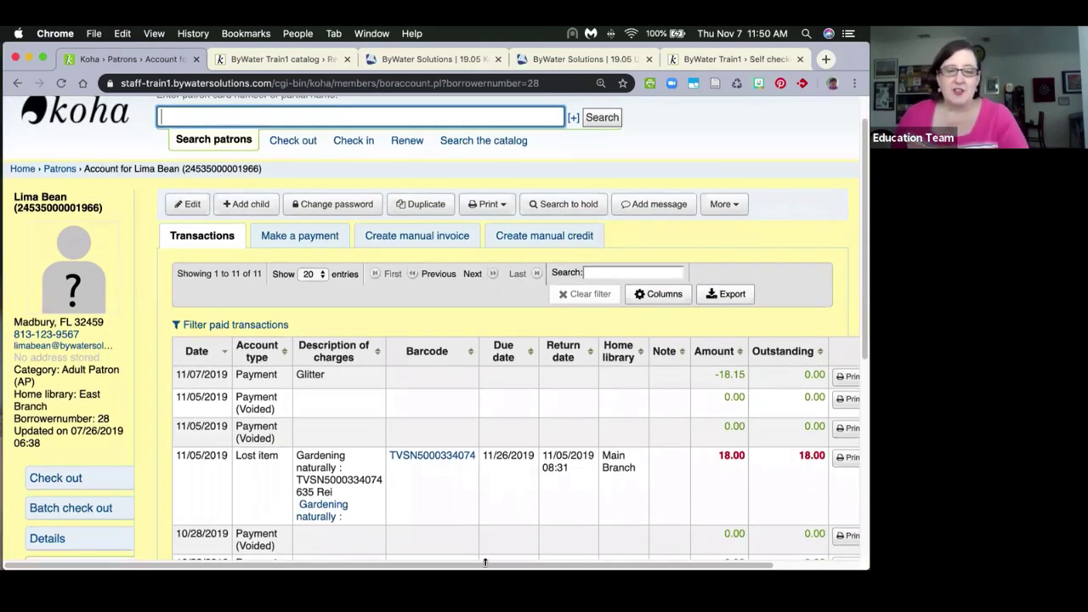
scroll(486, 560, "right", 3)
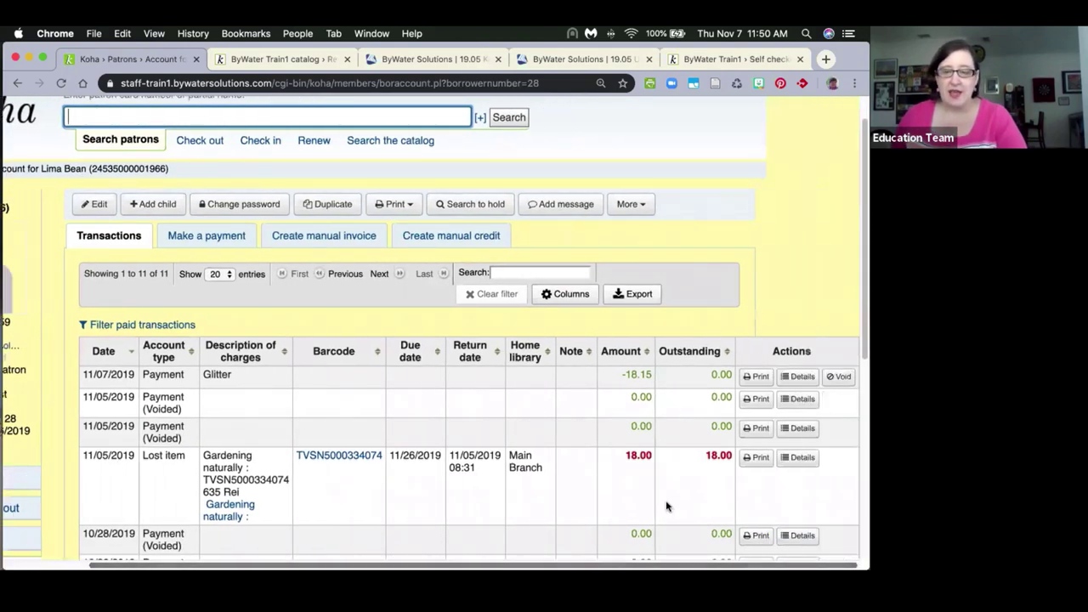
left_click(755, 378)
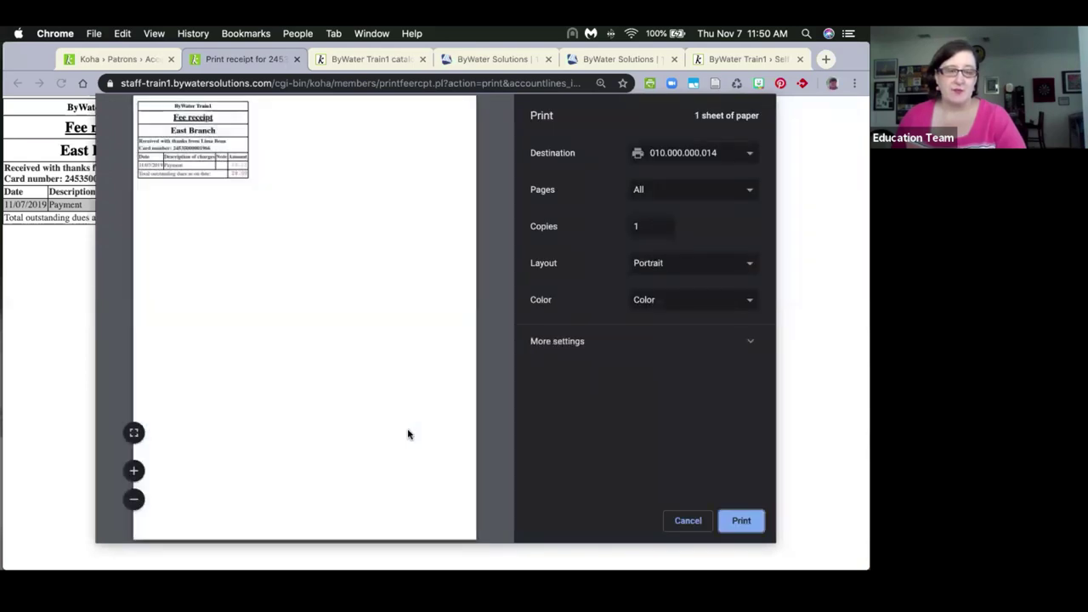
left_click(133, 473)
left_click(133, 473)
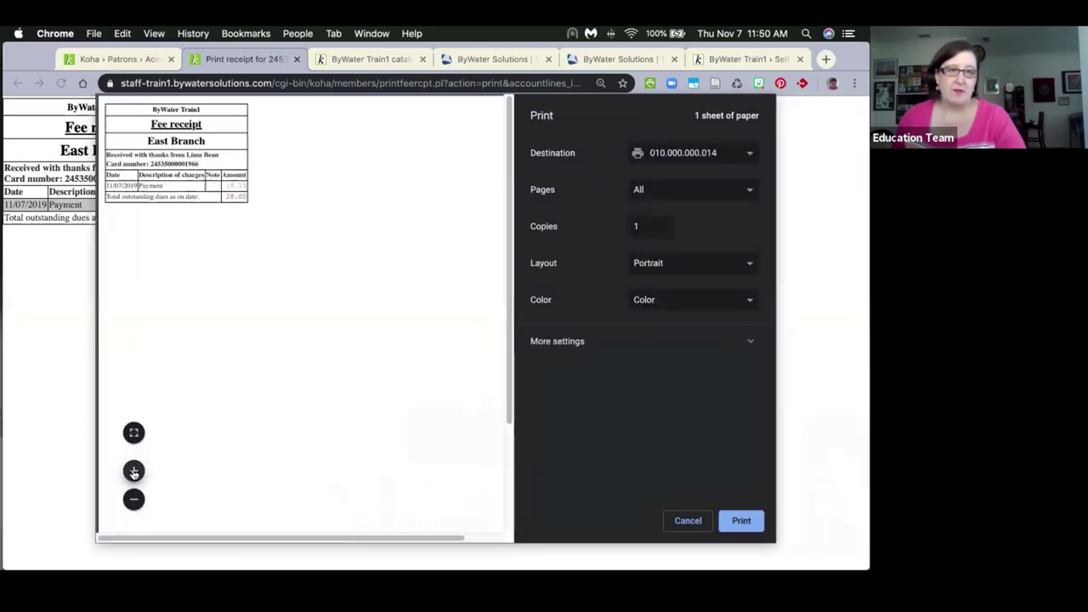
left_click(133, 473)
left_click(134, 473)
left_click(134, 473)
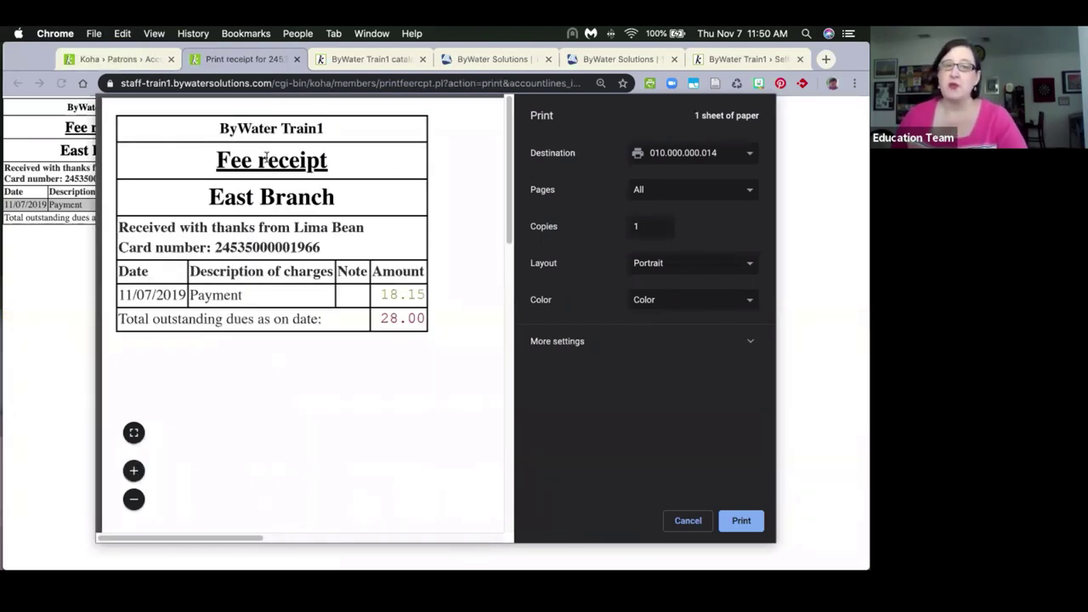
left_click(669, 519)
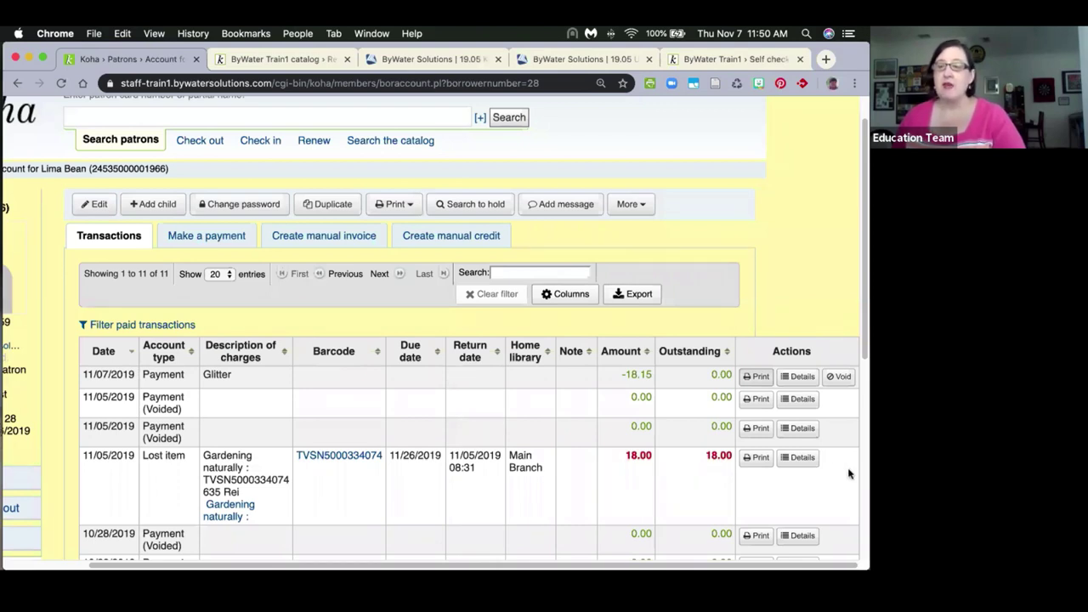
- Go to Tools and open the Notices & slips list
scroll(783, 429, "up", 2)
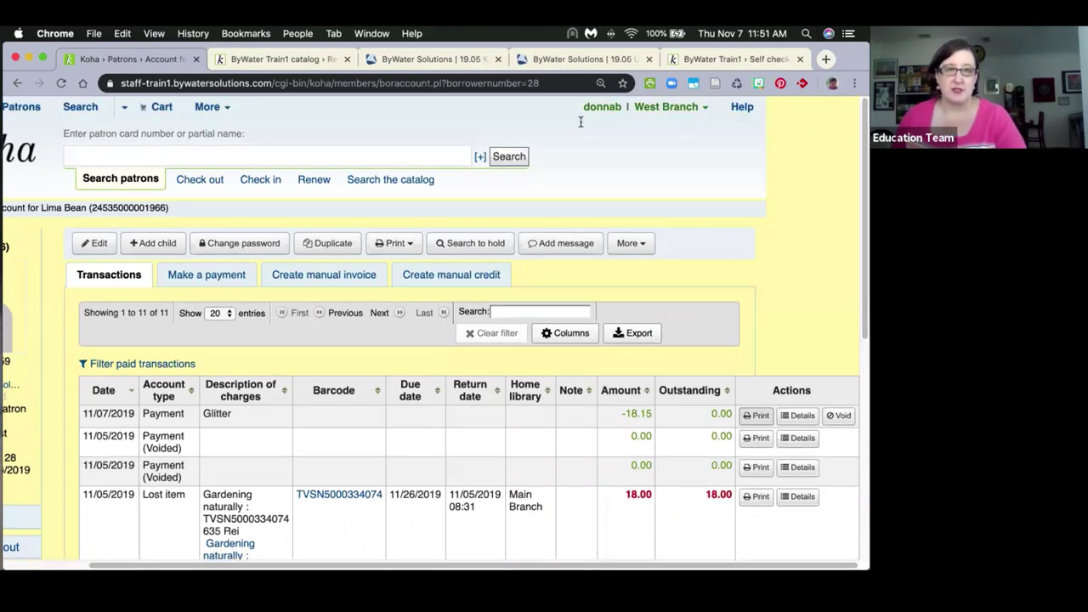
left_click(213, 107)
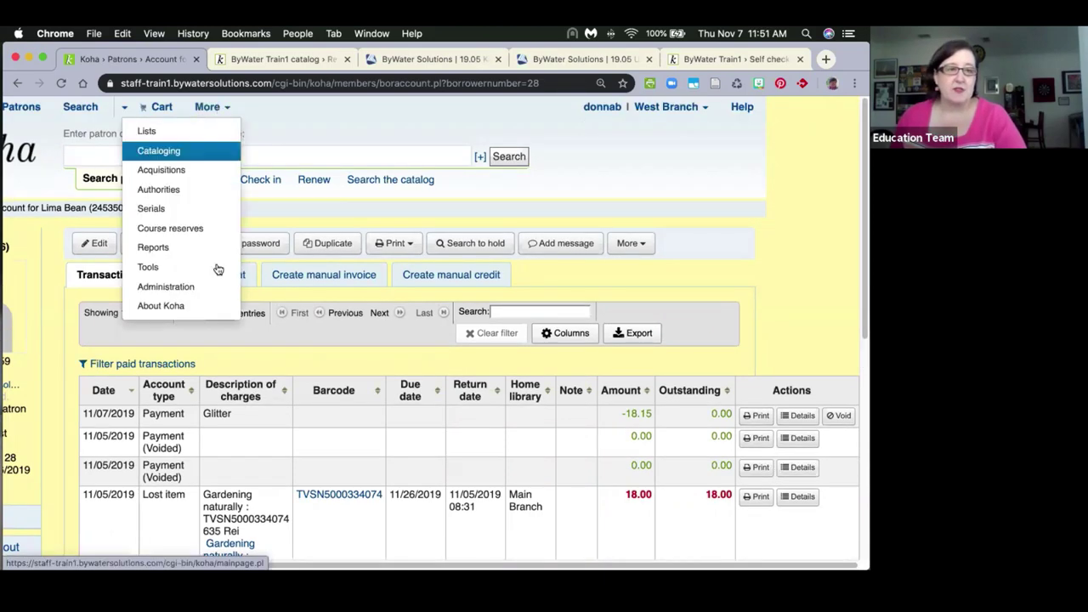
left_click(215, 269)
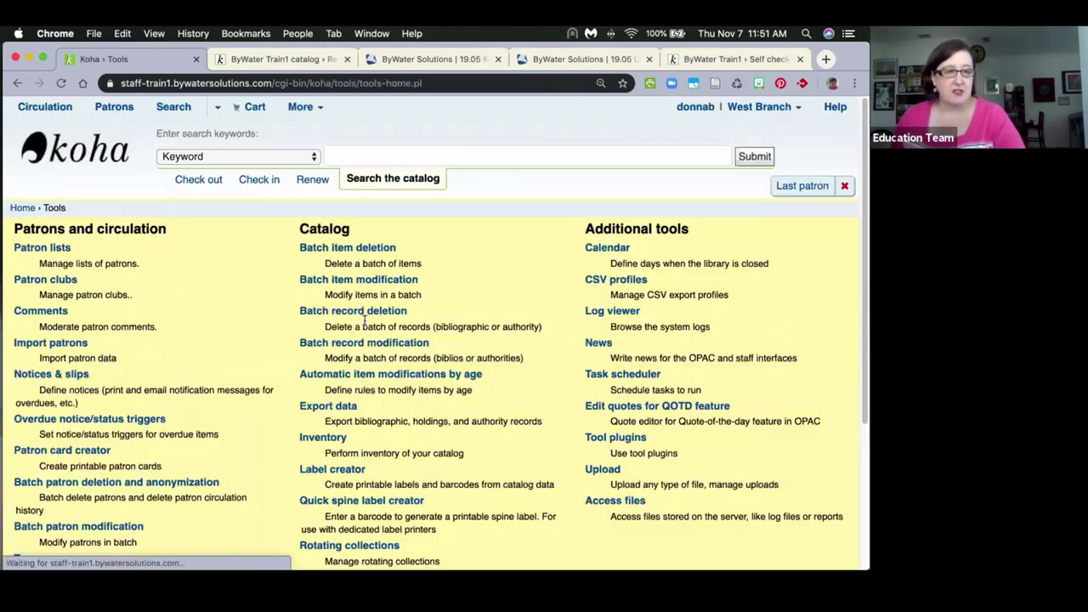
left_click(72, 374)
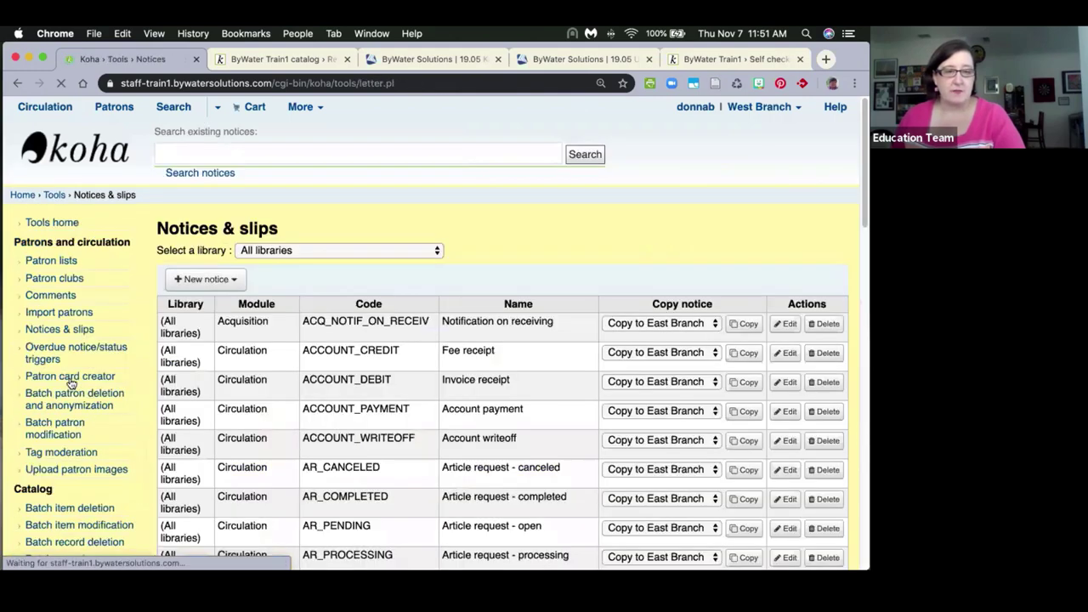
- Filter the notices by 'acc' to show the 8 account notices like Fee receipt
scroll(299, 411, "down", 2)
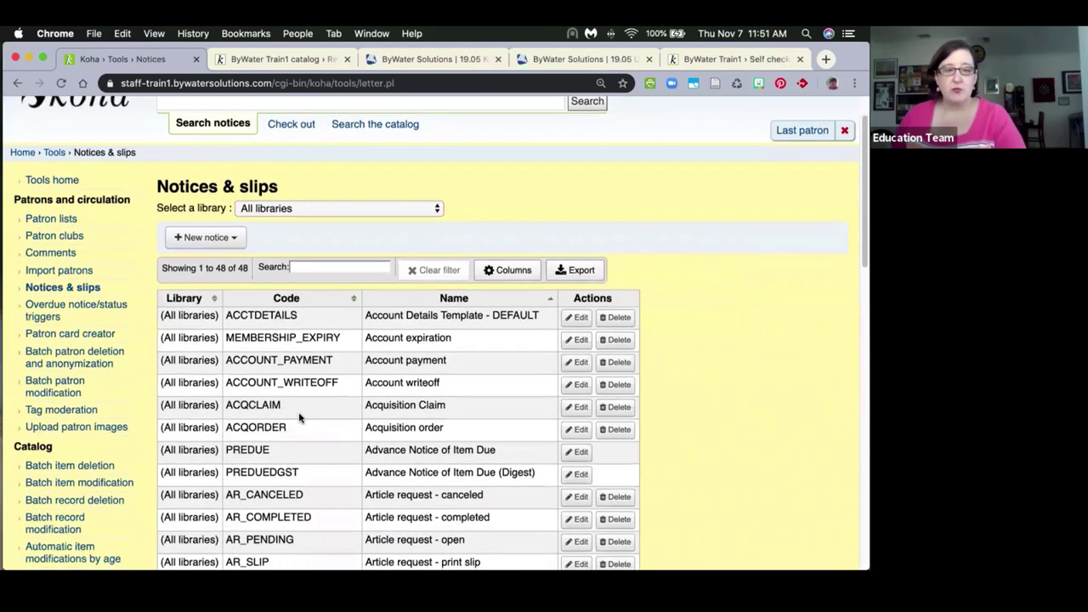
scroll(299, 412, "down", 5)
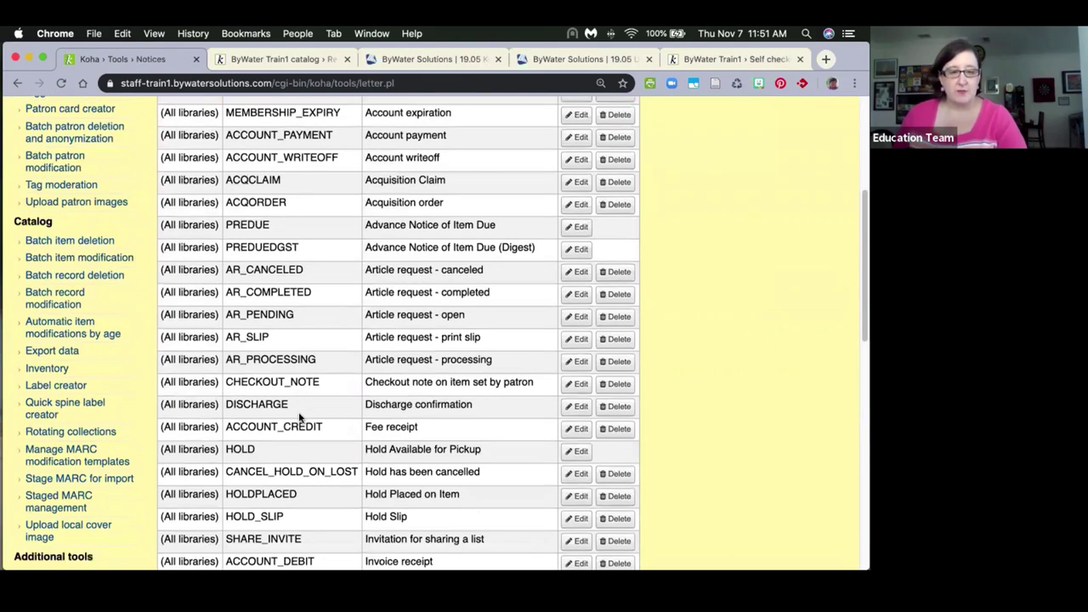
scroll(298, 417, "down", 10)
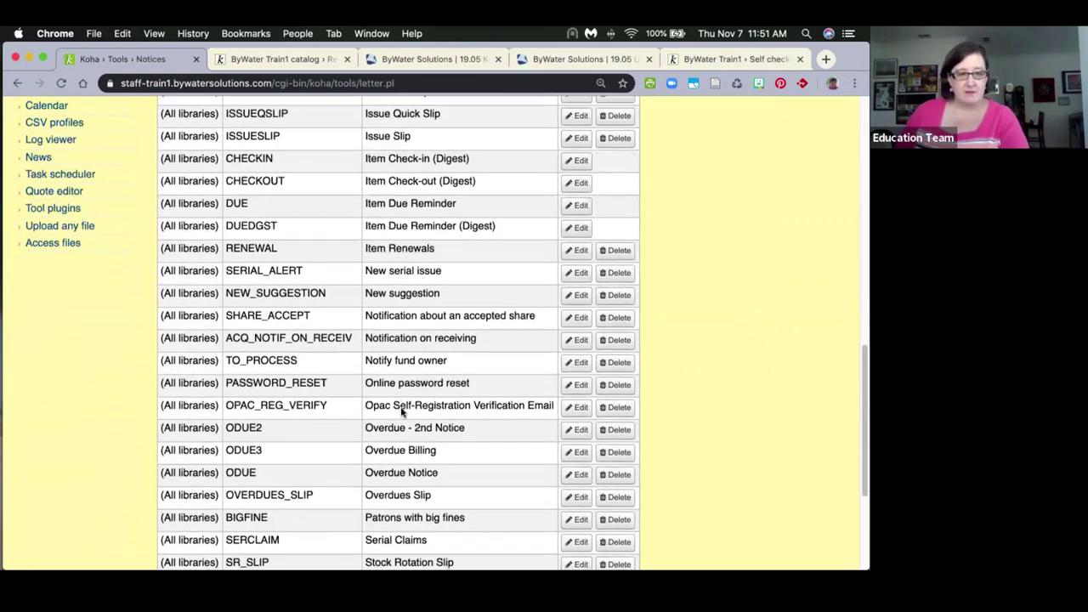
scroll(395, 408, "down", 5)
scroll(396, 408, "up", 15)
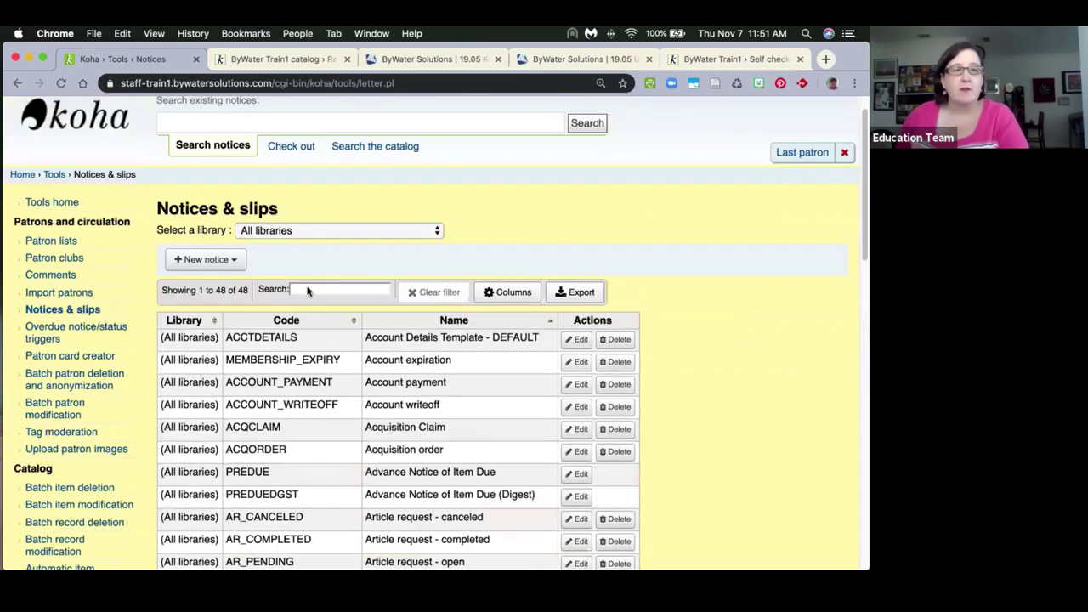
left_click(293, 289)
type("acc")
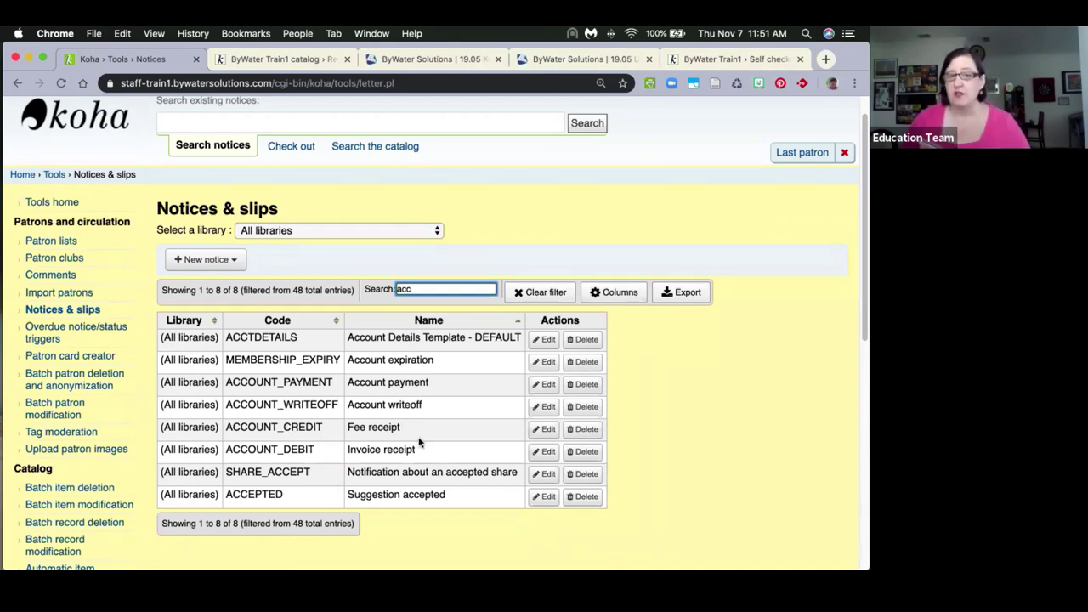
- Edit the Fee receipt (ACCOUNT_CREDIT) notice and review its Print template with subject 'Account payment'
left_click(540, 430)
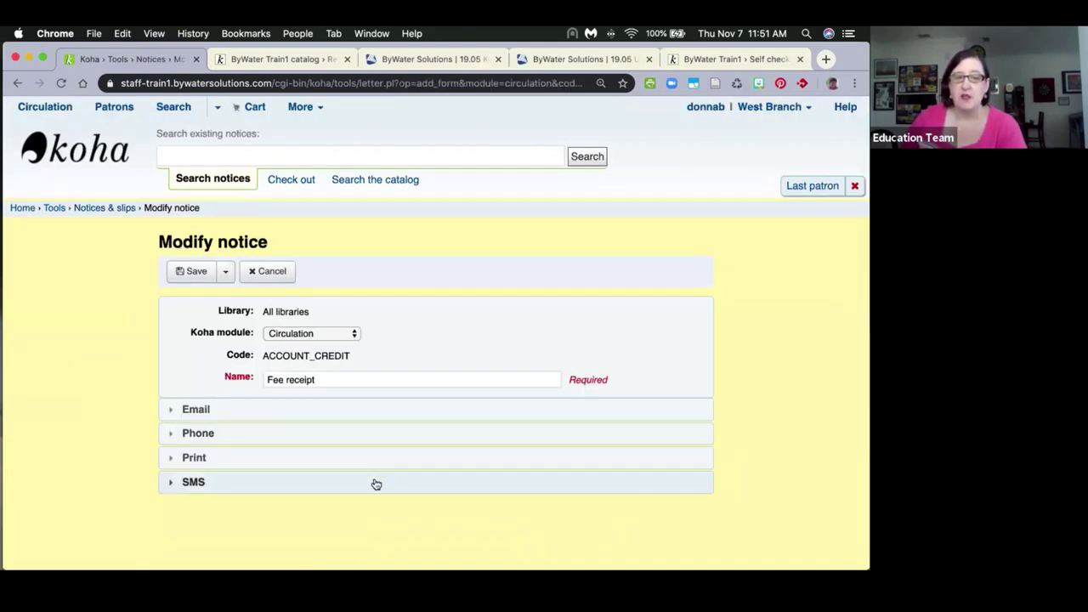
left_click(374, 461)
scroll(374, 461, "down", 5)
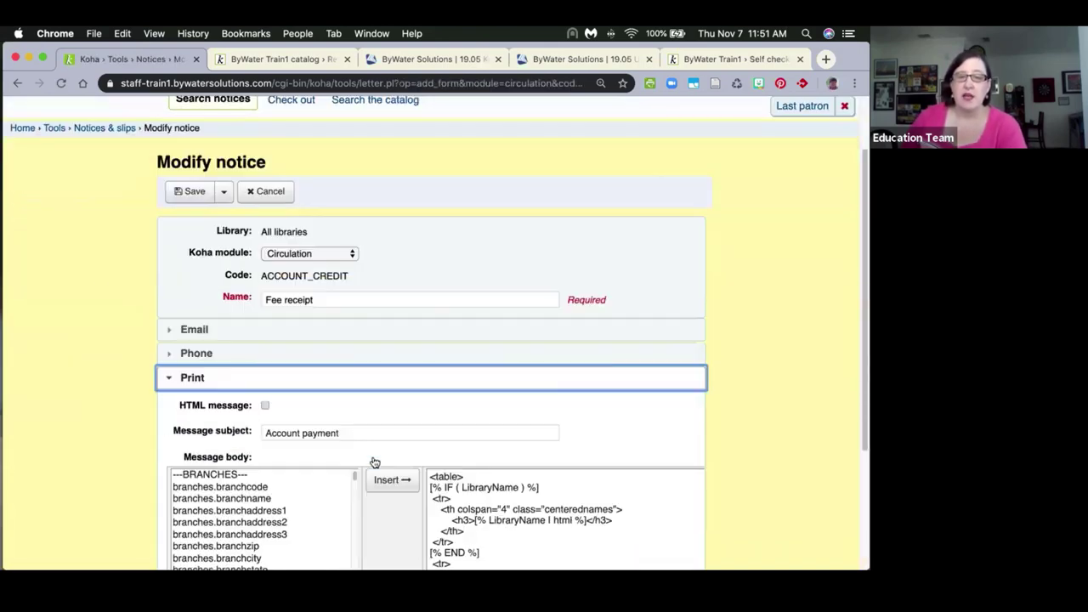
scroll(539, 379, "down", 8)
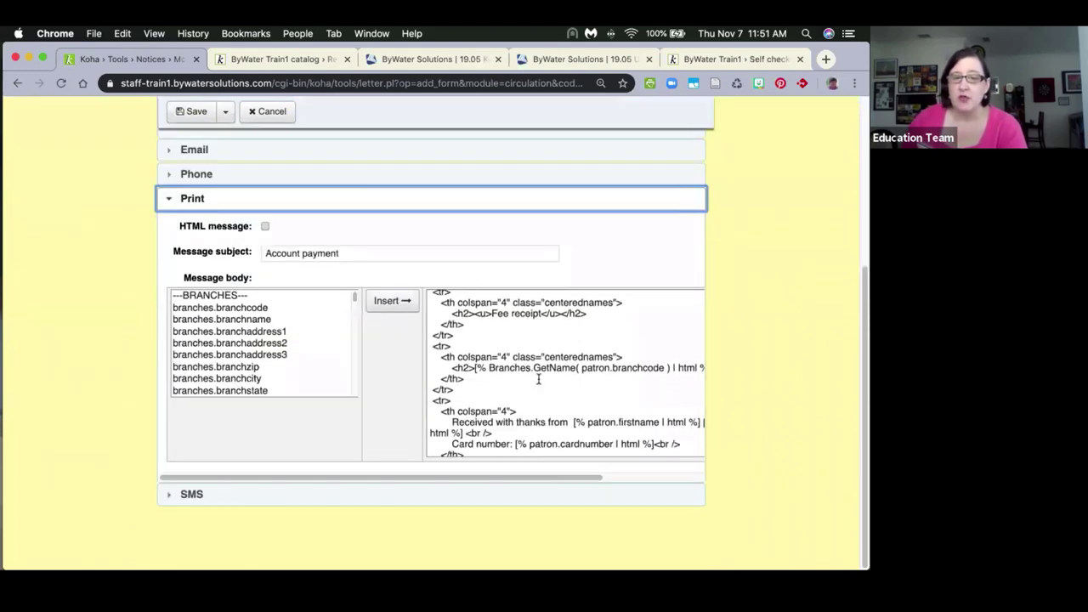
scroll(536, 379, "down", 5)
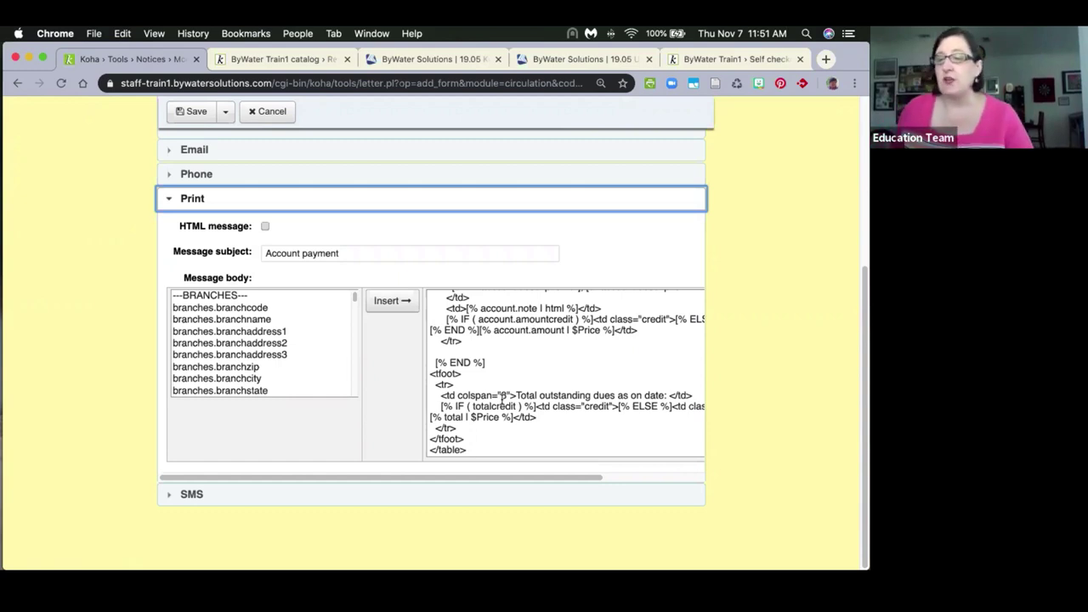
scroll(389, 478, "up", 5)
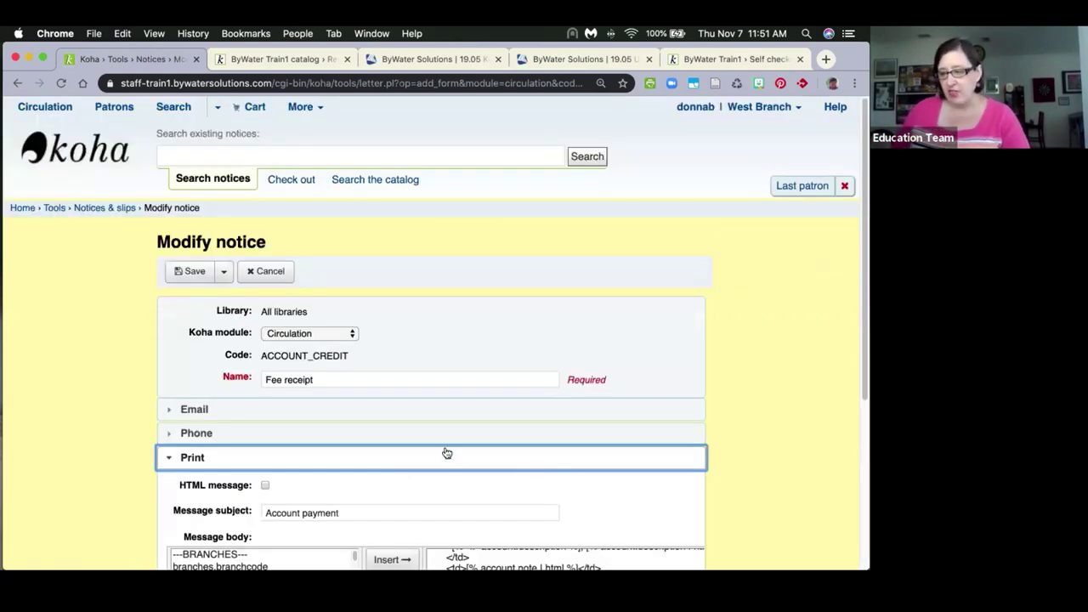
- Look up the next patron by name and open their Accounting payment page
left_click(73, 148)
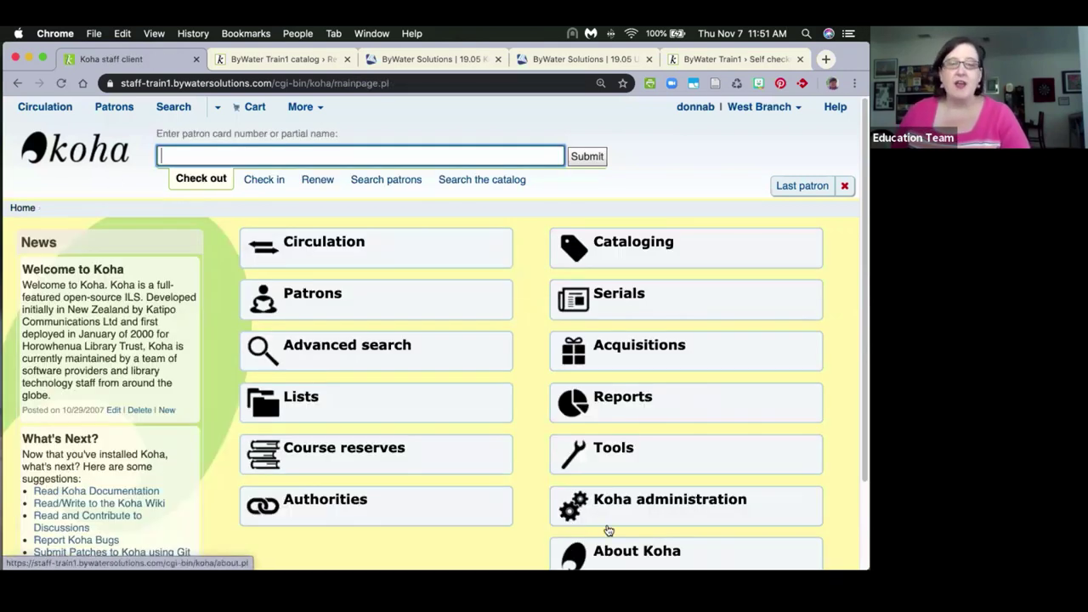
type("sc")
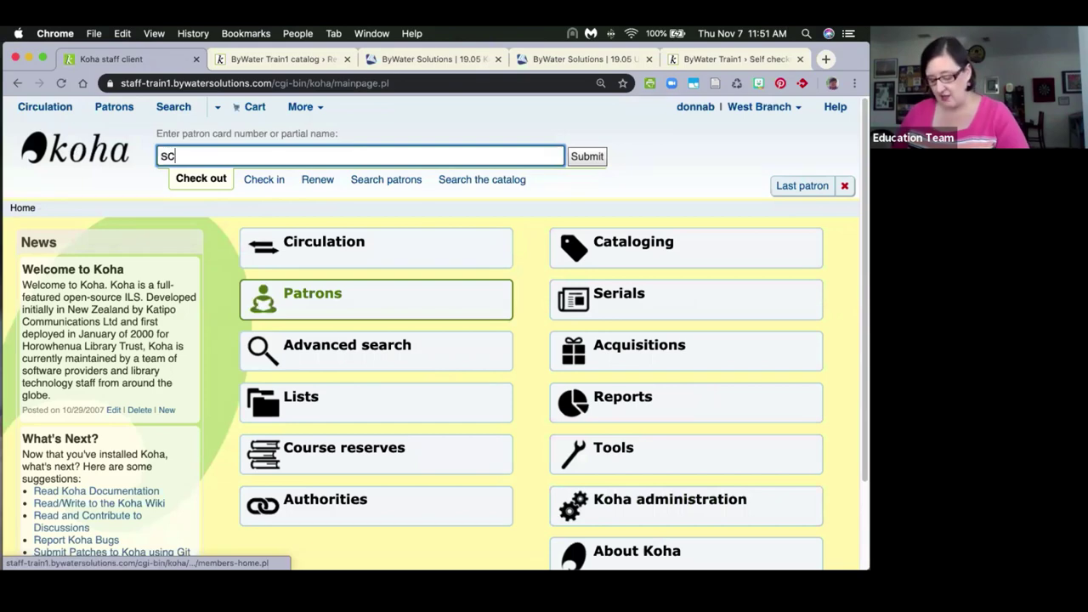
type("out finch")
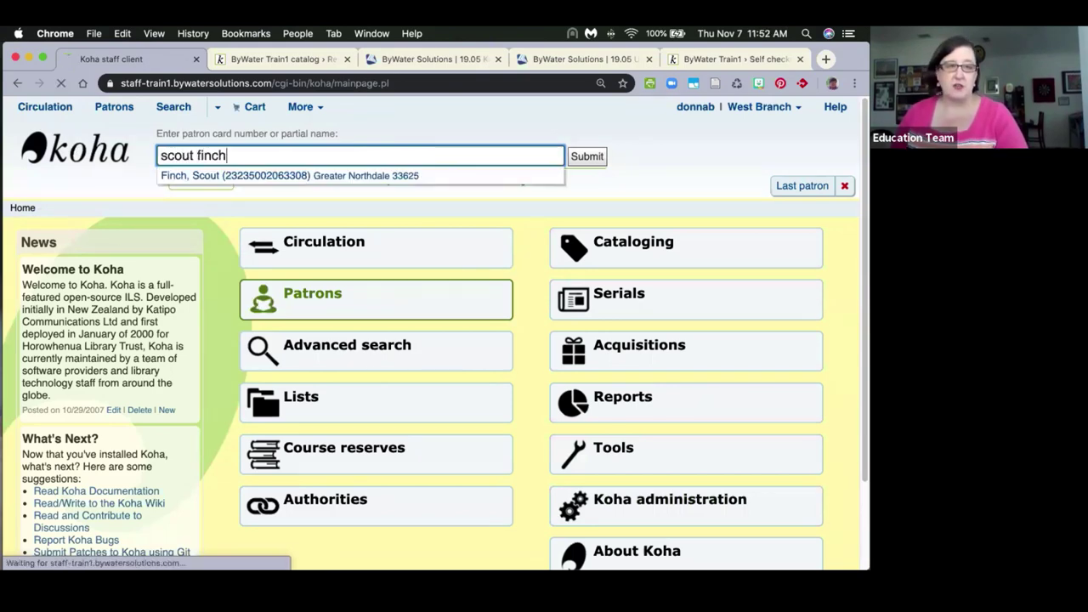
key("Return")
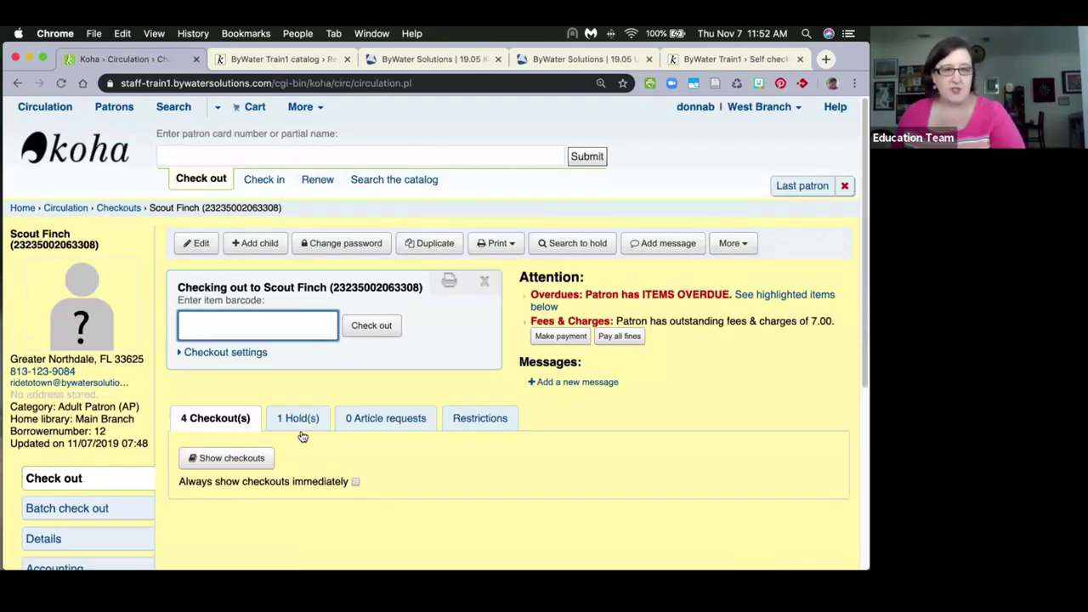
scroll(53, 538, "down", 1)
left_click(49, 532)
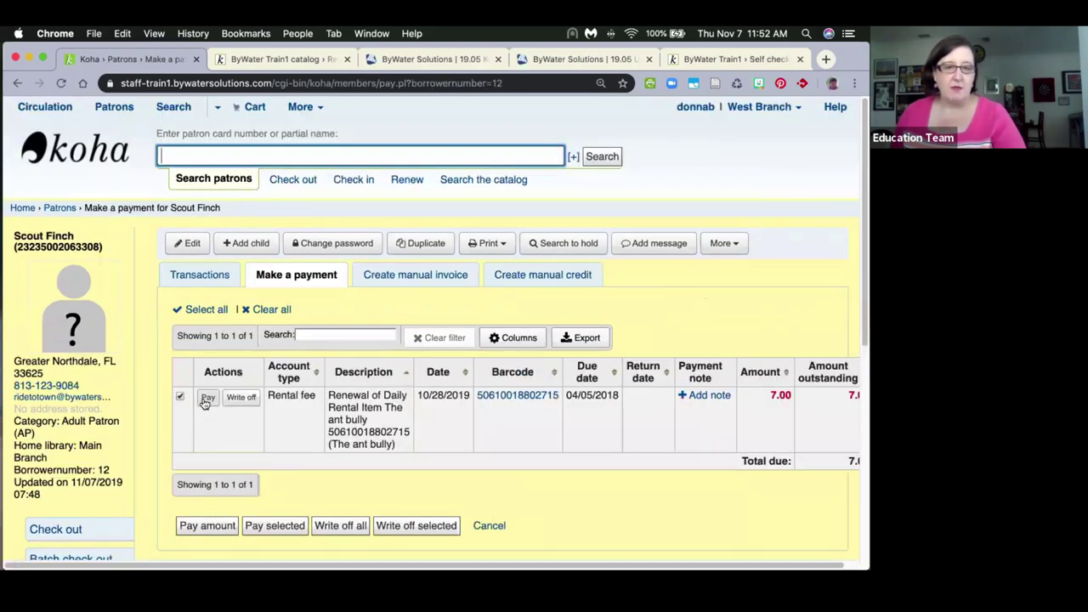
- Pay the 7.00 rental fee in full using the Baked Goods payment type
left_click(206, 398)
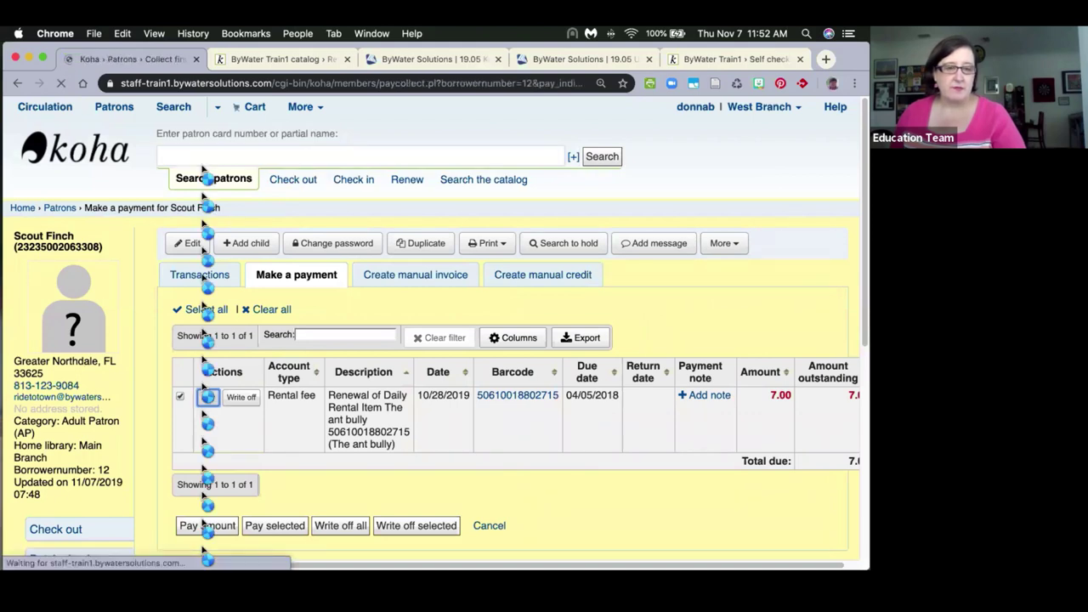
left_click(323, 500)
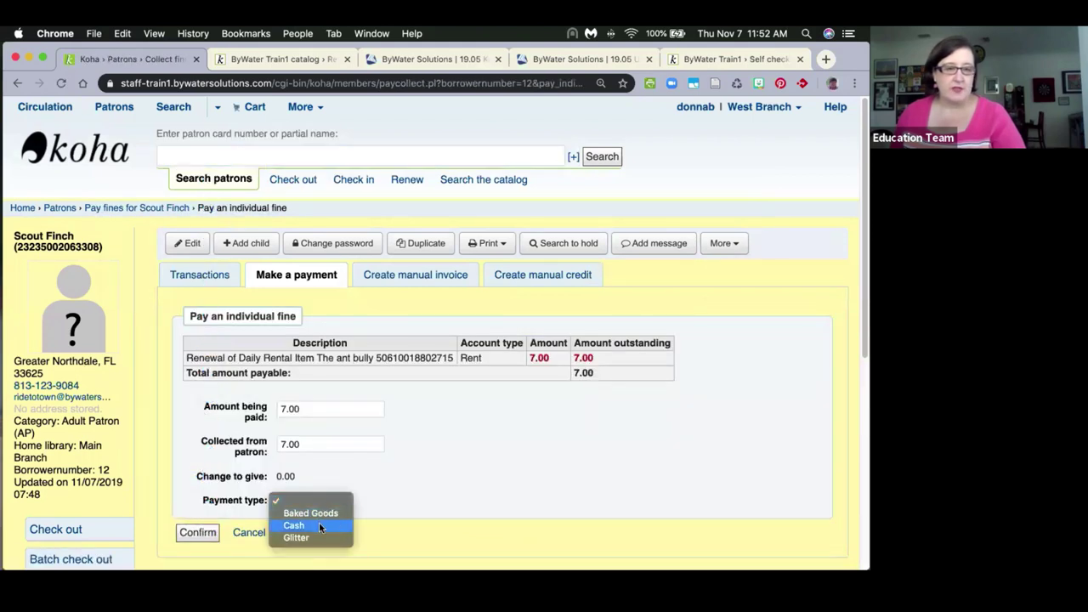
left_click(321, 513)
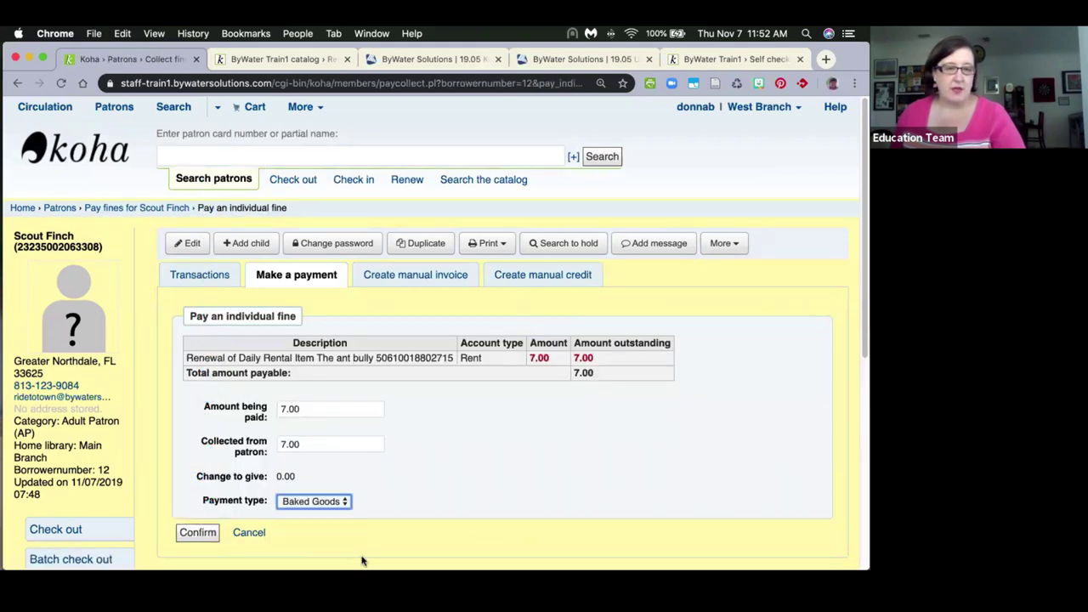
left_click(194, 536)
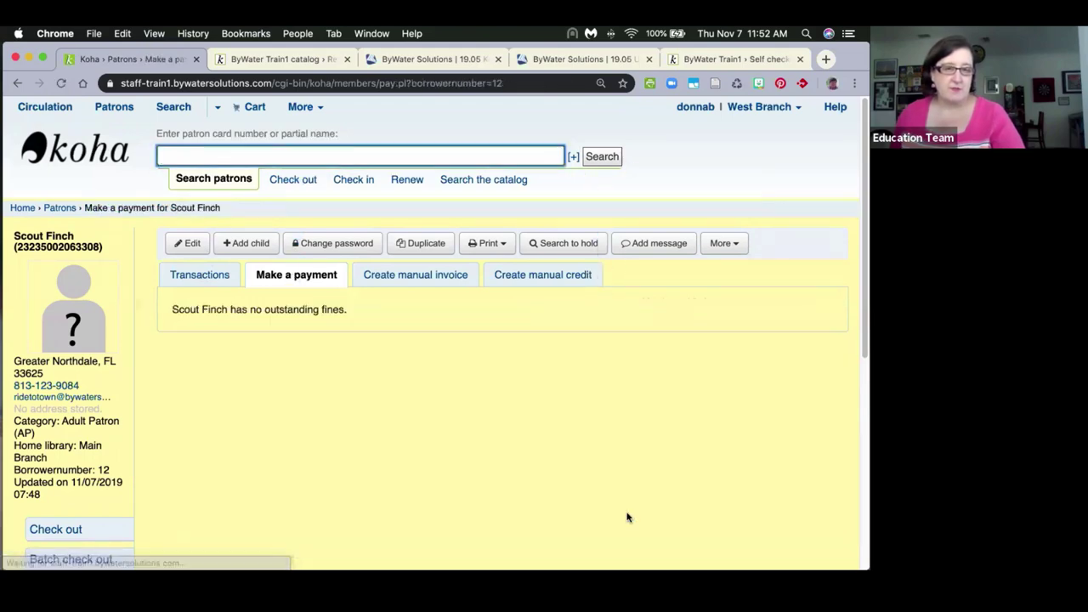
left_click(255, 59)
- Log out of the OPAC and sign in with the patron's login and password
scroll(344, 216, "up", 3)
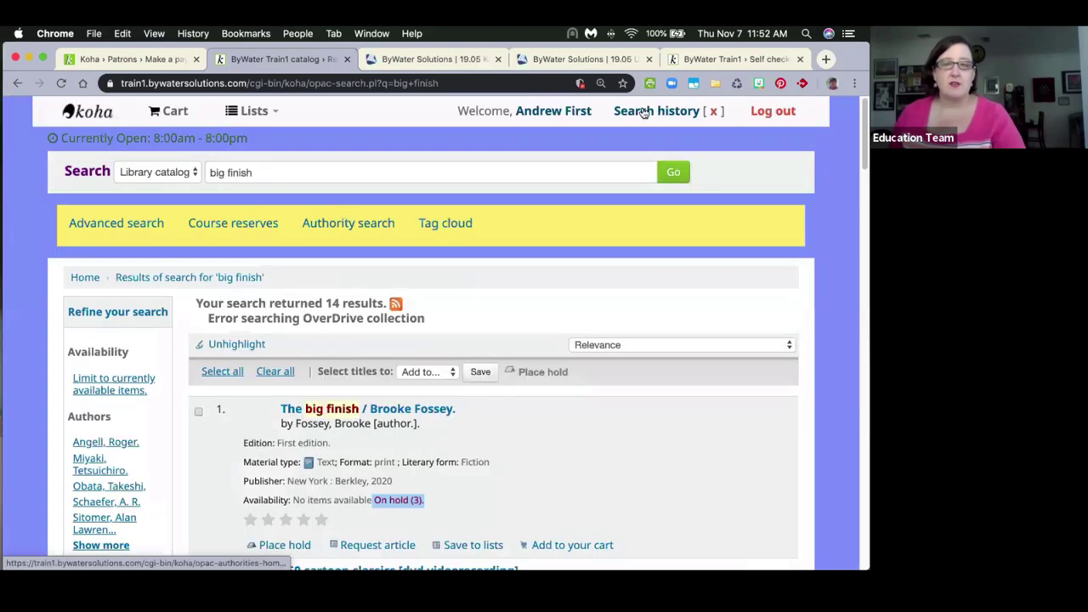
left_click(763, 114)
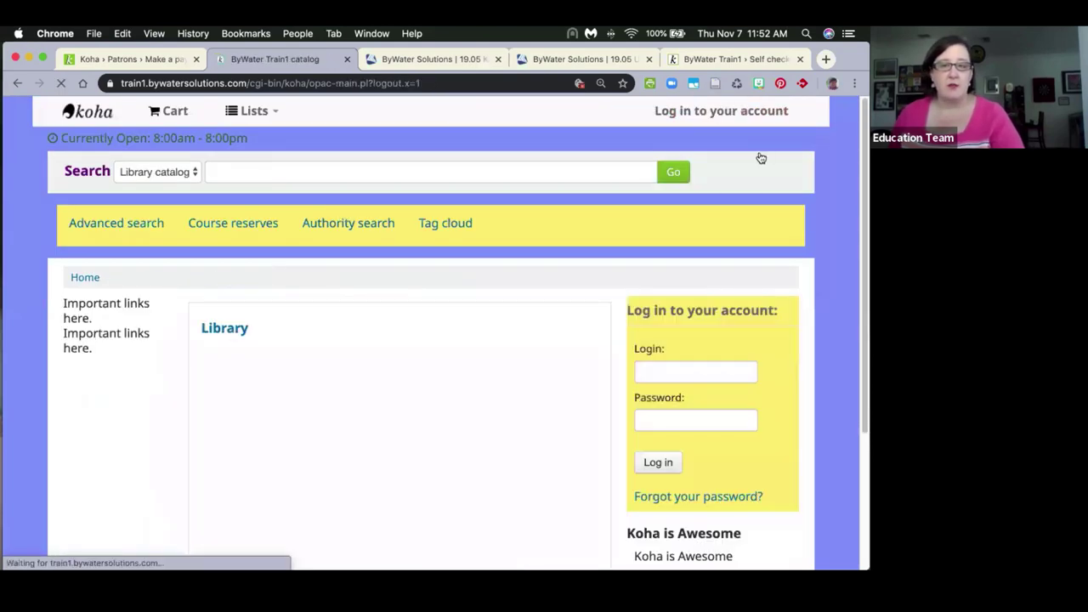
left_click(679, 375)
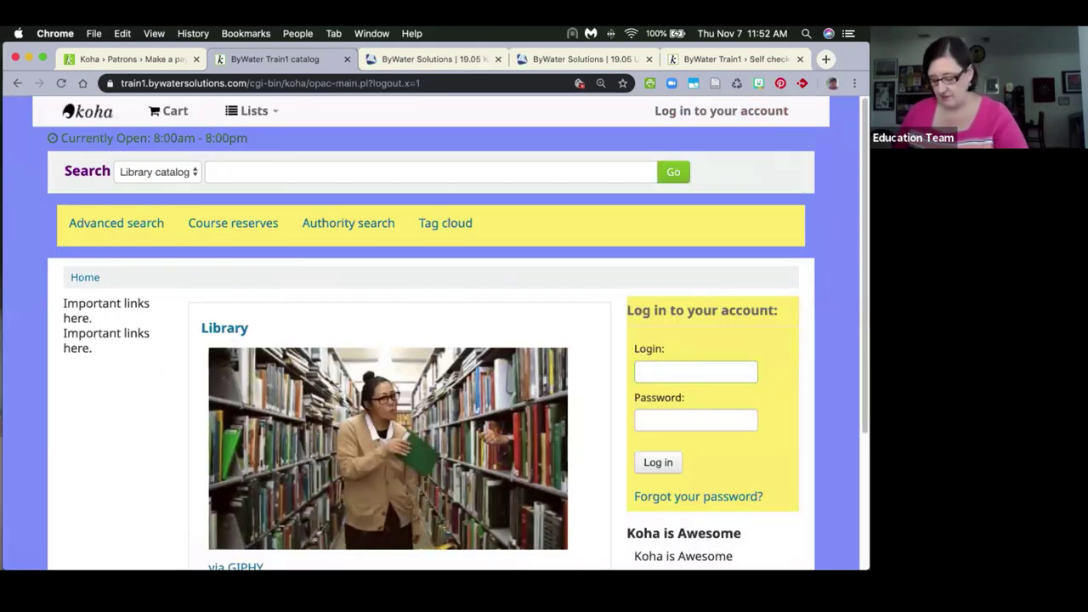
type("scout.finch")
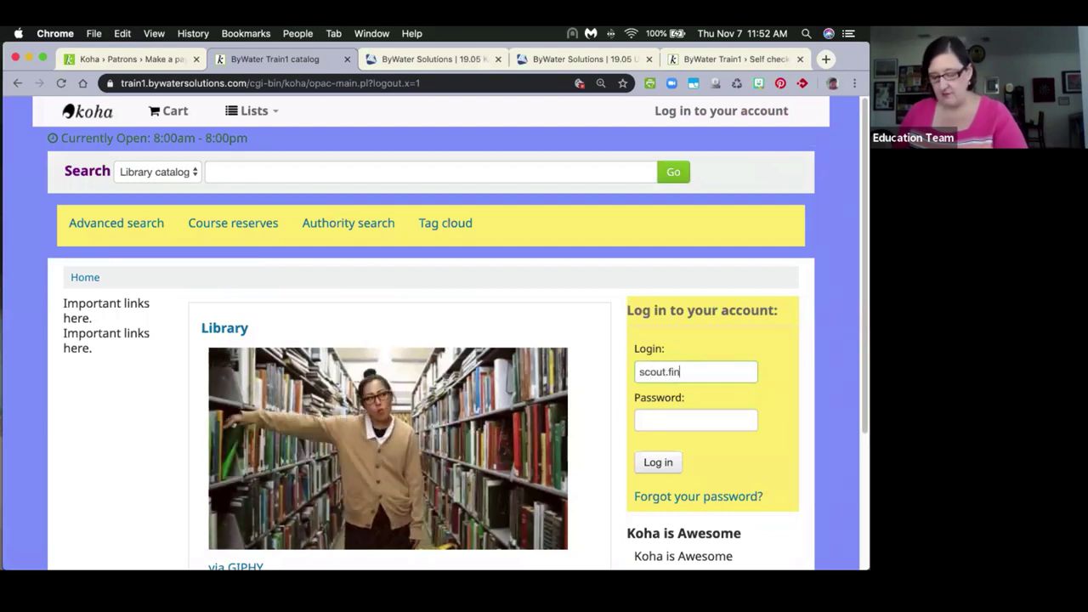
key("Tab")
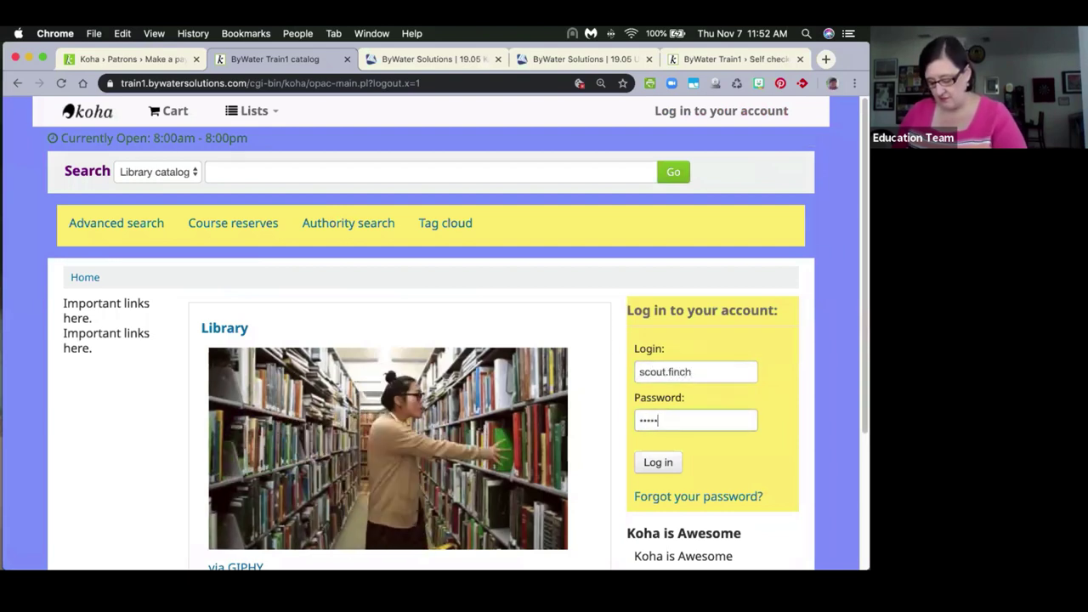
key("Return")
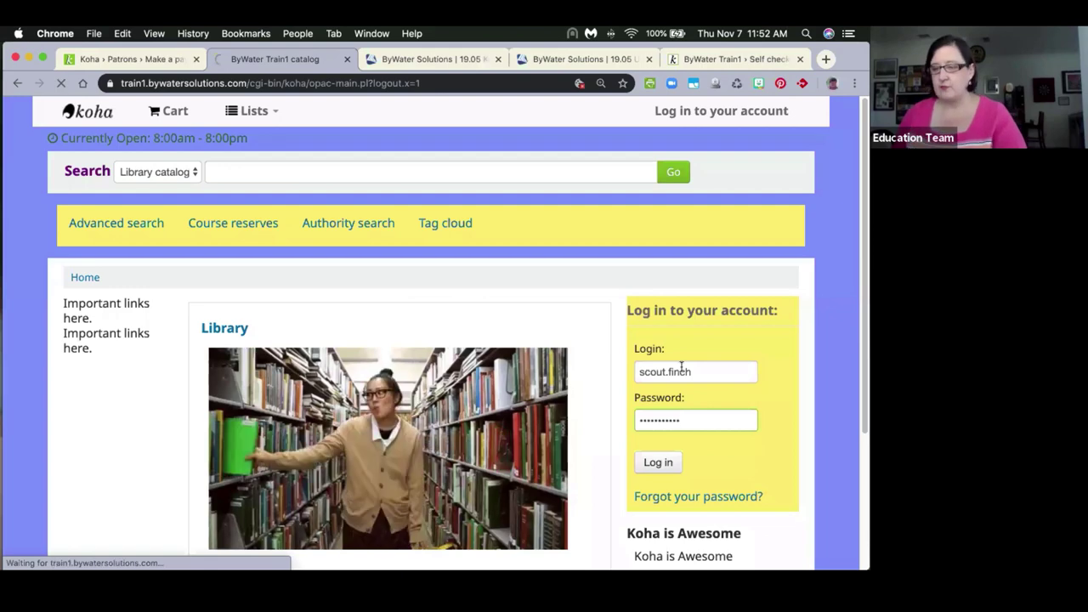
scroll(644, 375, "down", 5)
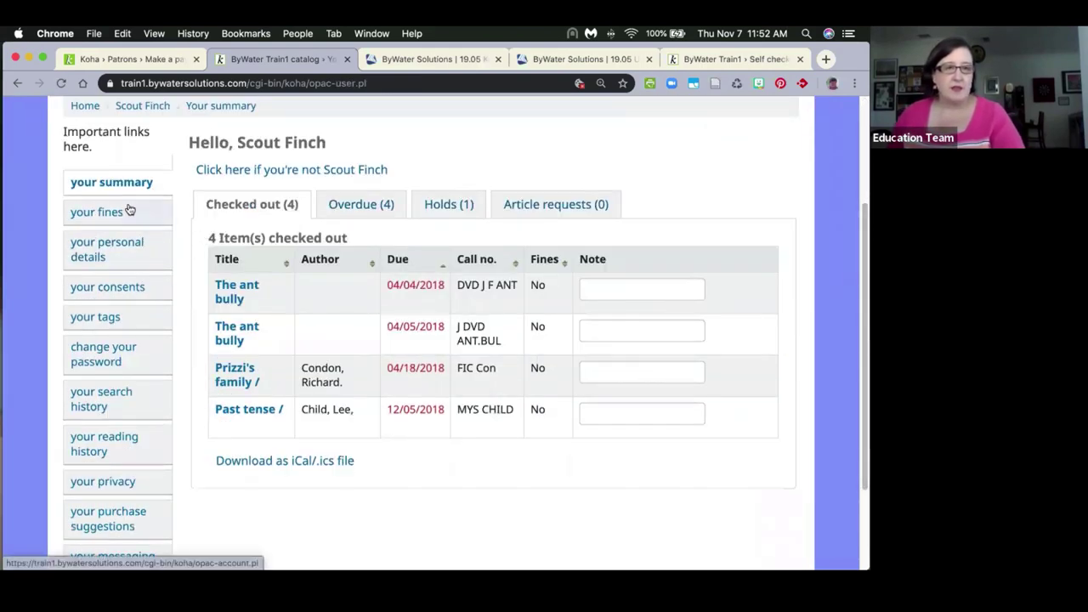
- Open the patron's fines and highlight both 'Thanks for the cookies!' payment notes, including the new 7.00 one
left_click(129, 210)
scroll(391, 371, "down", 4)
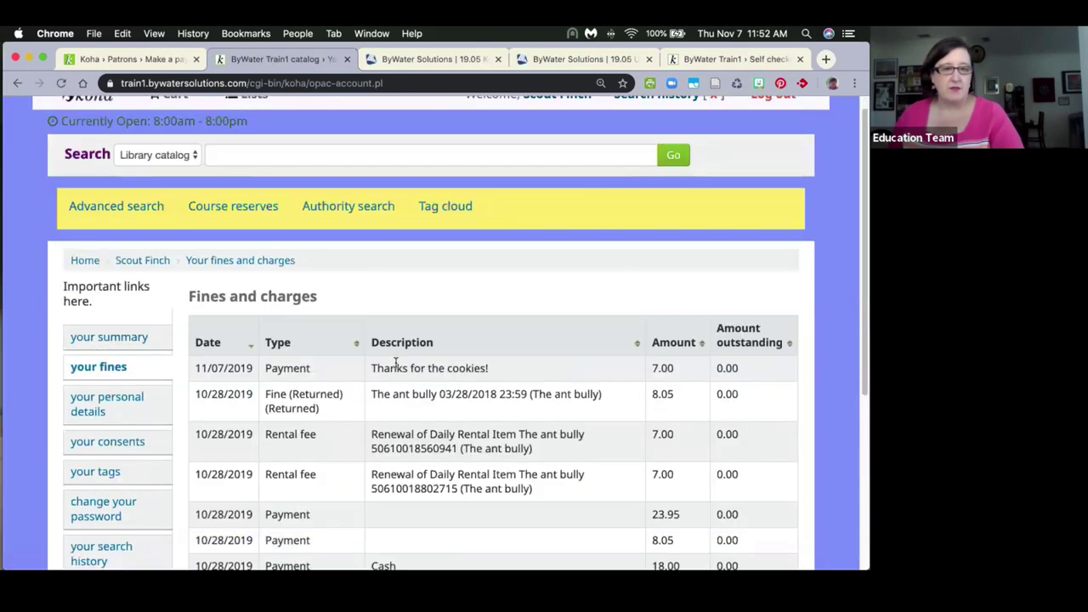
scroll(396, 368, "down", 1)
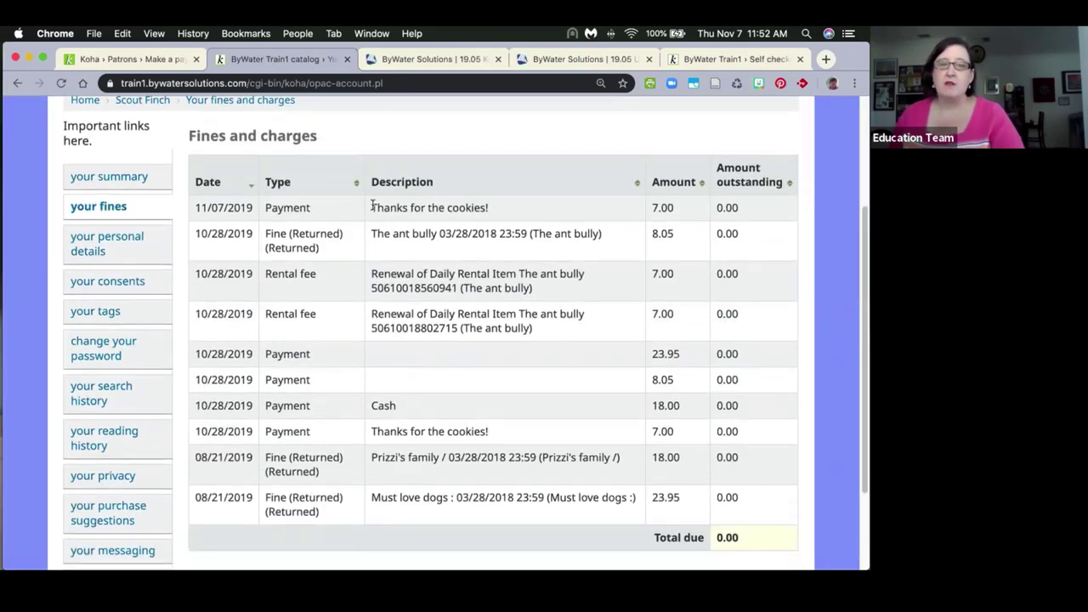
left_click_drag(372, 205, 502, 212)
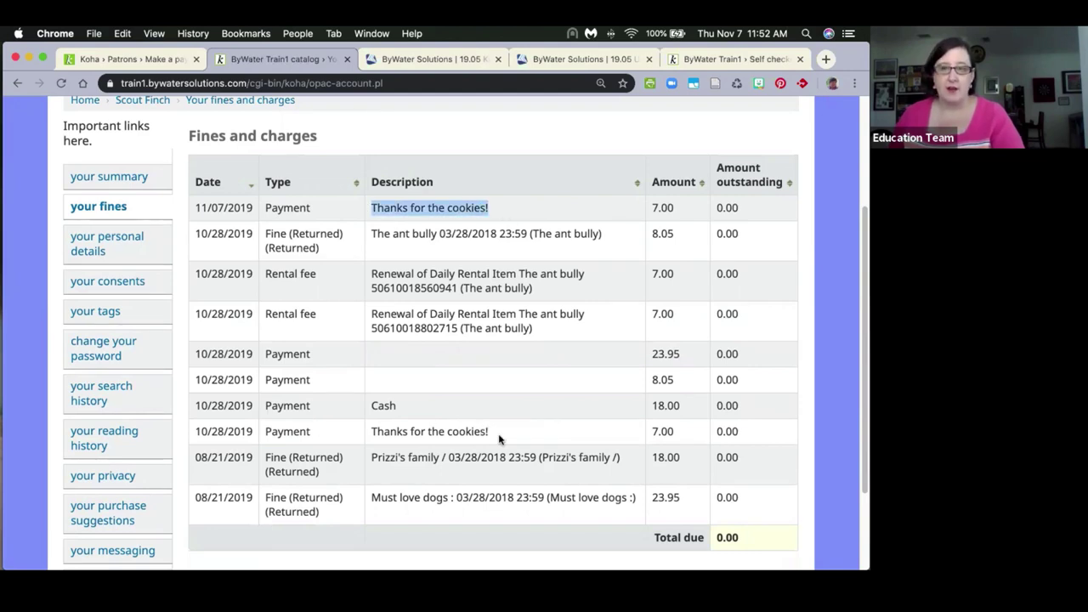
left_click_drag(499, 438, 386, 428)
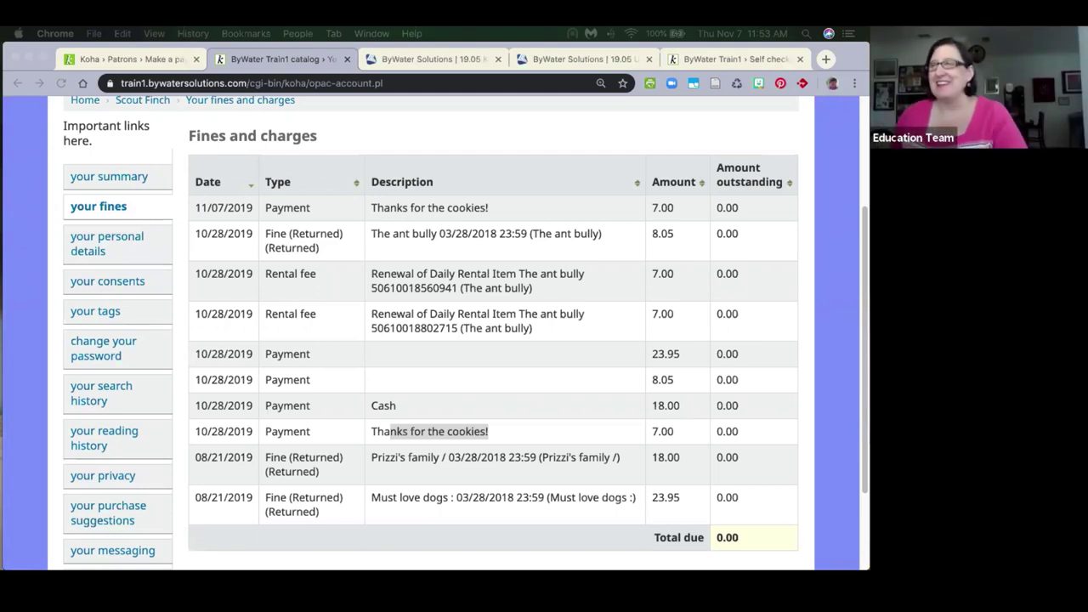
- Merge the train2 catalog's fines page into the main browser window's tab strip
left_click(430, 150)
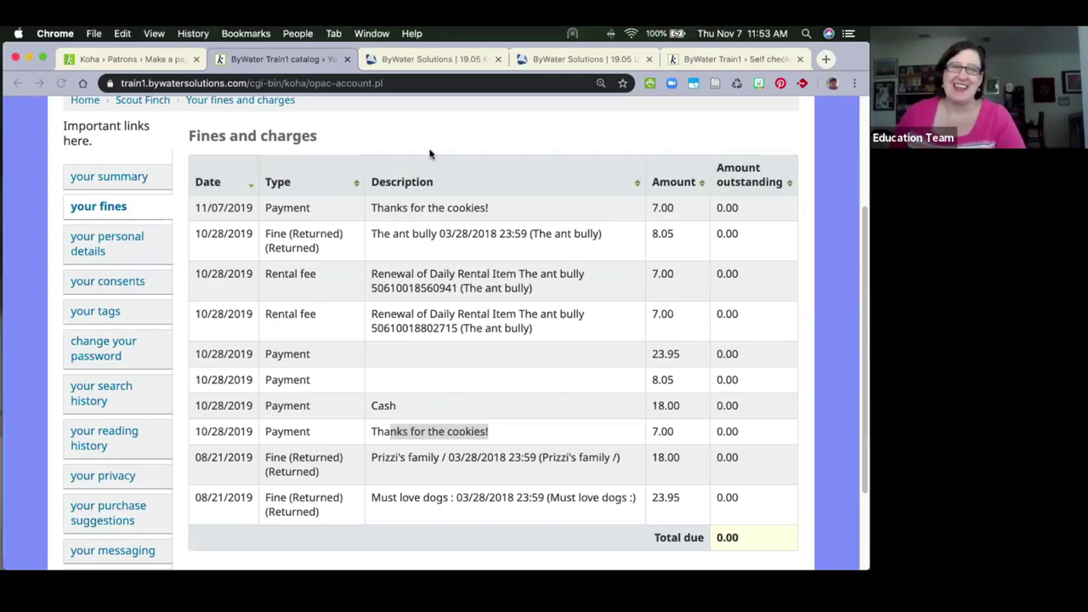
key("super+grave")
left_click_drag(481, 66, 479, 67)
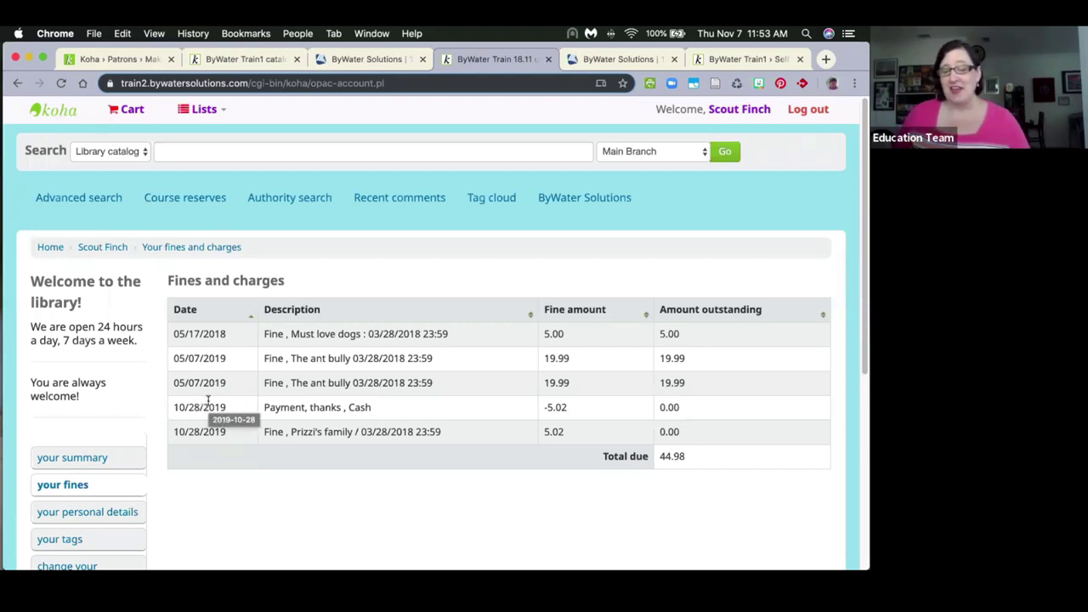
- Highlight the 'Payment, thanks' description and the word 'thanks' in the payment row
left_click_drag(263, 408, 343, 408)
left_click(383, 413)
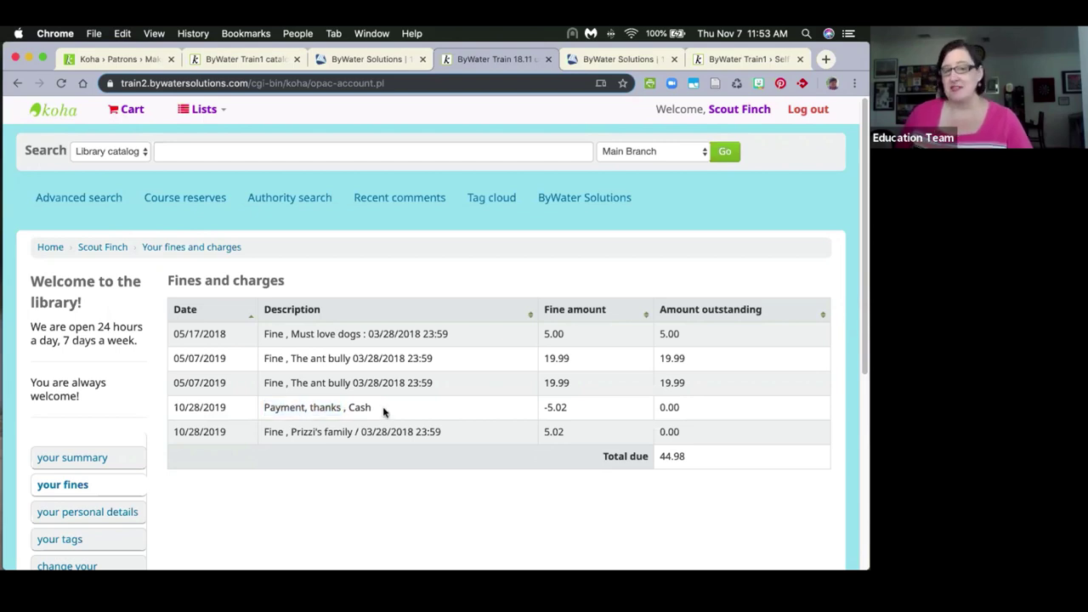
left_click_drag(341, 407, 308, 411)
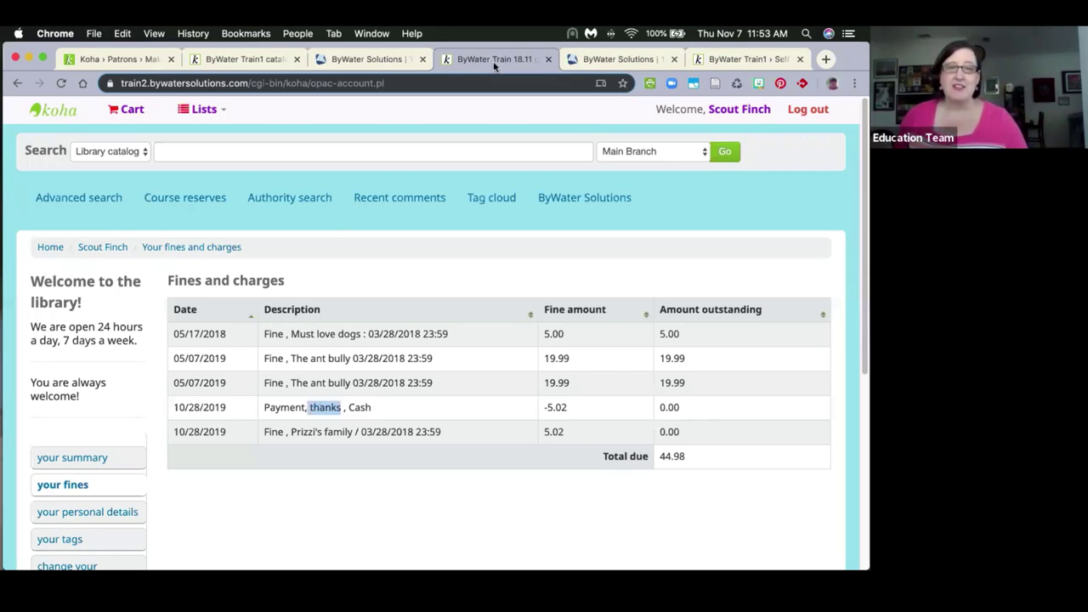
- Reopen the accidentally closed fines page and switch to the Train1 catalog's fines, totalling 0.00
key("super+w")
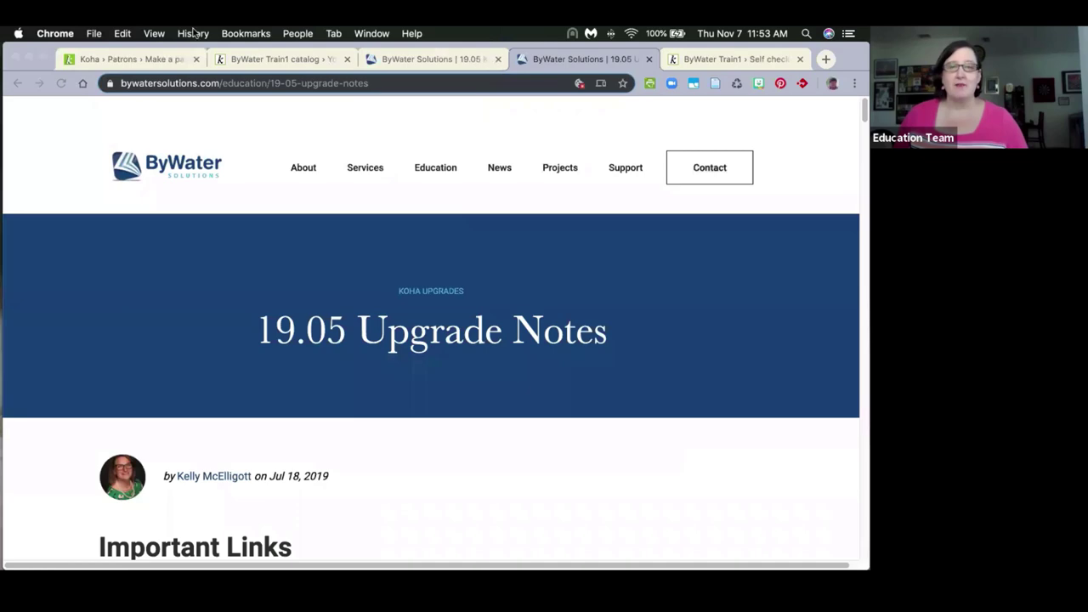
key("ctrl+Left")
key("ctrl+Right")
key("super+shift+t")
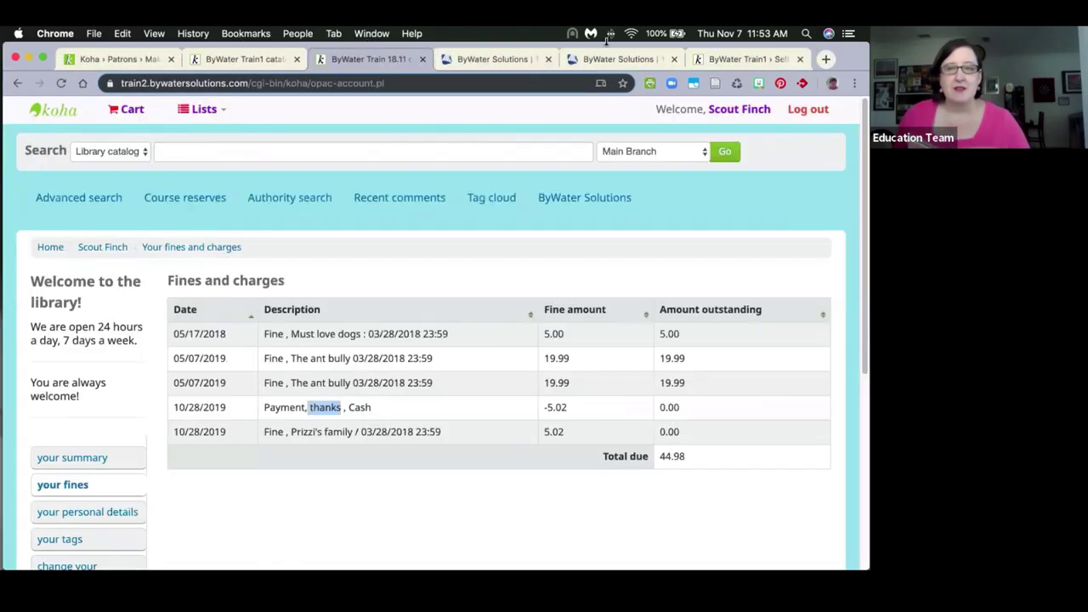
left_click(740, 59)
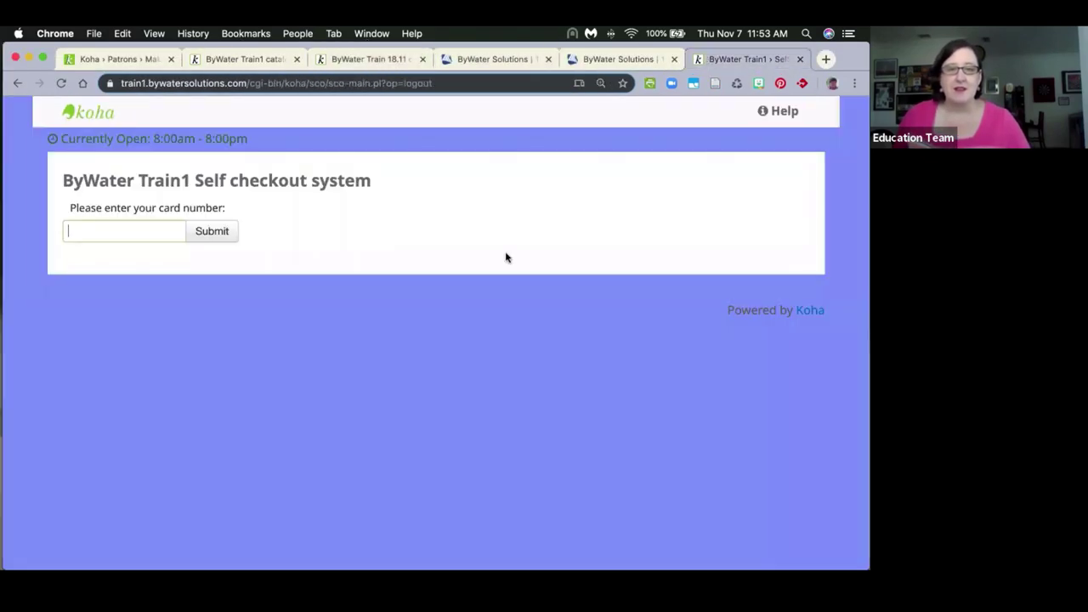
left_click(352, 60)
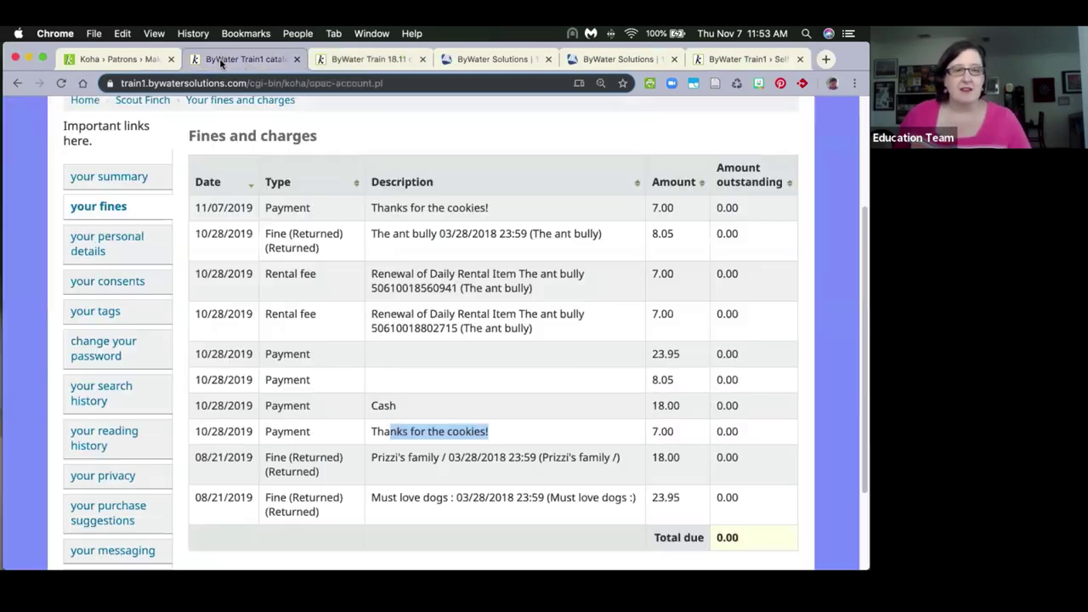
left_click(215, 57)
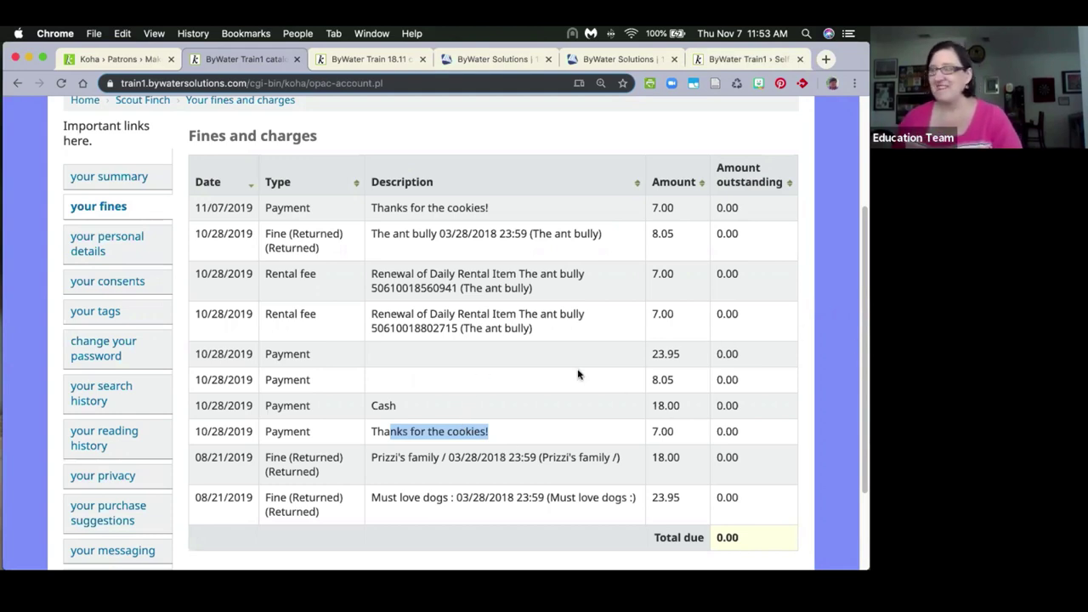
- Return to the staff client's Make a payment page showing no outstanding fines
left_click(433, 436)
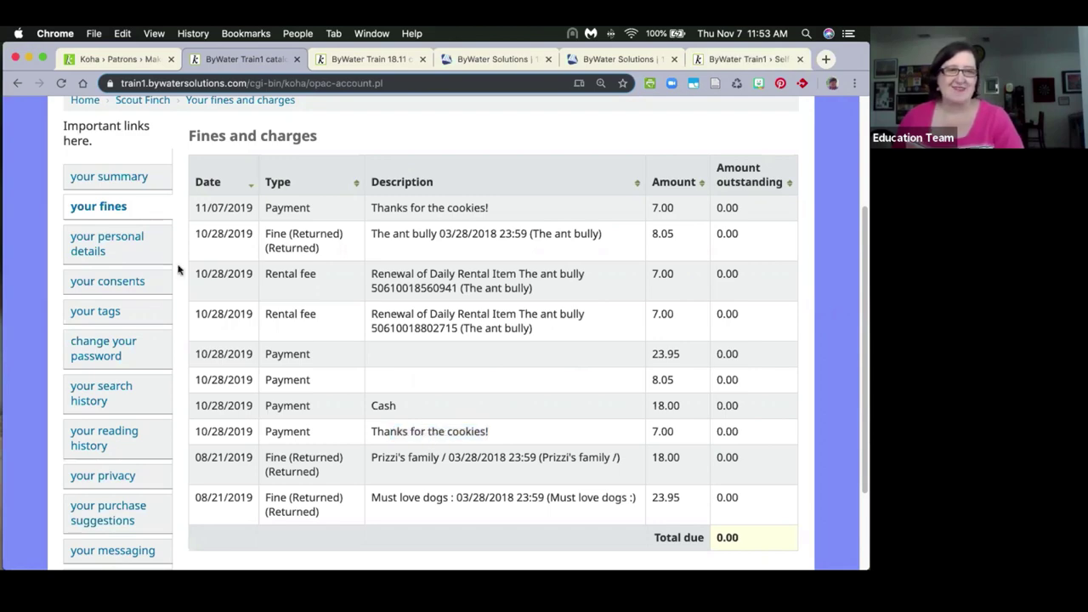
scroll(73, 312, "up", 4)
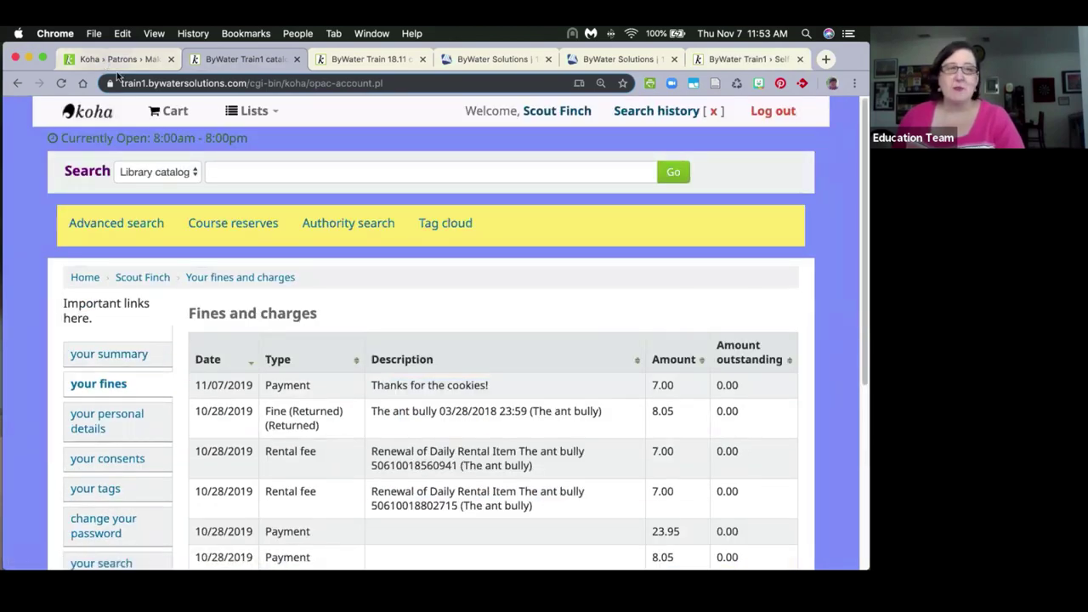
left_click(119, 59)
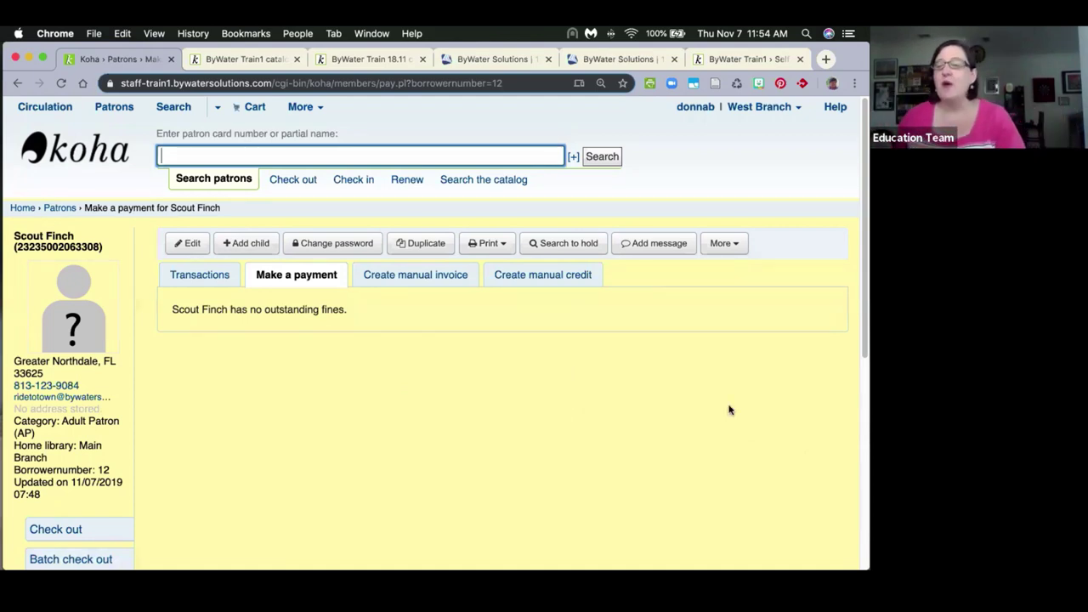
- Go to the staff home page and list the course reserves: Food Handling Basics and Juvenile Summer Reads
left_click(71, 161)
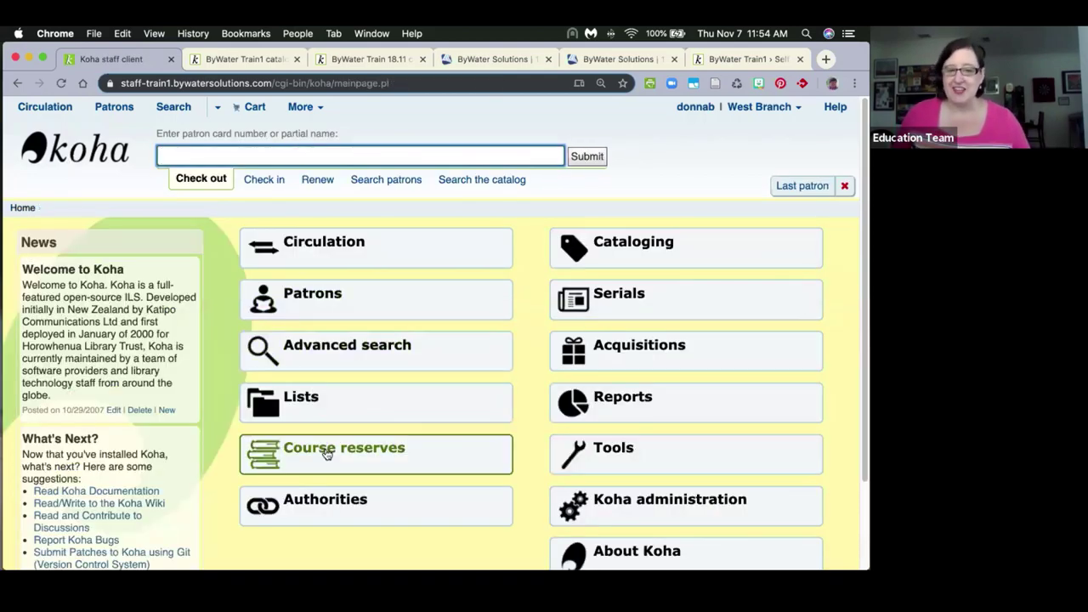
left_click(326, 455)
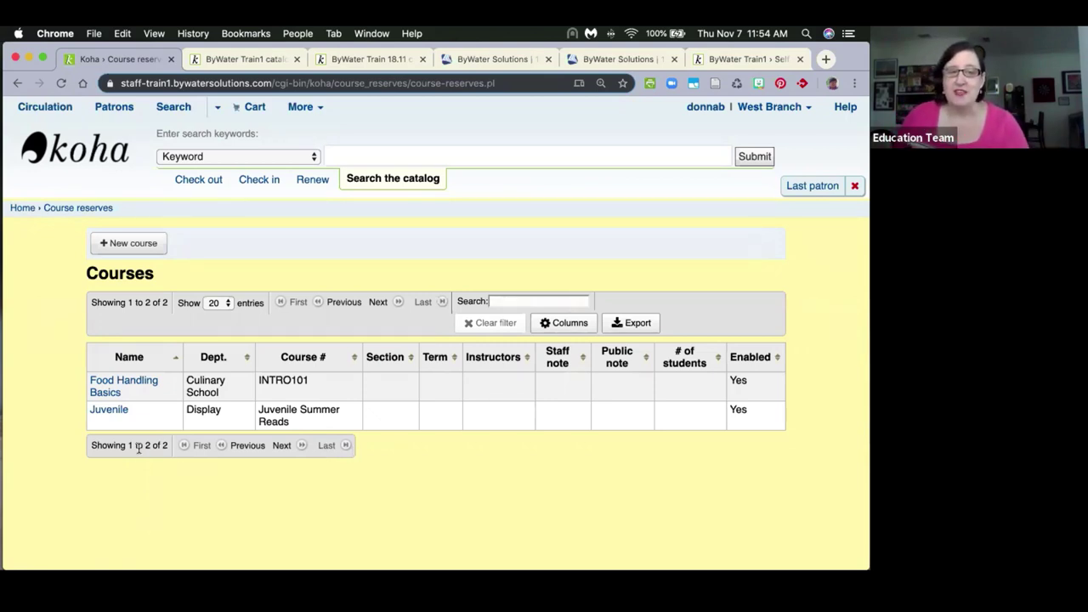
- Review Food Handling Basics' four reserve items and copy barcode TVSN500089165G
left_click(107, 385)
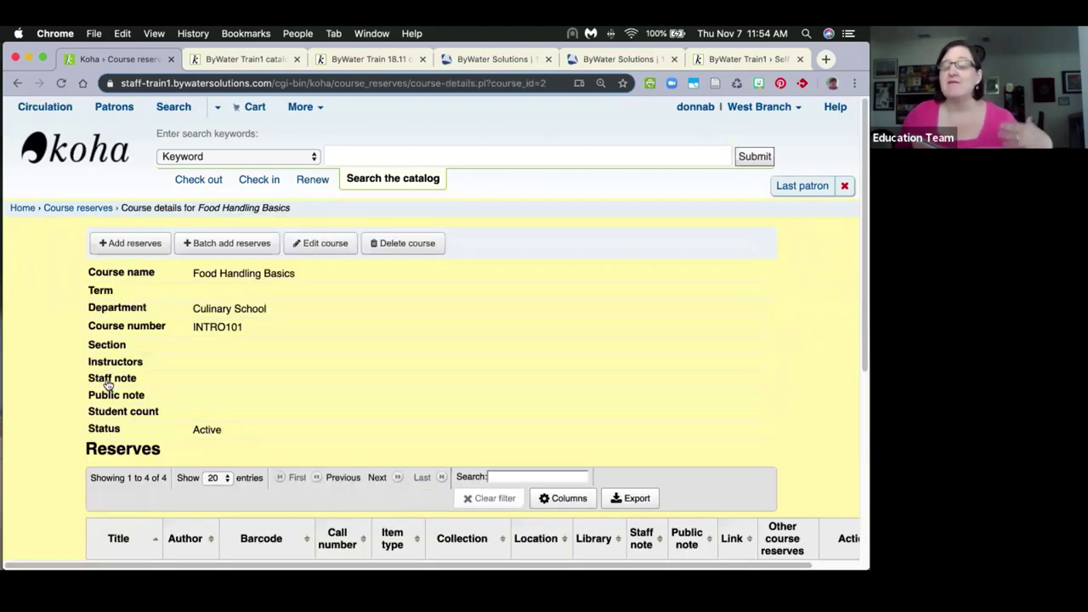
scroll(108, 385, "down", 3)
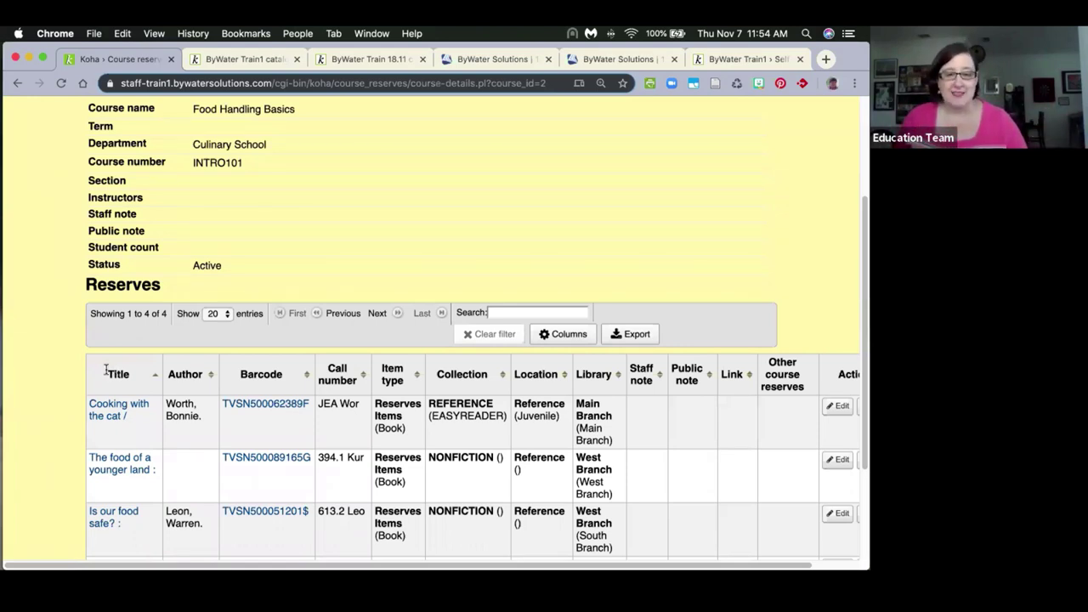
scroll(126, 414, "down", 2)
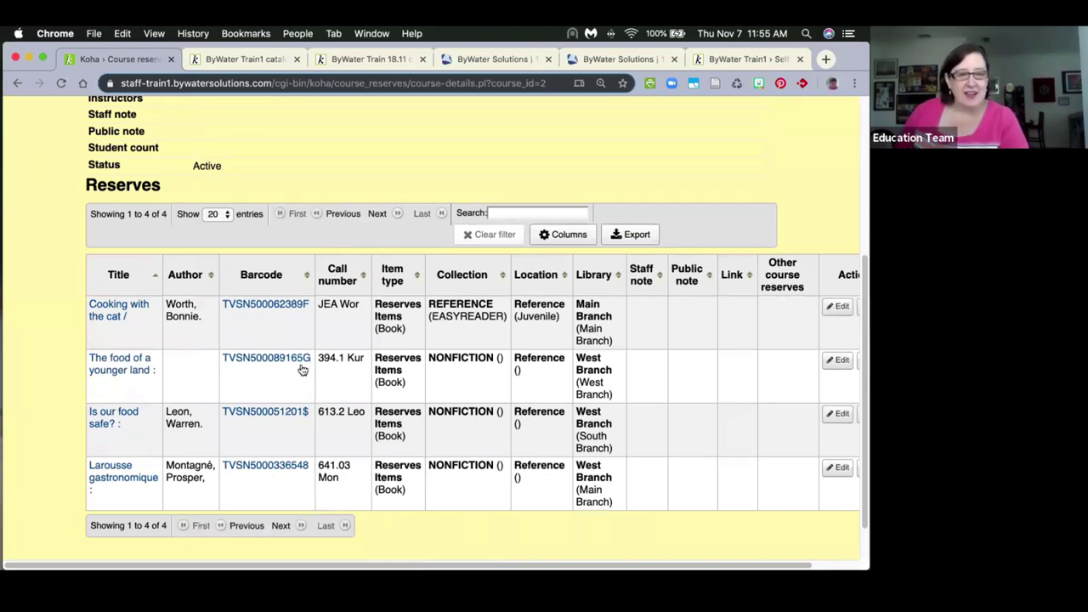
left_click_drag(311, 358, 226, 358)
key("super+c")
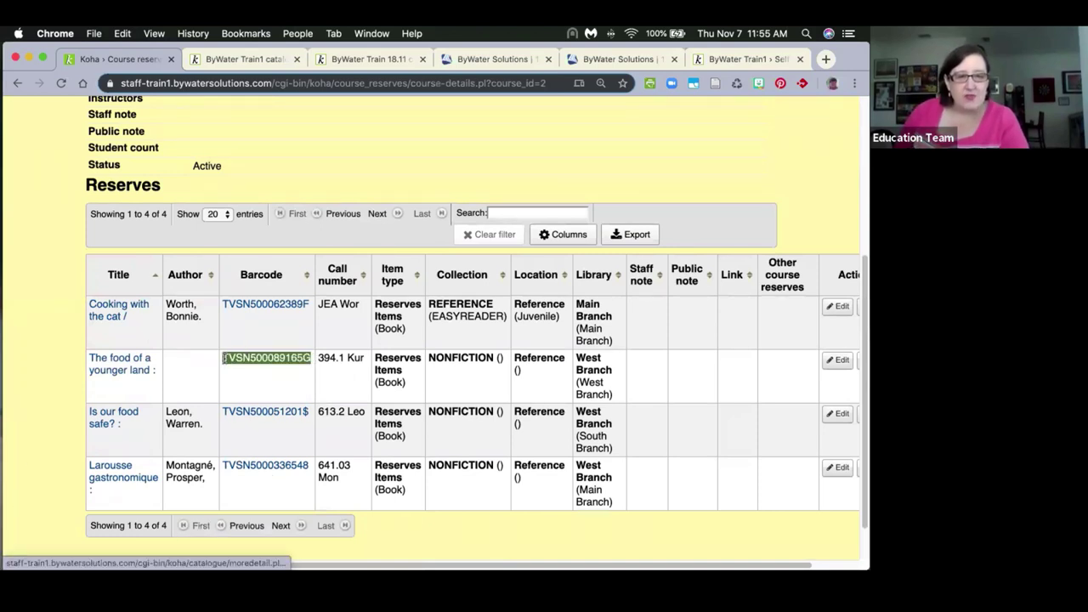
scroll(123, 300, "up", 3)
scroll(123, 299, "up", 3)
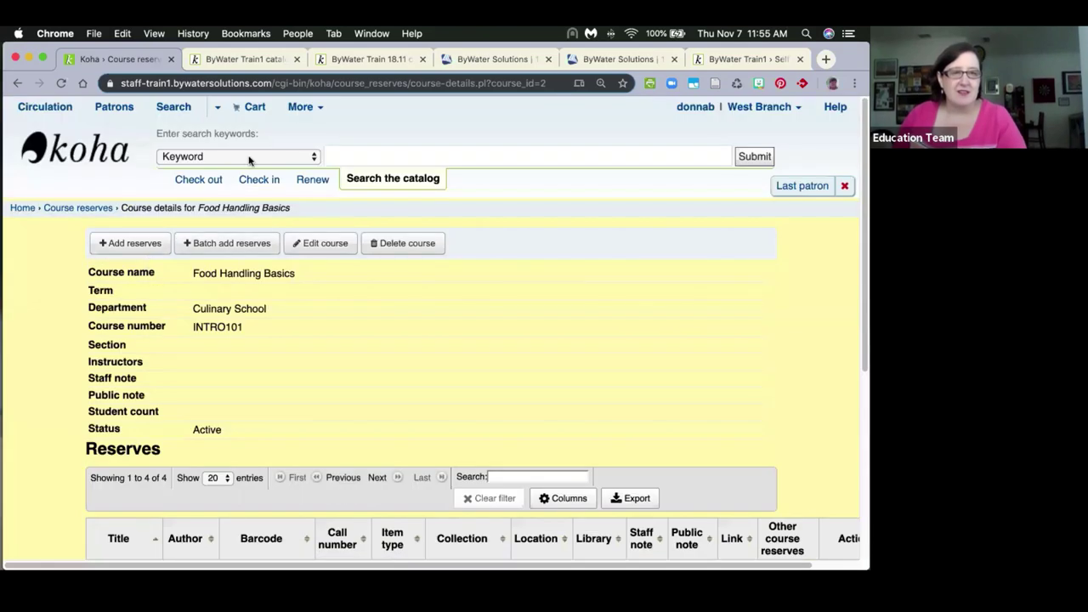
left_click(245, 175)
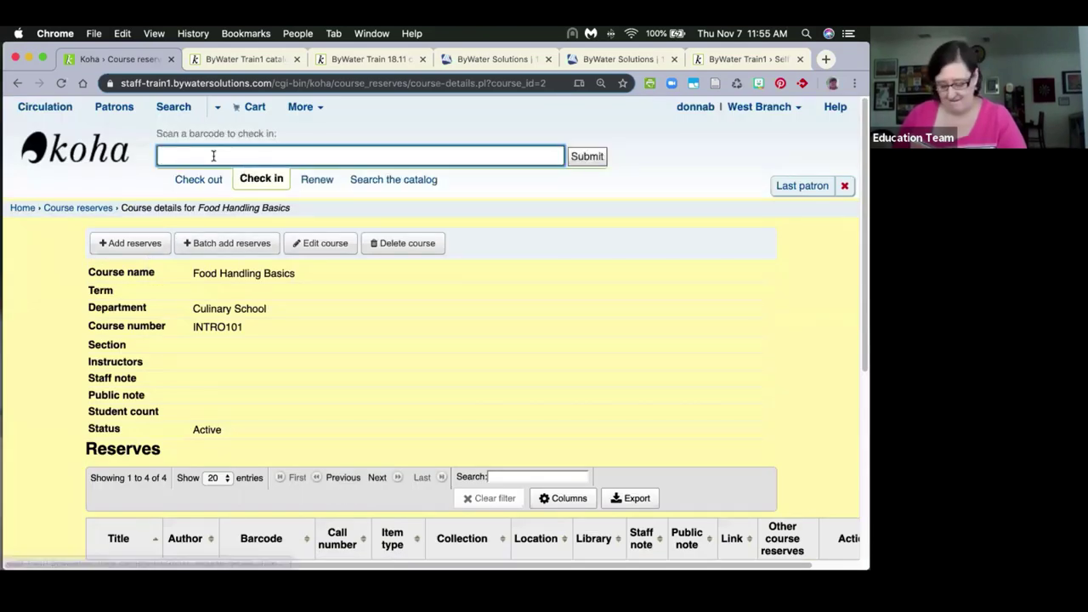
key("super+v")
key("Return")
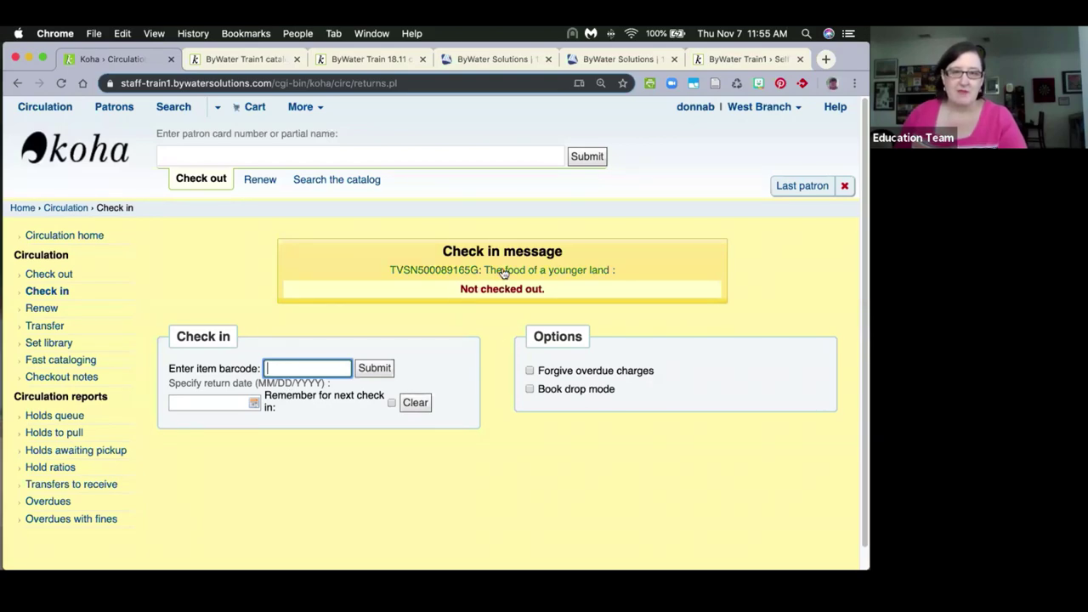
left_click(502, 271)
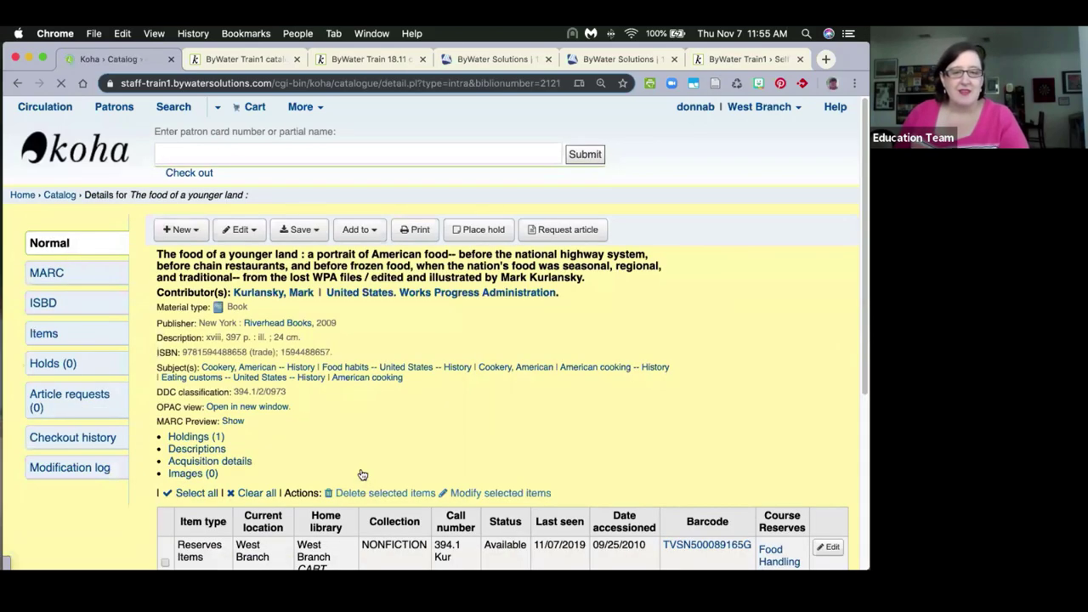
scroll(364, 476, "down", 2)
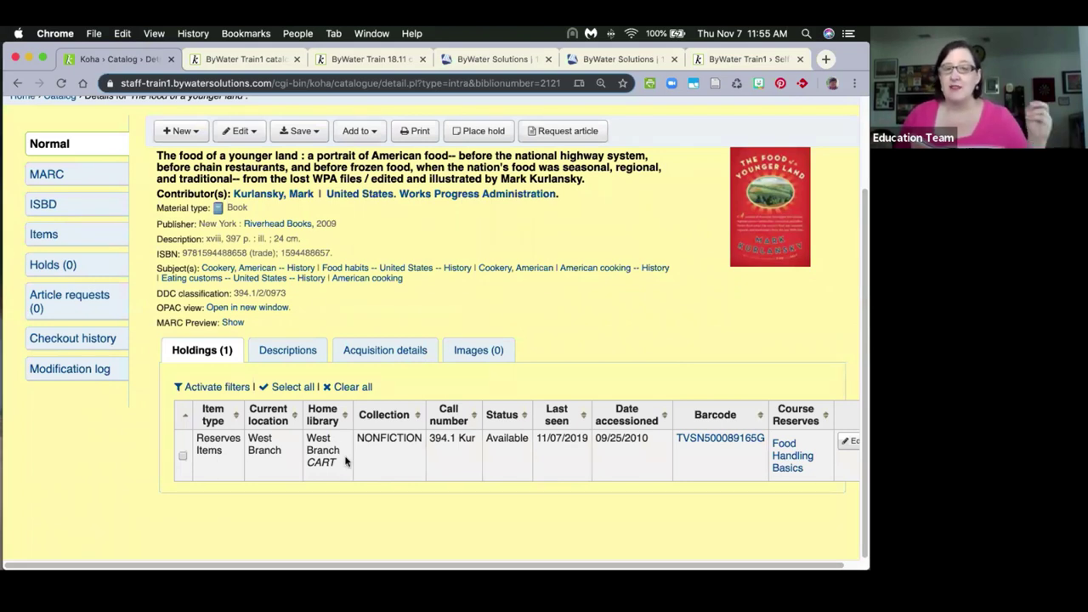
left_click(784, 463)
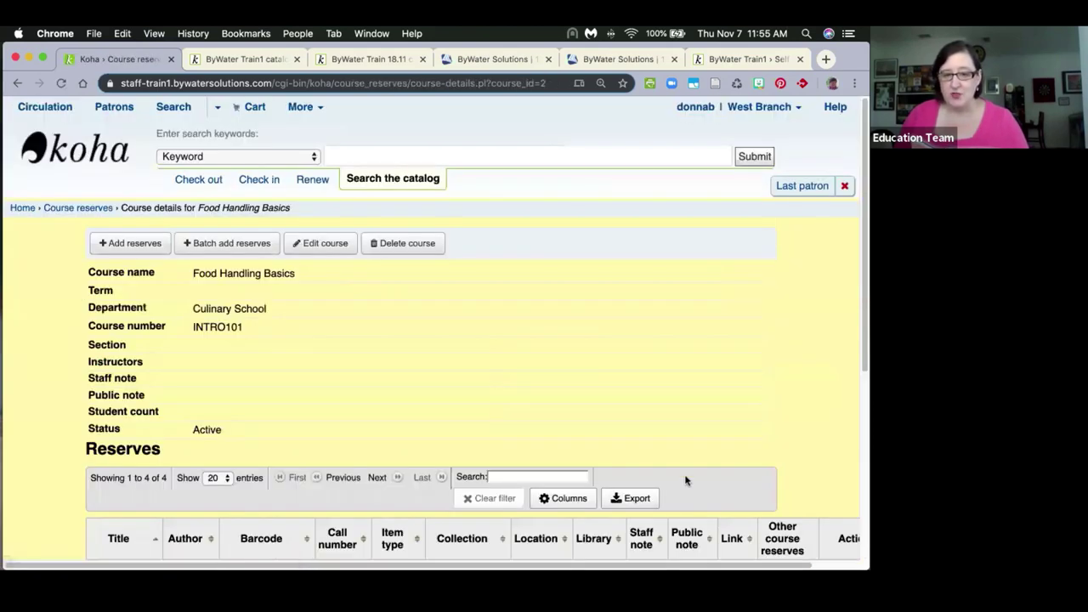
- Look over the course's Reserves table, then go back to the staff client home page
scroll(522, 486, "down", 5)
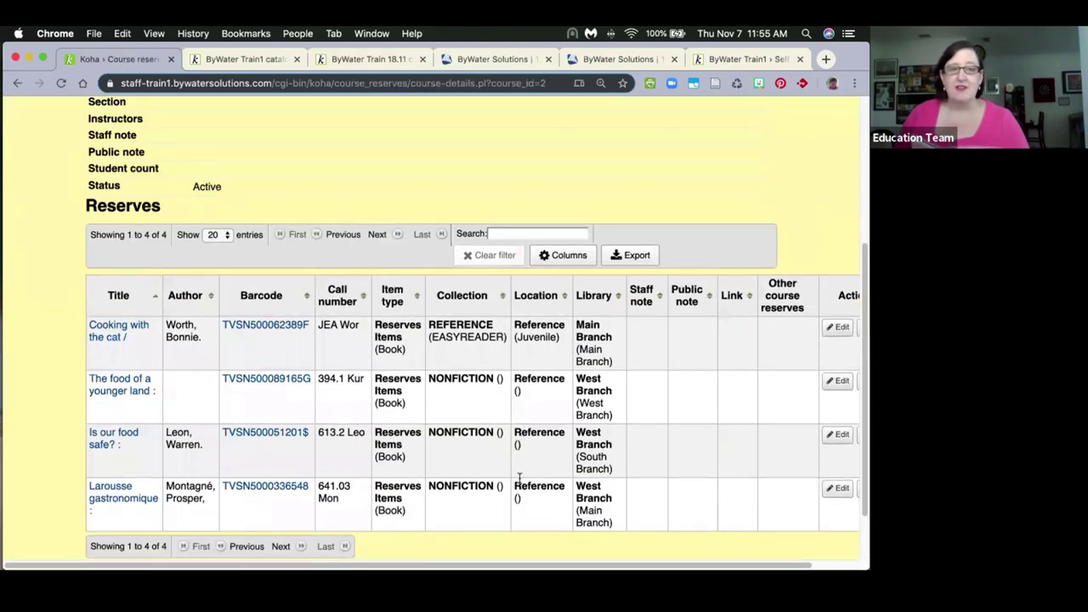
scroll(519, 478, "down", 1)
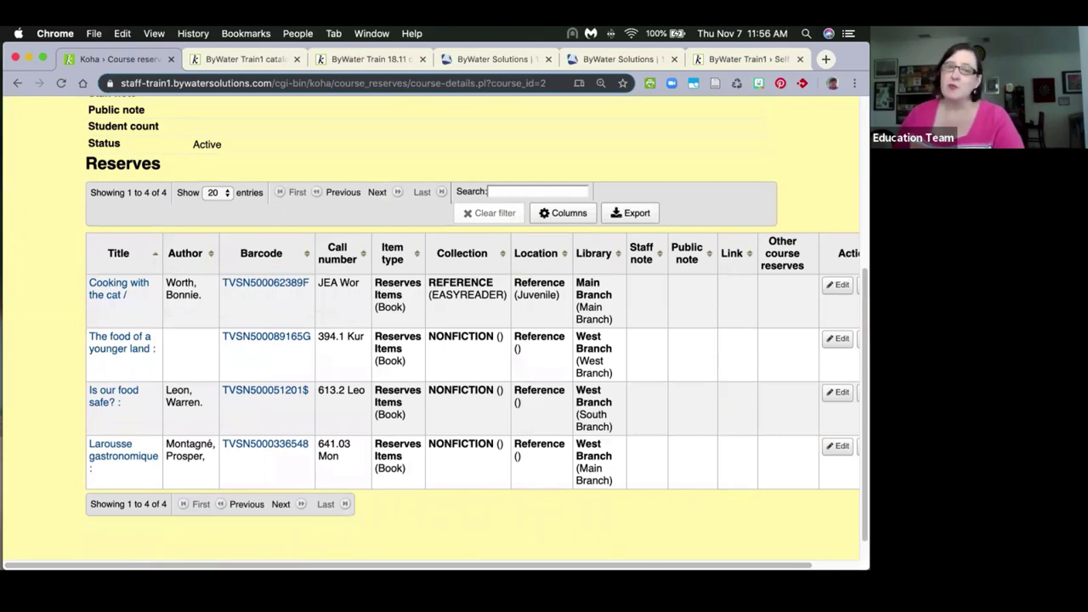
scroll(497, 293, "up", 5)
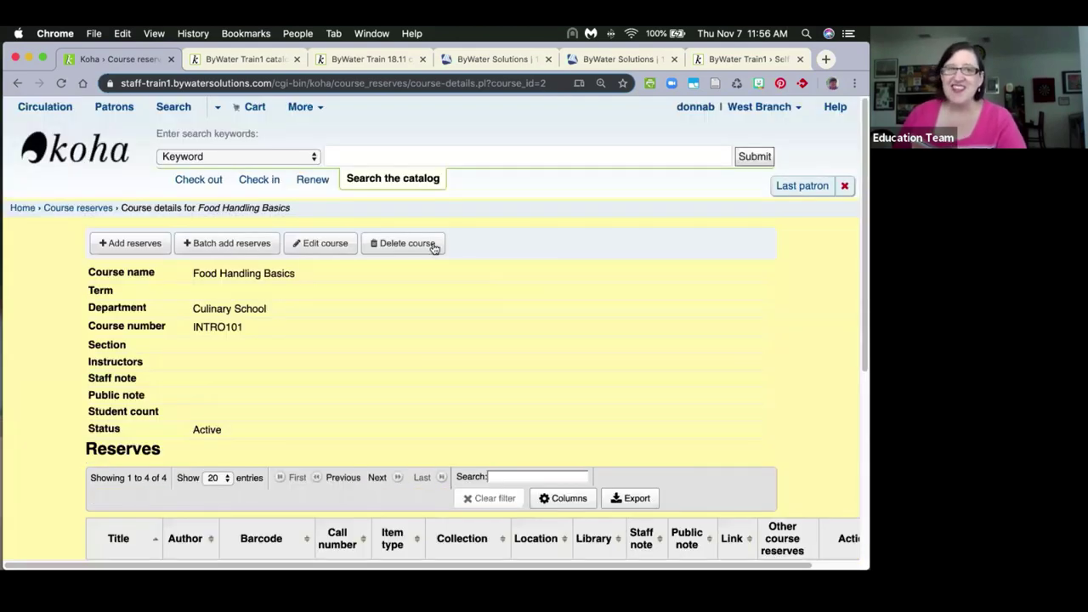
left_click(106, 165)
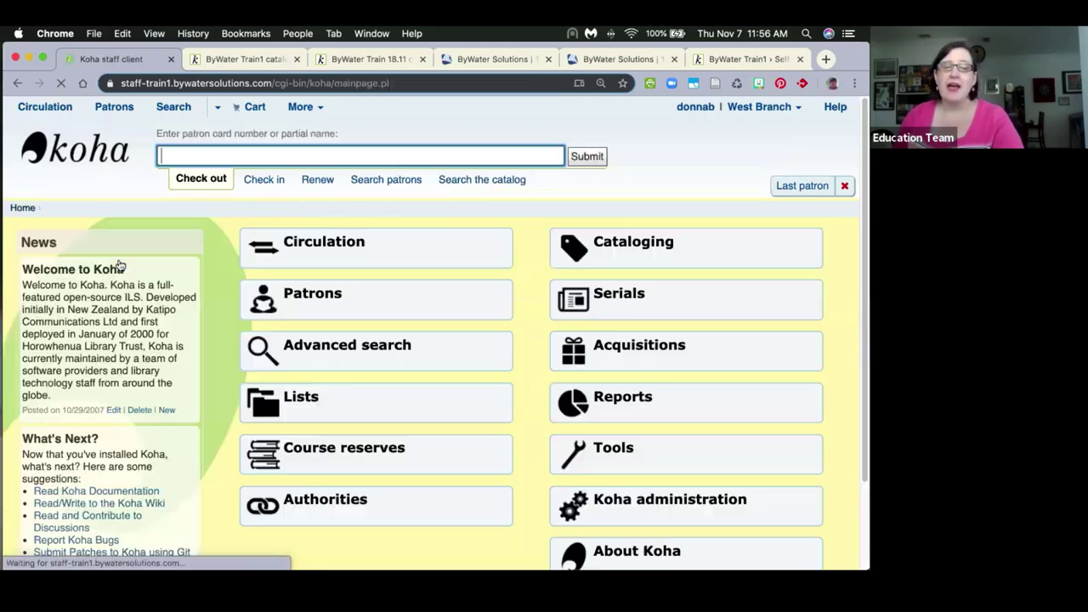
scroll(312, 501, "down", 1)
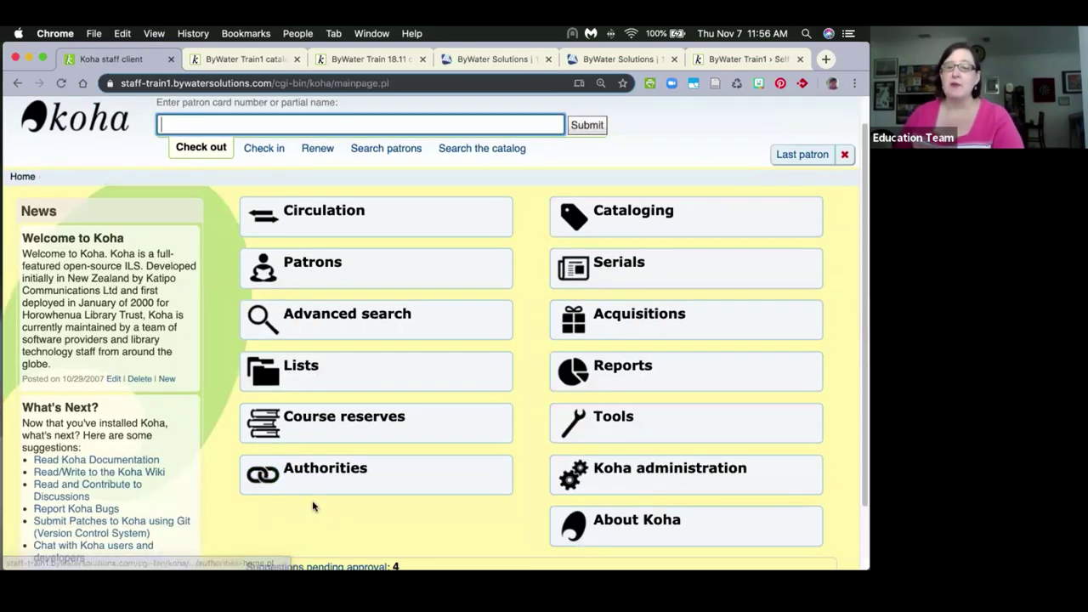